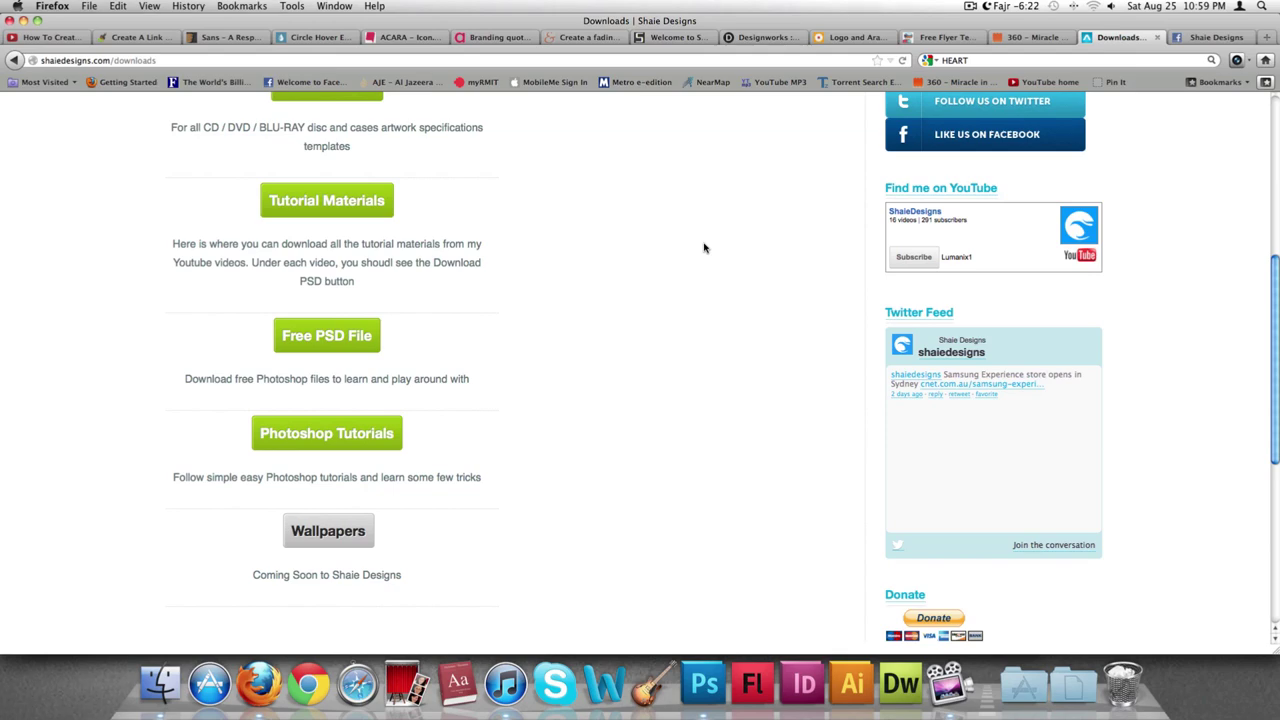
- Open the Specifications category of the download centre and look through its disc and case templates
scroll(704, 248, up, 8)
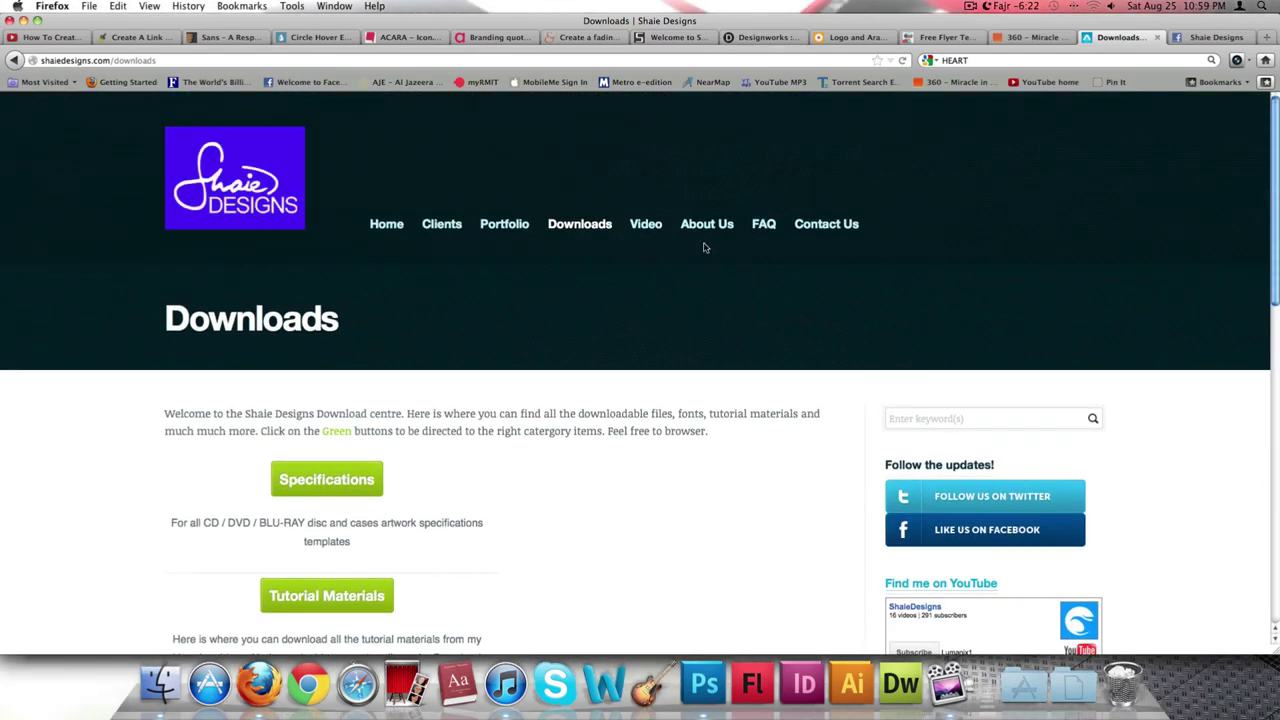
click(351, 474)
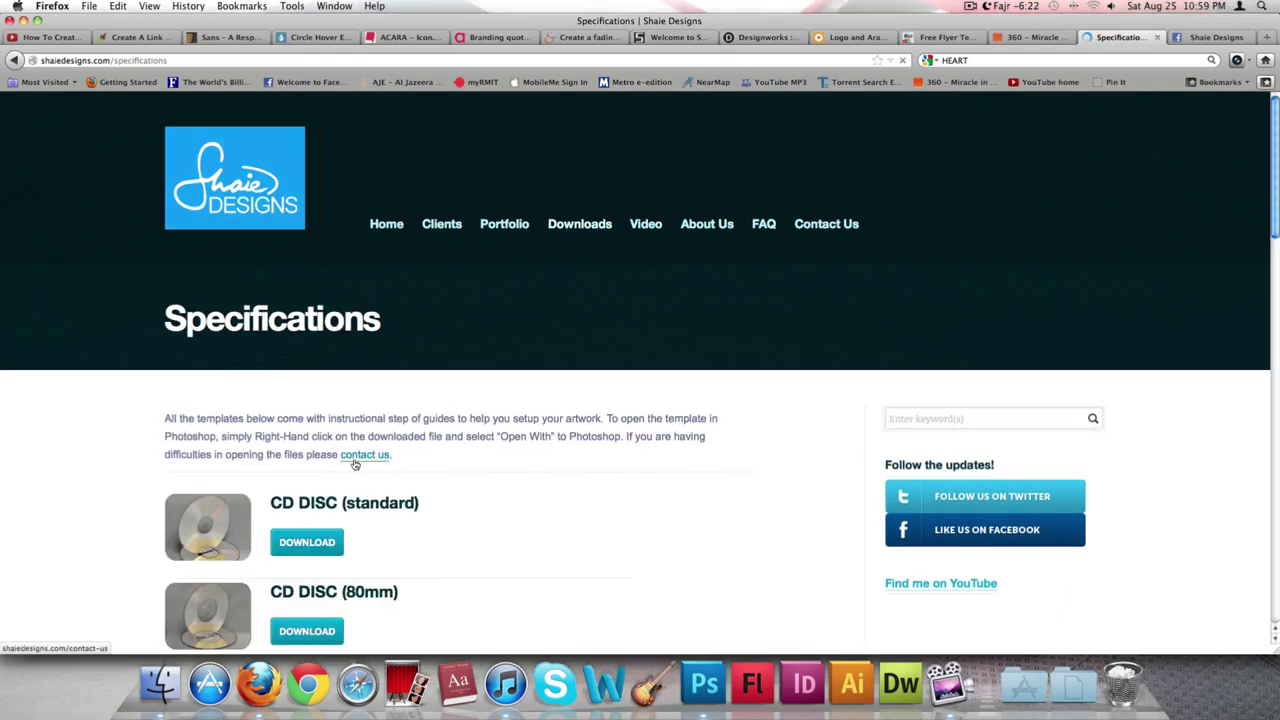
scroll(370, 458, down, 5)
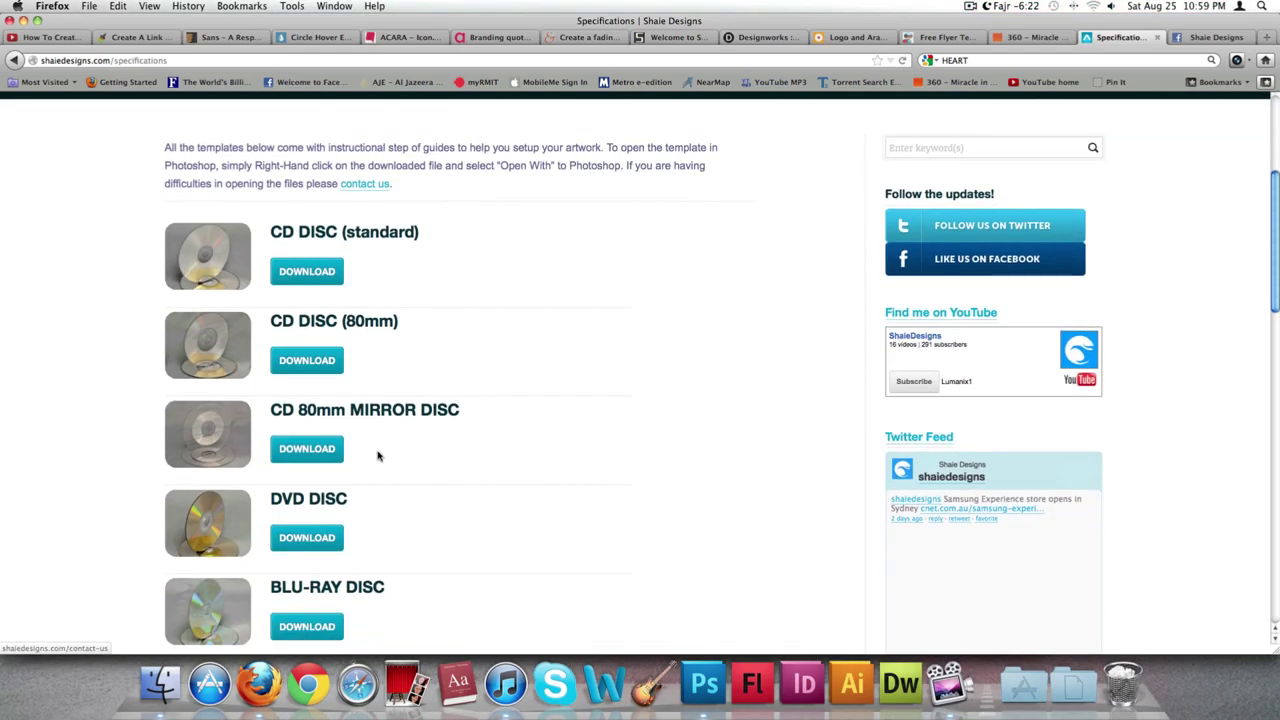
scroll(378, 456, down, 5)
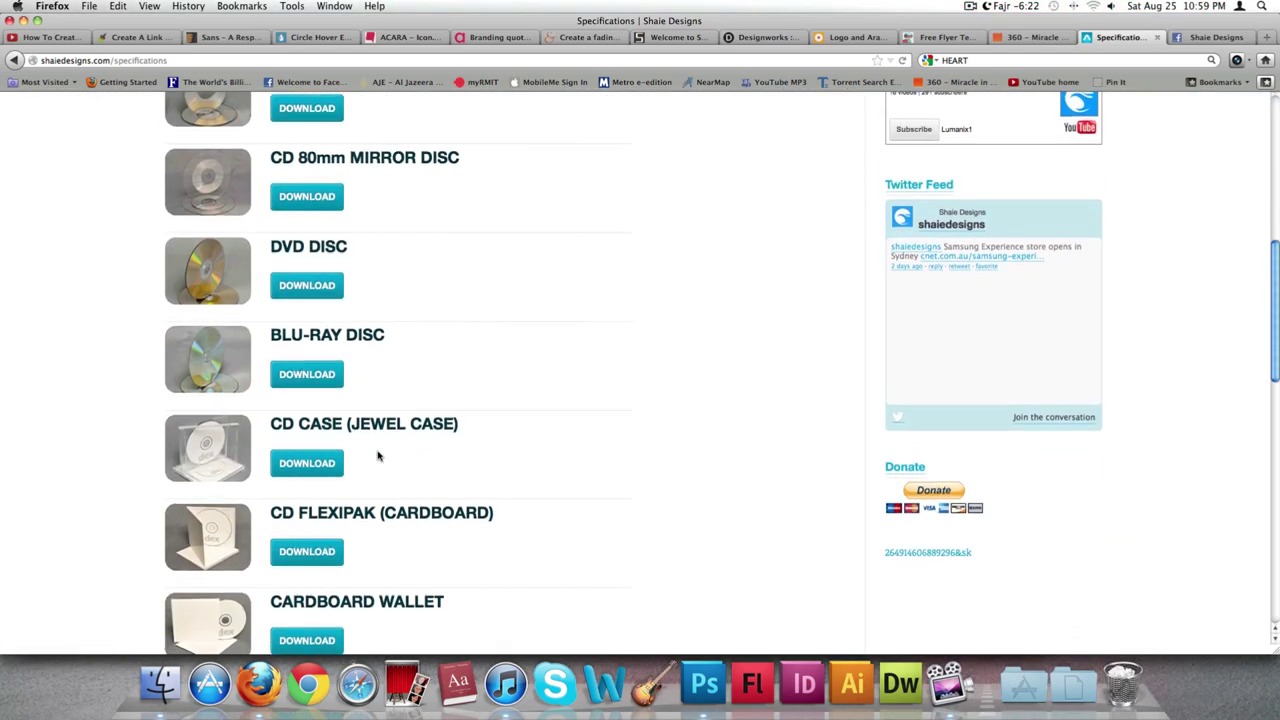
scroll(378, 456, up, 2)
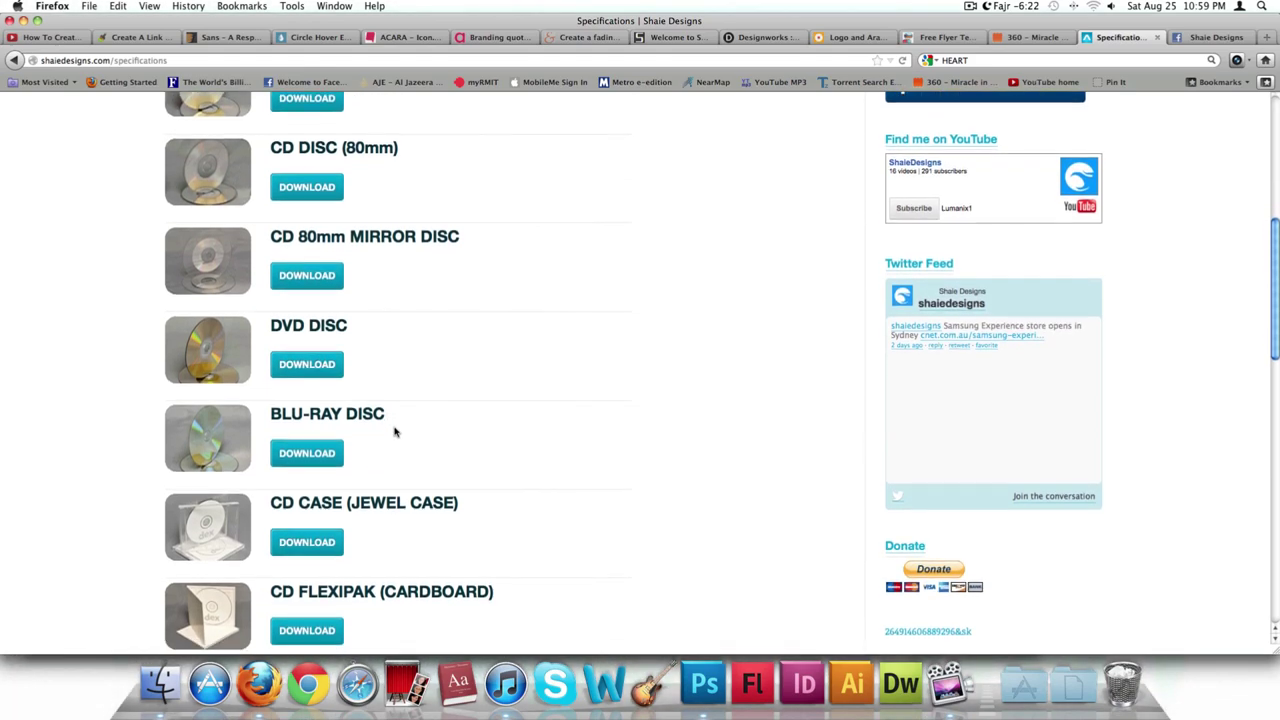
scroll(395, 431, up, 5)
scroll(394, 434, down, 6)
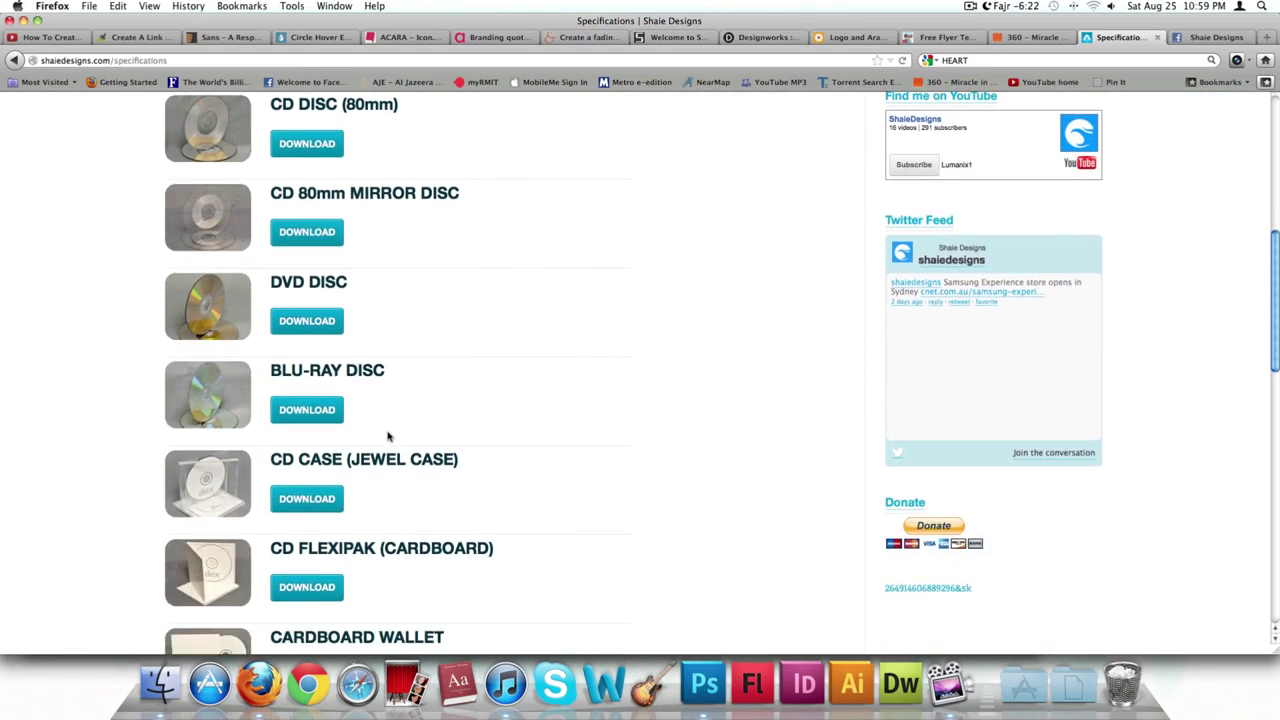
drag(270, 459, 465, 462)
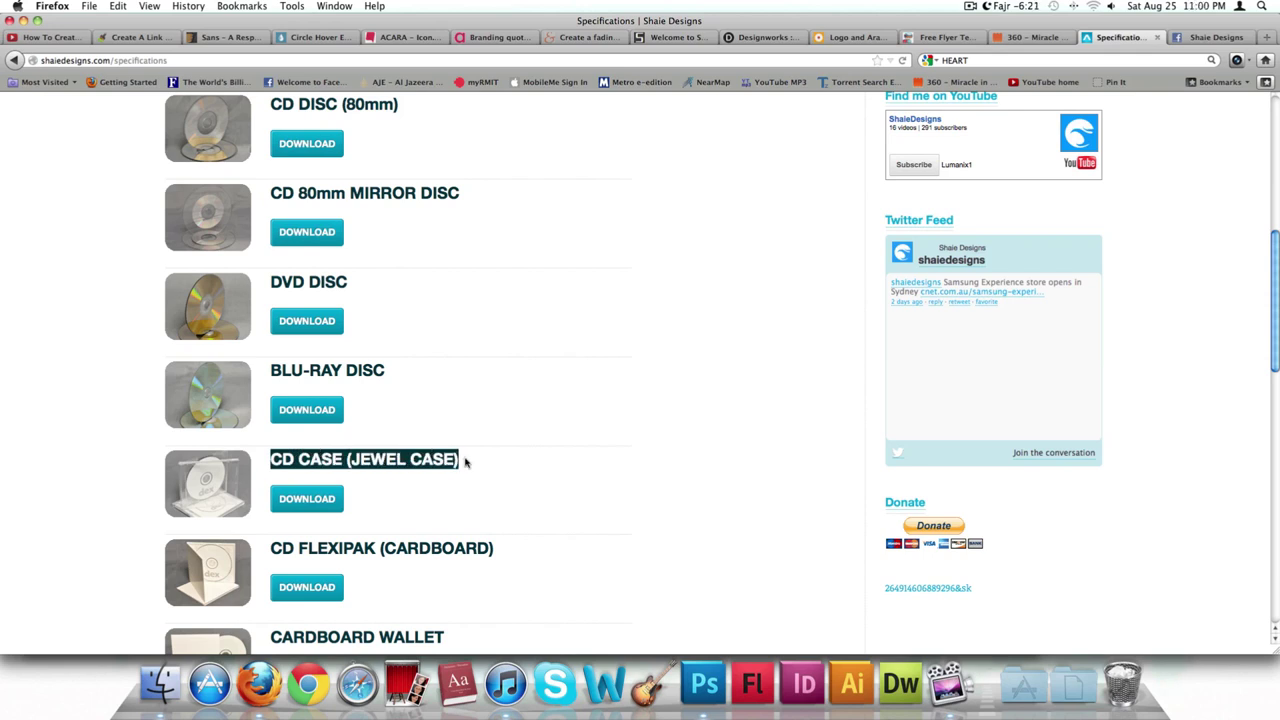
click(446, 475)
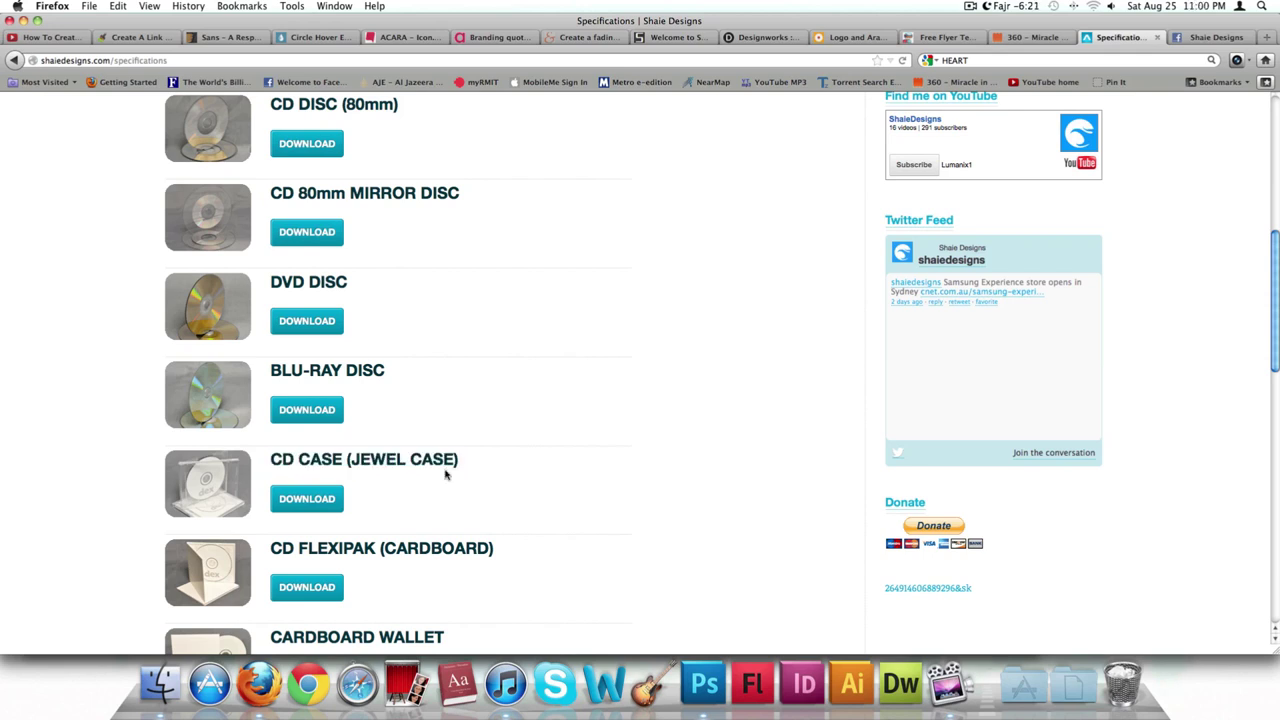
click(336, 499)
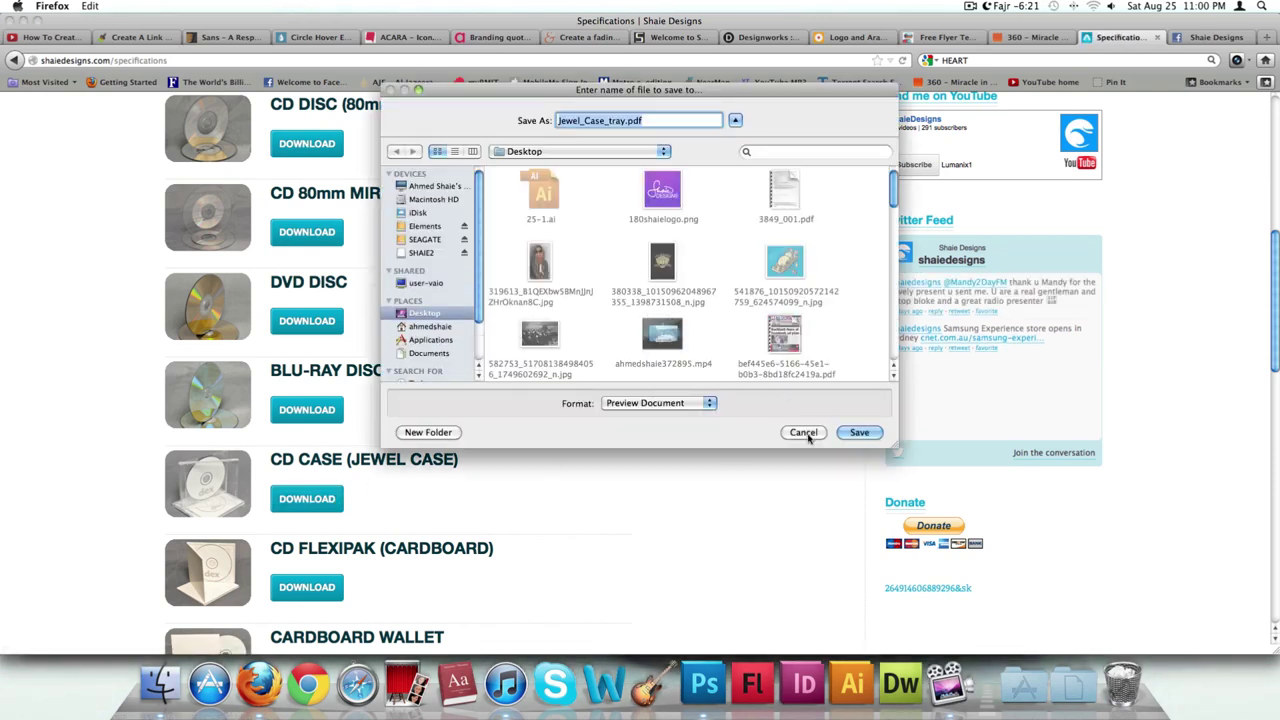
click(806, 435)
scroll(790, 398, up, 5)
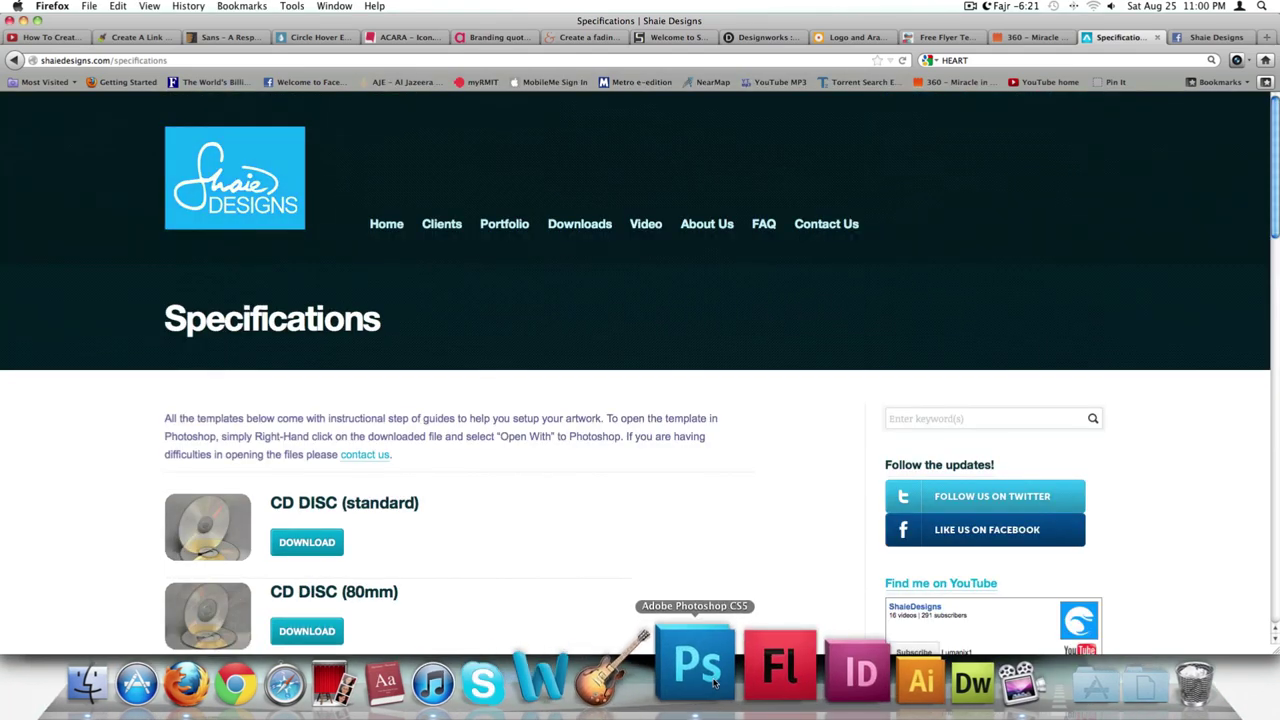
- Switch to Photoshop and view the Jewel_Case_tray template among the open documents
click(697, 665)
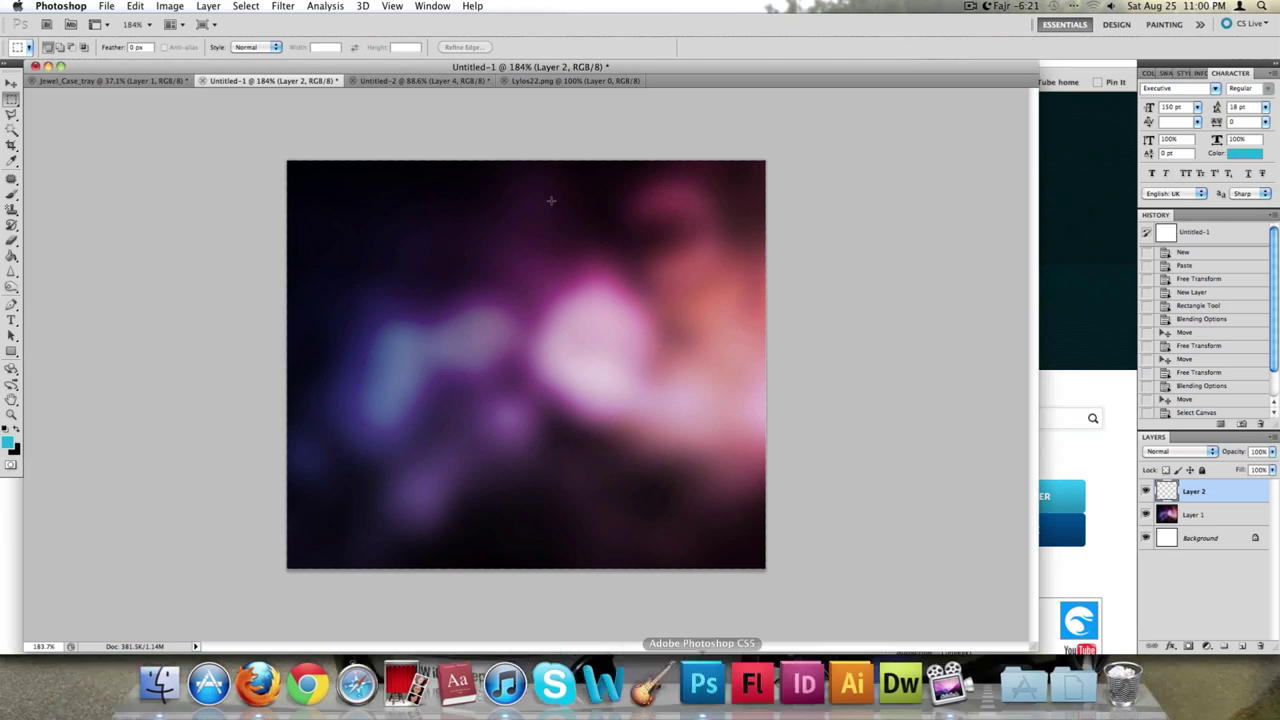
click(422, 81)
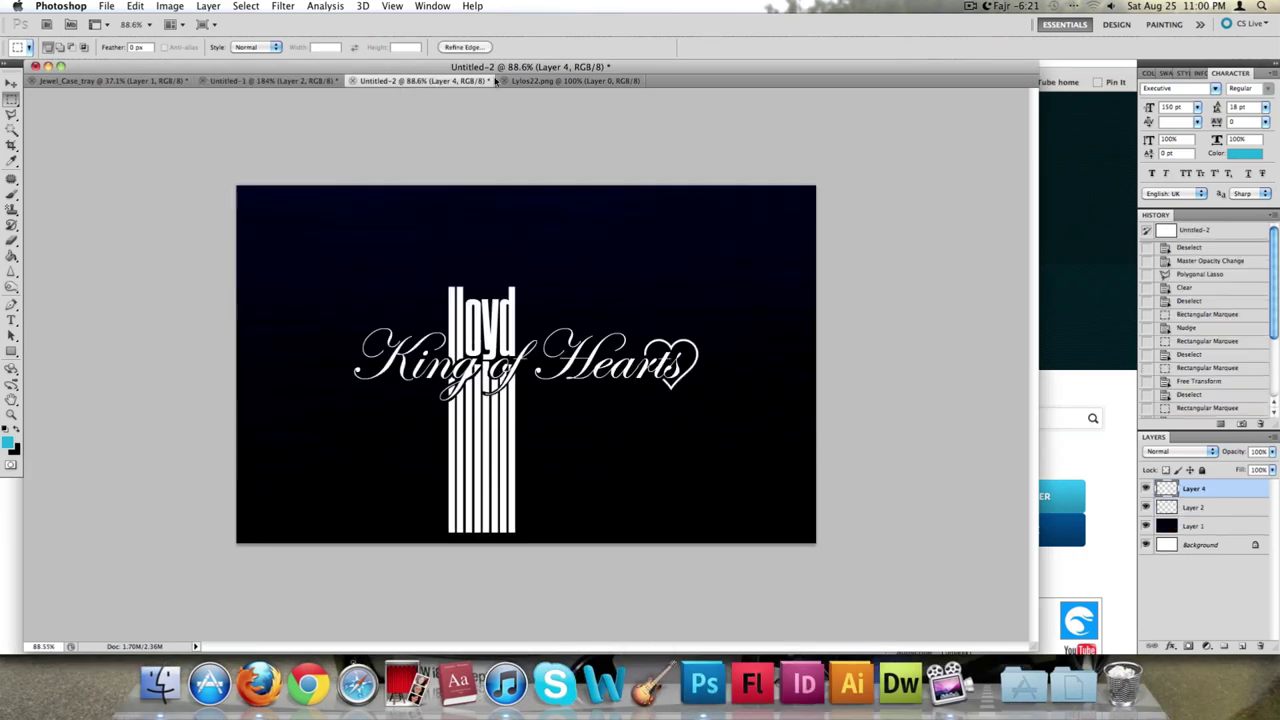
click(105, 81)
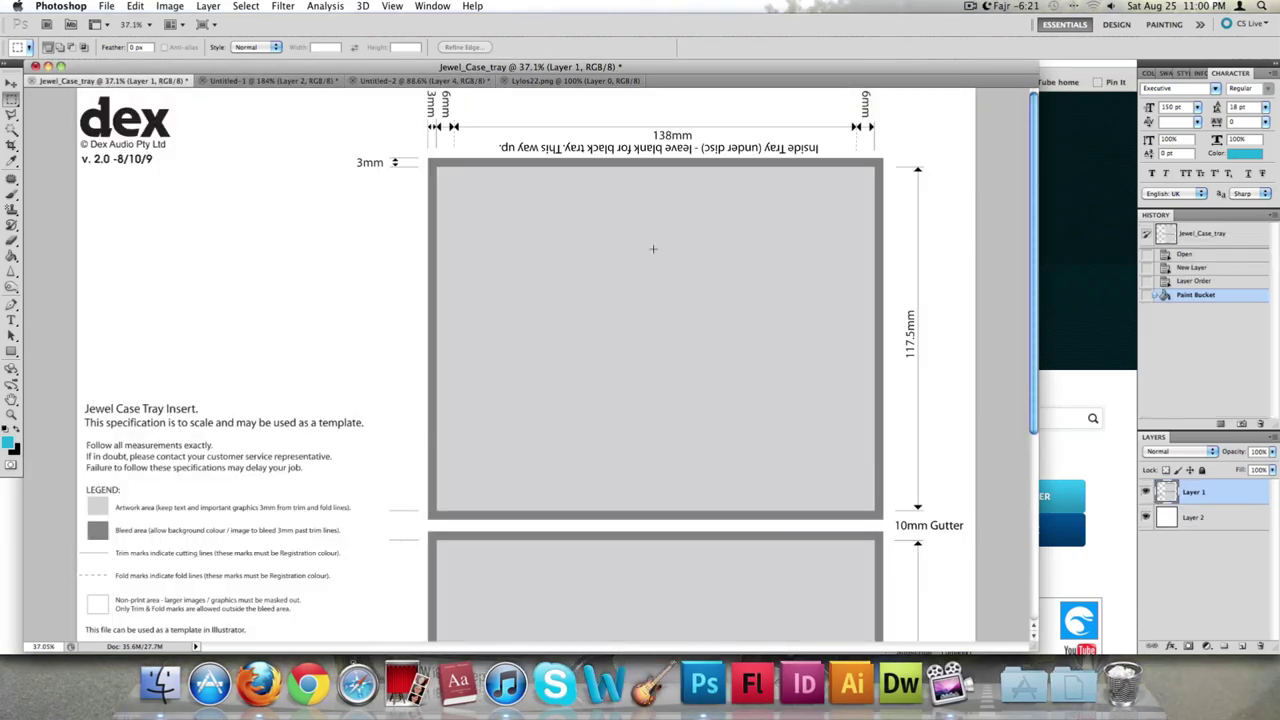
scroll(653, 249, down, 1)
scroll(653, 249, down, 1)
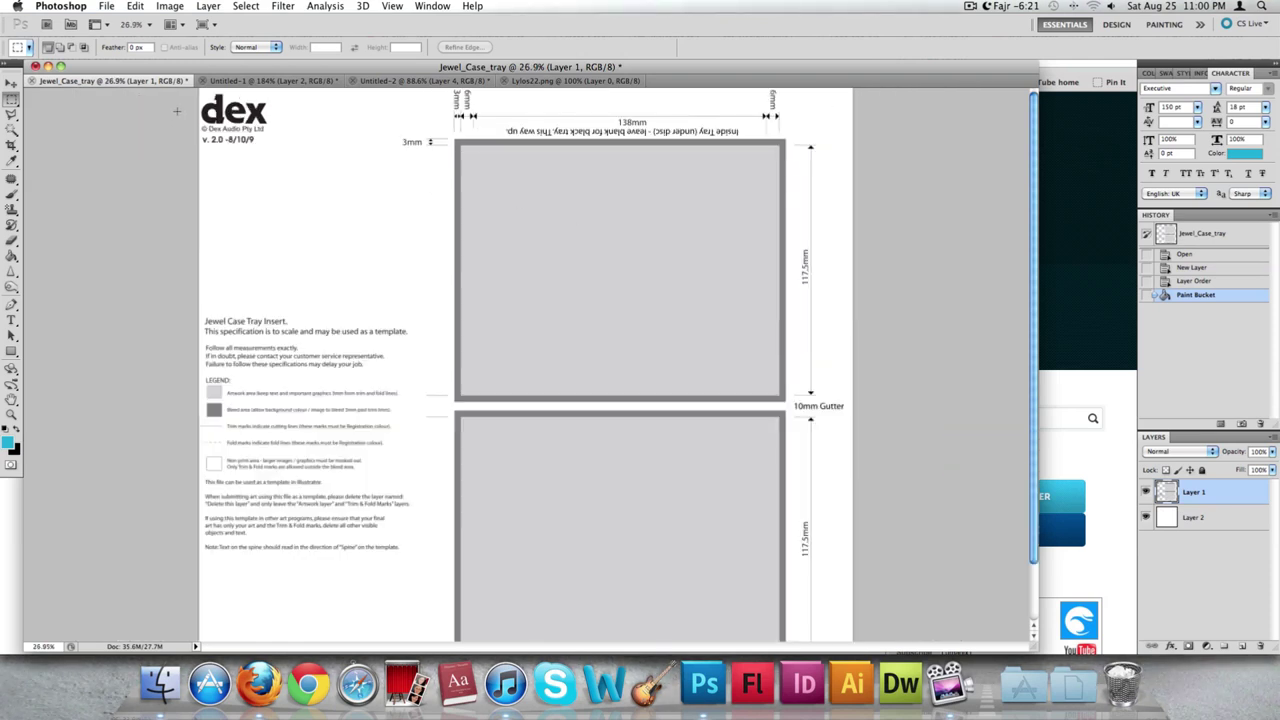
- Switch back to Firefox and read the Dex Audio source note at the end of the Specifications page
click(1077, 203)
scroll(1077, 207, down, 15)
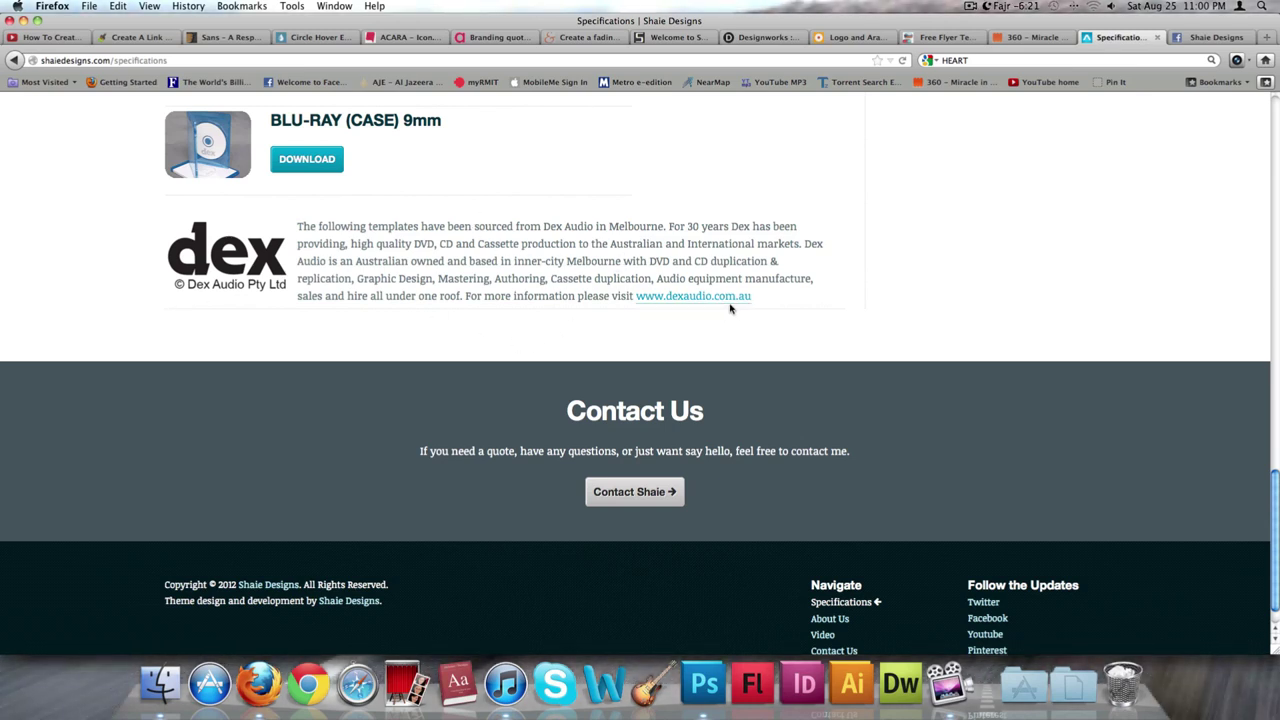
scroll(730, 308, down, 1)
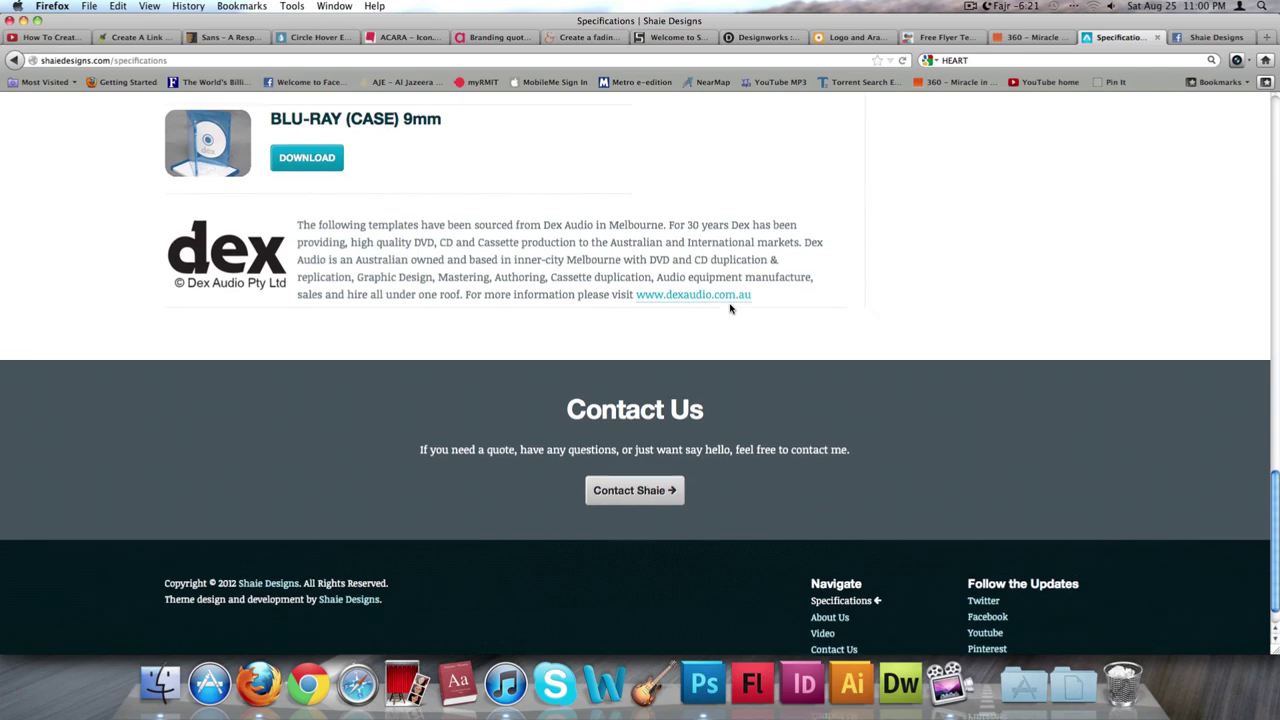
key(Home)
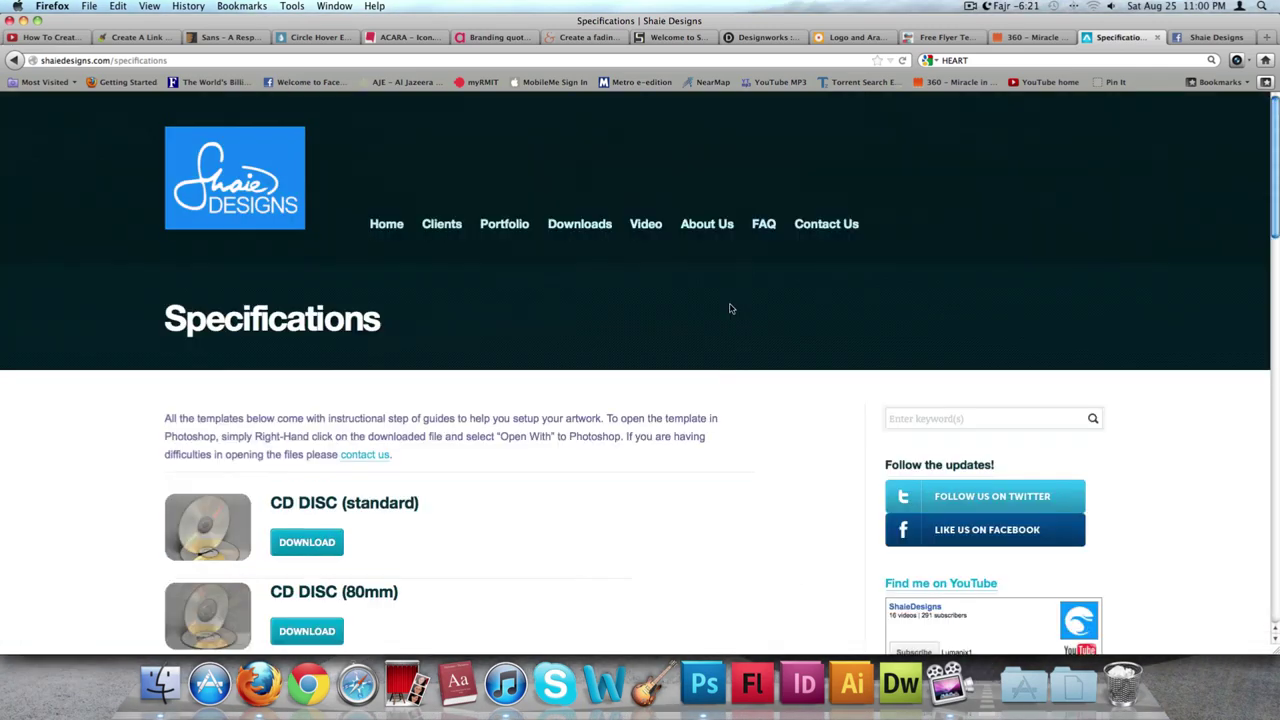
- Return to Photoshop and examine the tray insert's dimensions, bleed area and legend in the Jewel_Case_tray template
key(super+Tab)
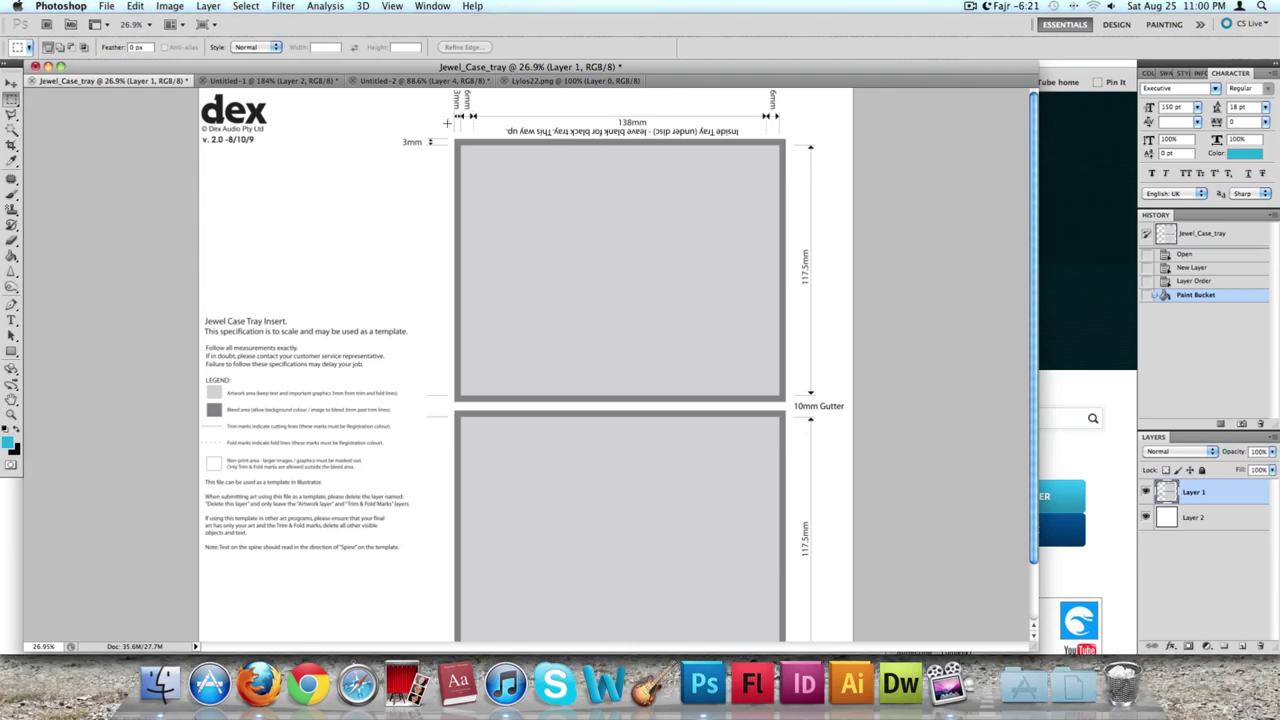
scroll(644, 131, up, 5)
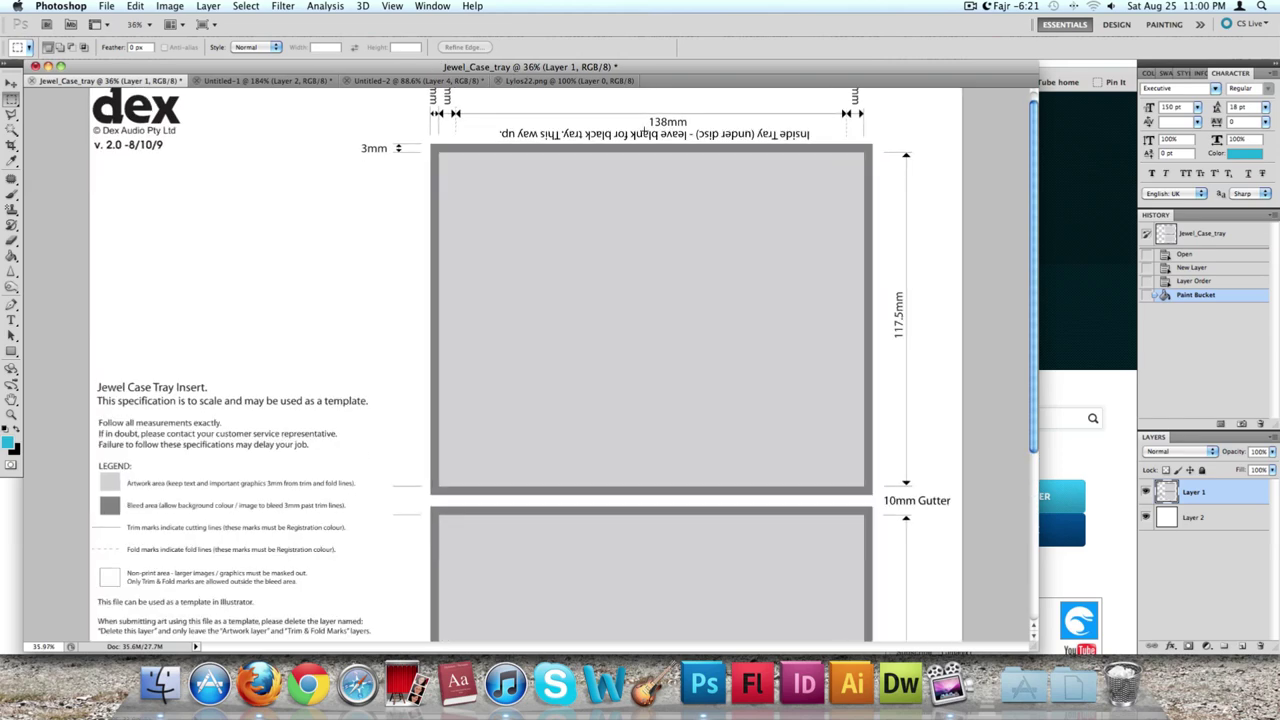
scroll(640, 133, down, 3)
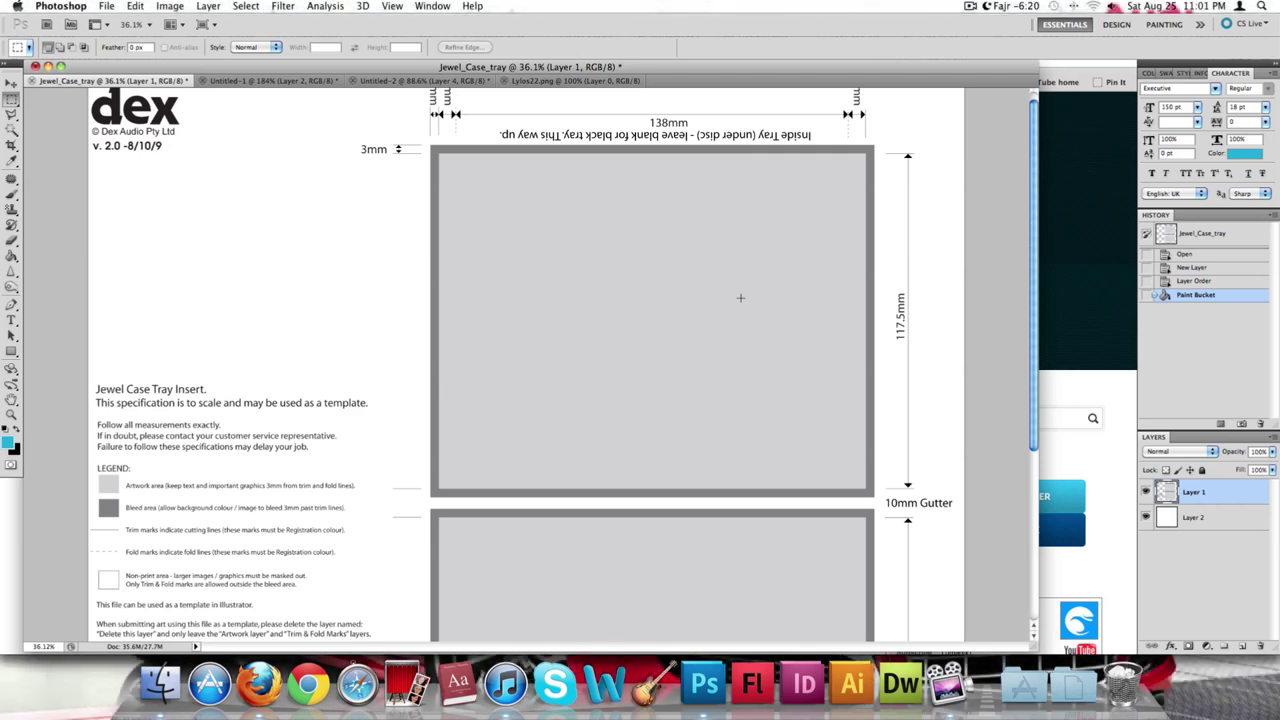
scroll(770, 272, up, 2)
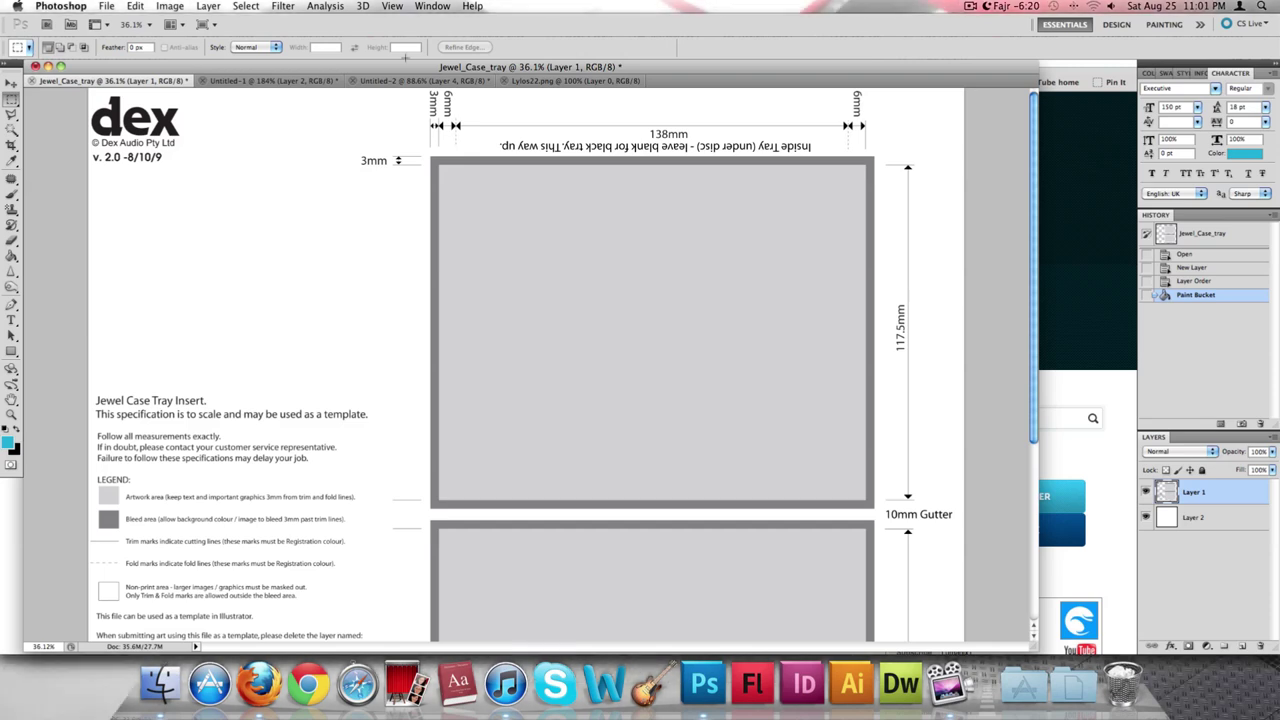
key(super+n)
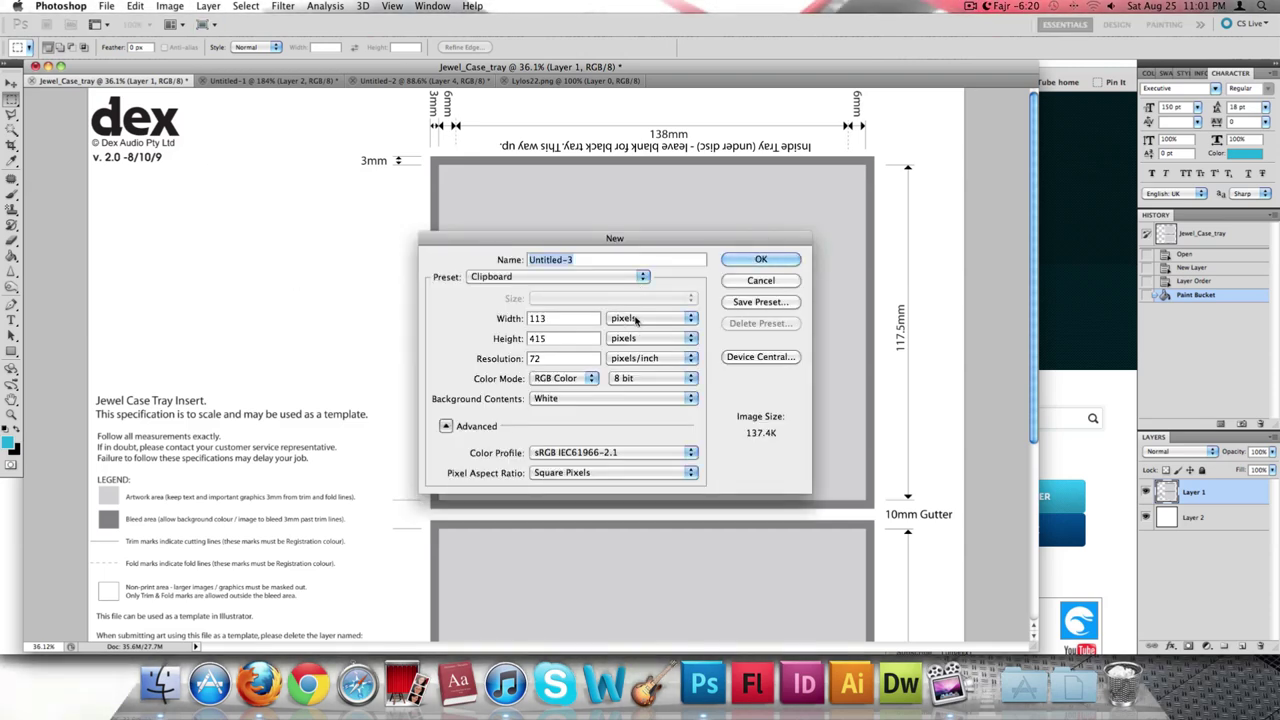
key(Tab)
text(138)
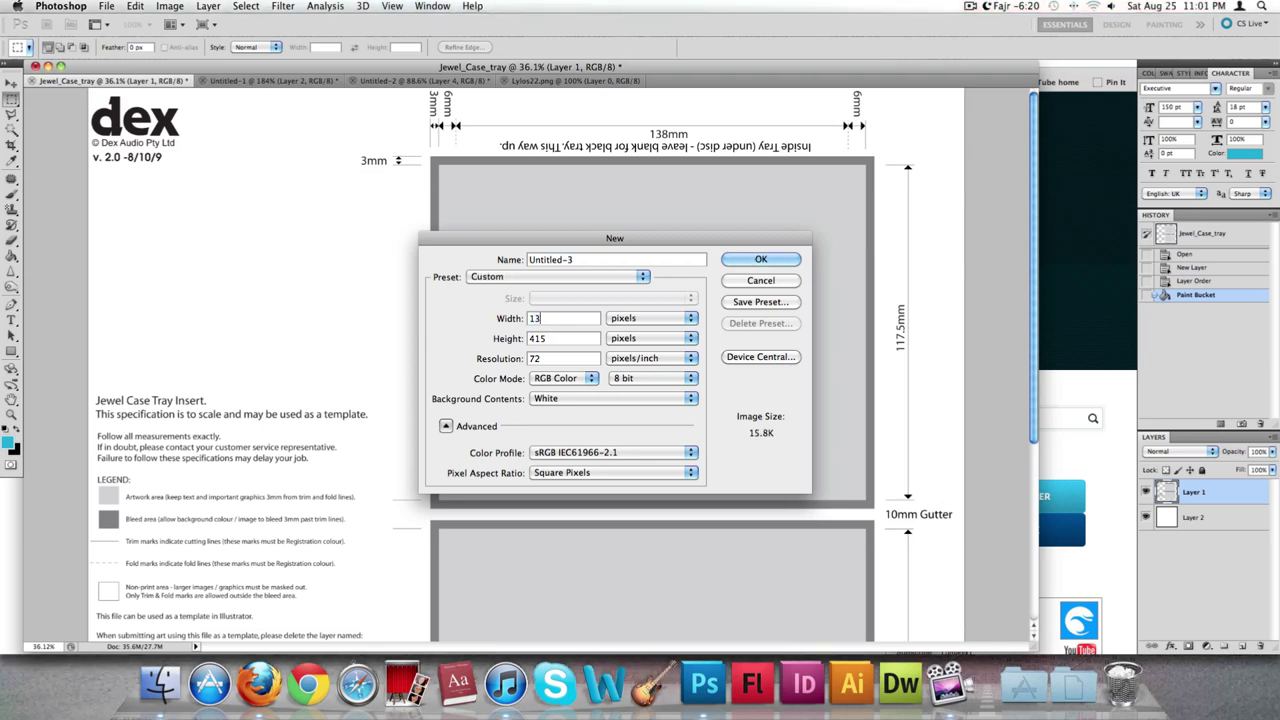
click(652, 320)
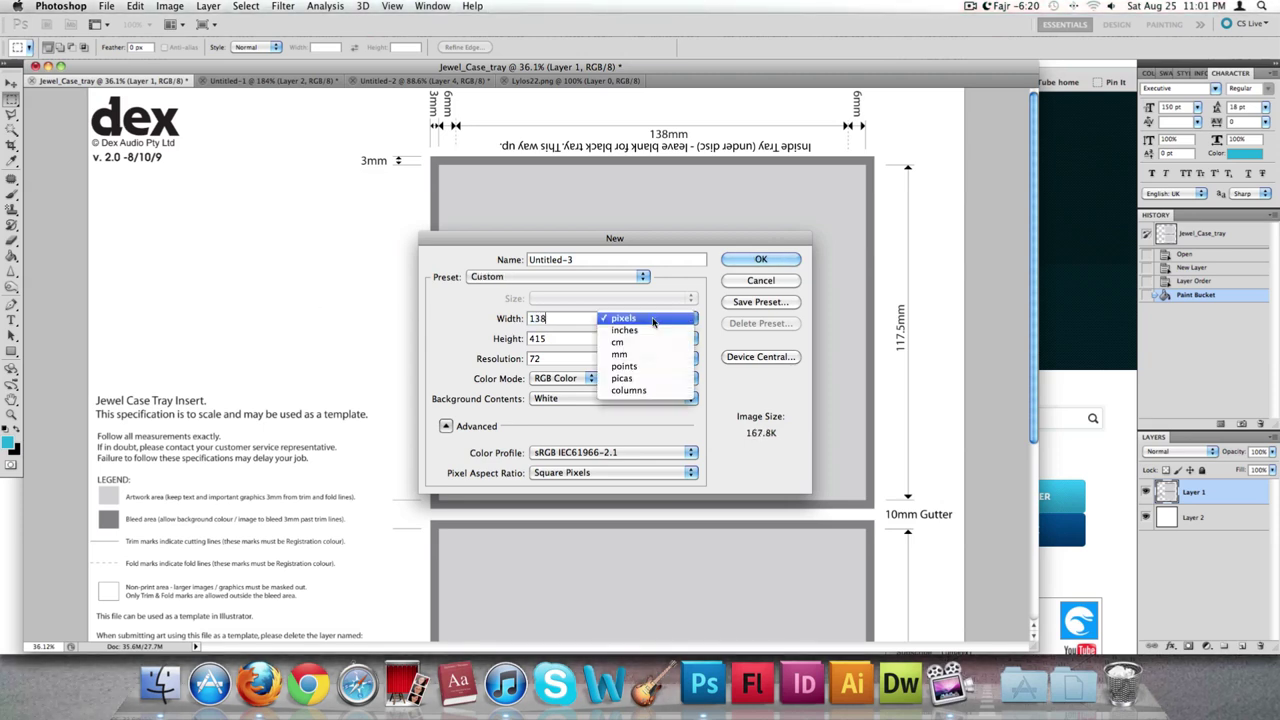
click(654, 357)
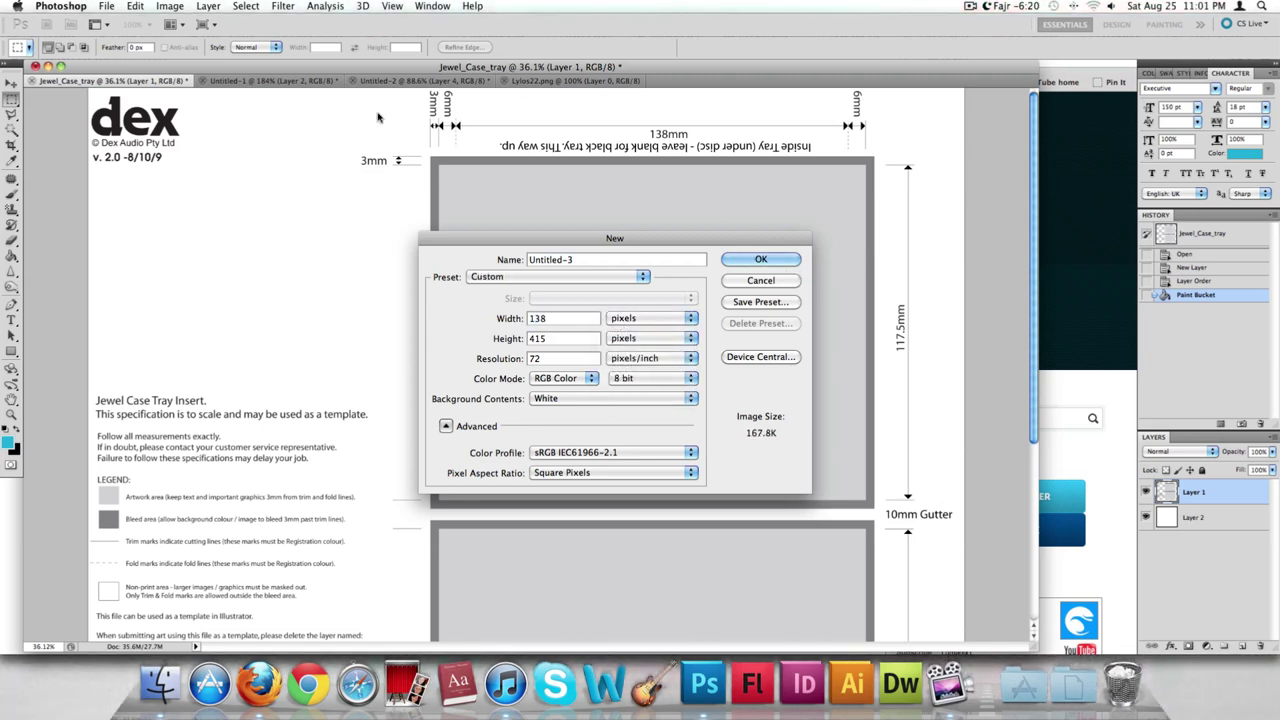
key(Escape)
- Review the open artwork documents: the Untitled-1 background, the Untitled-2 King of Hearts title and the Lylos22.png cutout
click(270, 80)
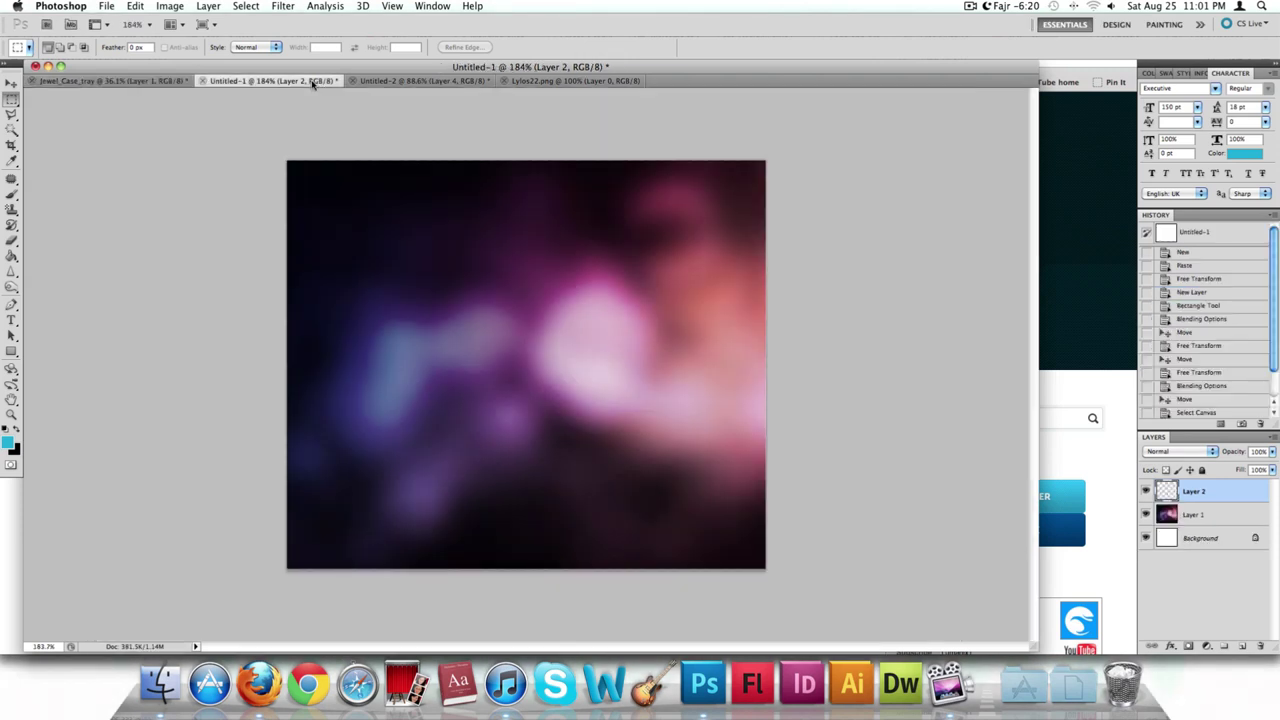
click(415, 80)
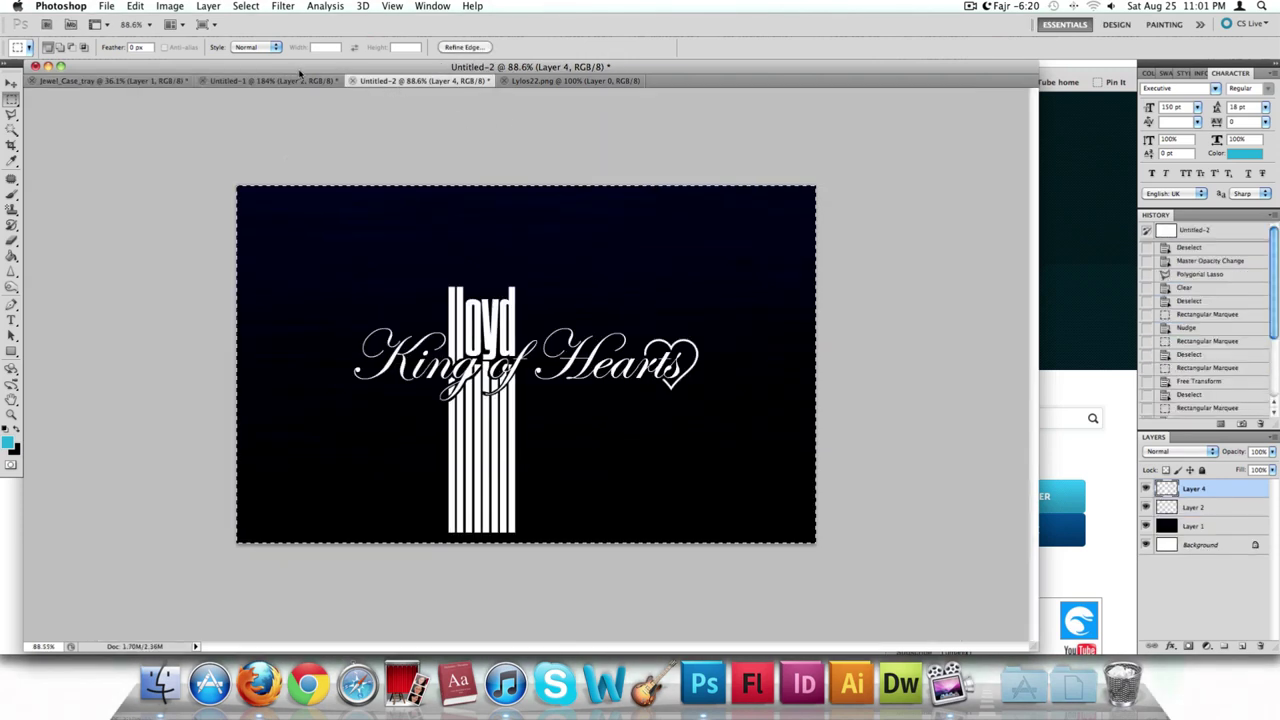
click(270, 80)
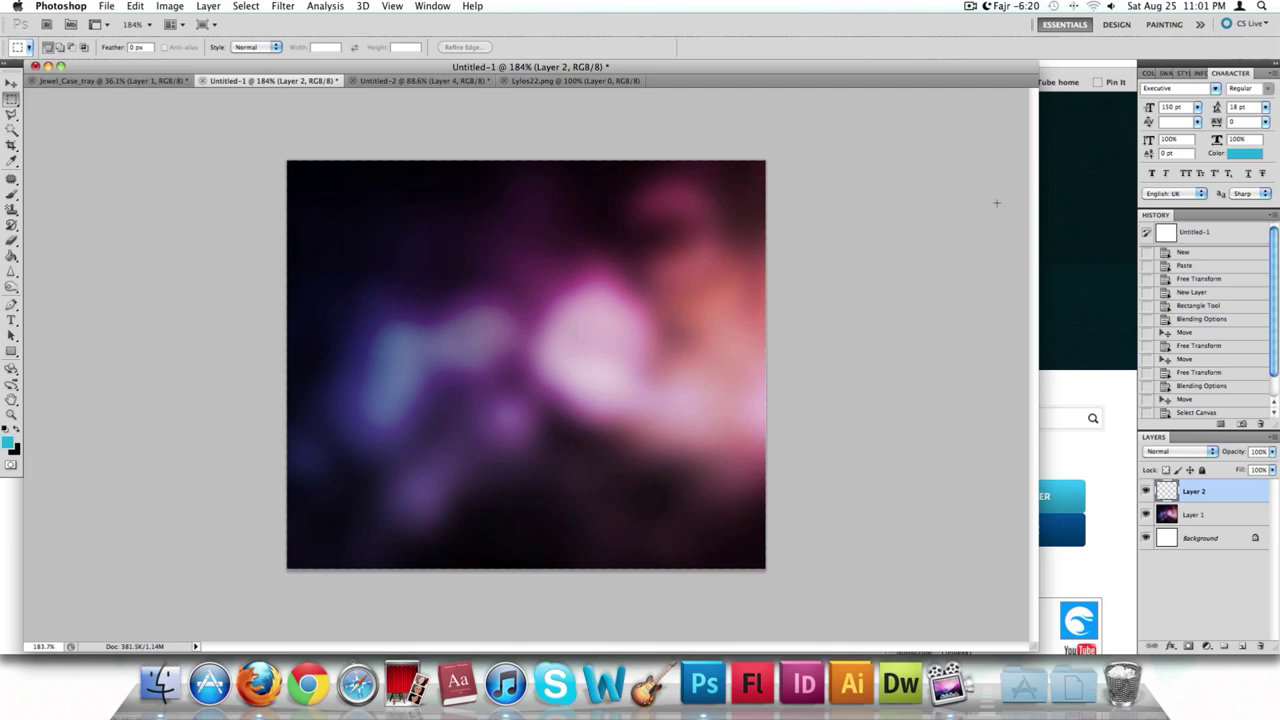
click(1098, 203)
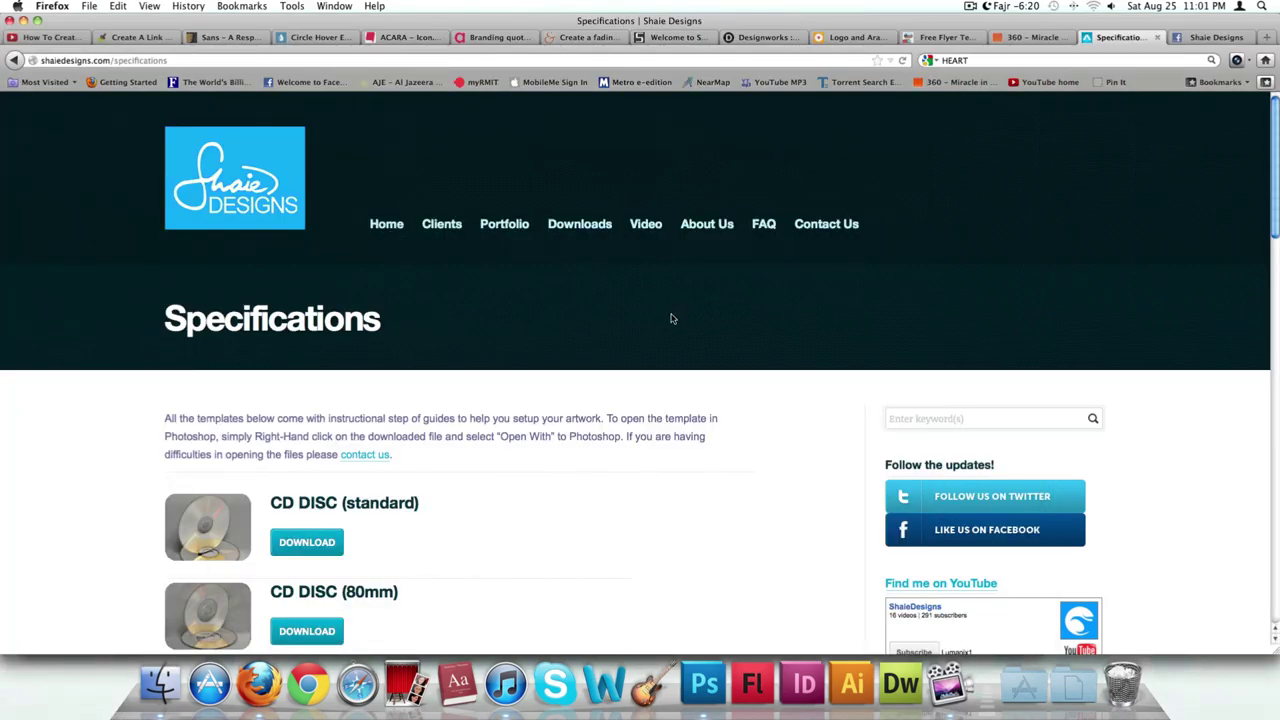
key(super+Tab)
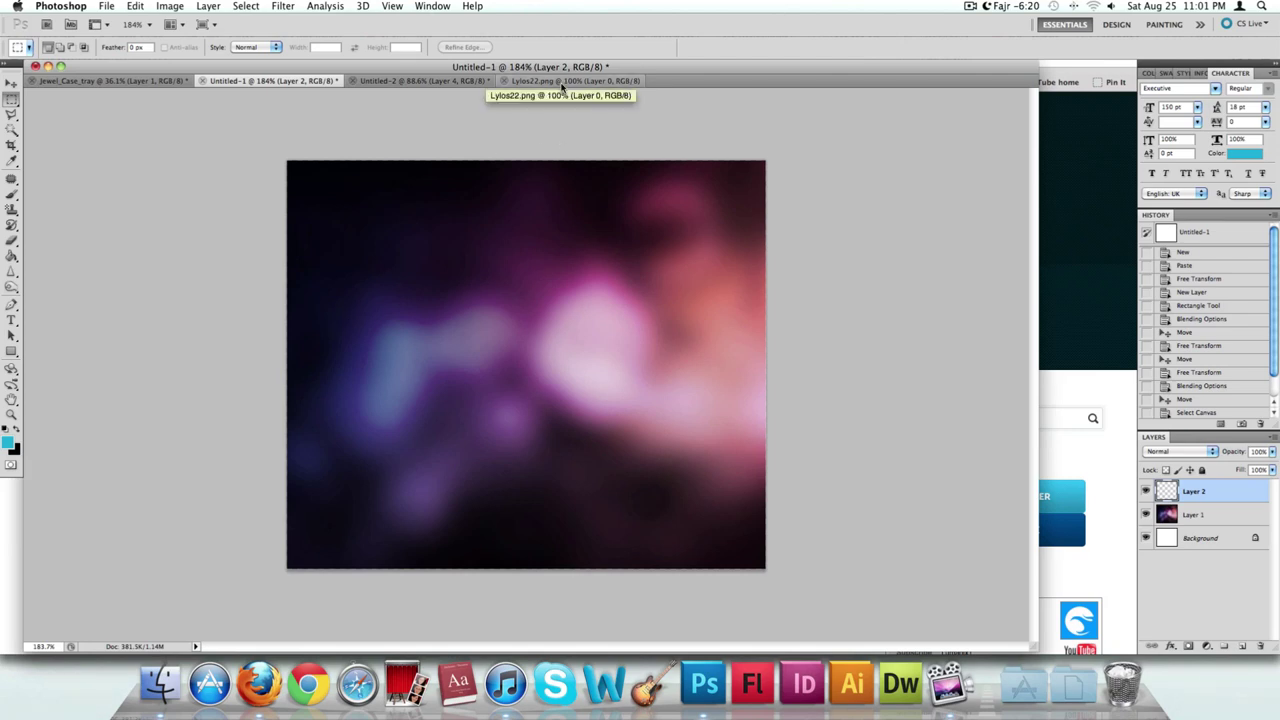
click(458, 80)
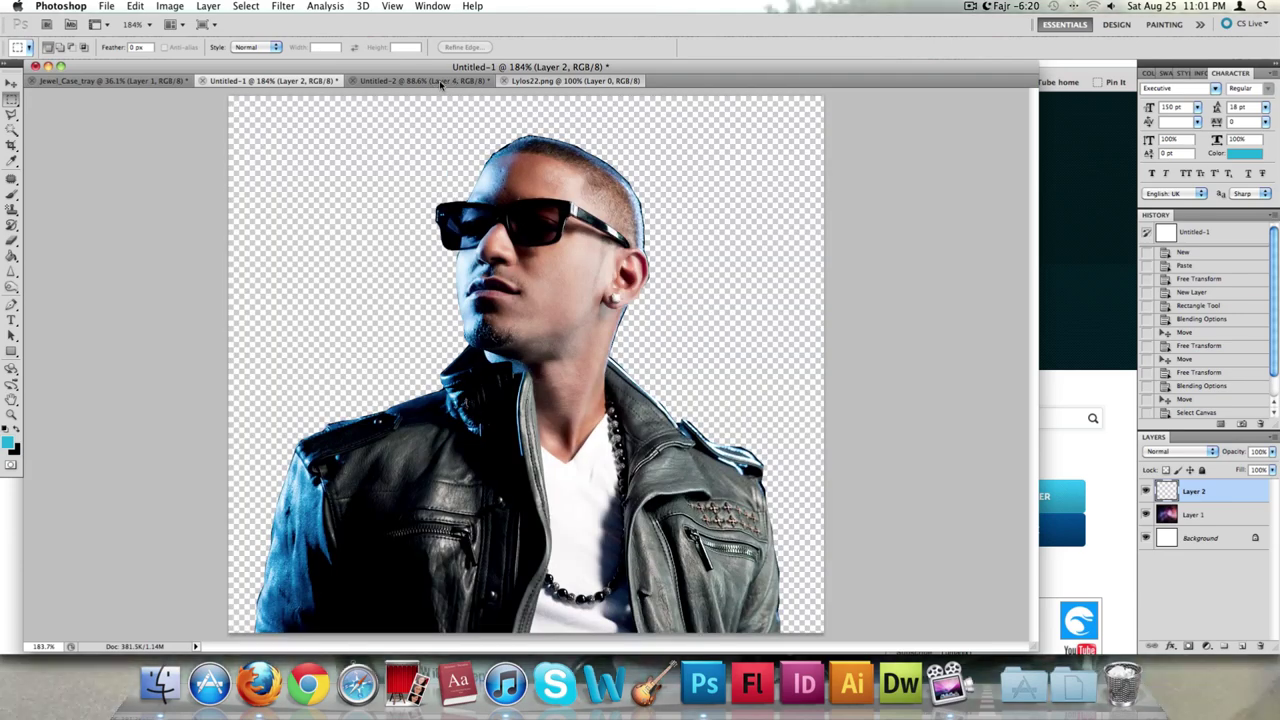
- Switch to Firefox, open the site's Video category and look at the How to Crop an Image tutorial entry
click(1090, 254)
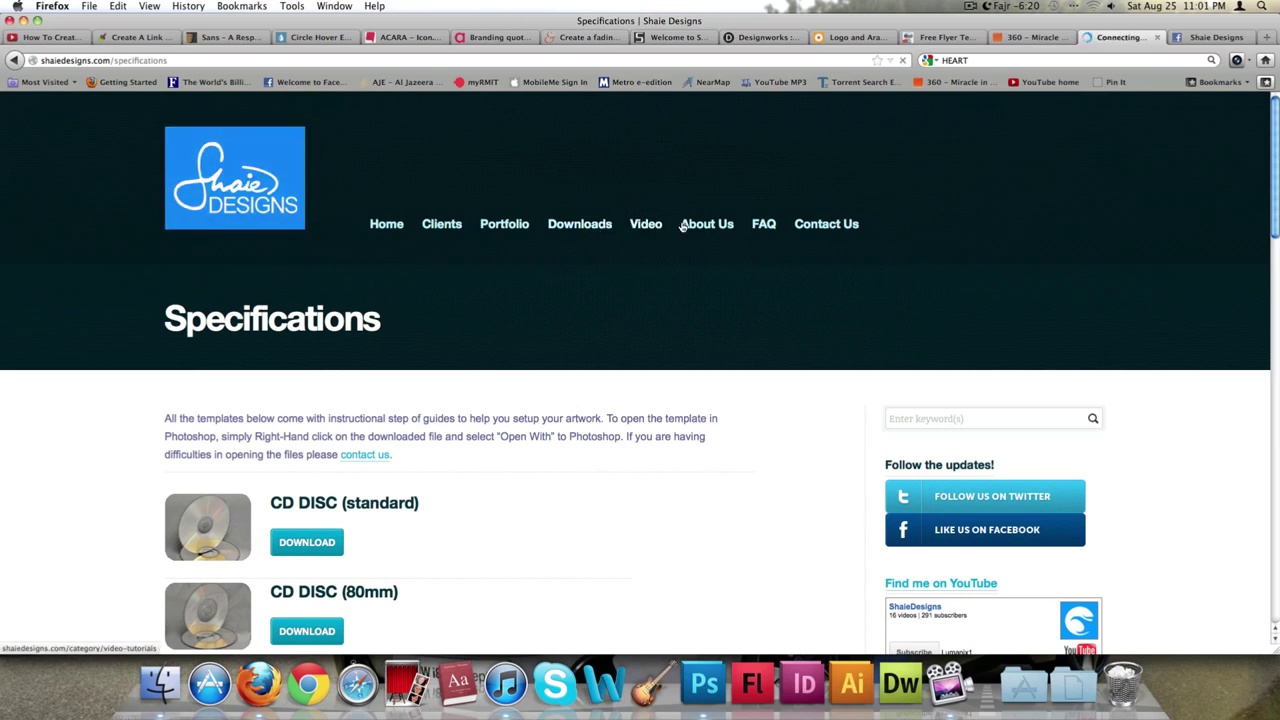
click(645, 220)
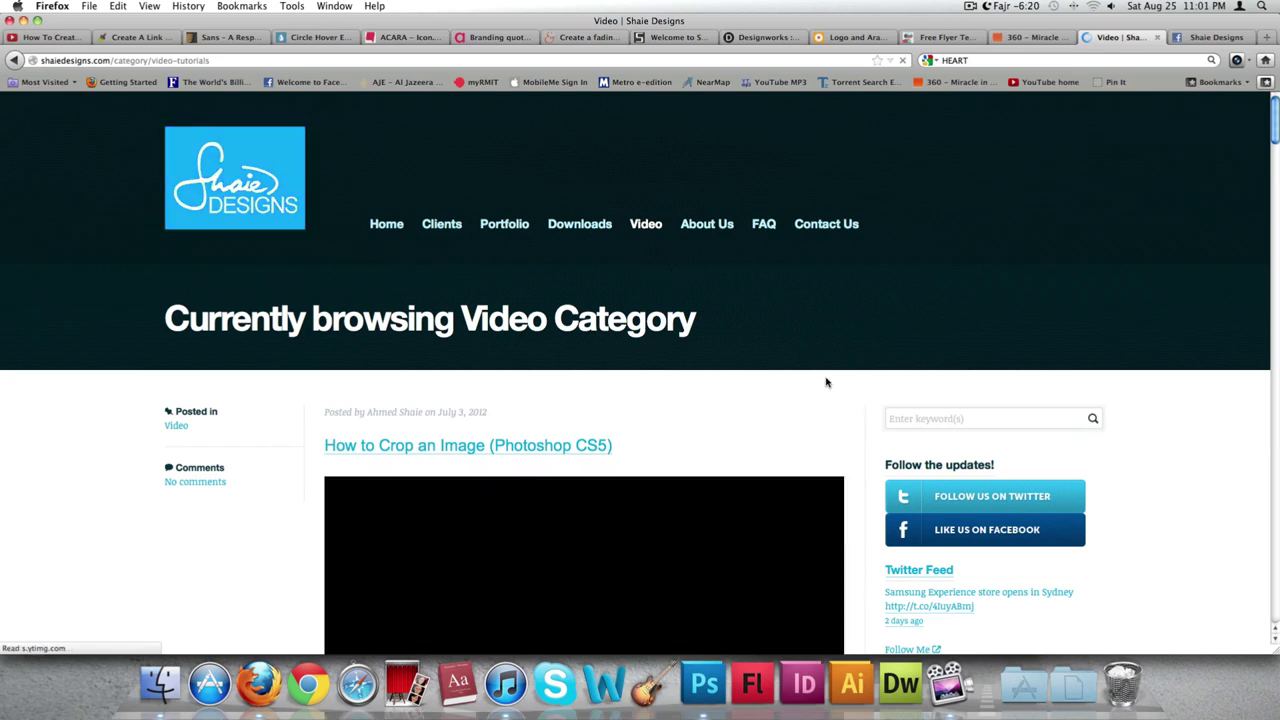
scroll(850, 388, down, 3)
scroll(855, 380, down, 1)
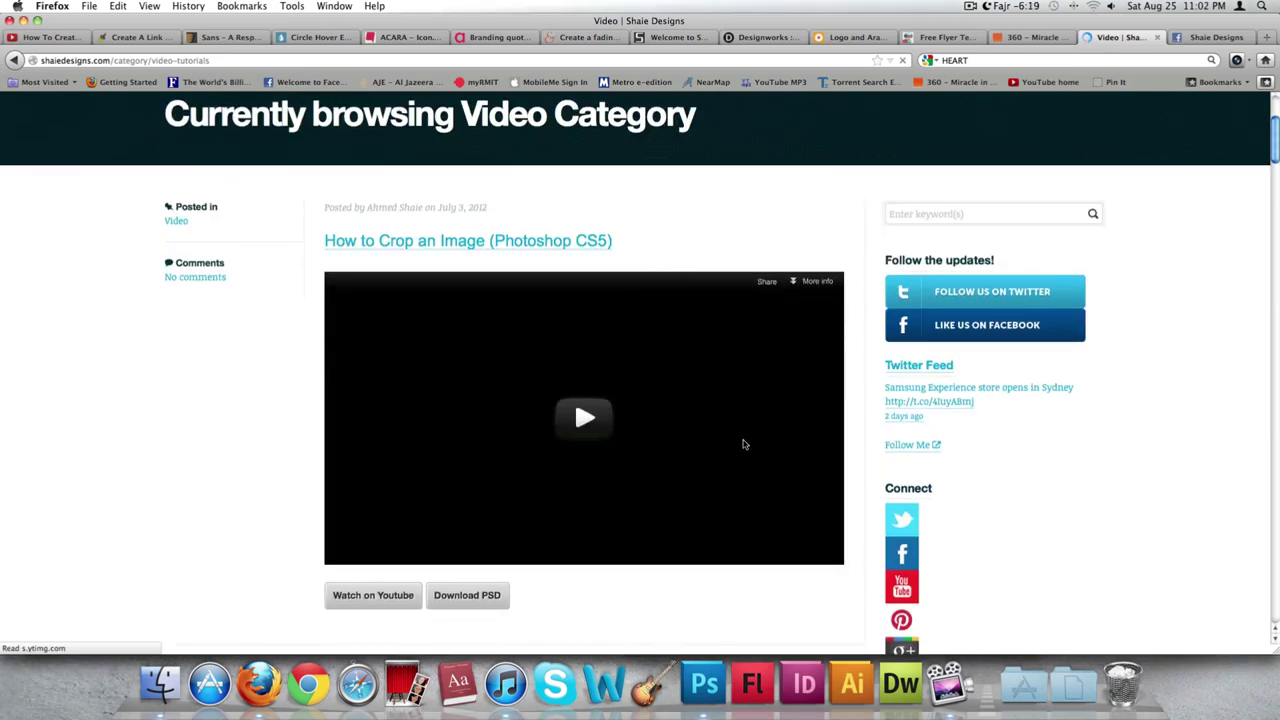
scroll(647, 279, up, 4)
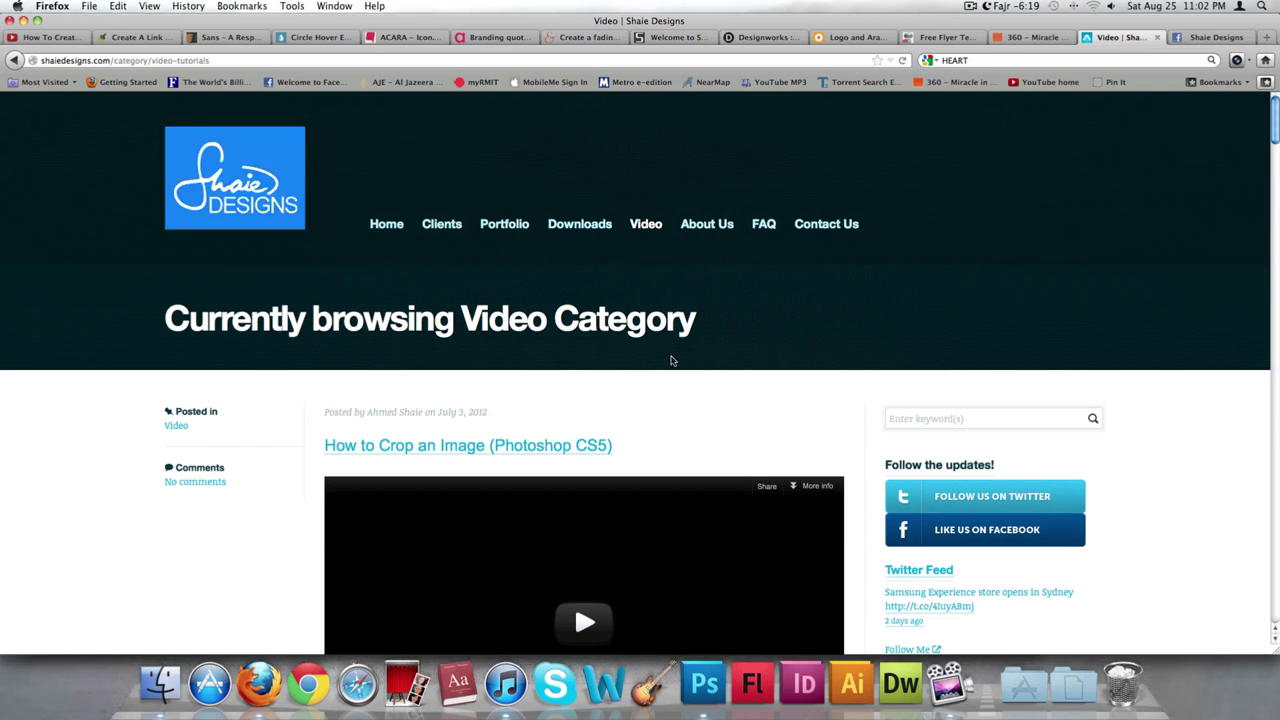
- Look at the YouTube and PSD download options of the How to Crop an Image tutorial in the Video category
scroll(675, 360, down, 5)
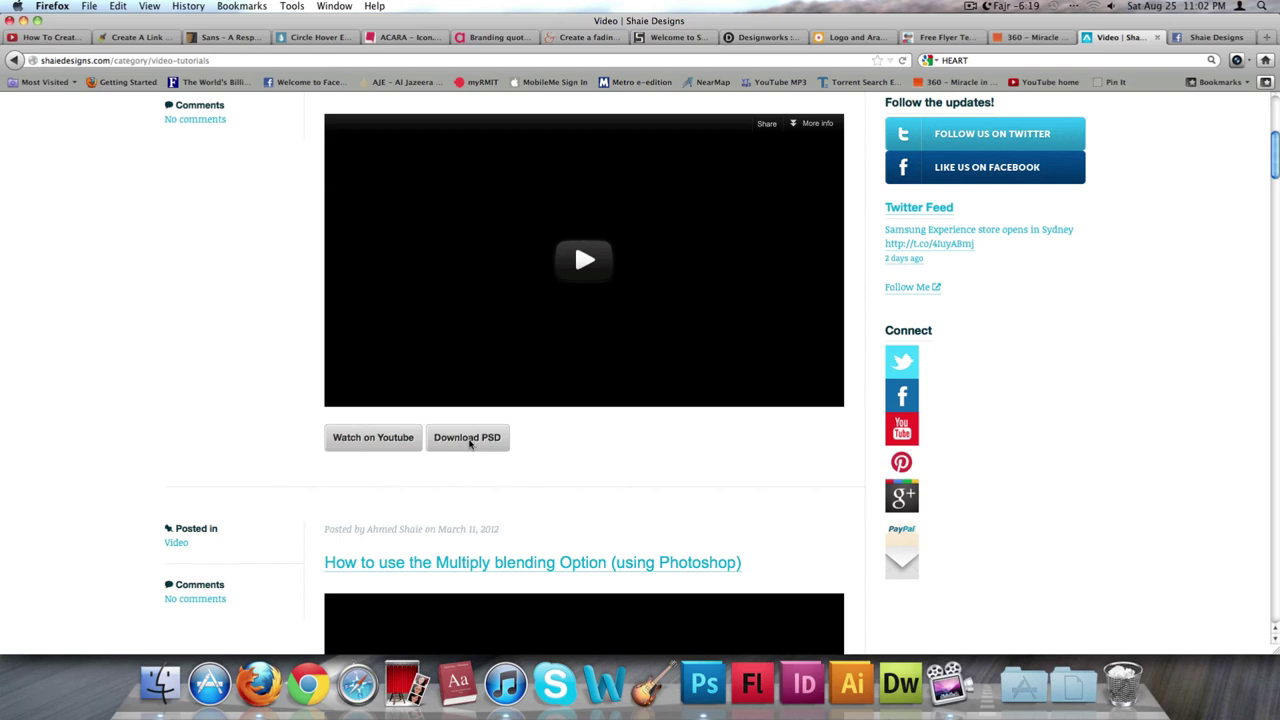
scroll(486, 464, up, 1)
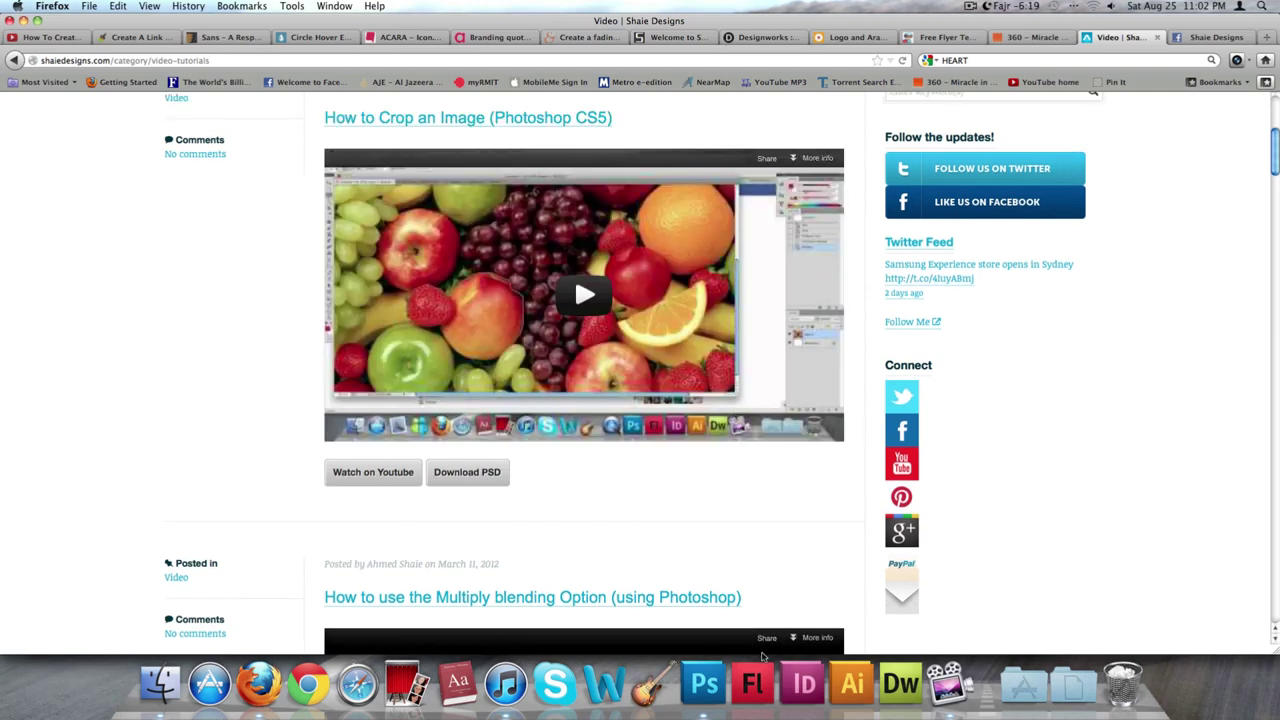
- Return to Photoshop and review the Untitled-1 blurred background and the Untitled-2 King of Hearts title artwork
click(710, 698)
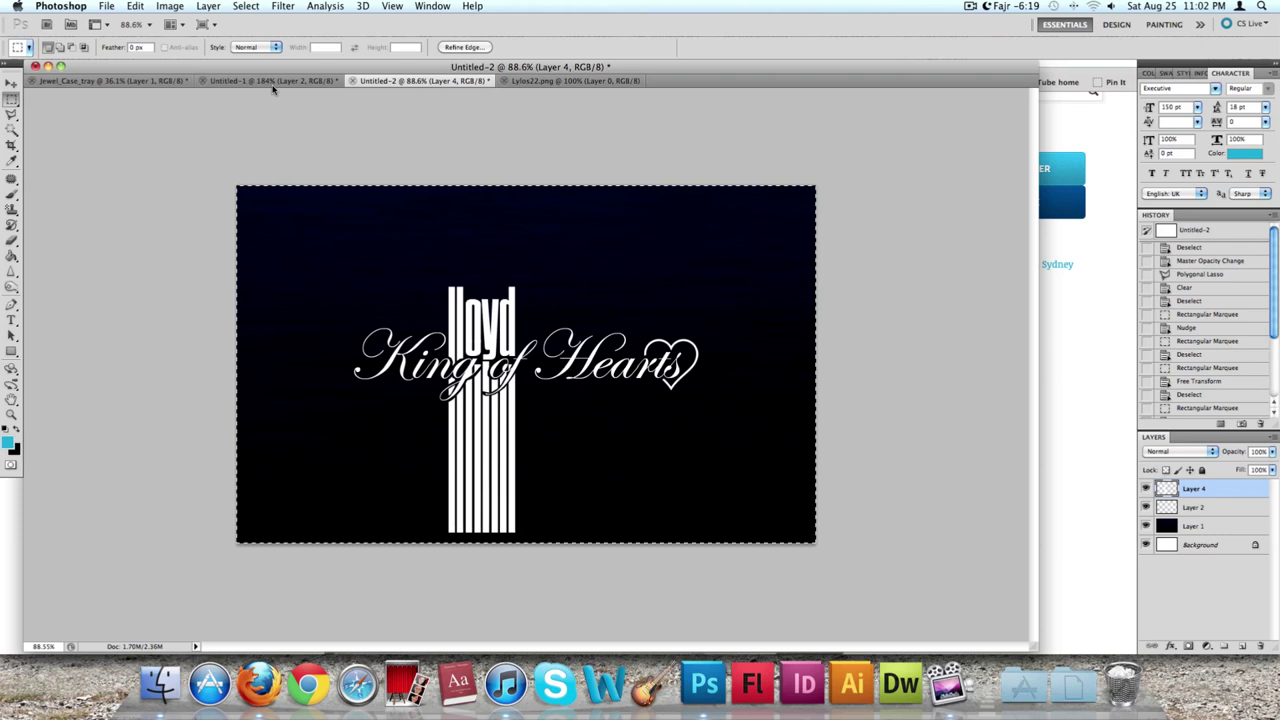
click(273, 81)
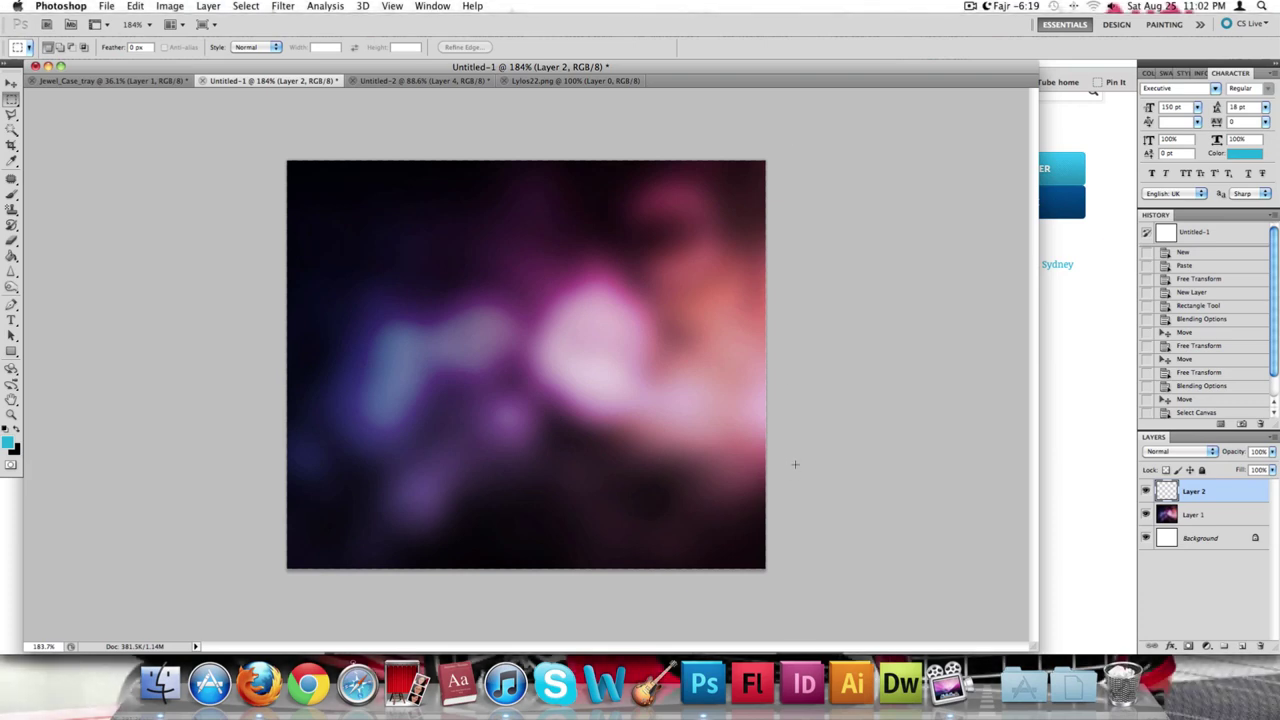
click(392, 80)
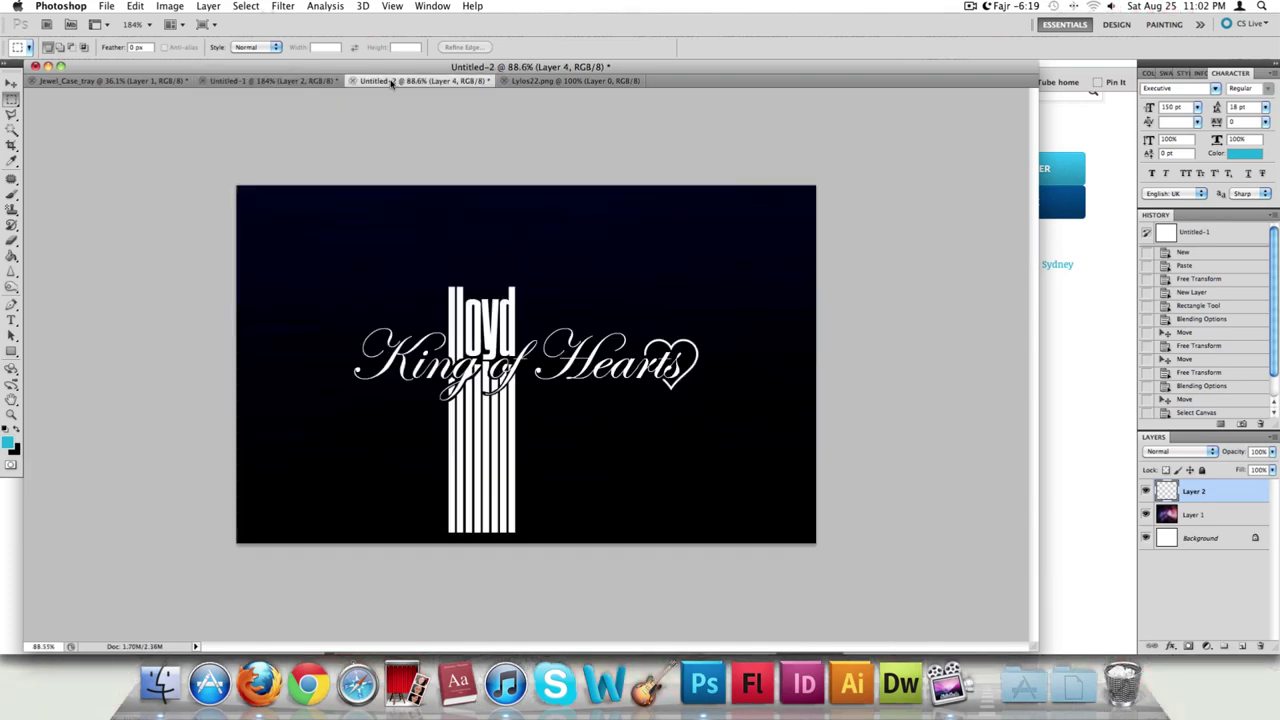
- Copy the entire Lylos22.png cutout and paste it as a new layer into the Untitled-1 background document
click(540, 82)
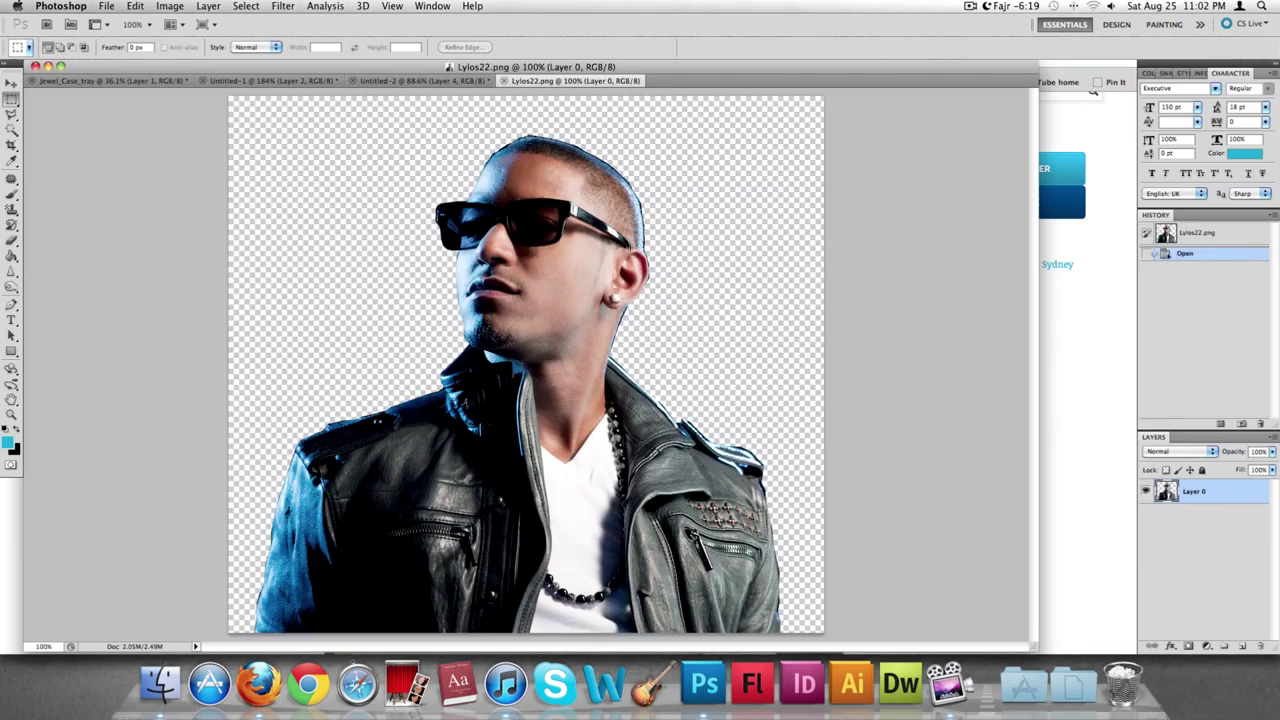
key(ctrl+0)
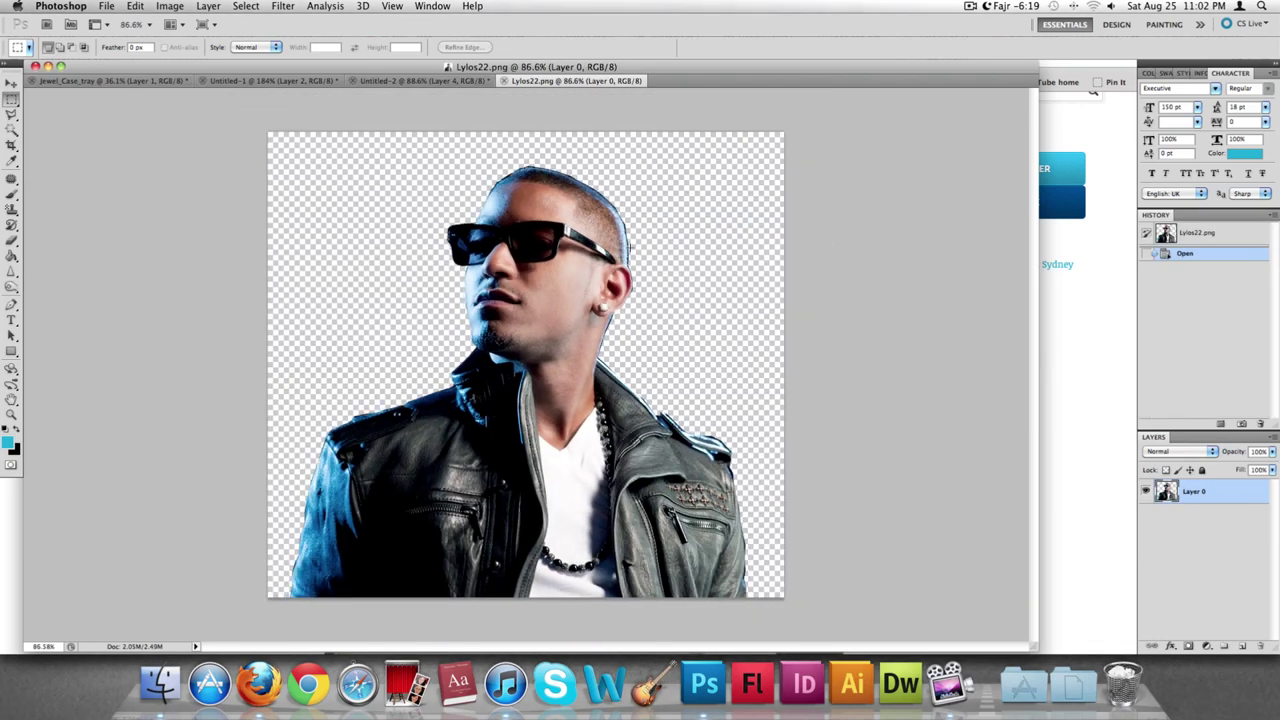
key(ctrl+a)
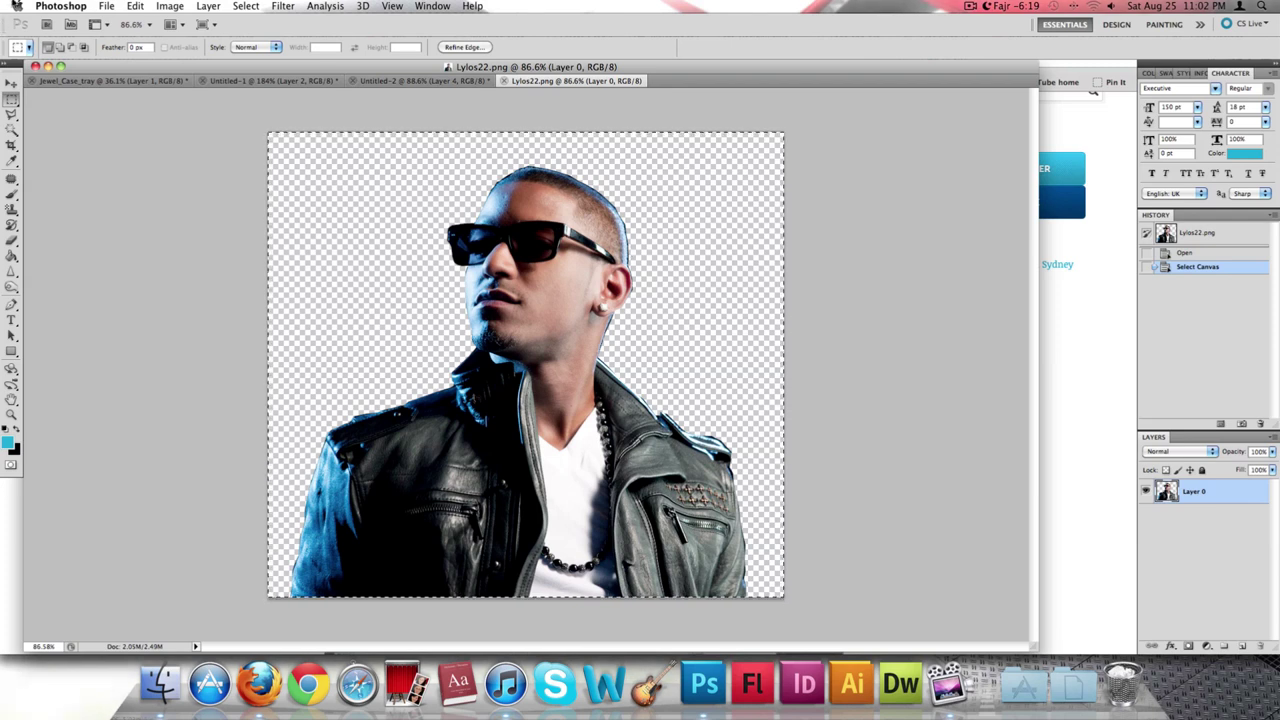
click(258, 80)
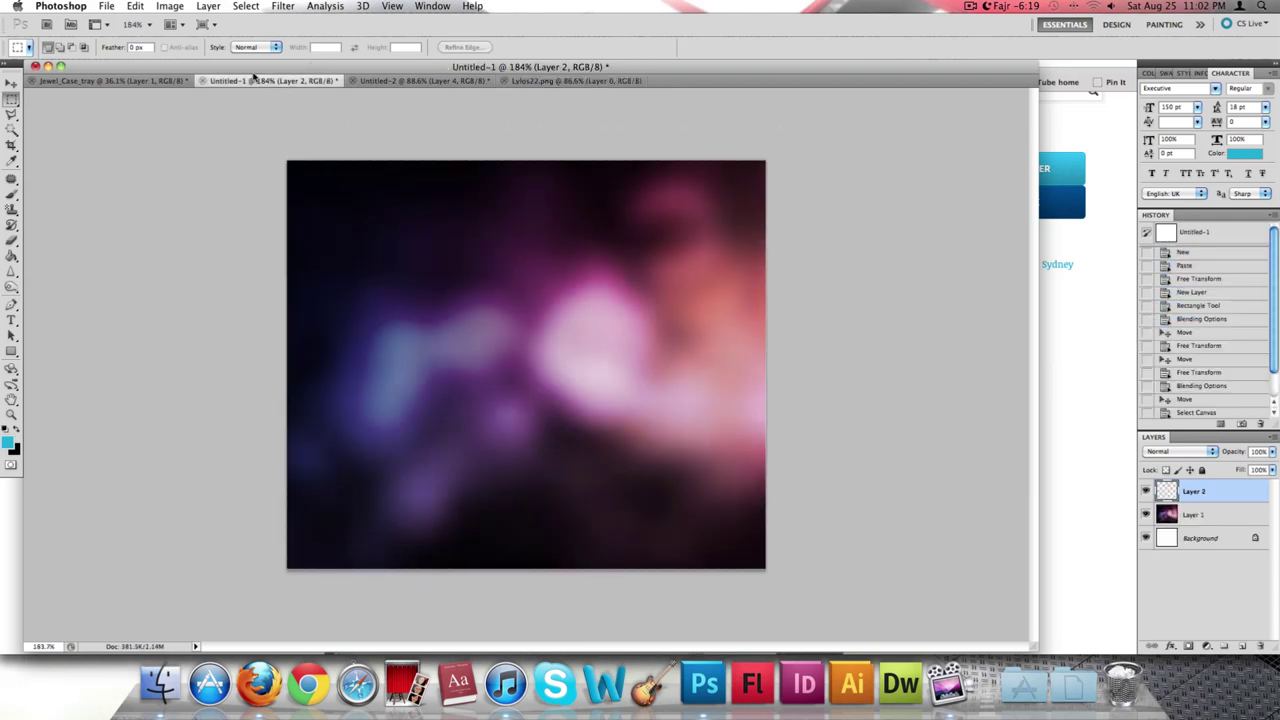
key(ctrl+v)
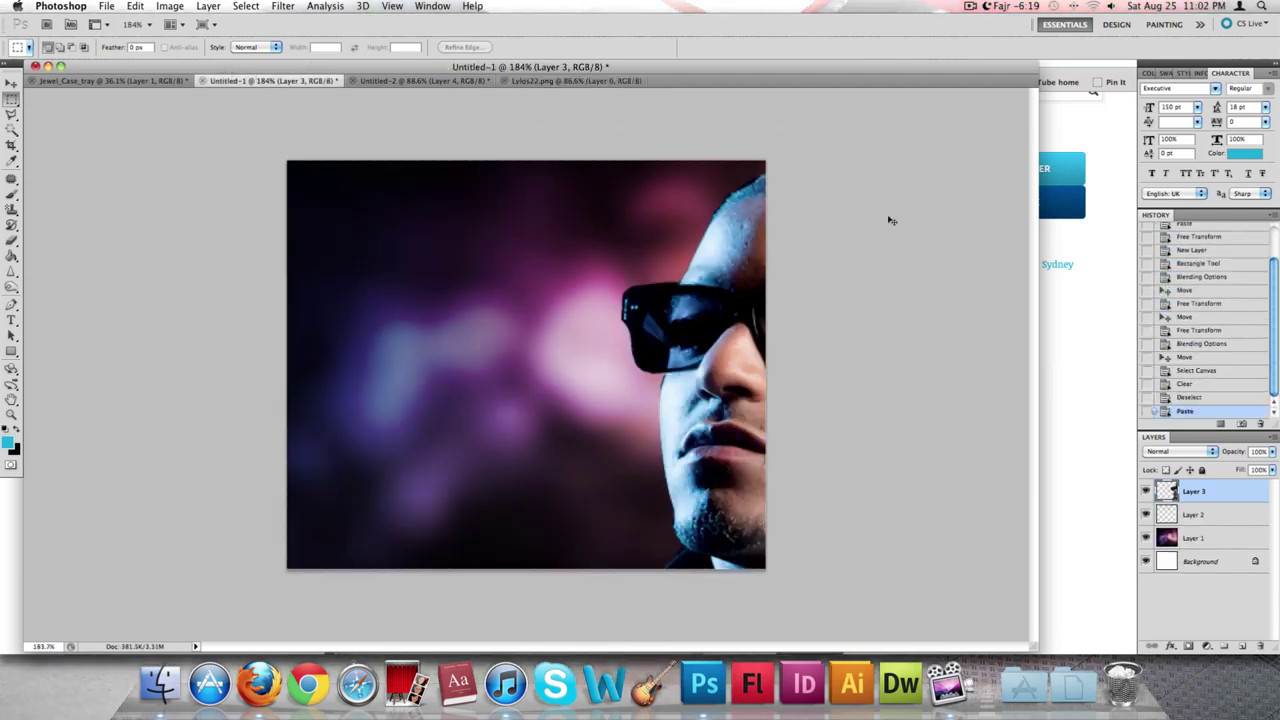
key(ctrl+t)
key(ctrl+0)
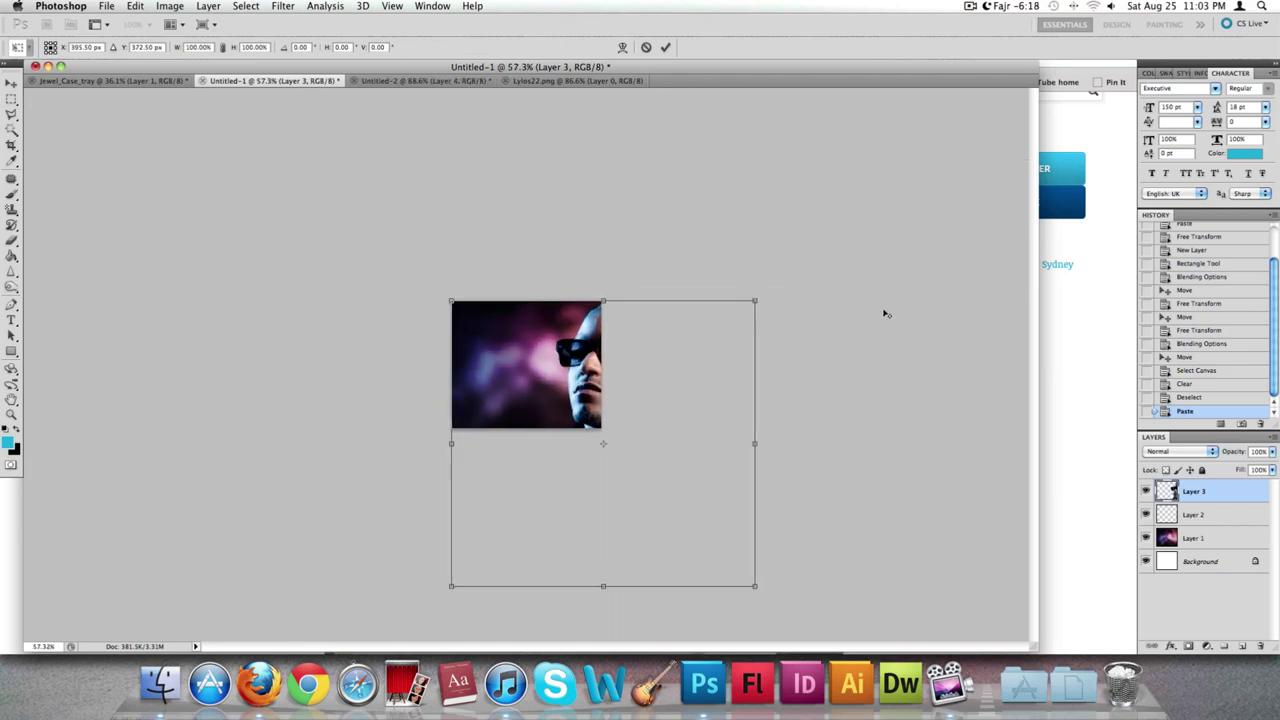
key(ctrl+minus)
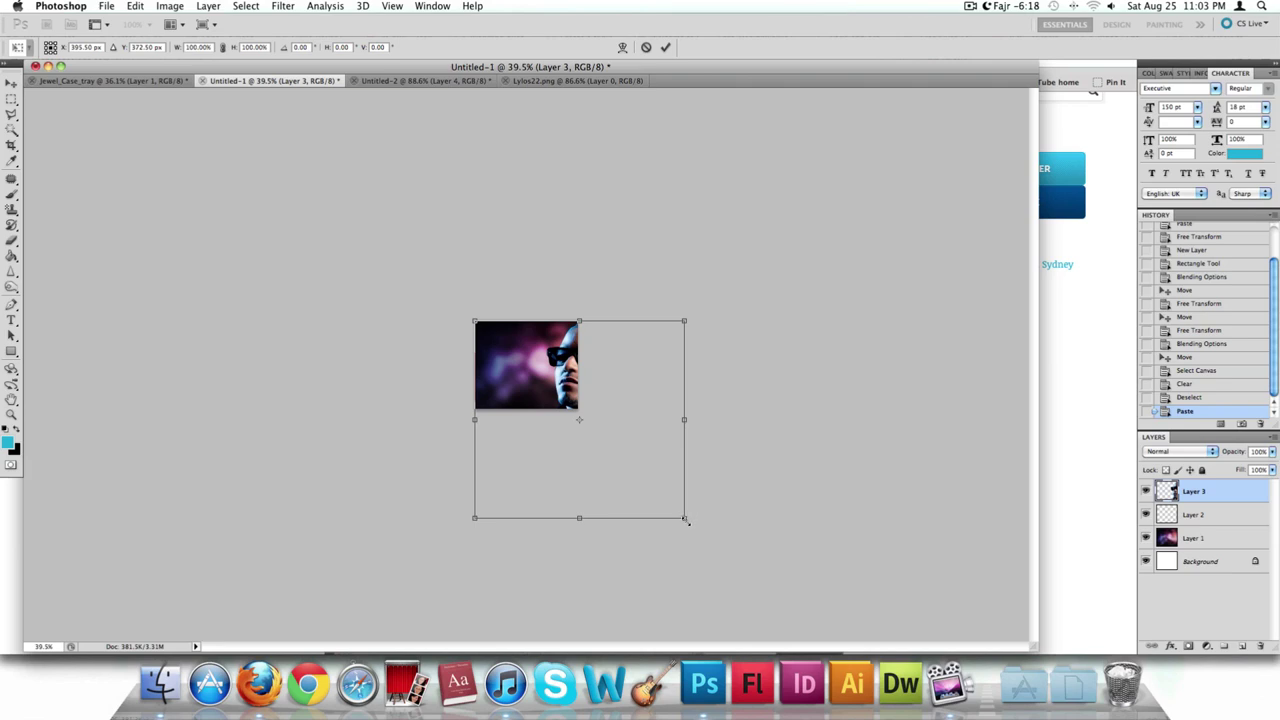
drag(686, 521, 555, 387)
scroll(541, 355, up, 5)
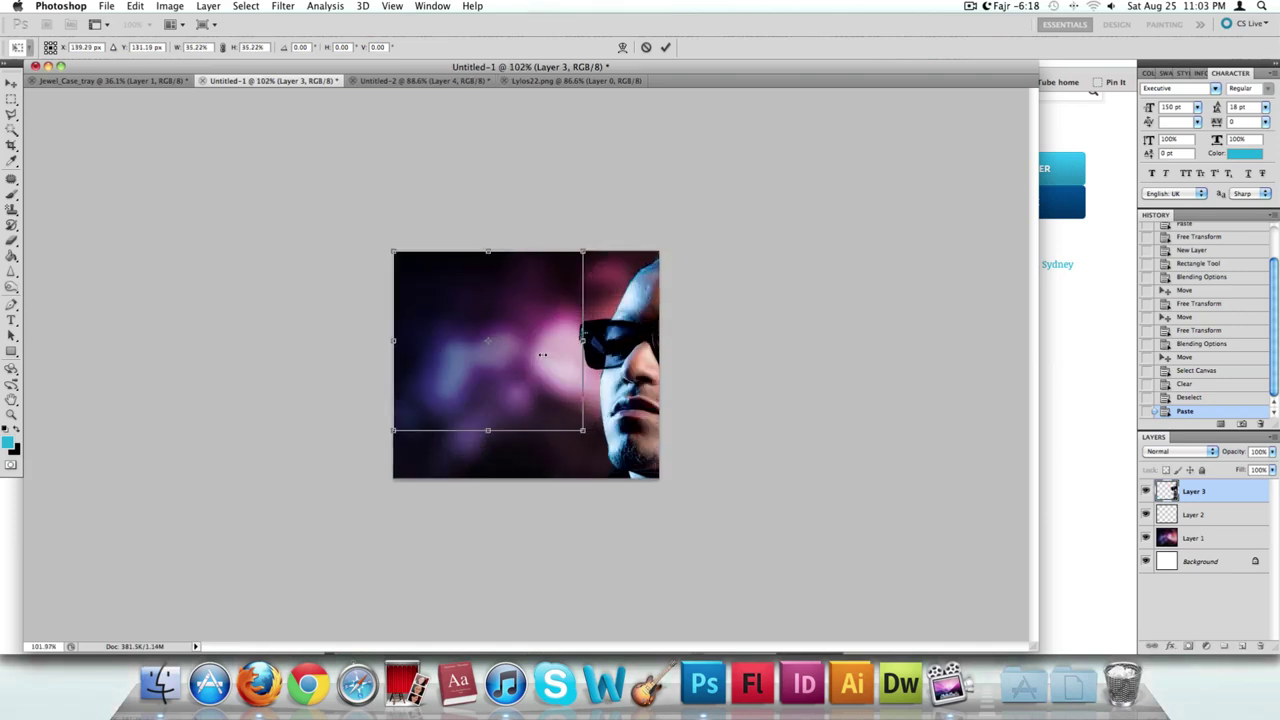
scroll(543, 357, up, 1)
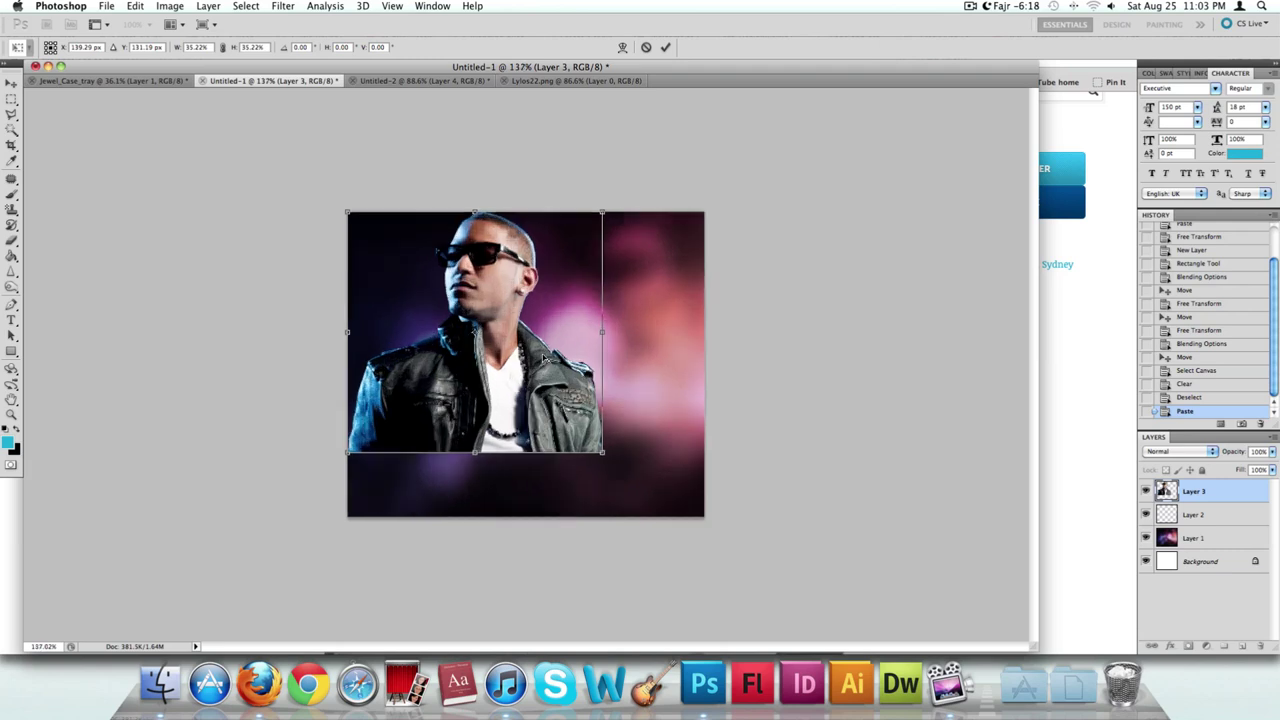
drag(563, 381, 641, 451)
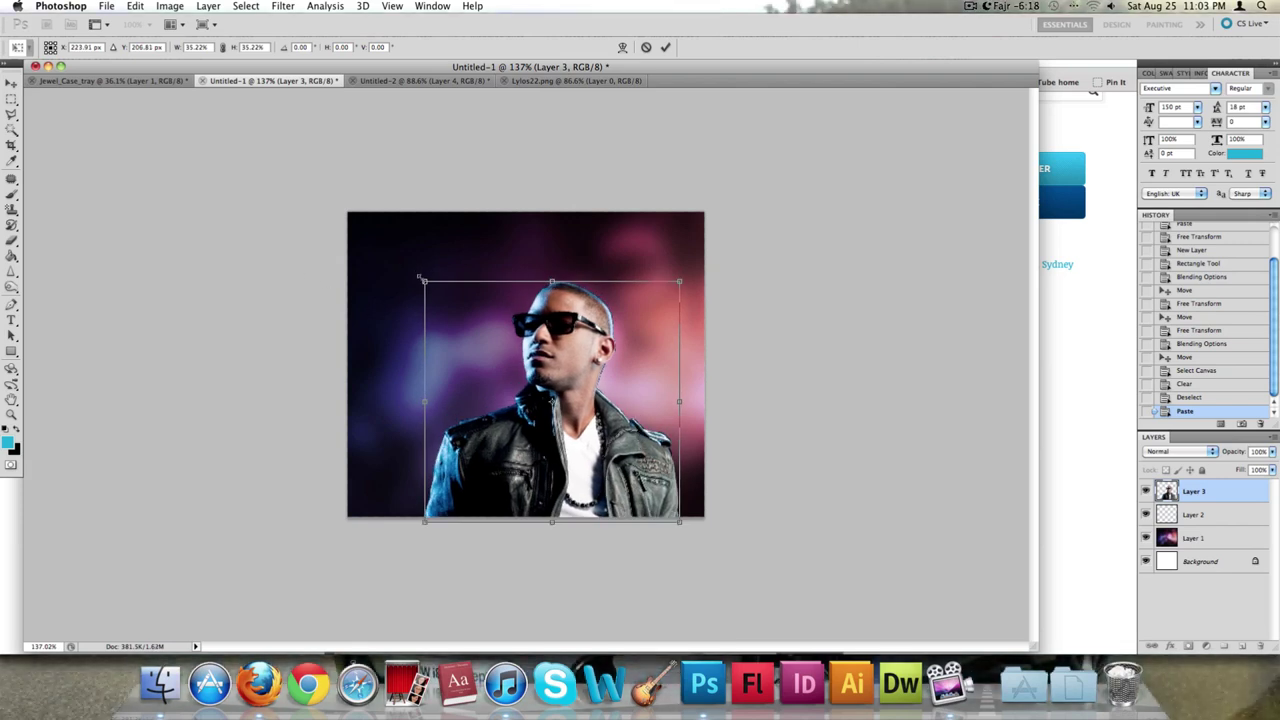
drag(414, 274, 350, 243)
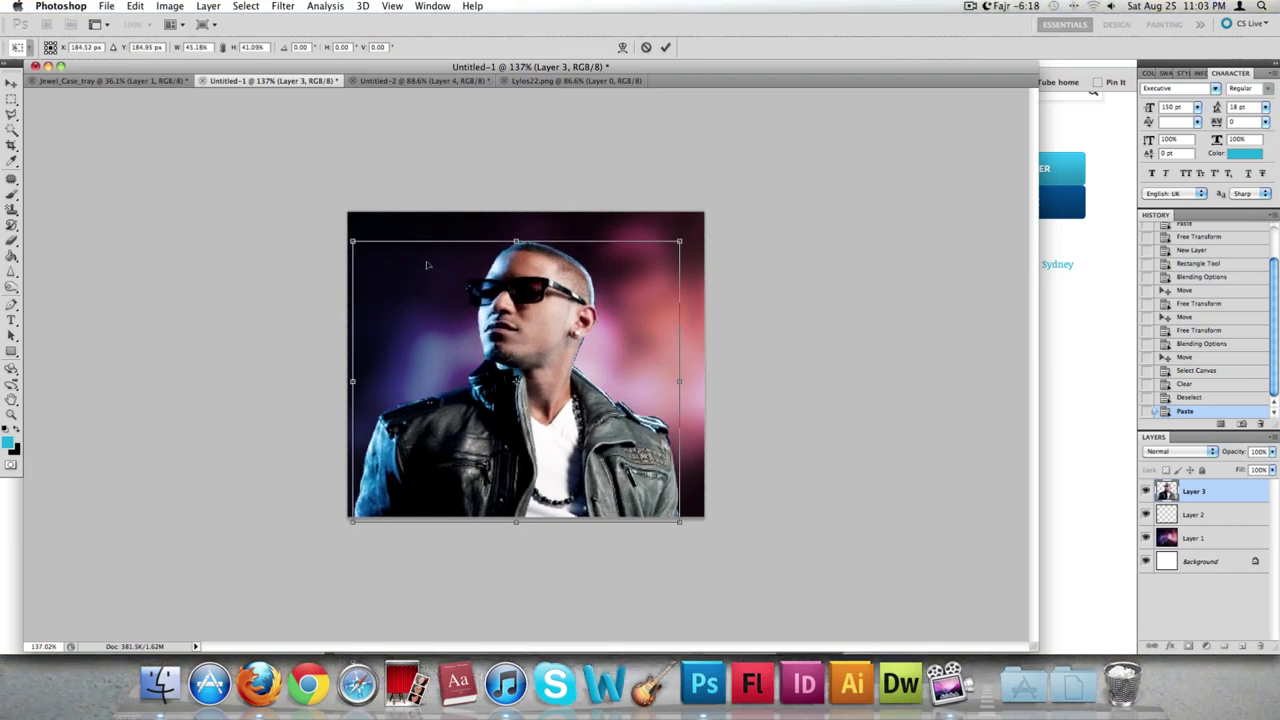
key(Escape)
- Scale the pasted cutout proportionally to about 36.7% with Free Transform so it fits inside the Untitled-1 canvas
scroll(492, 297, down, 2)
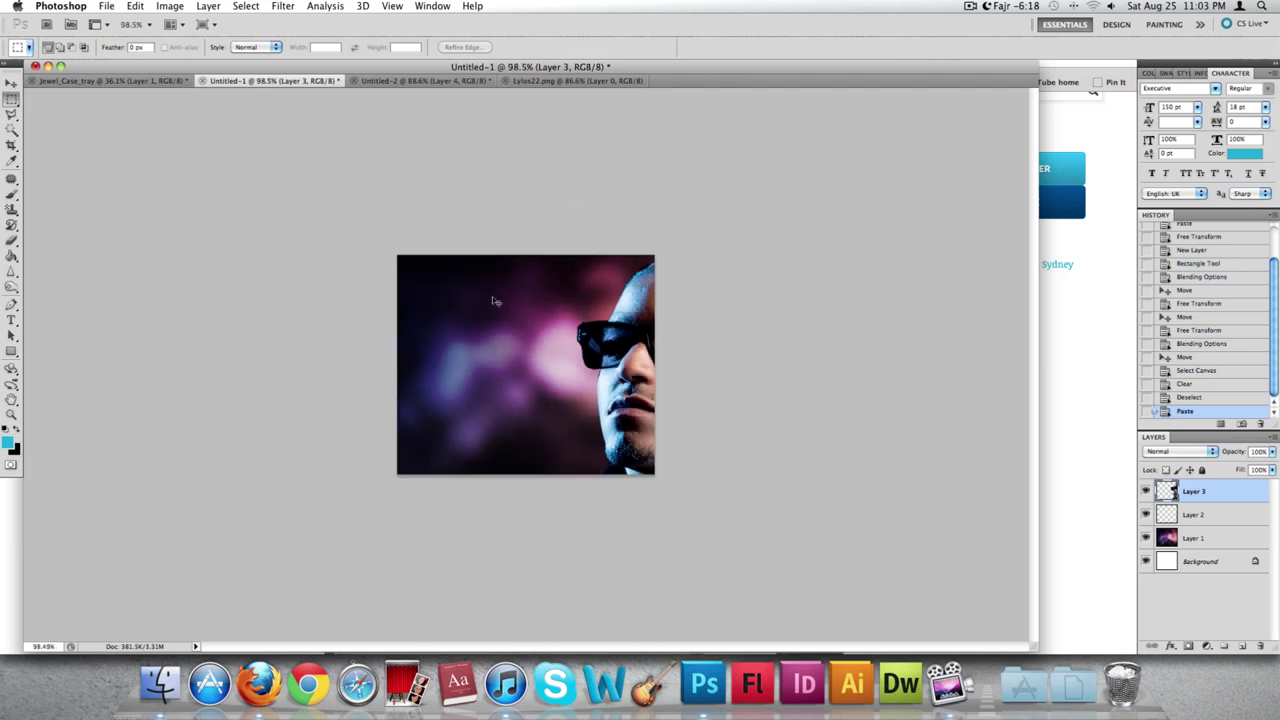
key(super+t)
scroll(676, 486, down, 4)
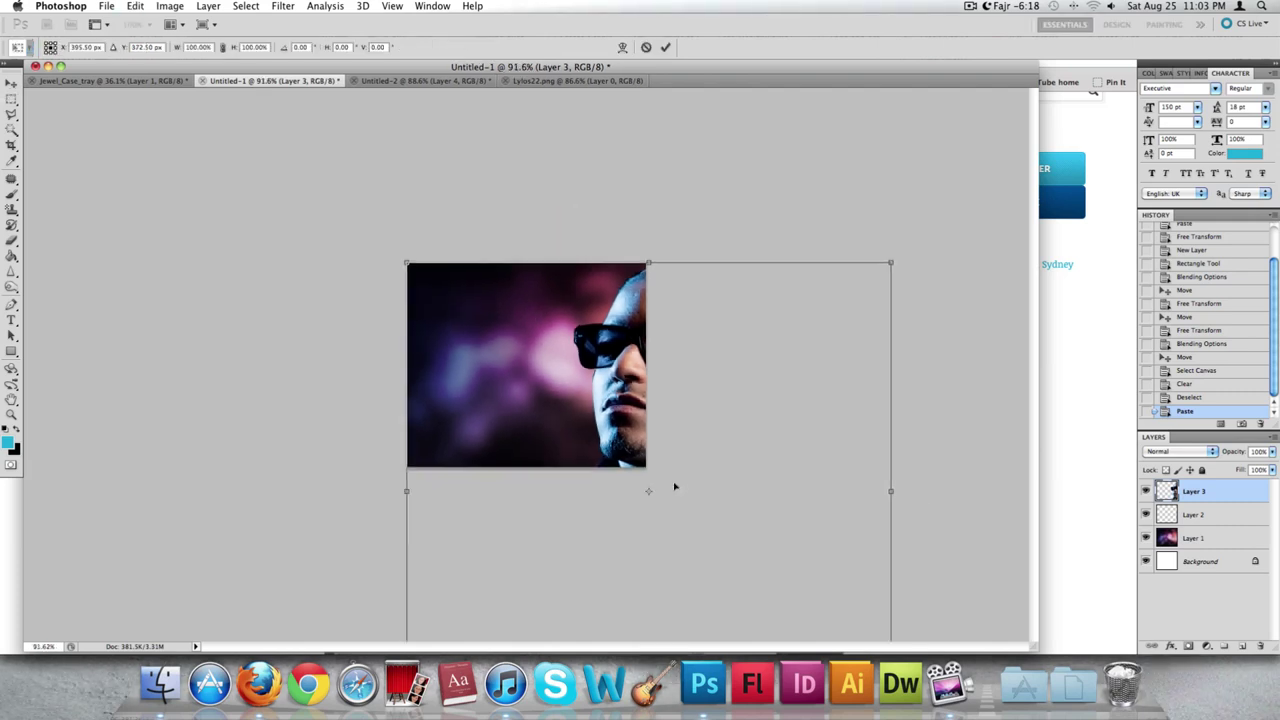
drag(674, 502, 559, 398)
scroll(527, 364, up, 8)
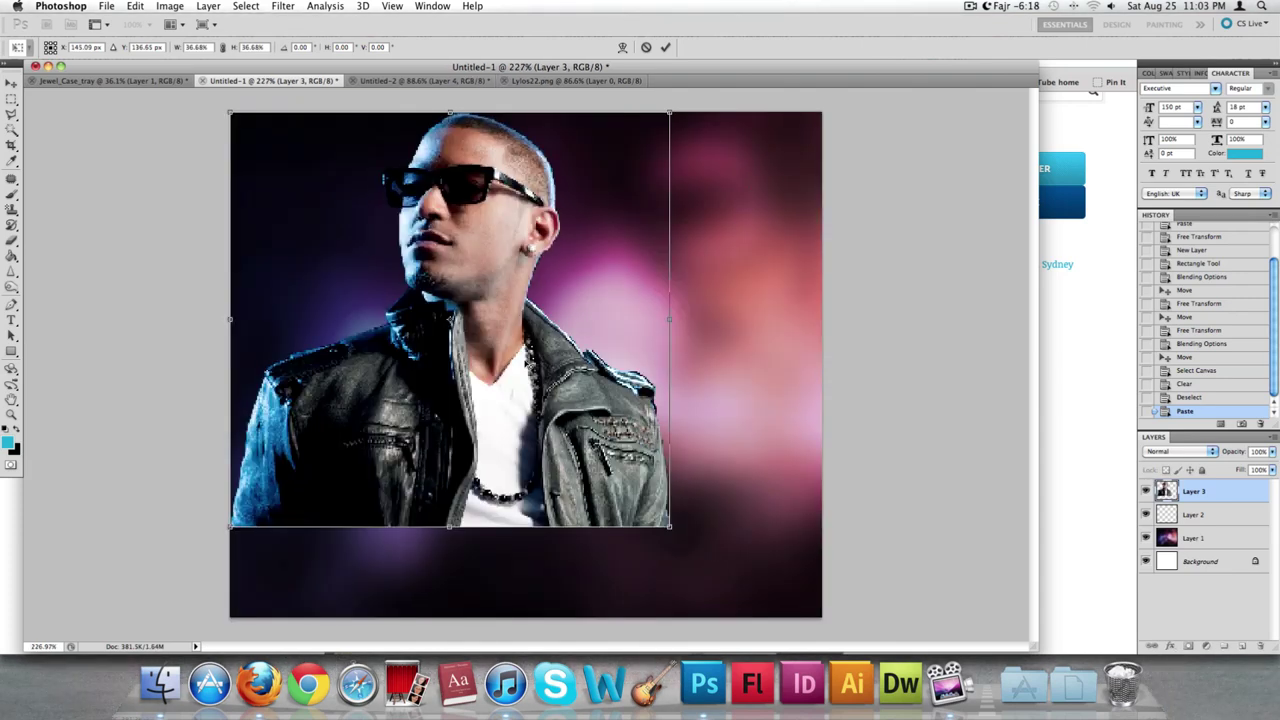
scroll(527, 364, down, 1)
key(Return)
key(m)
scroll(527, 364, down, 2)
scroll(527, 364, down, 1)
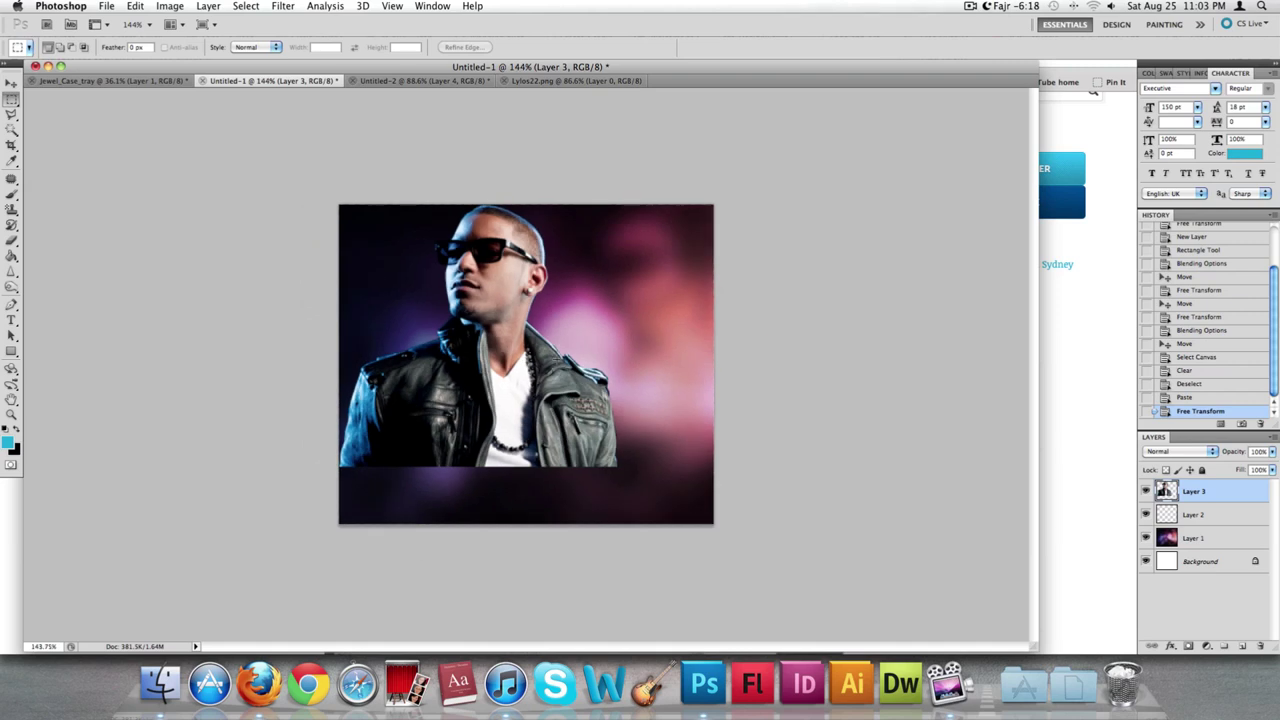
- Move the cutout down to the canvas's lower right, and enlarge it from its upper-left corner with Free Transform
key(v)
drag(497, 328, 584, 369)
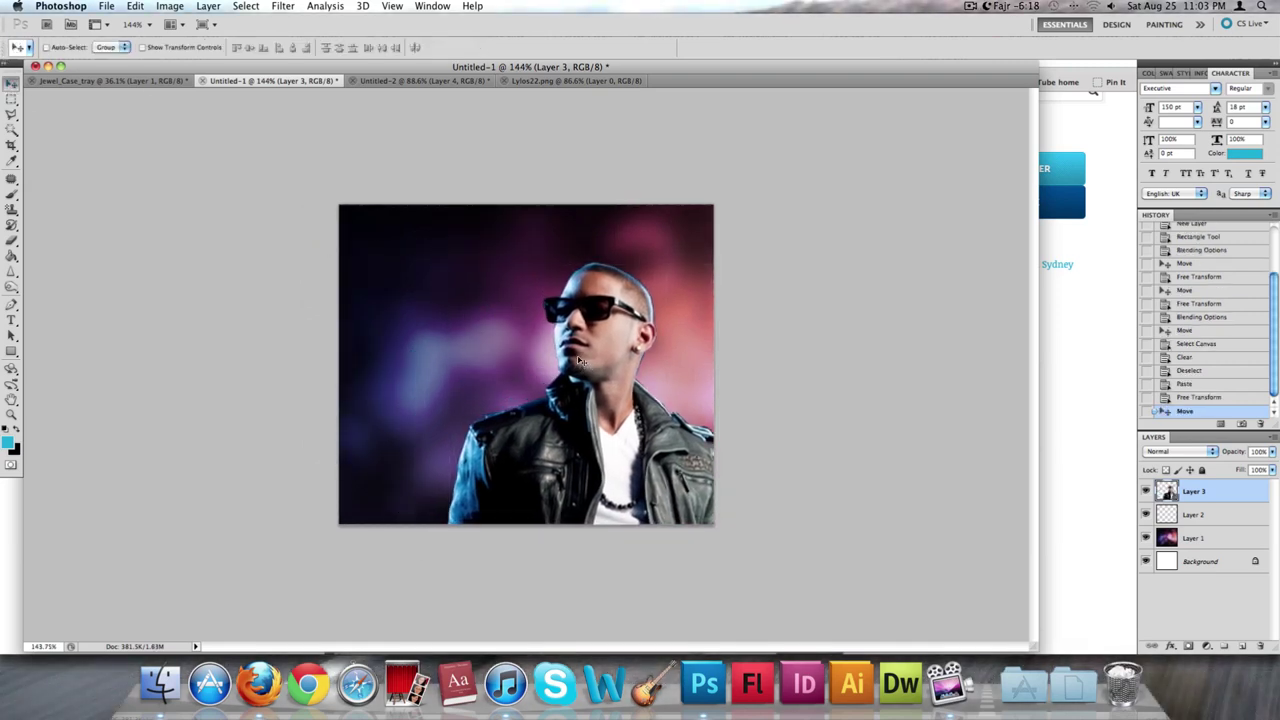
key(ctrl+t)
drag(450, 266, 392, 228)
key(Return)
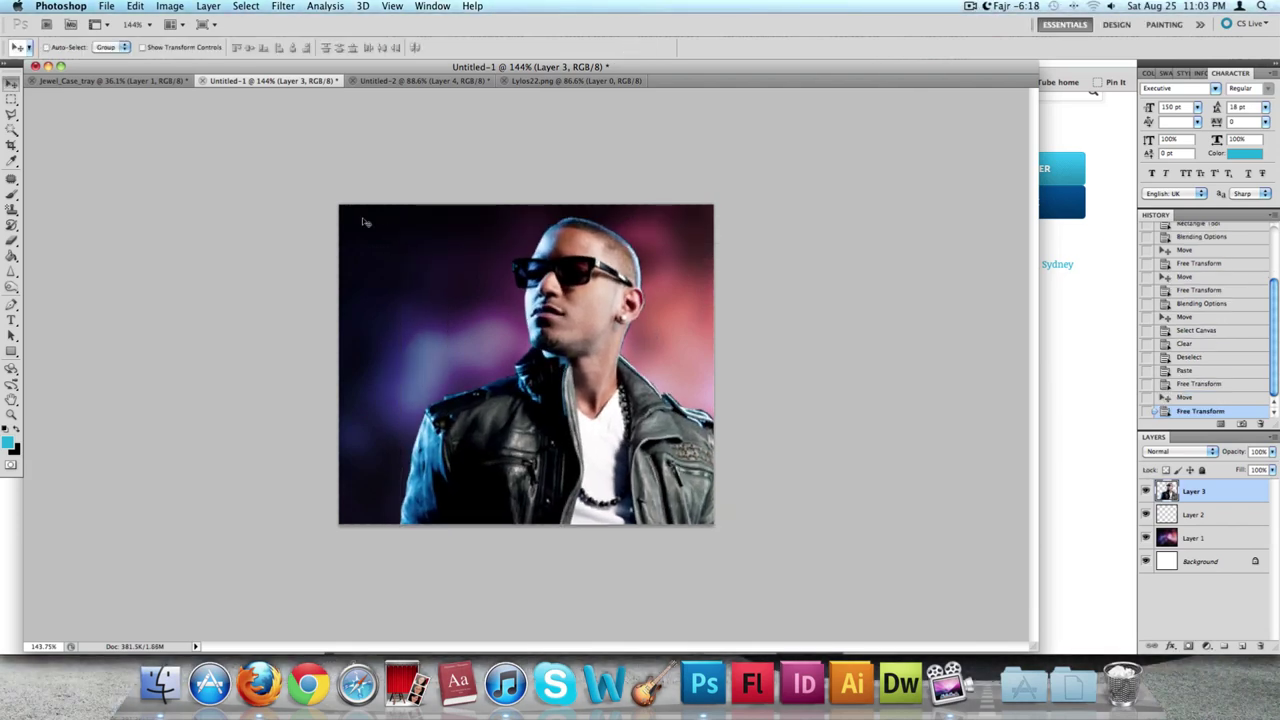
- Delete the empty Layer 2 from Untitled-1
double_click(1210, 514)
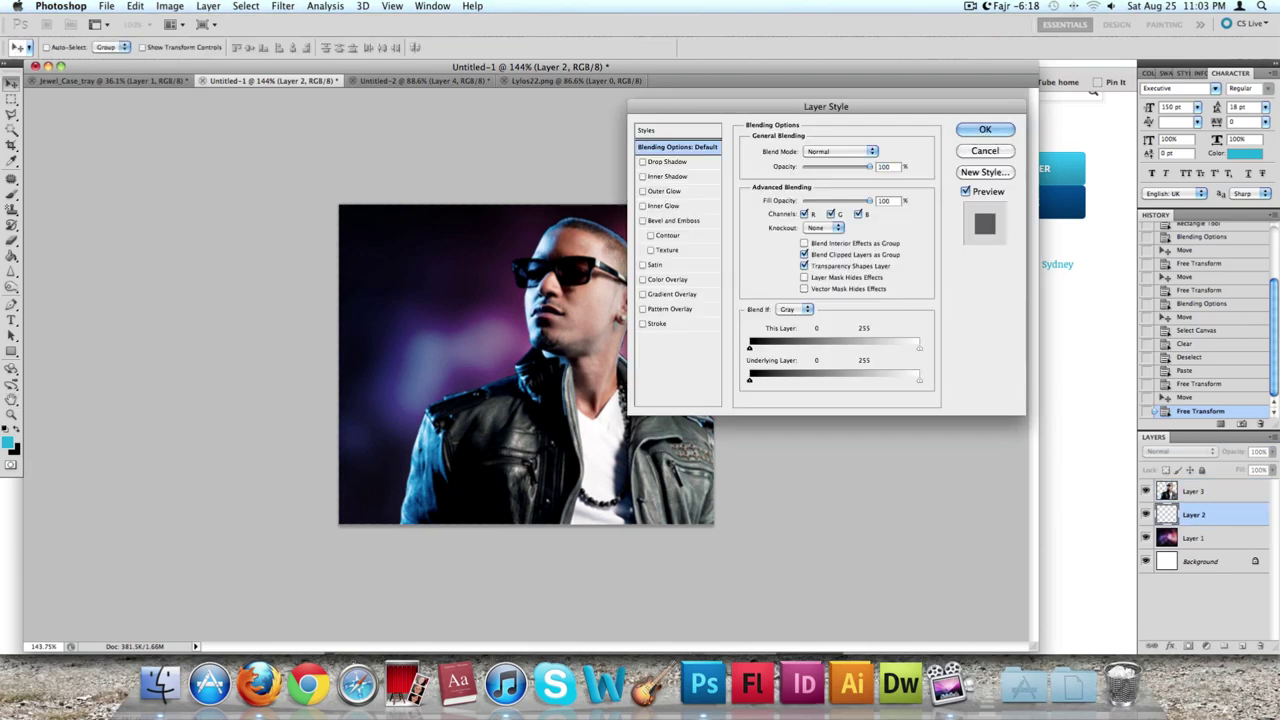
key(Escape)
right_click(1195, 514)
click(1172, 411)
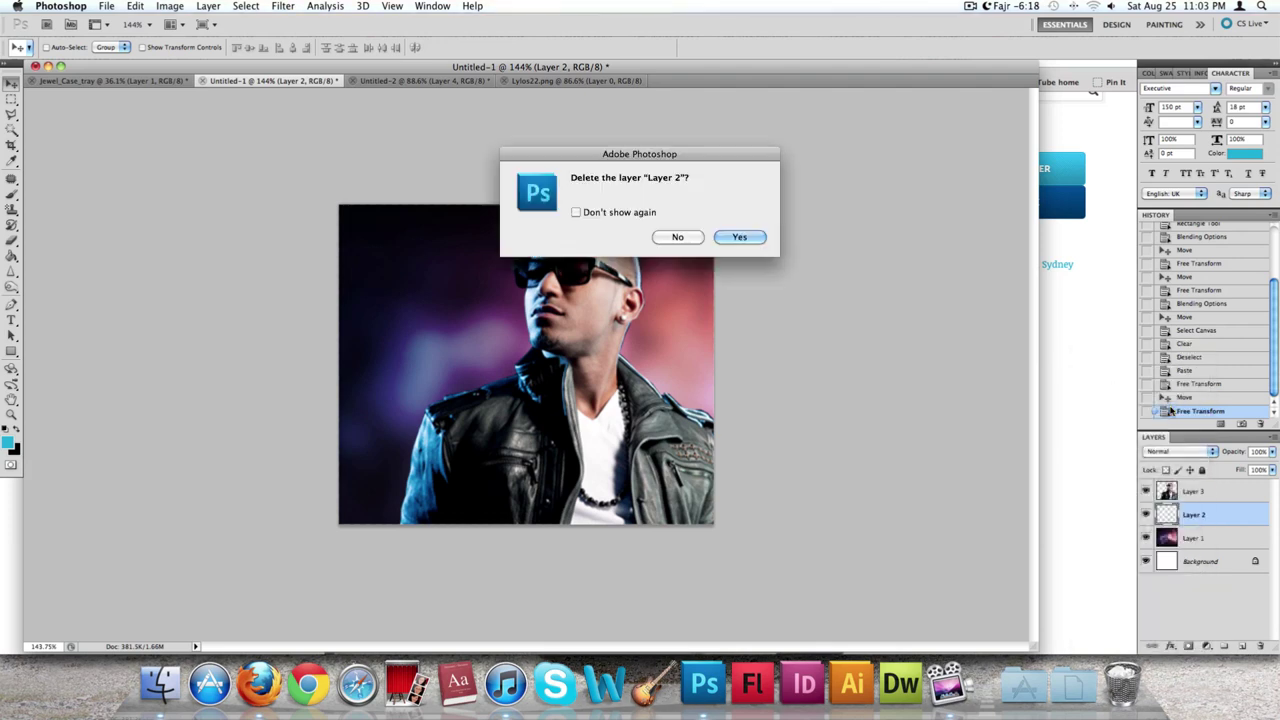
key(Return)
- Create a new empty layer directly above Layer 1, keeping the default layer settings
click(209, 7)
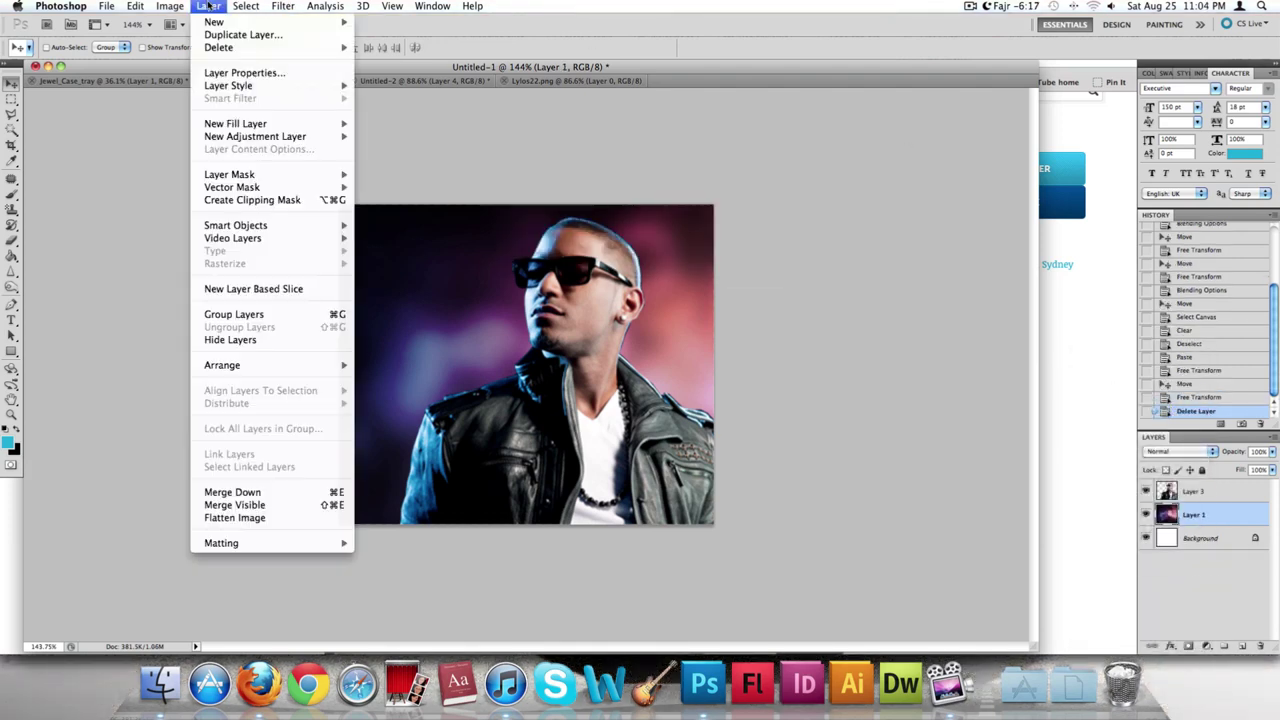
mouse_move(213, 20)
click(375, 22)
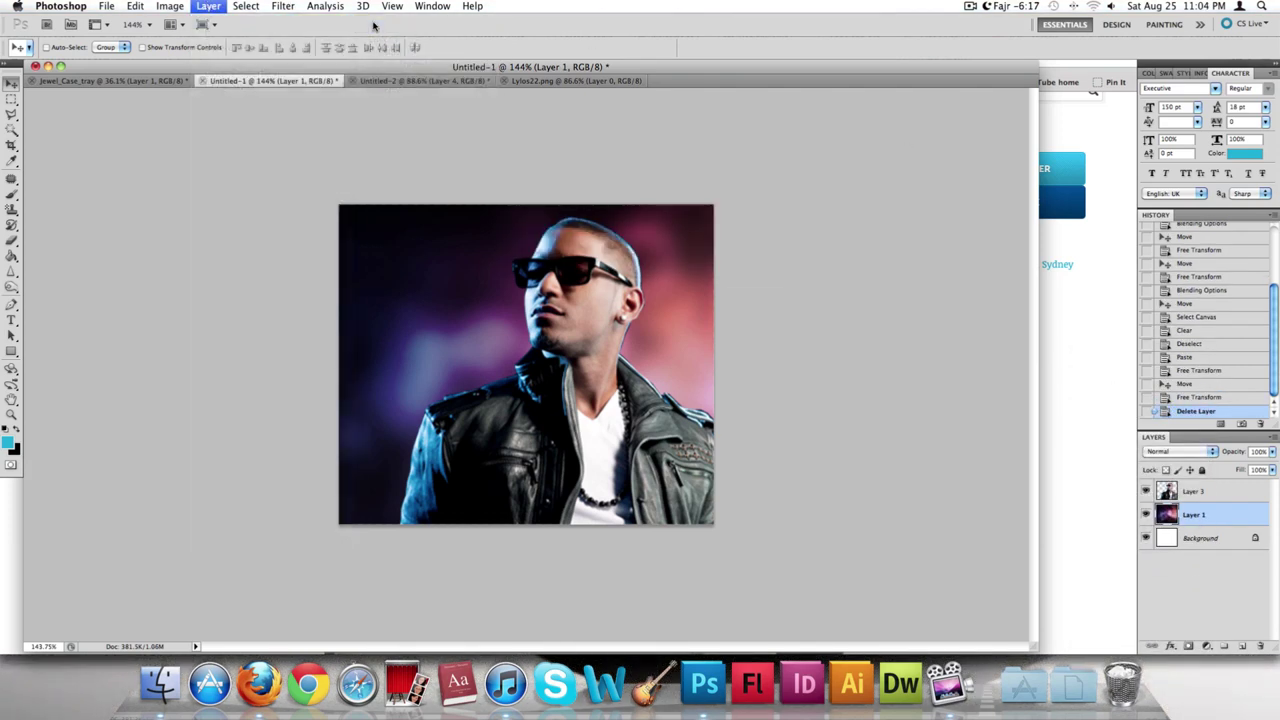
key(Return)
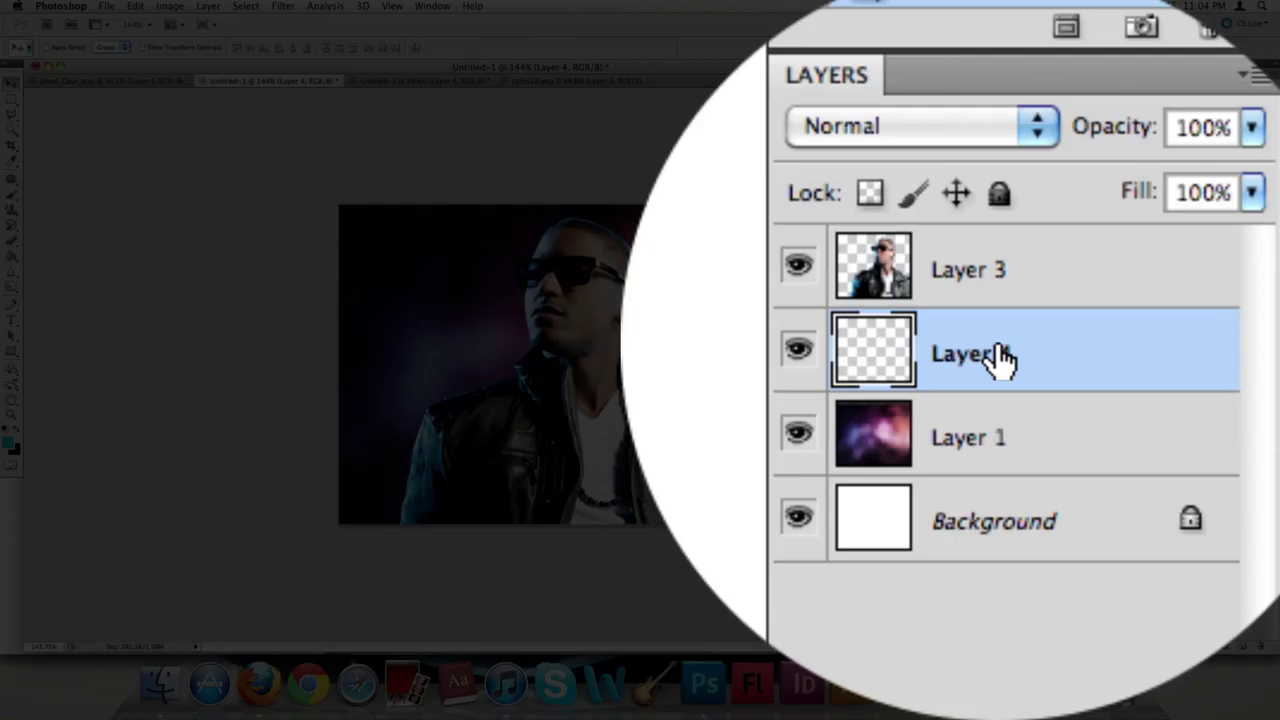
- Try Layer 4 above the cutout's Layer 3 in the stacking order, and return it beneath Layer 3
drag(1200, 514, 1192, 496)
drag(930, 360, 929, 337)
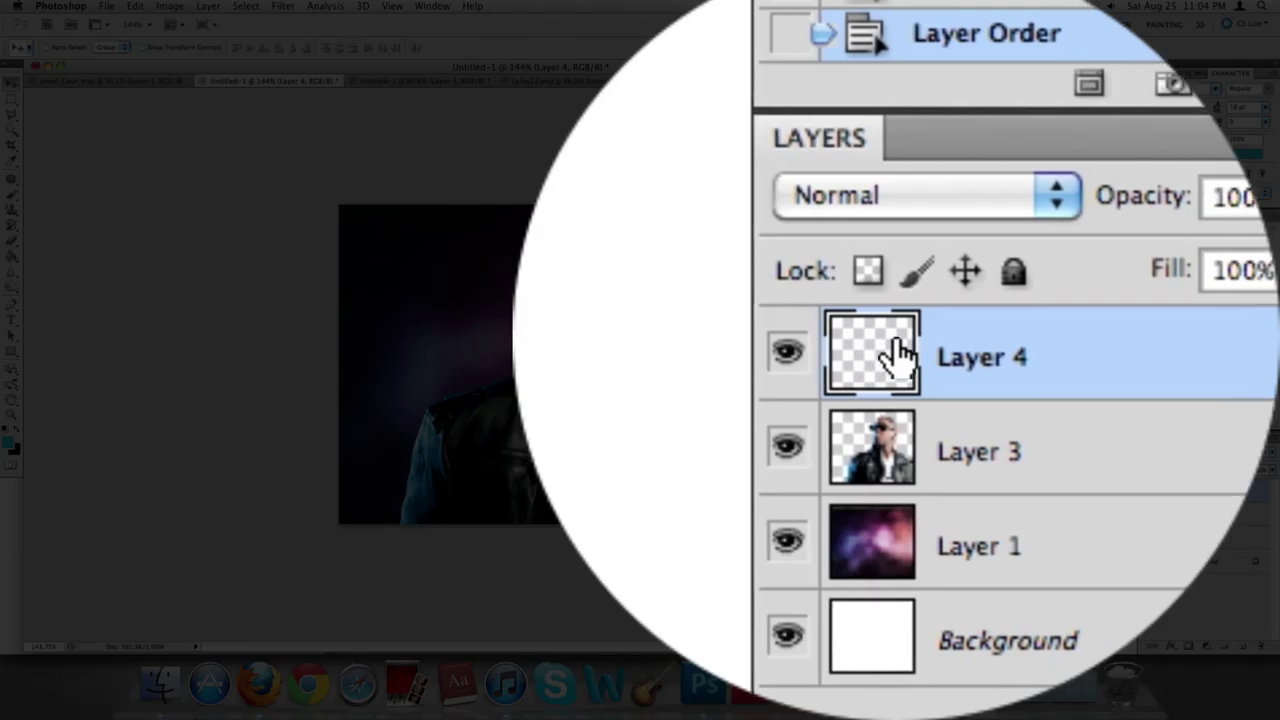
mouse_move(900, 352)
mouse_down()
mouse_move(894, 334)
mouse_move(914, 334)
mouse_up()
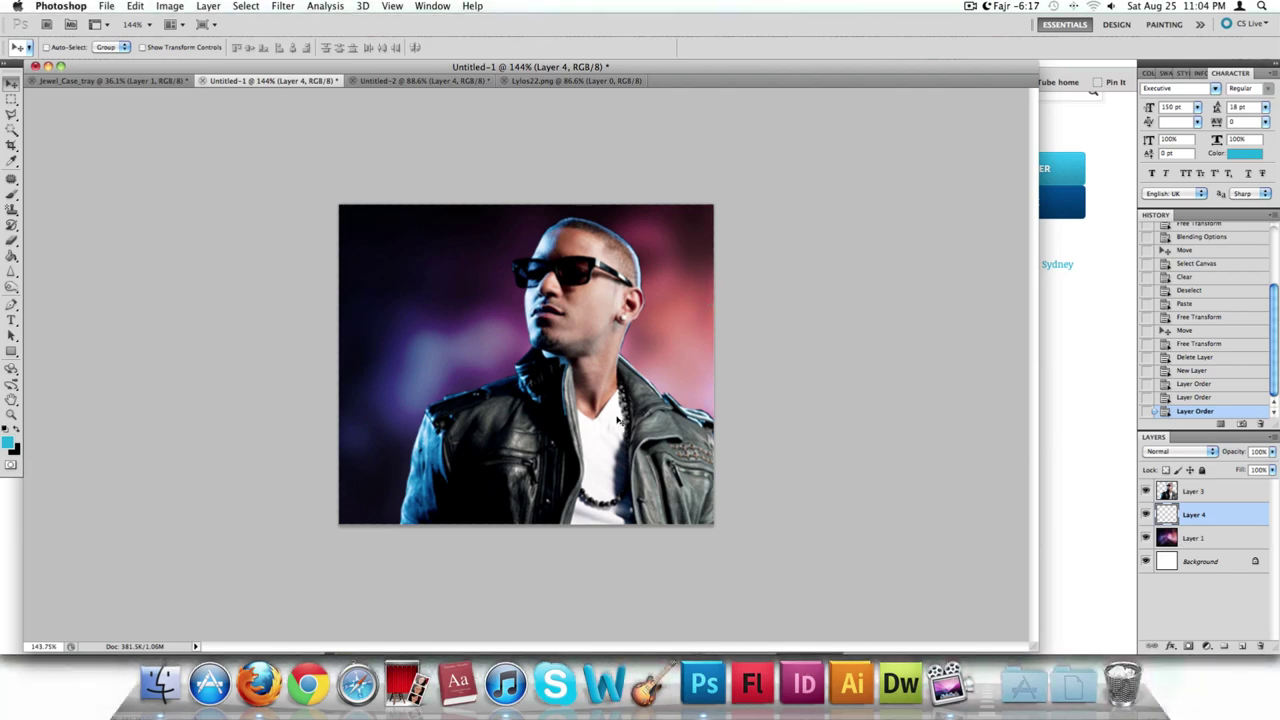
- Shift the cutout on Layer 3 slightly further right within the canvas
click(1224, 494)
drag(605, 309, 648, 314)
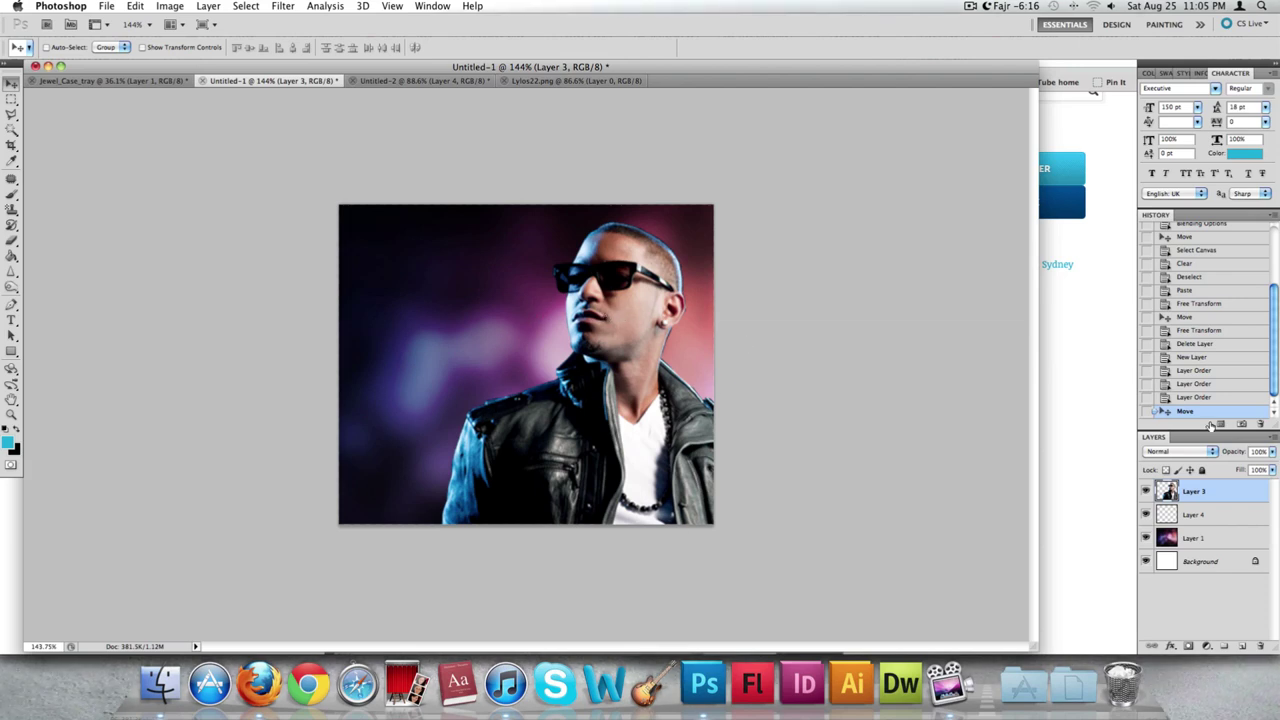
- Draw a filled rectangle on Layer 4 behind the artist cutout, using the foreground colour #0caedc
click(1197, 517)
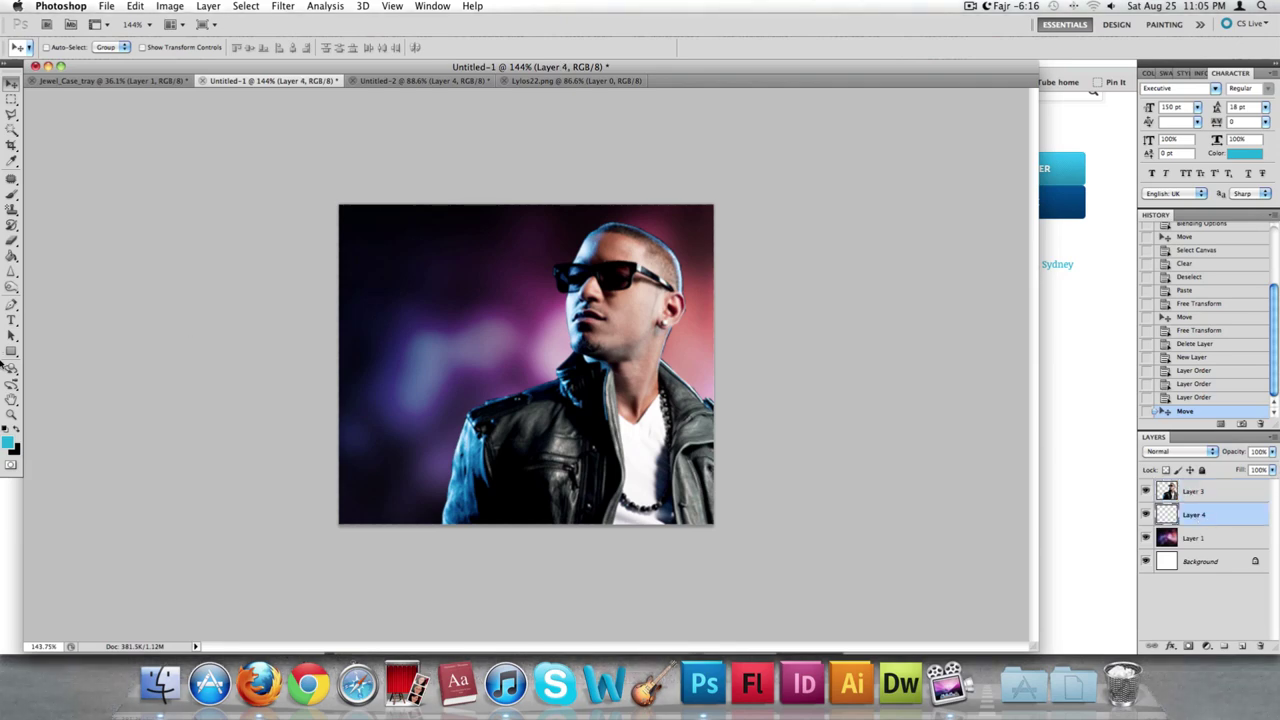
click(11, 352)
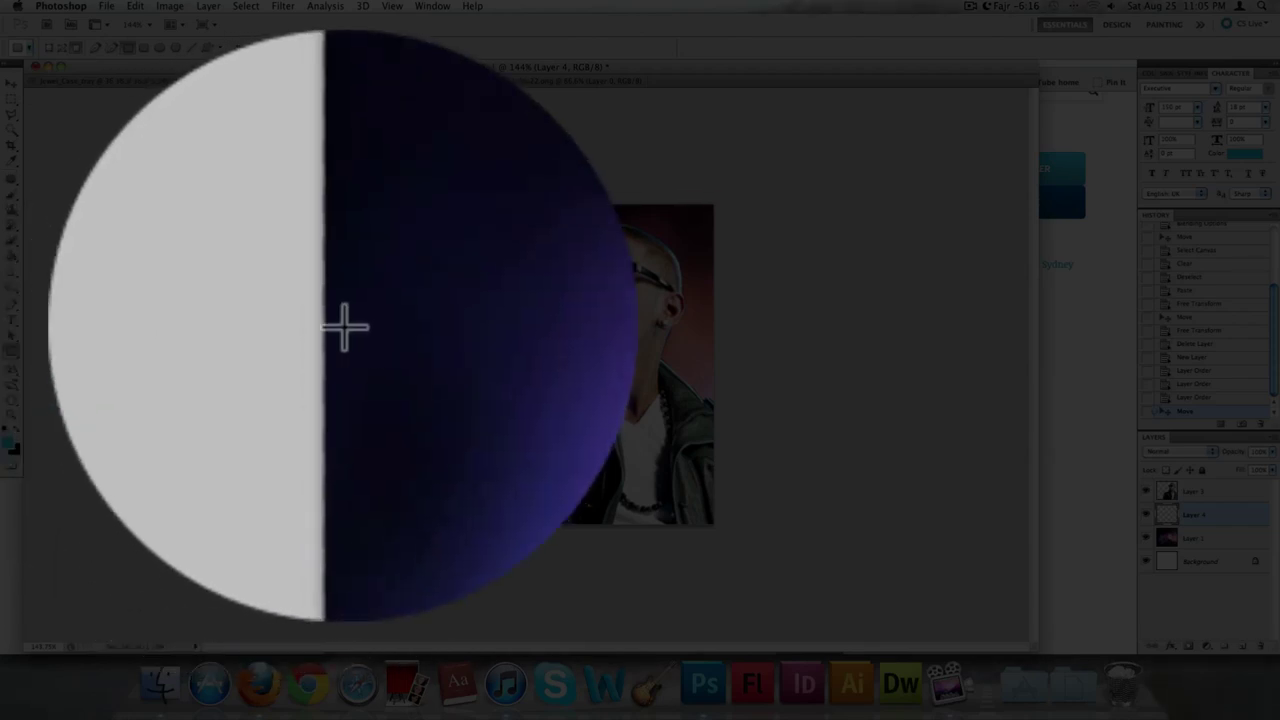
click(9, 440)
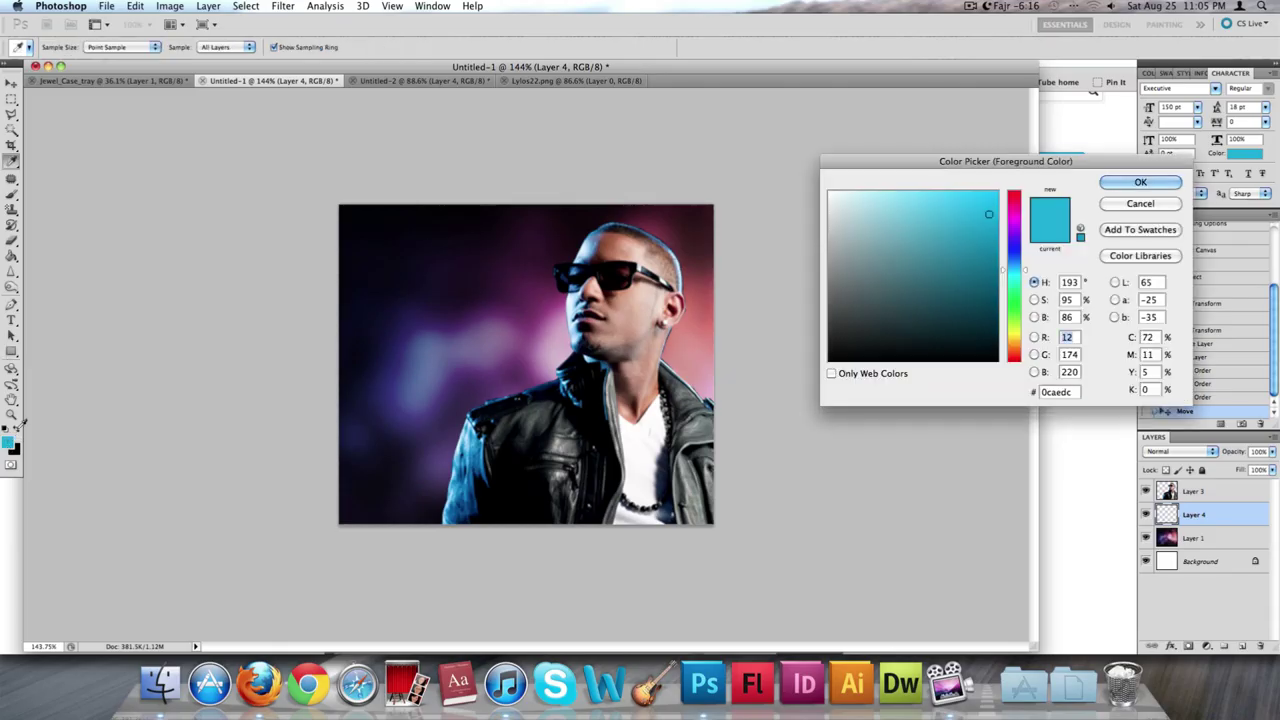
drag(944, 161, 503, 156)
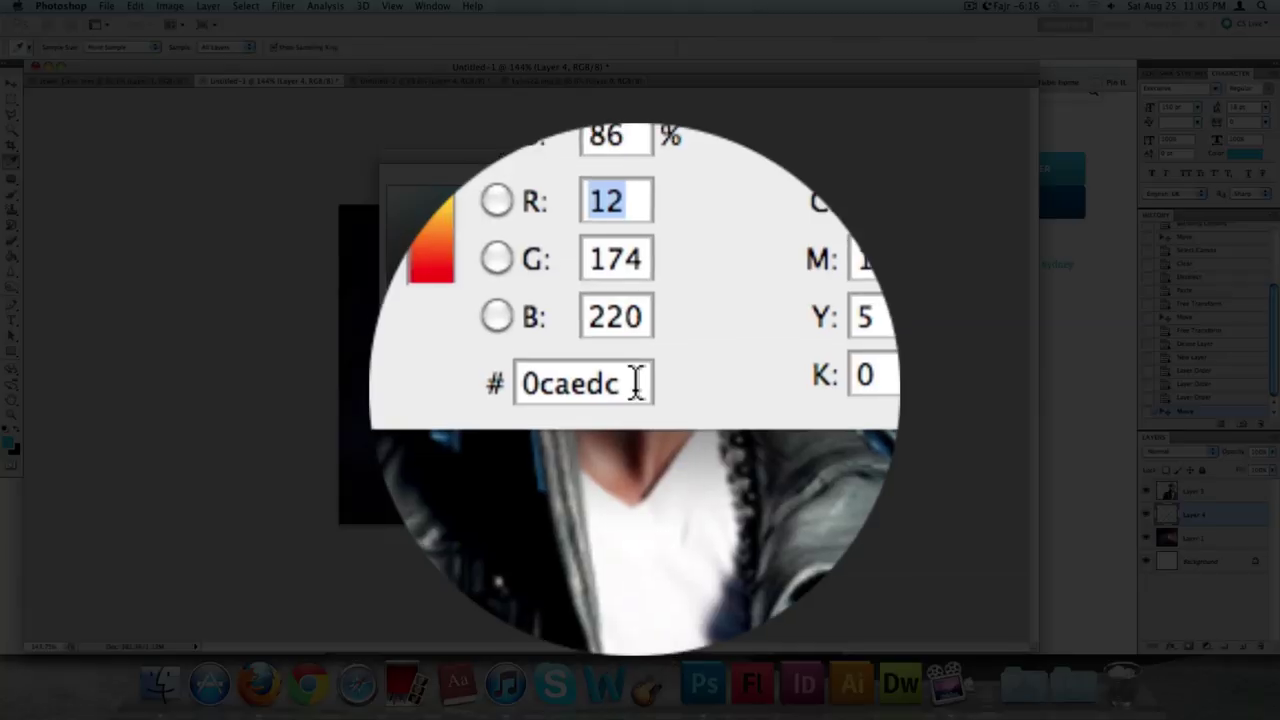
double_click(630, 387)
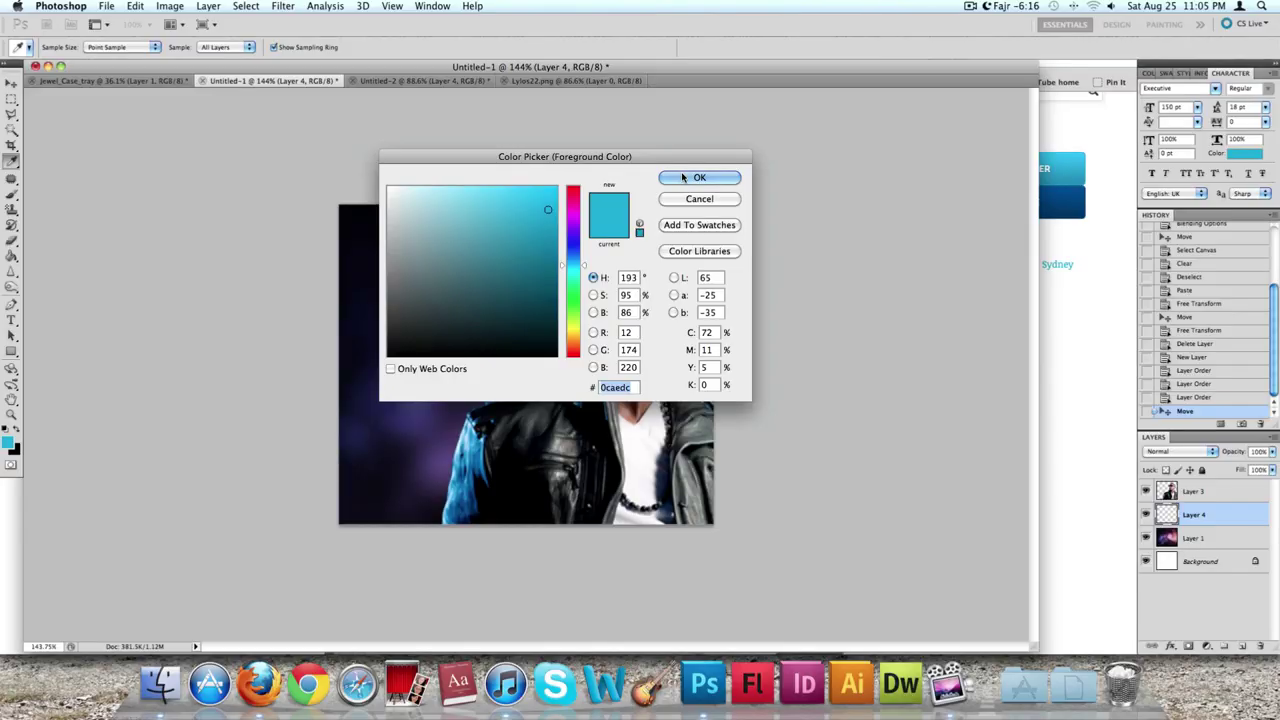
click(690, 177)
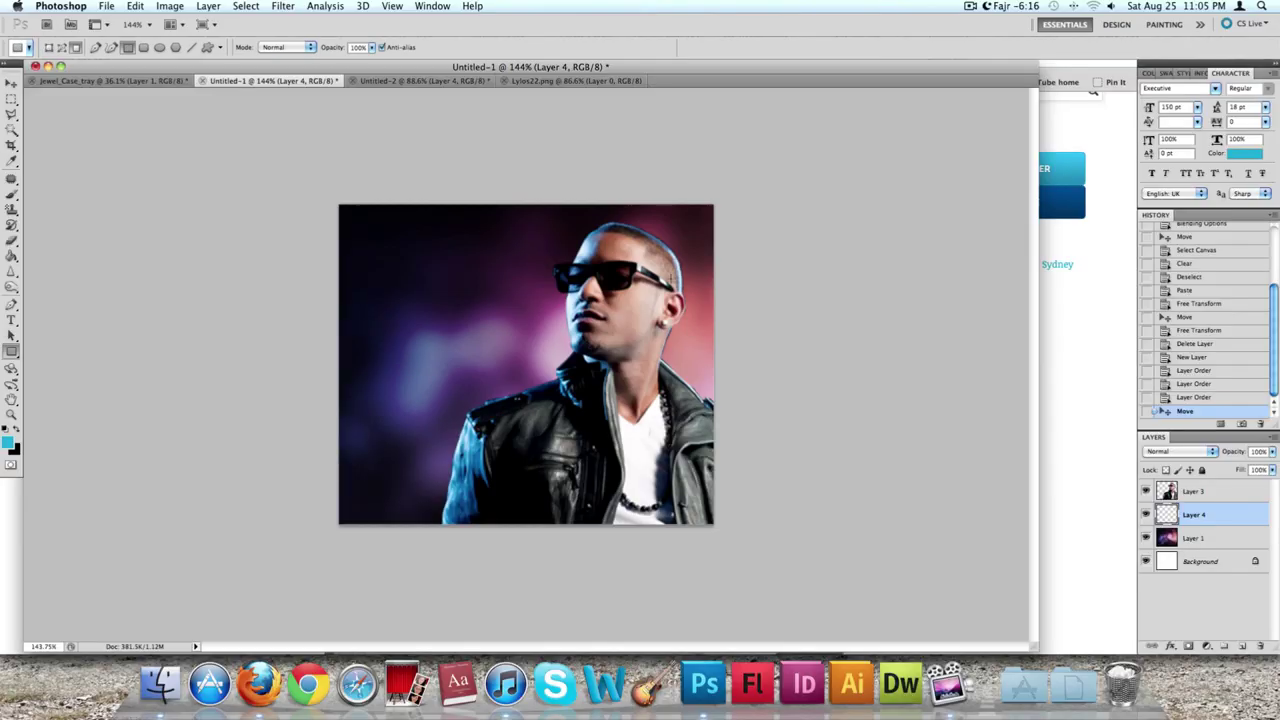
mouse_move(576, 258)
mouse_down()
mouse_move(450, 412)
mouse_move(384, 438)
mouse_up()
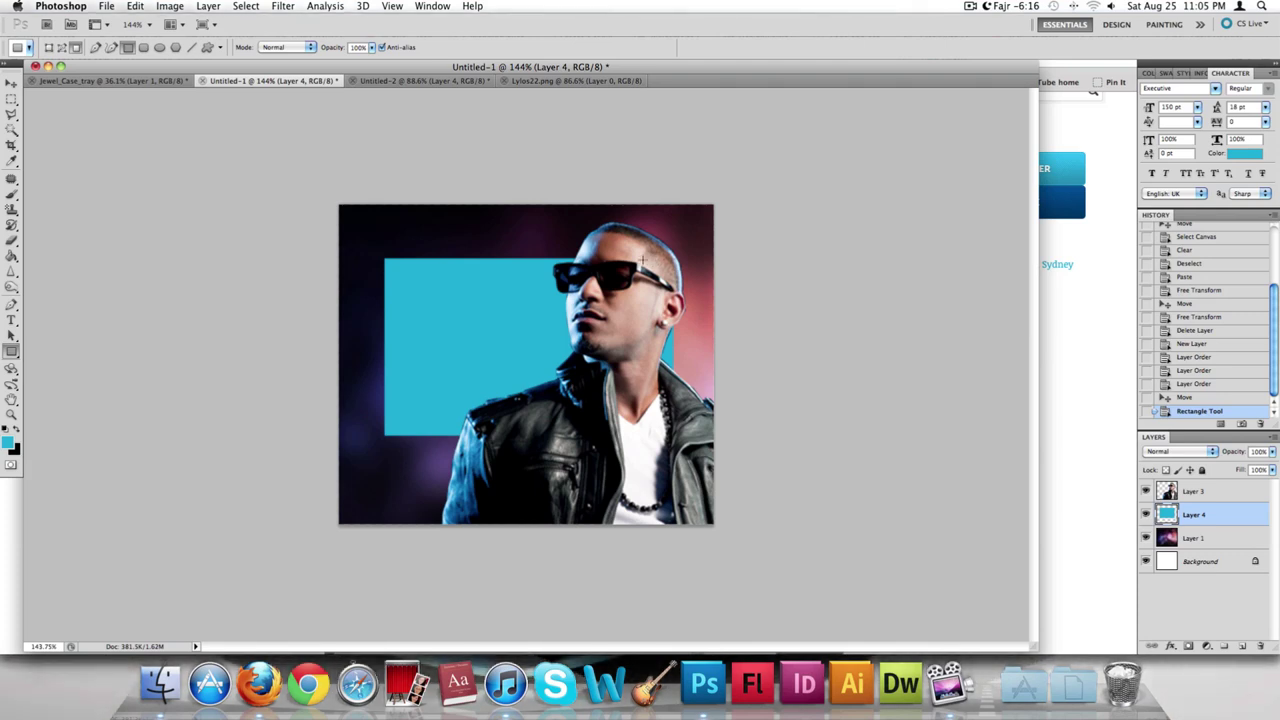
- Free-transform the blue rectangle on Layer 4 to about 140% width and 200% height, so it covers the whole canvas
key(ctrl+t)
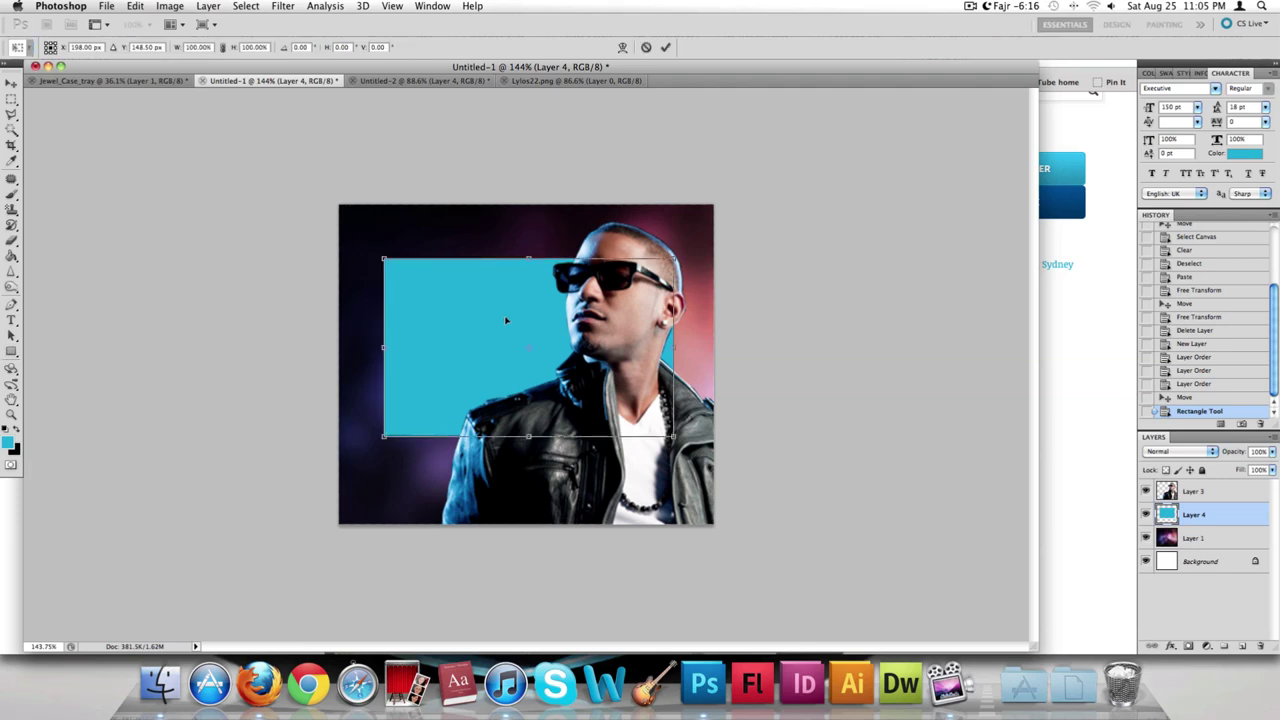
key(Return)
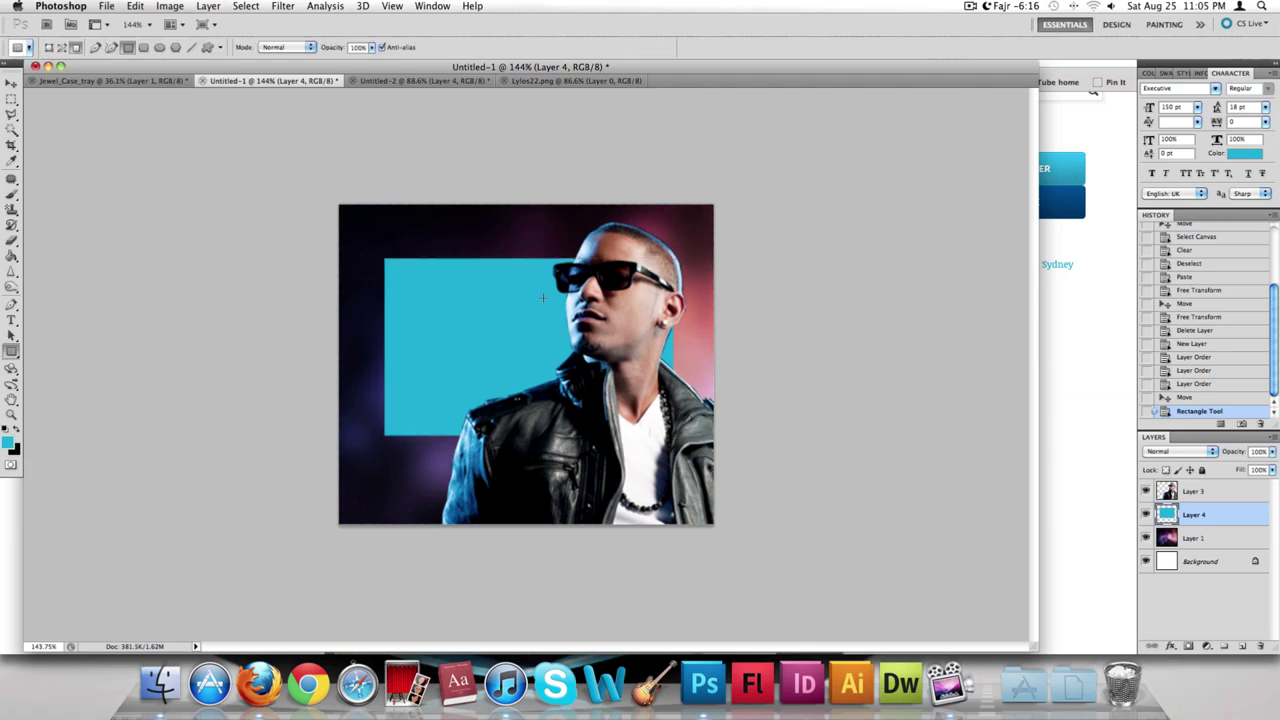
click(135, 6)
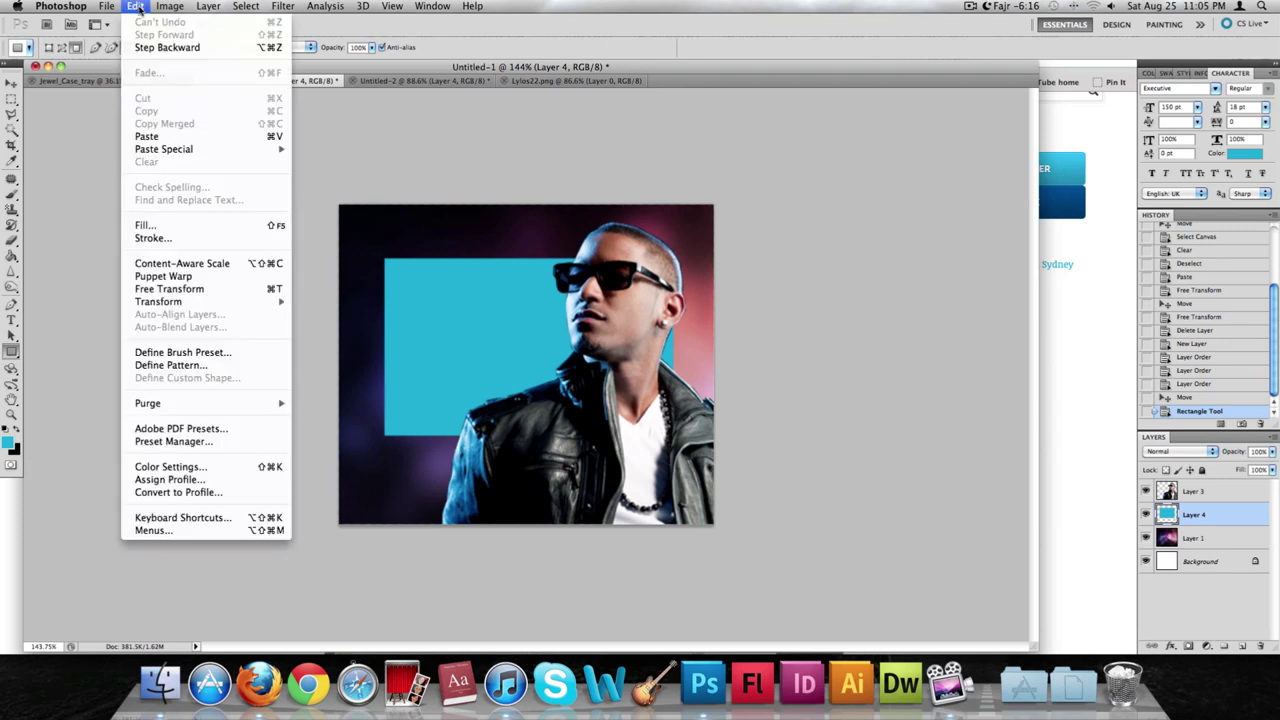
click(222, 289)
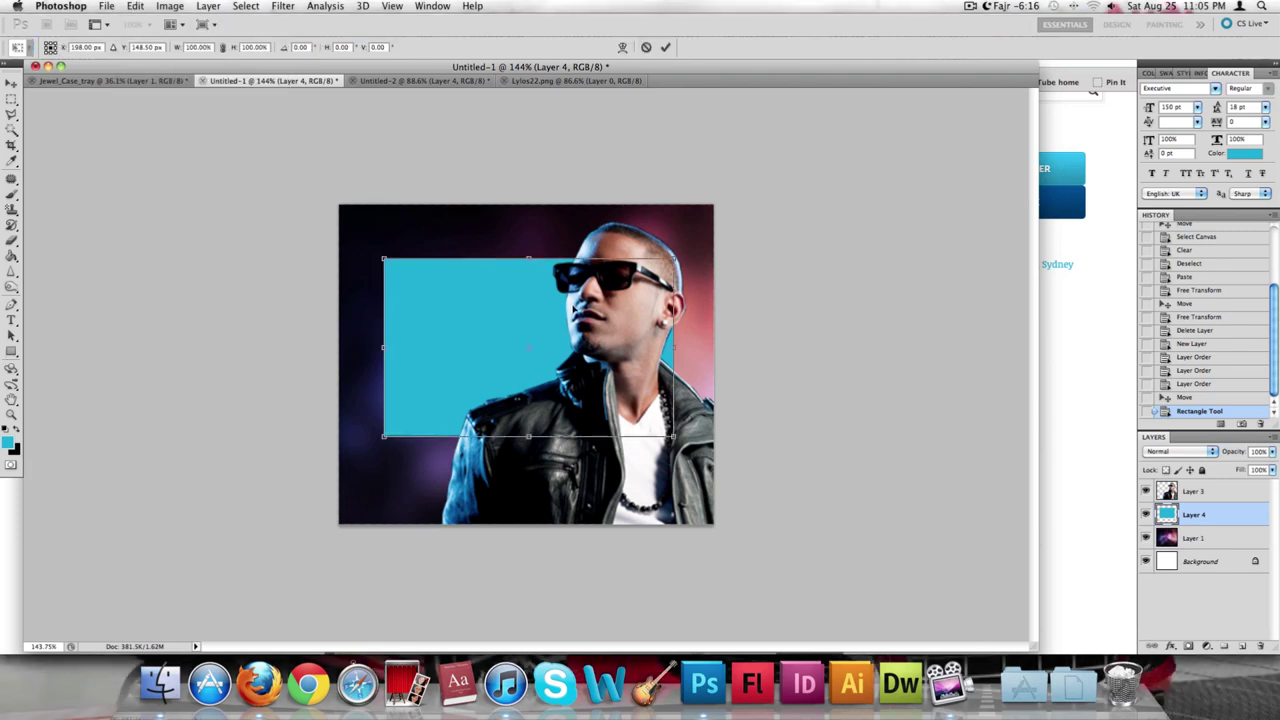
drag(545, 302, 454, 213)
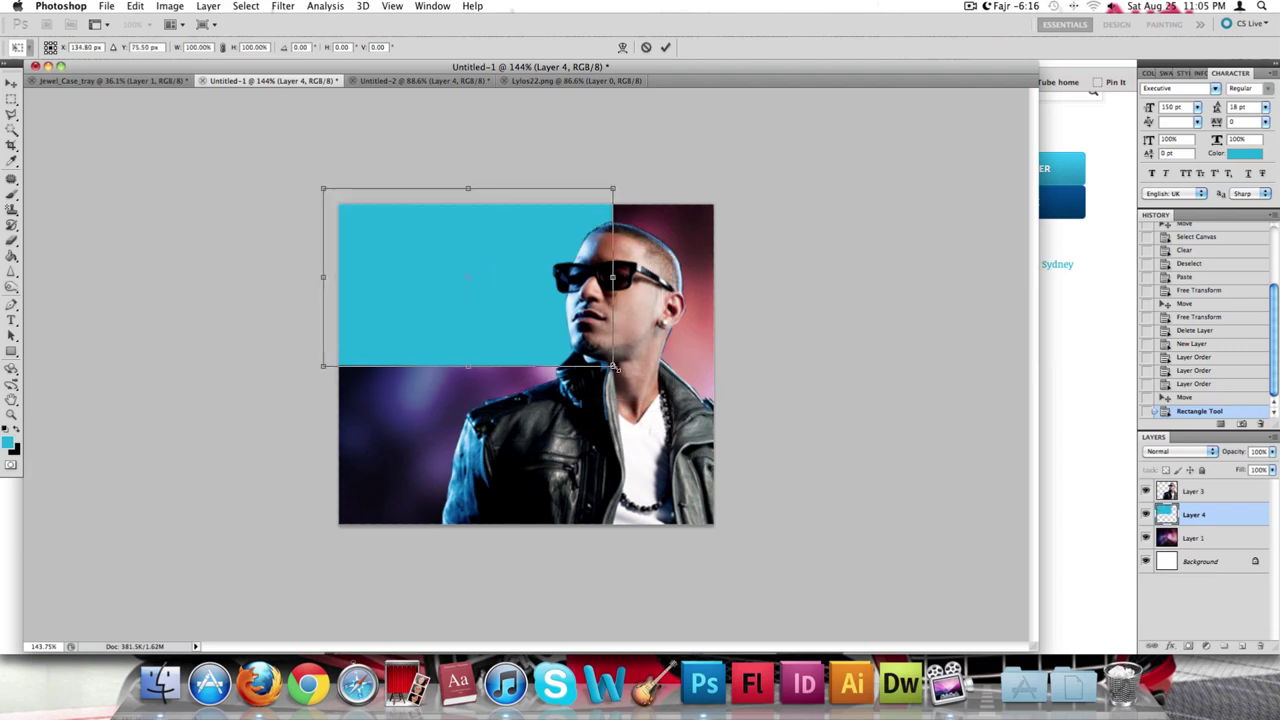
drag(615, 367, 729, 541)
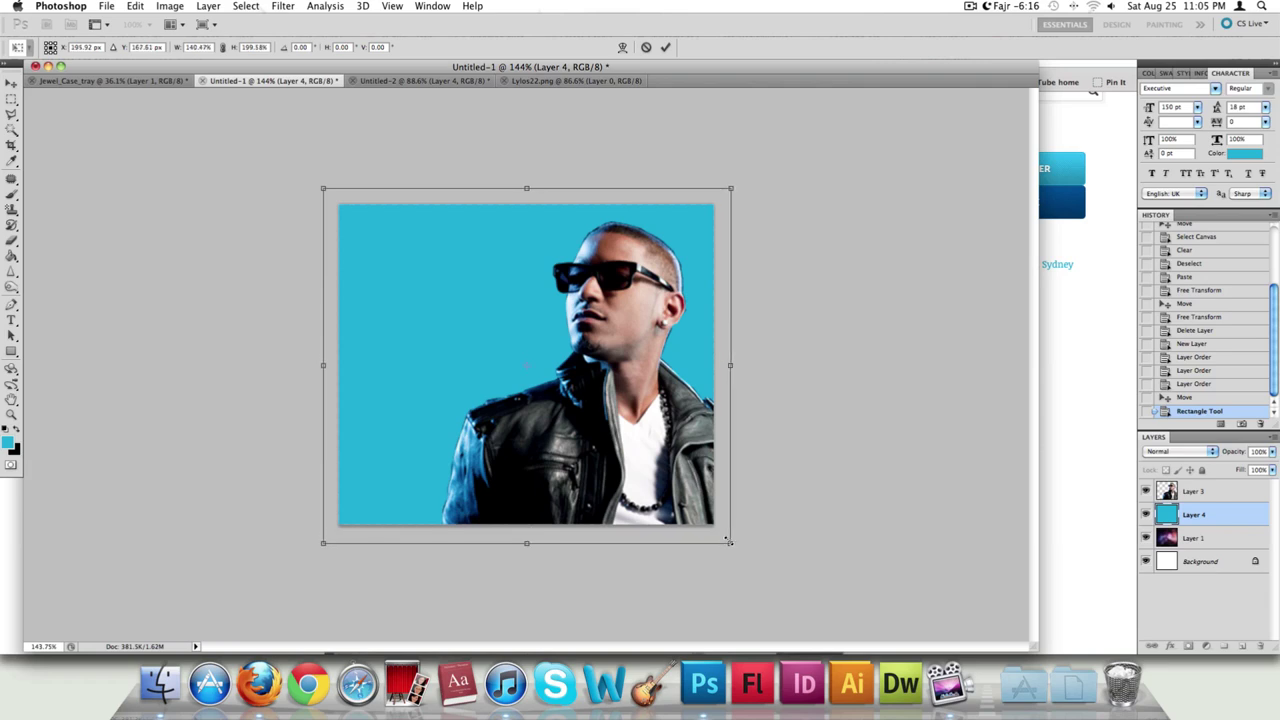
key(Return)
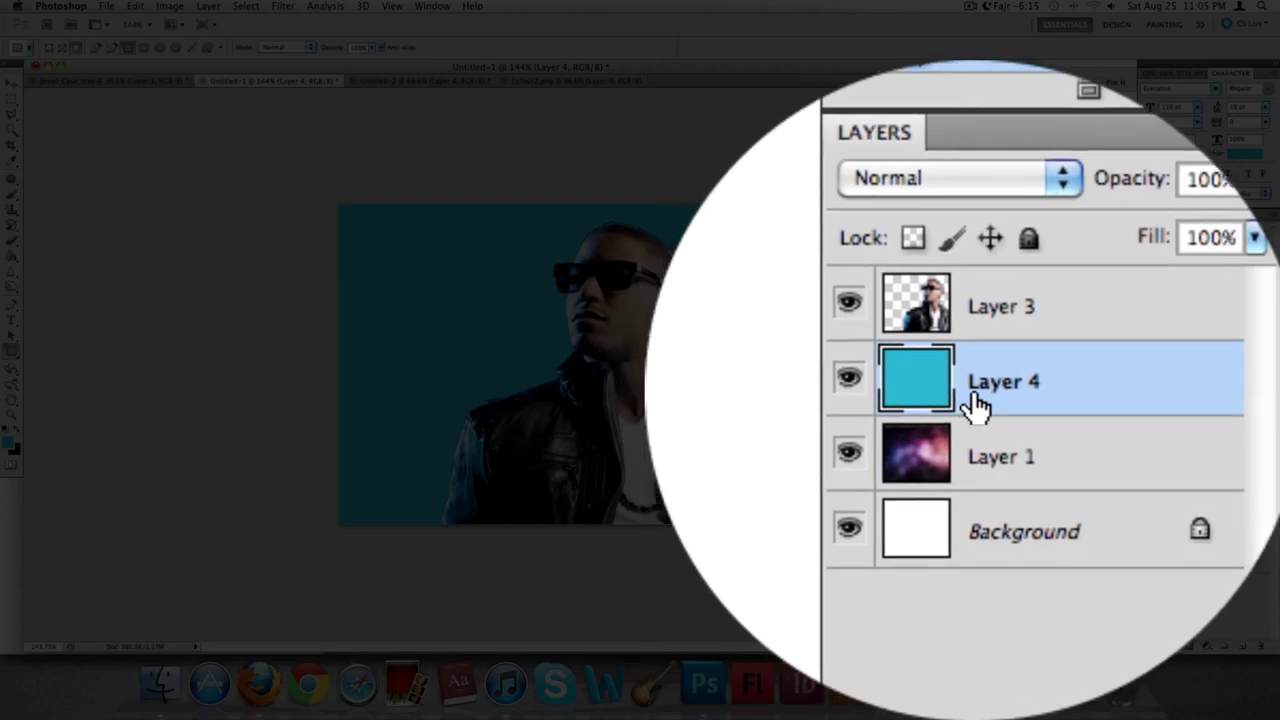
- Set the blue Layer 4's blend mode to Multiply in its blending options, keeping the artwork preview in view
right_click(976, 402)
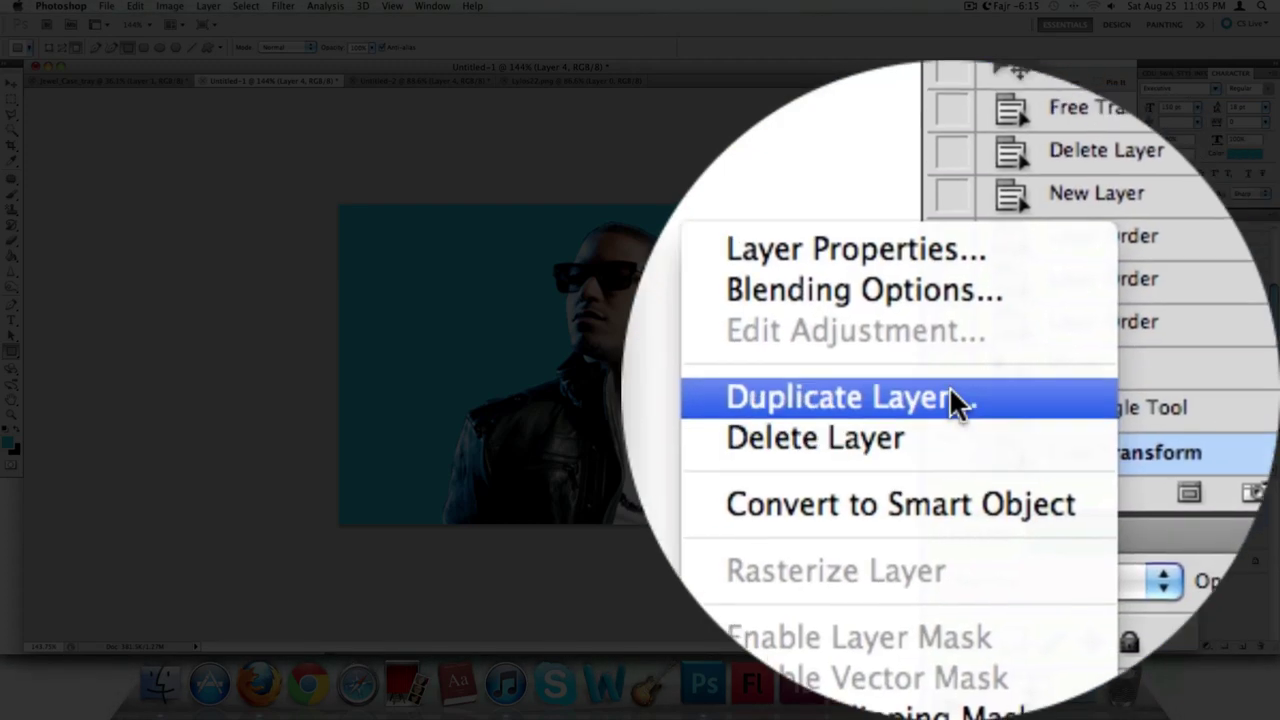
click(949, 358)
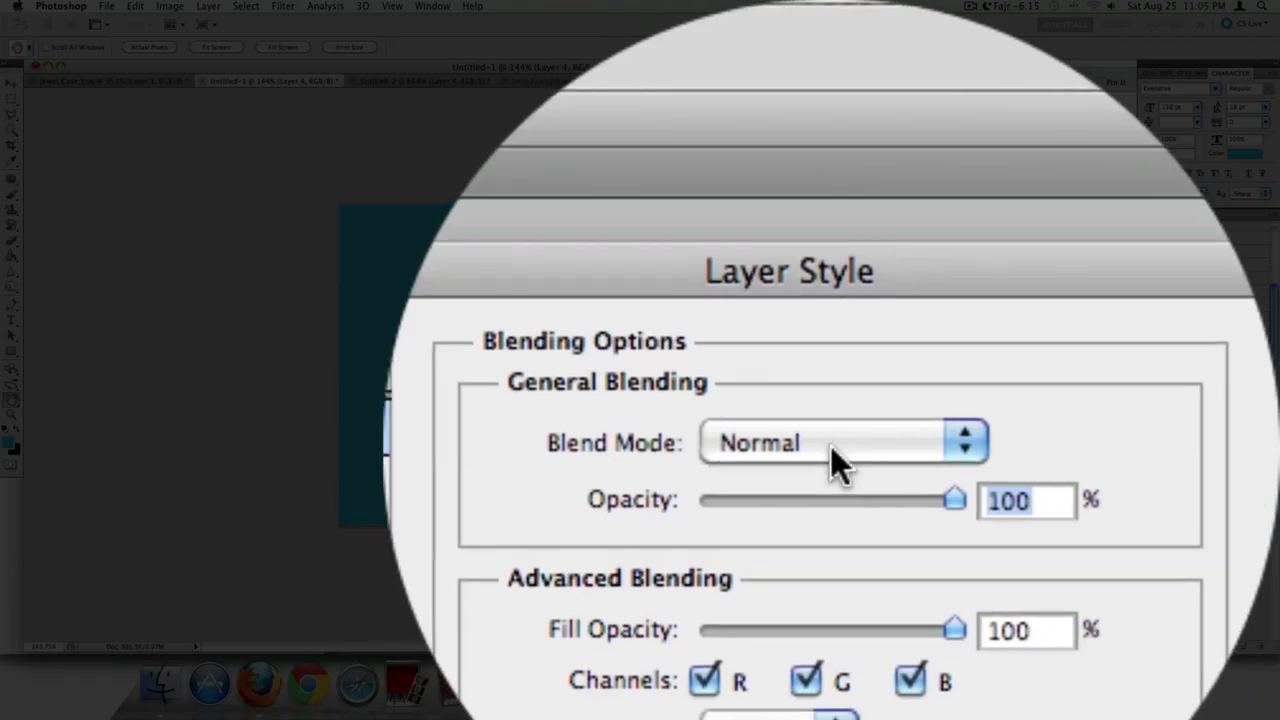
click(838, 152)
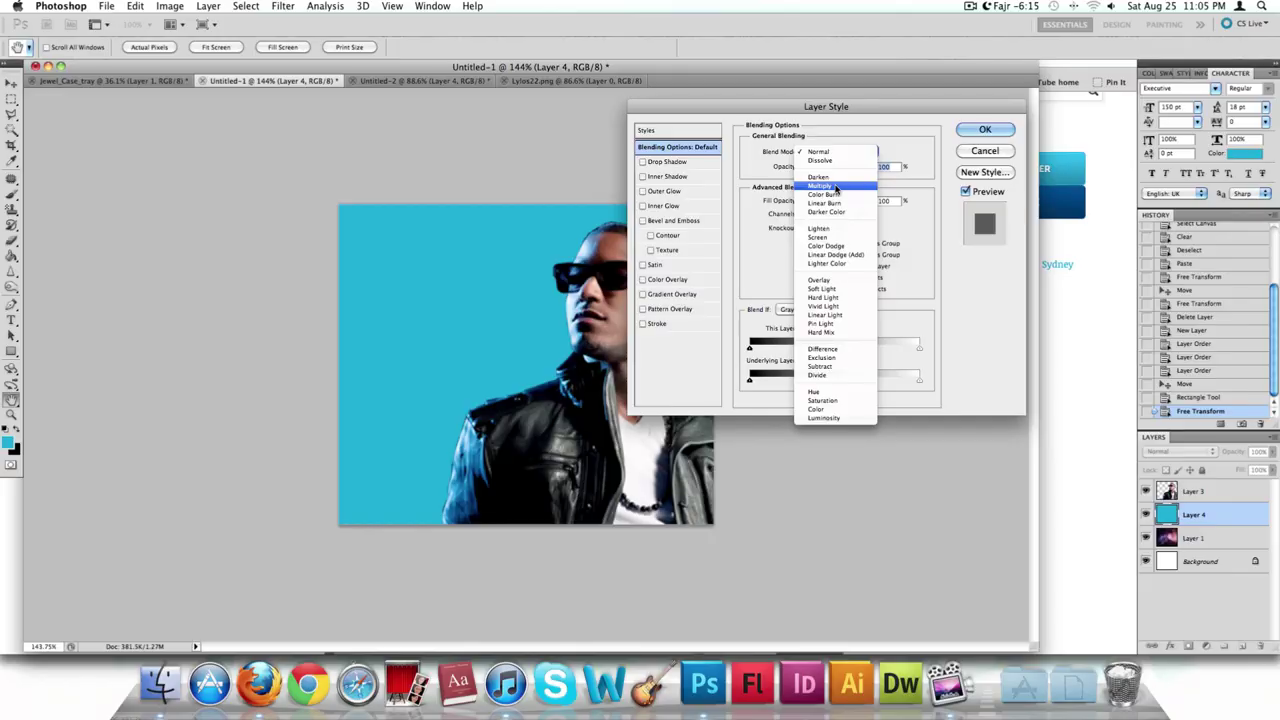
click(836, 189)
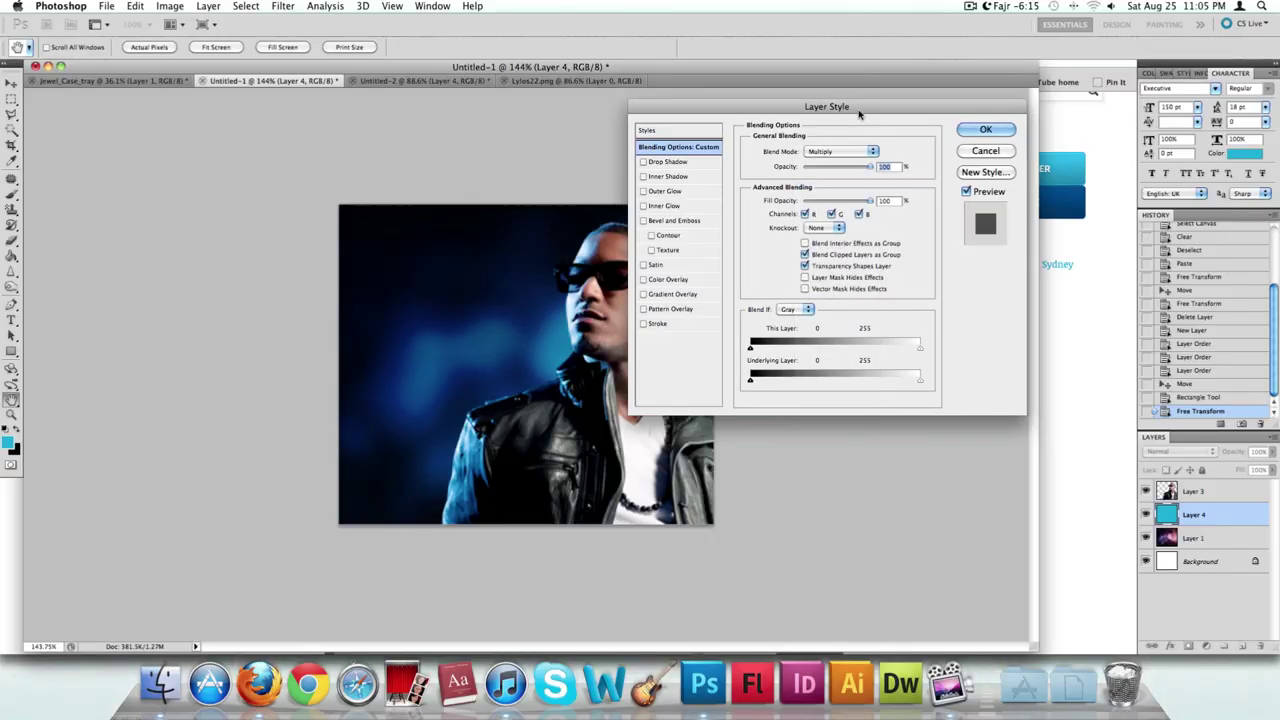
drag(857, 110, 981, 168)
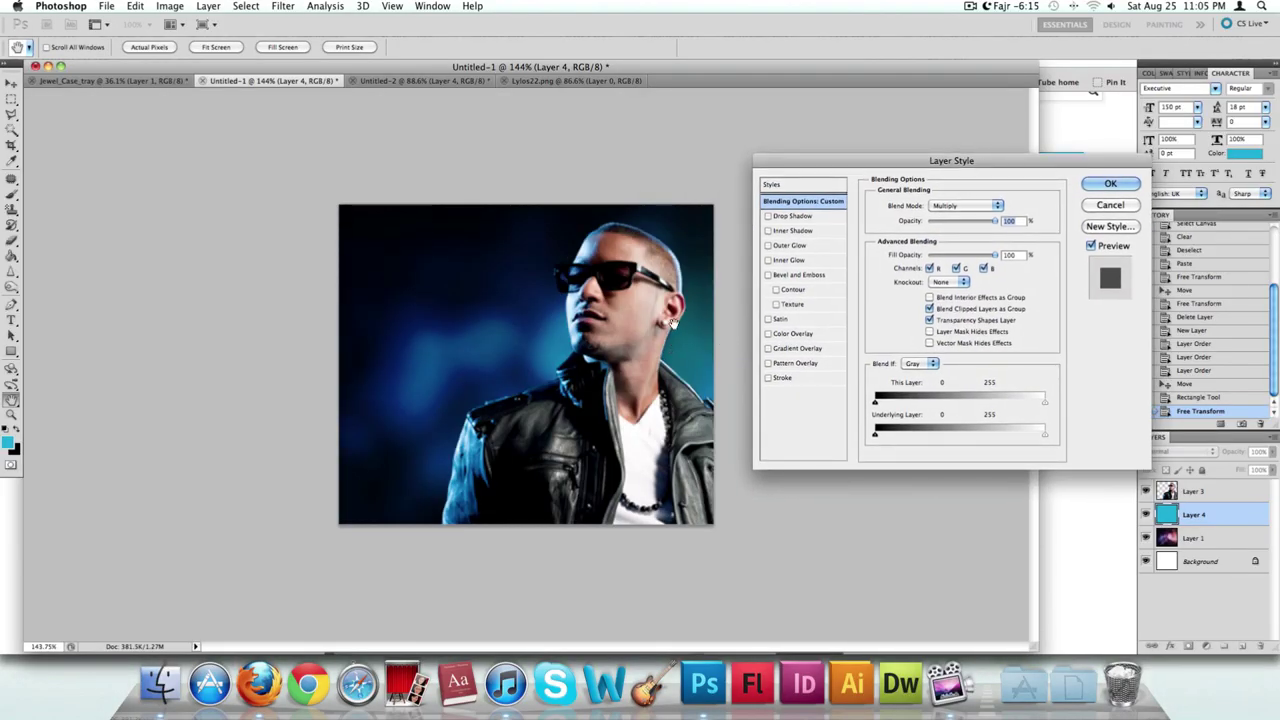
- Compare Layer 4 in Normal blend mode, and return it to Multiply
click(995, 205)
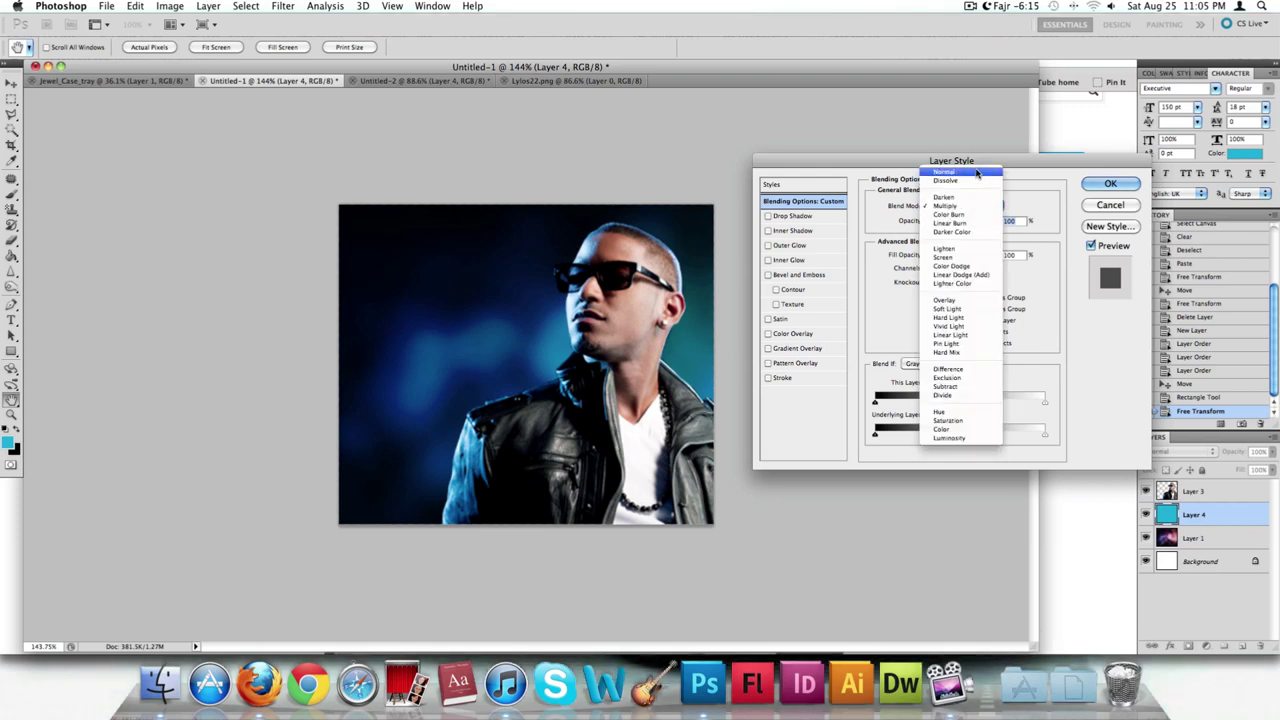
click(977, 173)
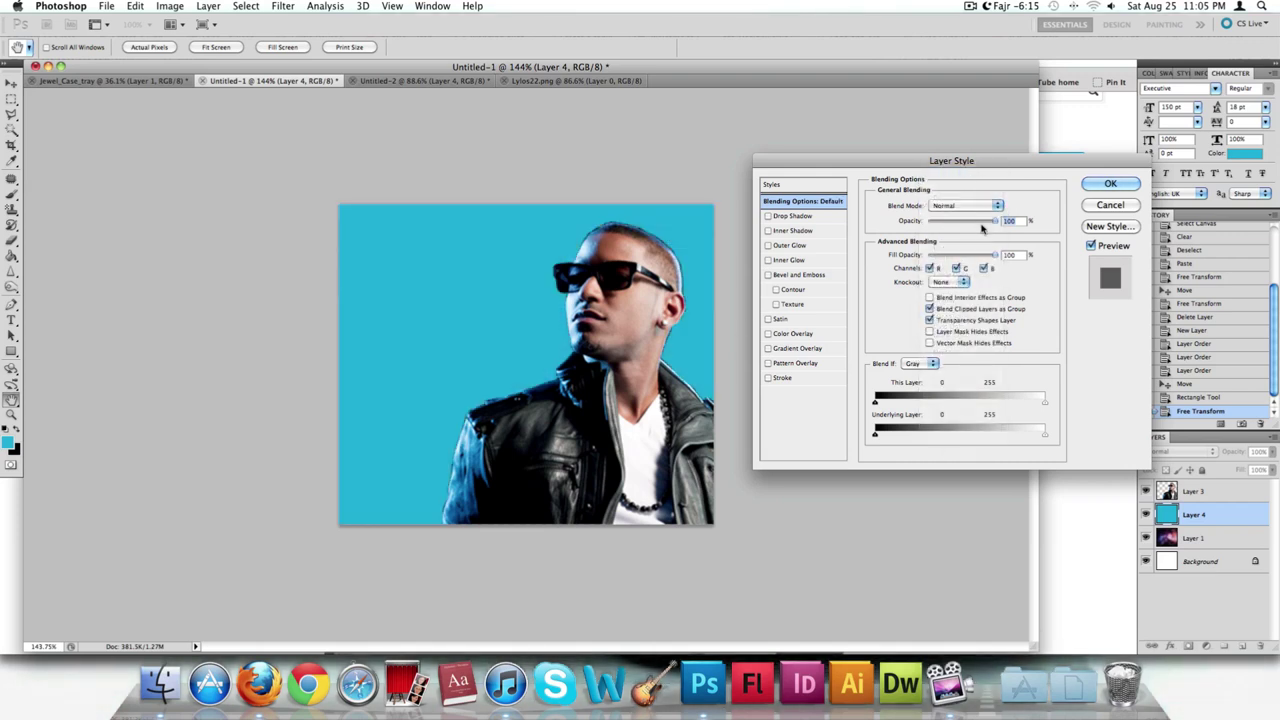
click(984, 208)
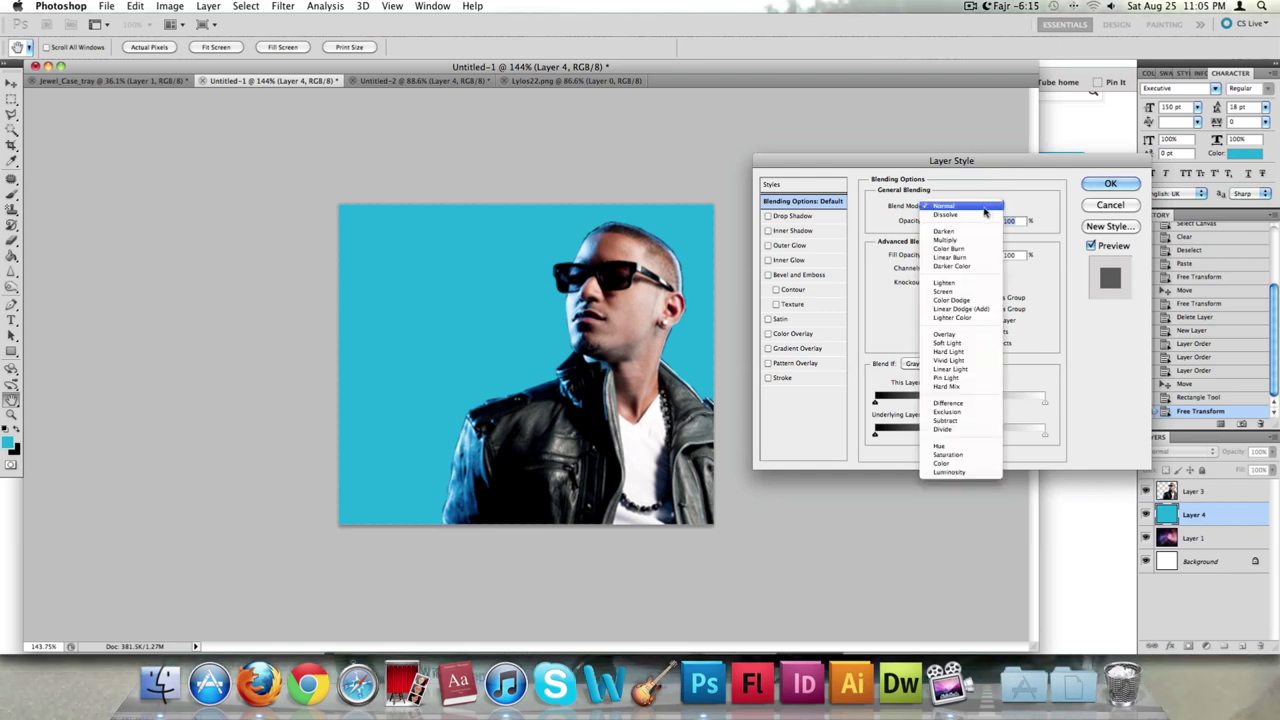
click(967, 242)
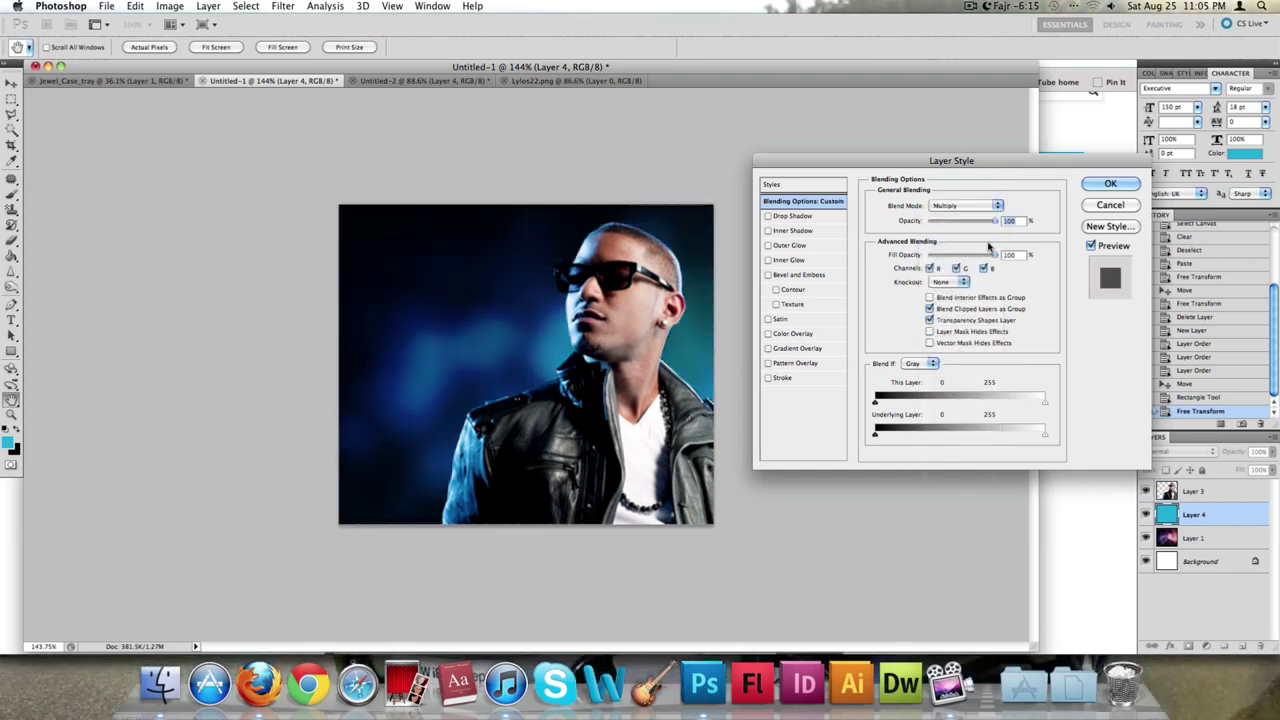
- Test Layer 4's fill opacity down to 0%, restore it to 100%, and apply the blending options
drag(988, 256, 920, 258)
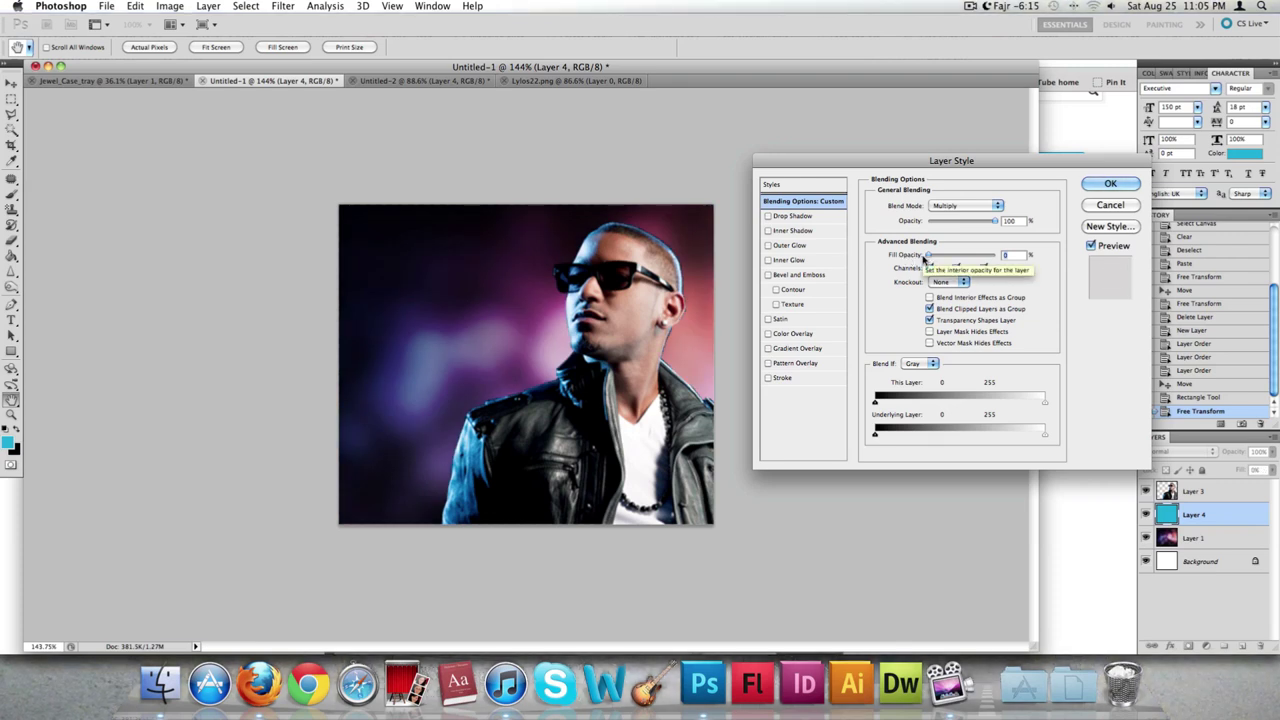
drag(924, 257, 1014, 257)
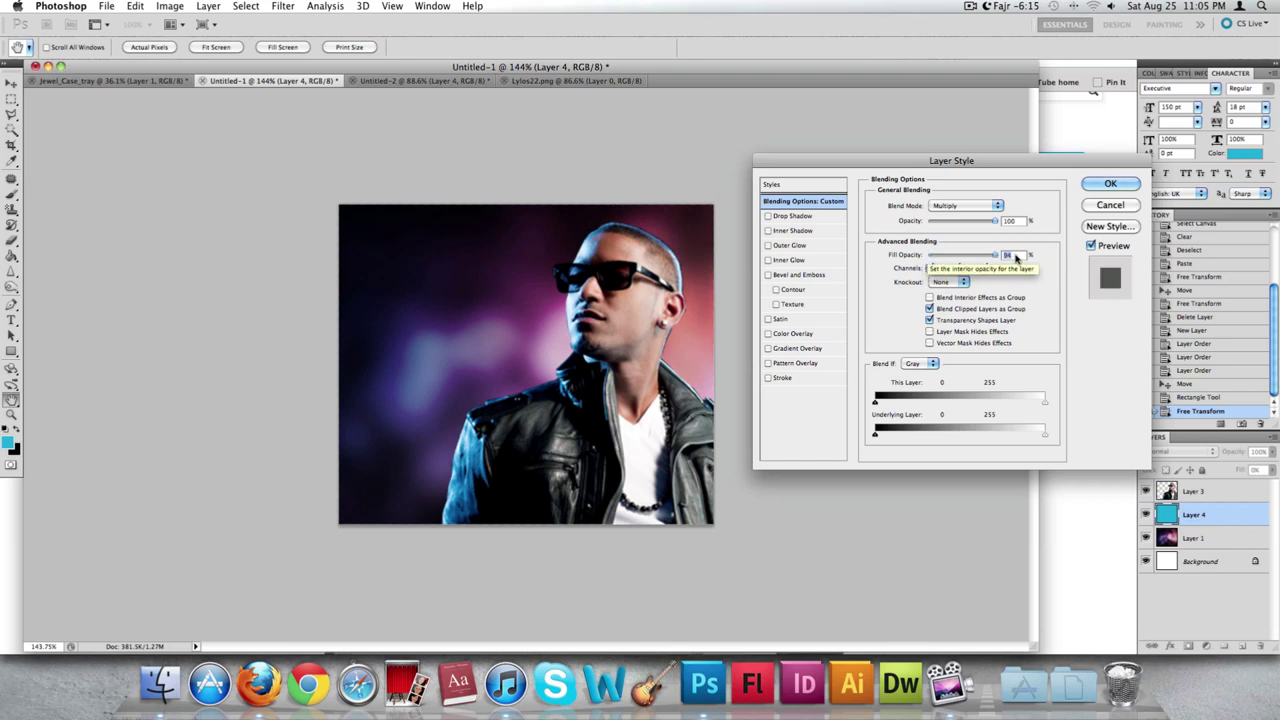
click(1126, 185)
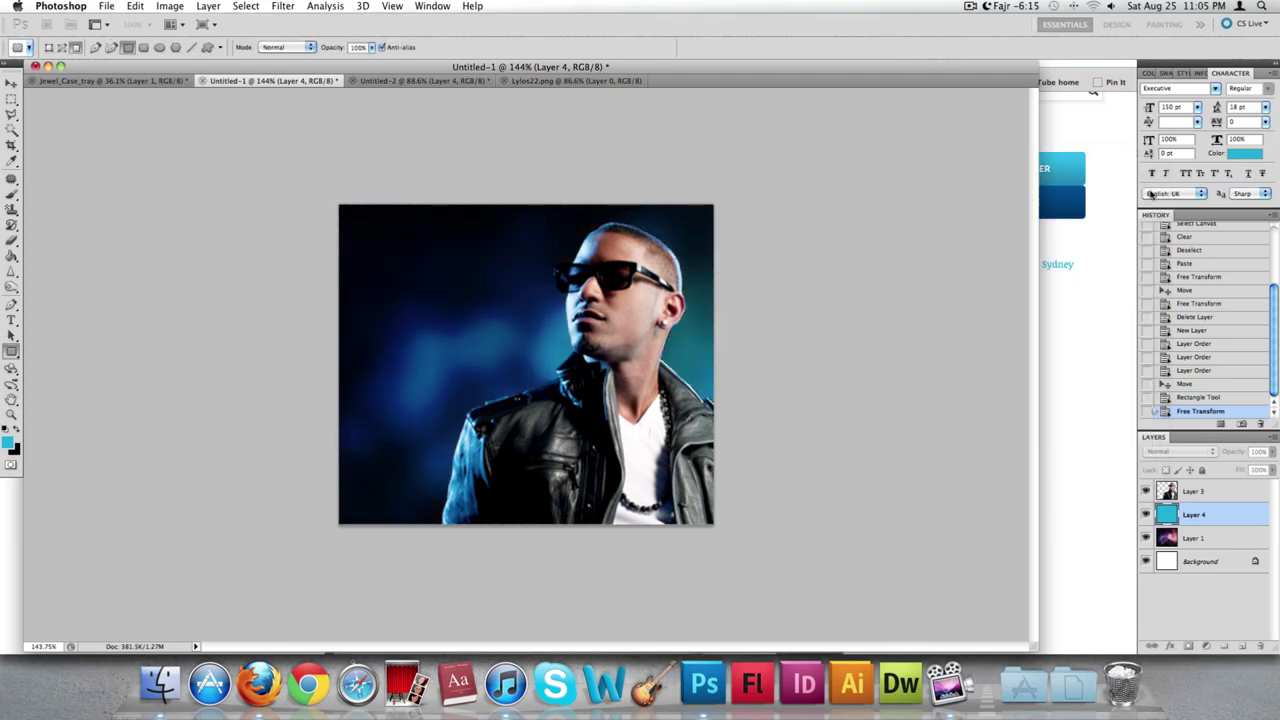
- Nudge the artist cutout on Layer 3 slightly up and to the right
click(1224, 494)
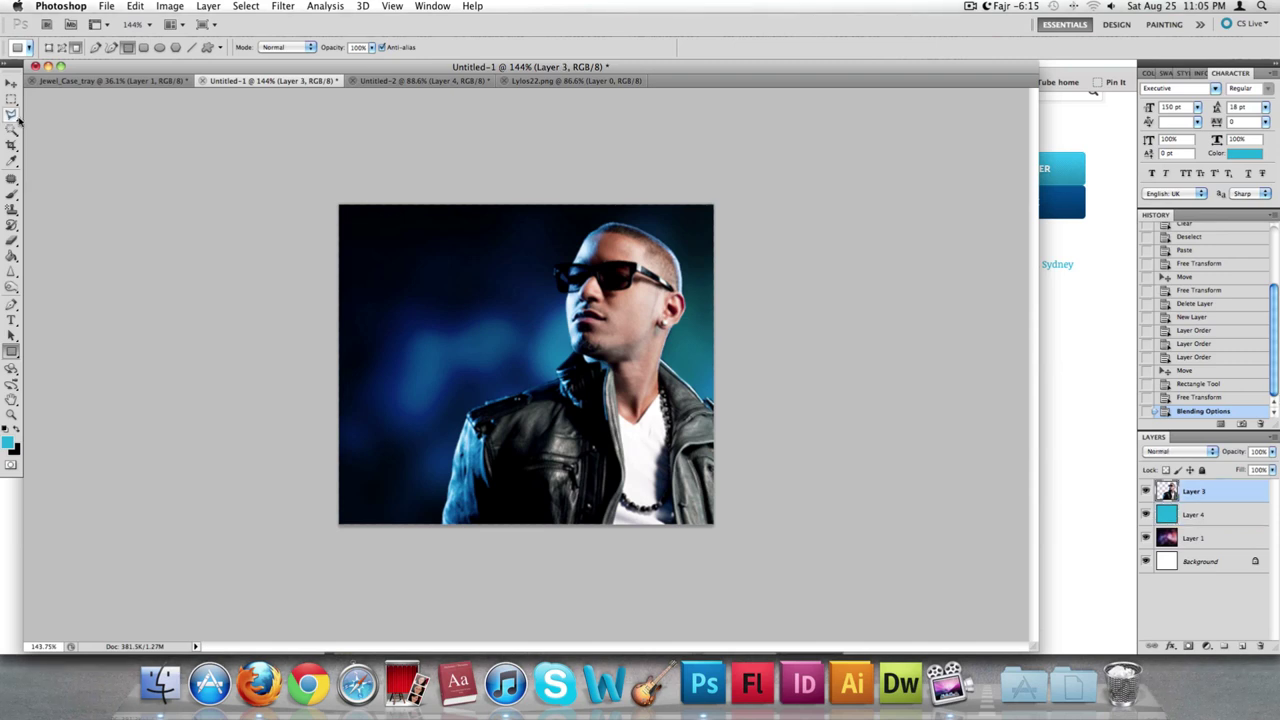
click(11, 82)
mouse_move(622, 362)
mouse_down()
mouse_move(425, 360)
mouse_move(626, 360)
mouse_up()
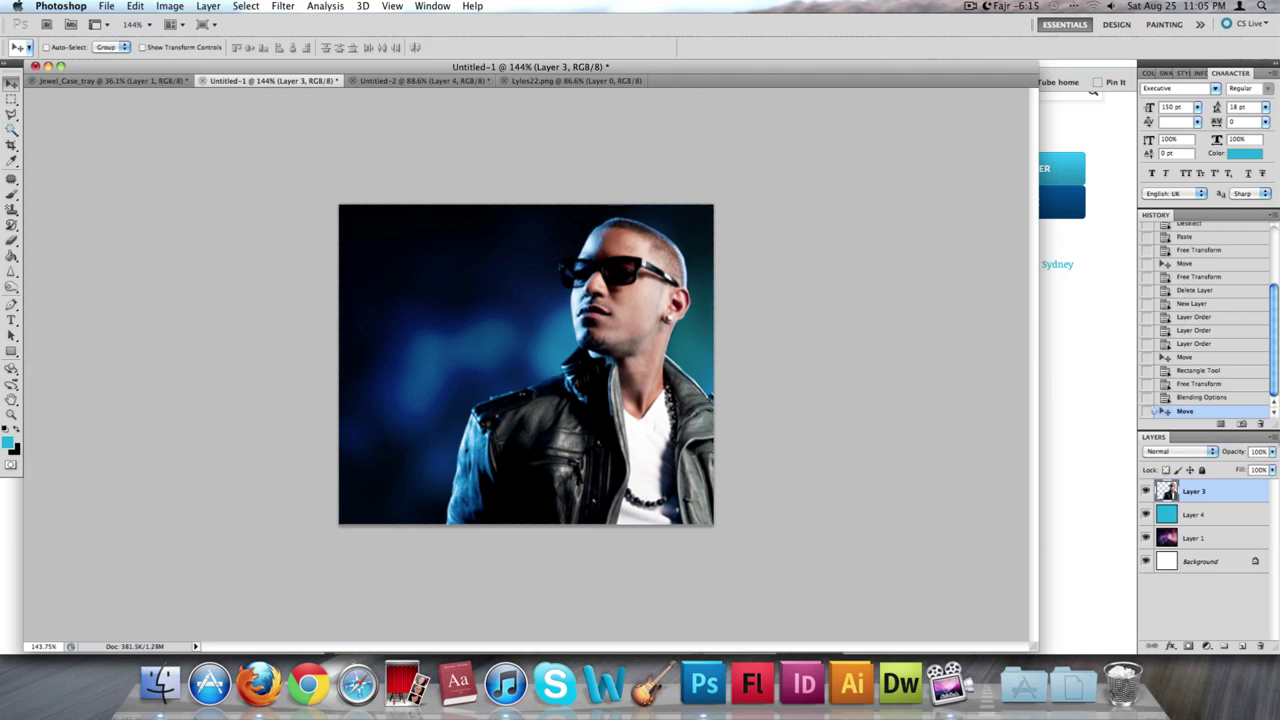
- Flip the blurred background on Layer 1 horizontally
click(1211, 541)
key(super+t)
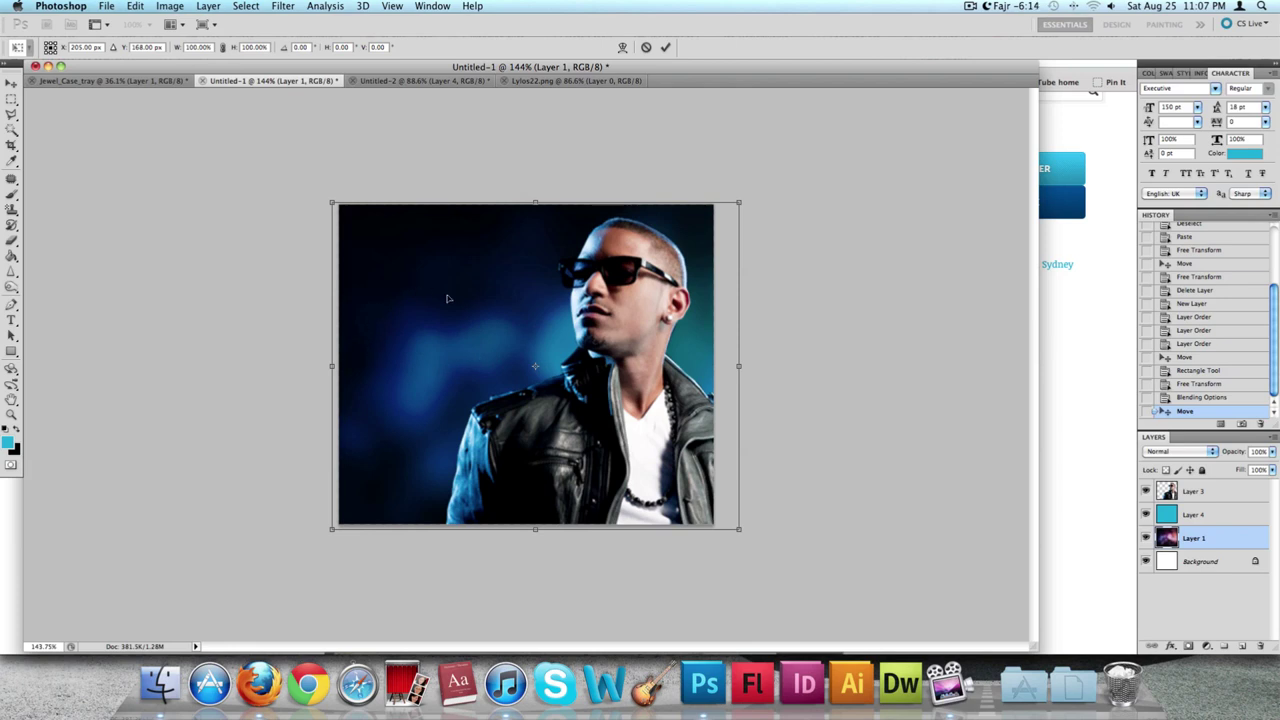
right_click(448, 298)
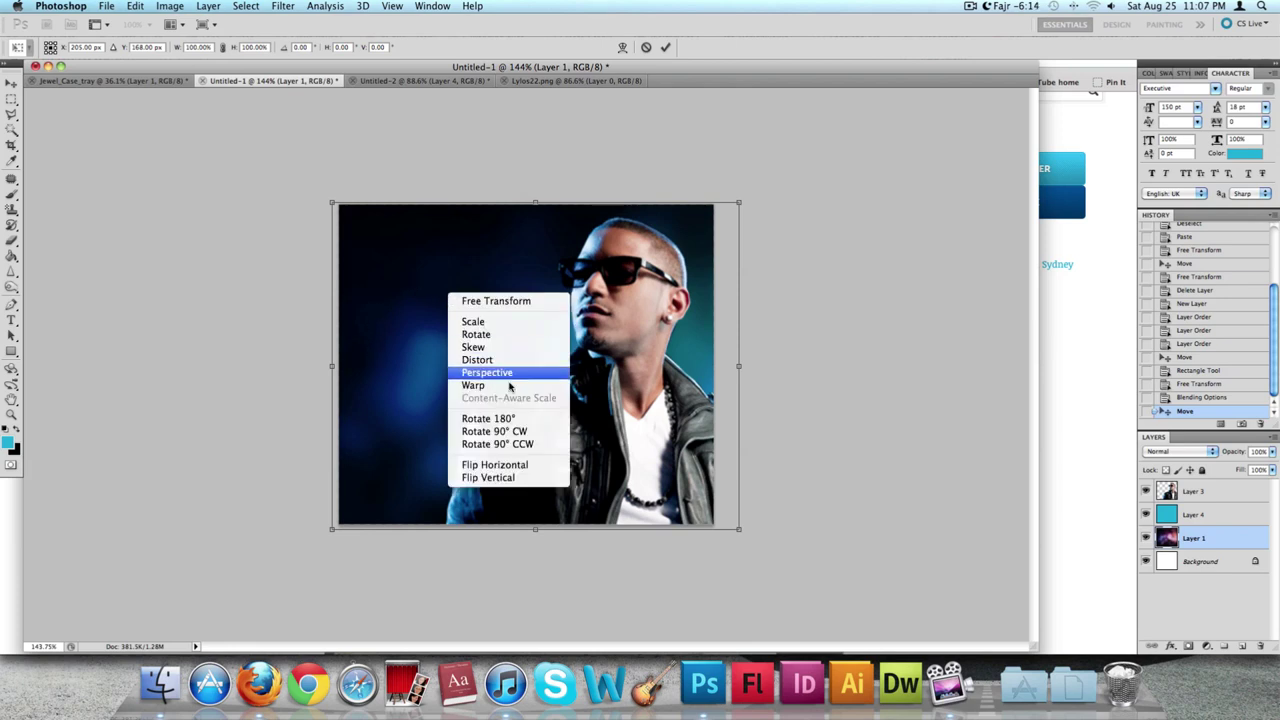
click(521, 466)
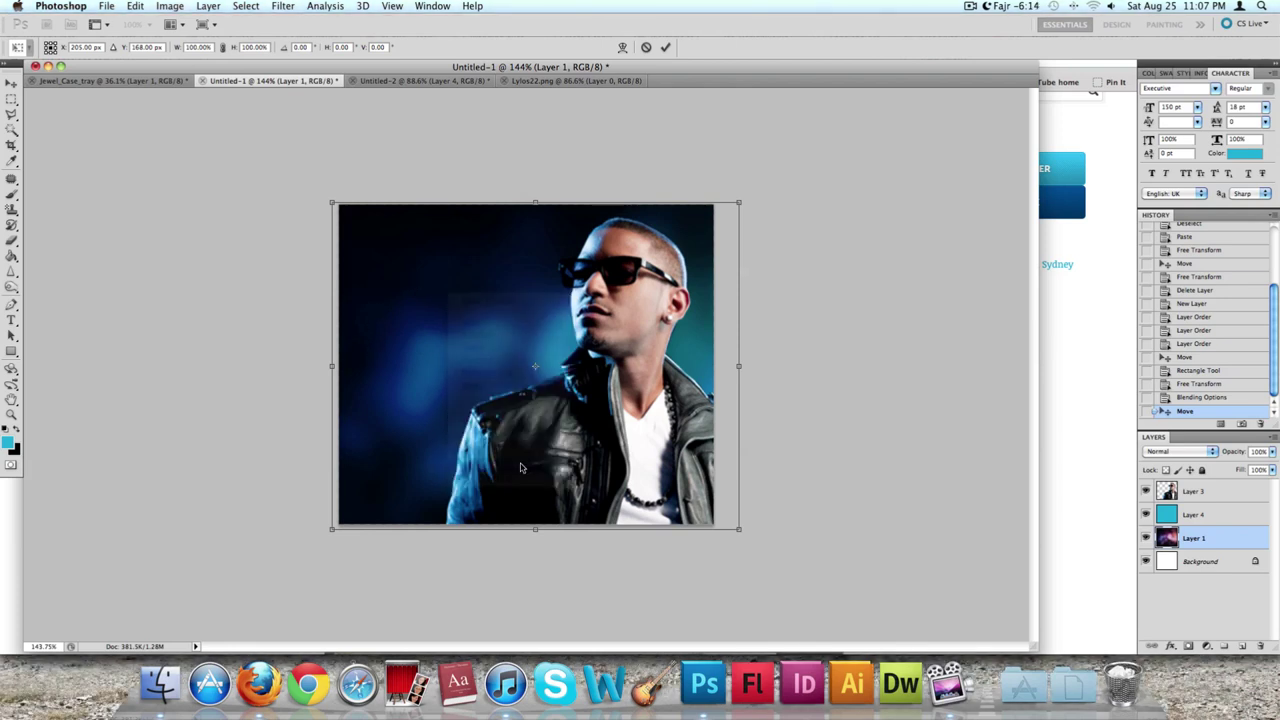
- Apply the background flip, and merge Layer 4 and Layer 2 of the title artwork in Untitled-2
click(12, 99)
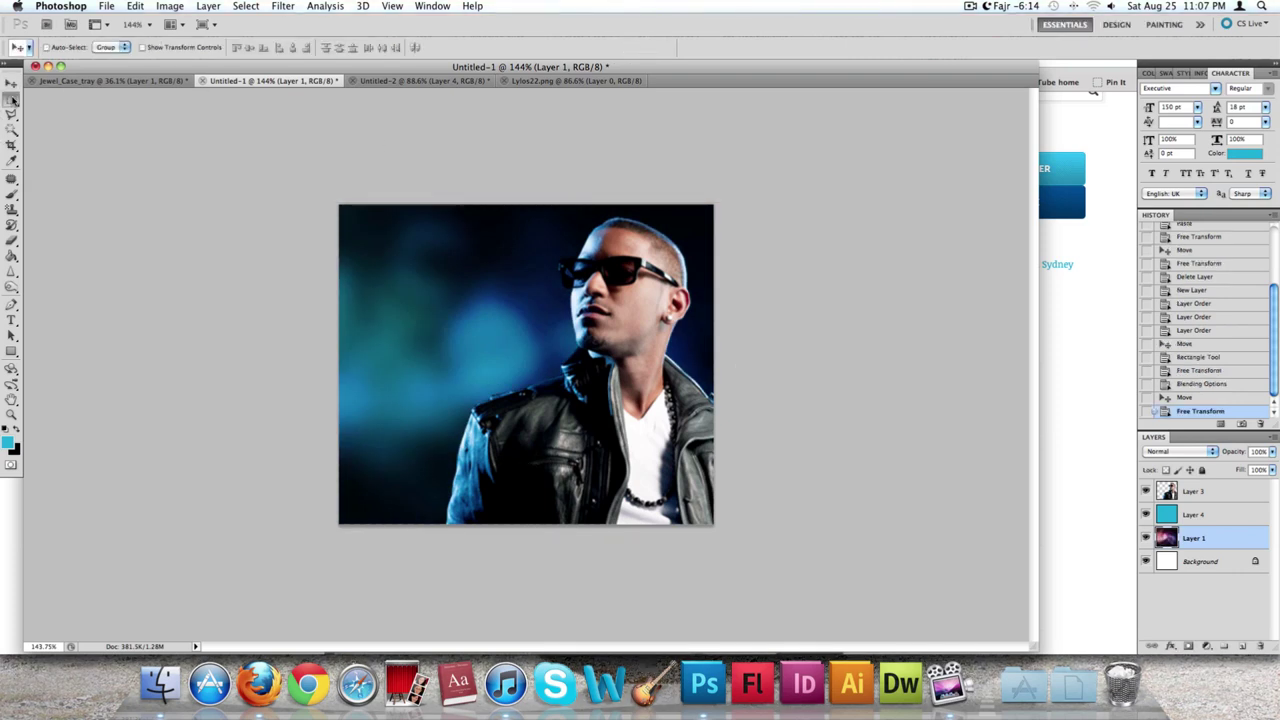
click(420, 80)
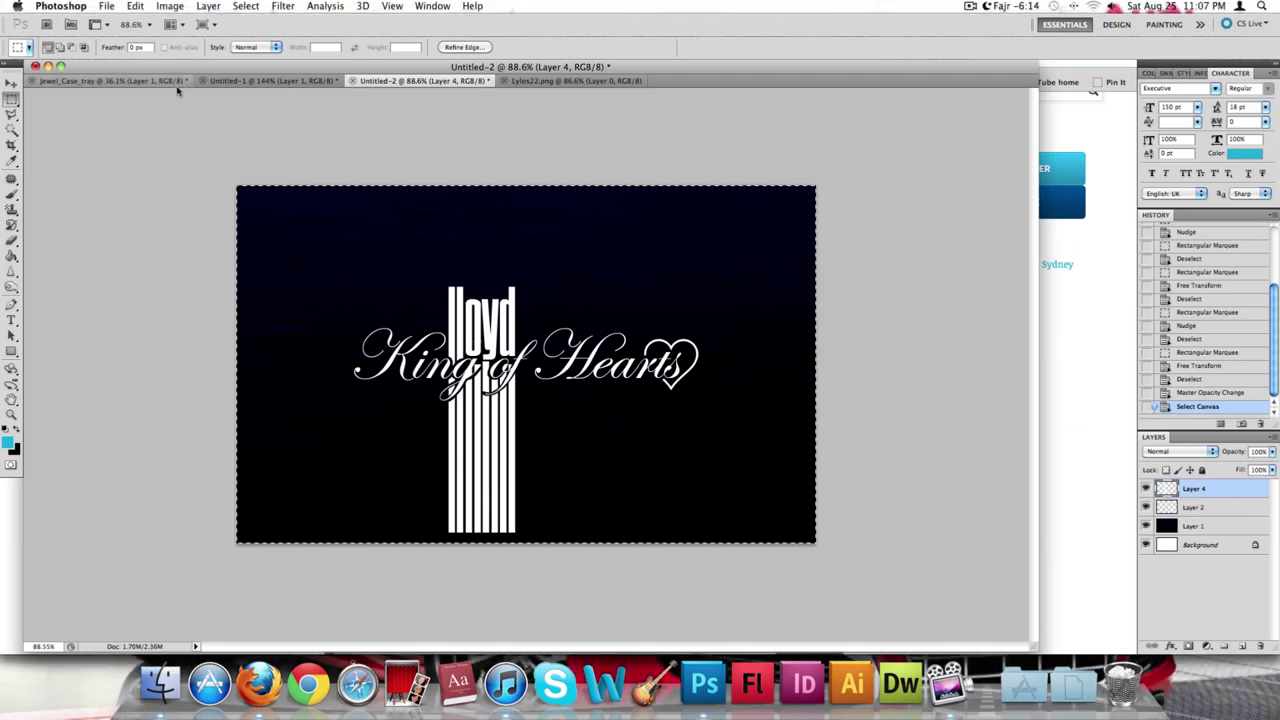
click(296, 81)
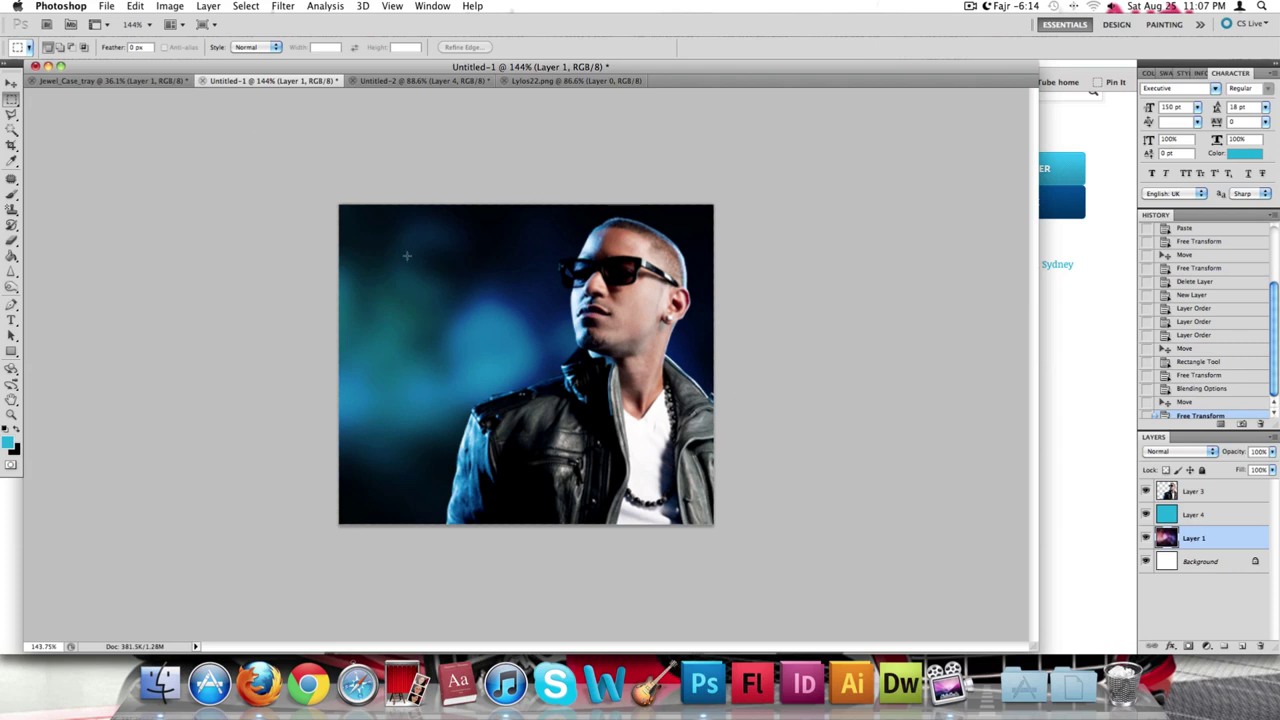
click(420, 81)
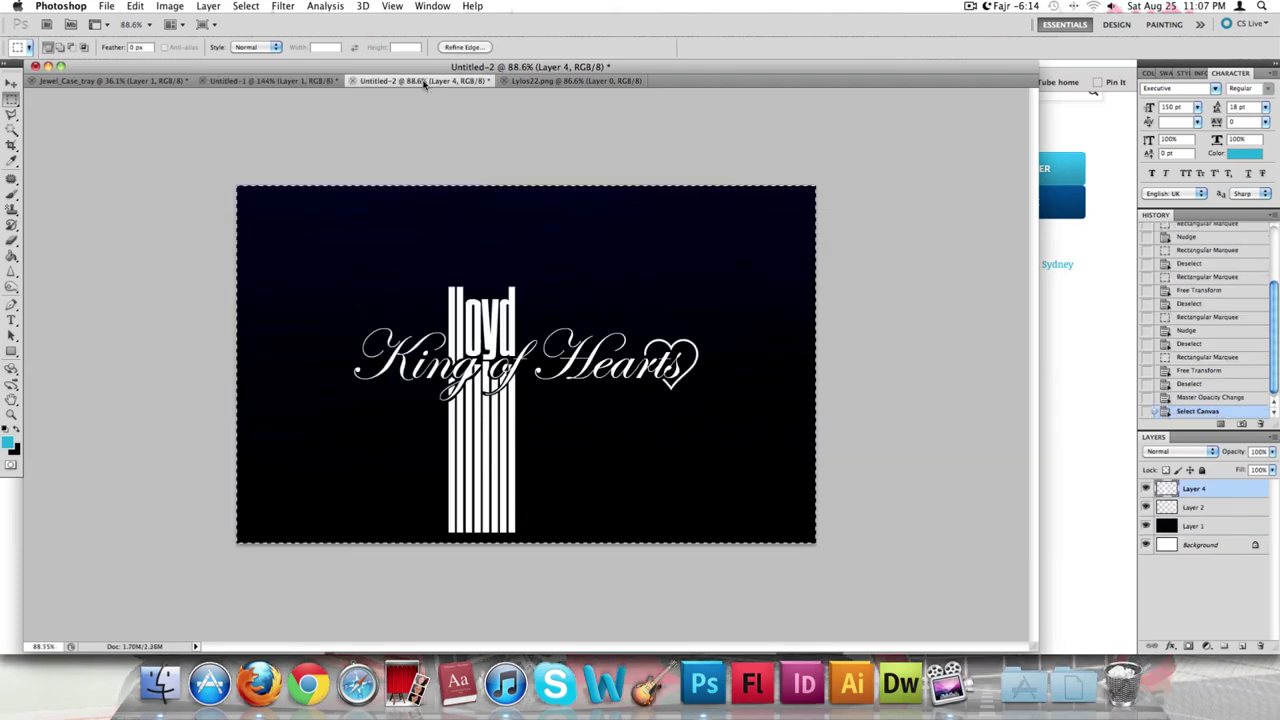
shift+click(1207, 510)
right_click(1207, 510)
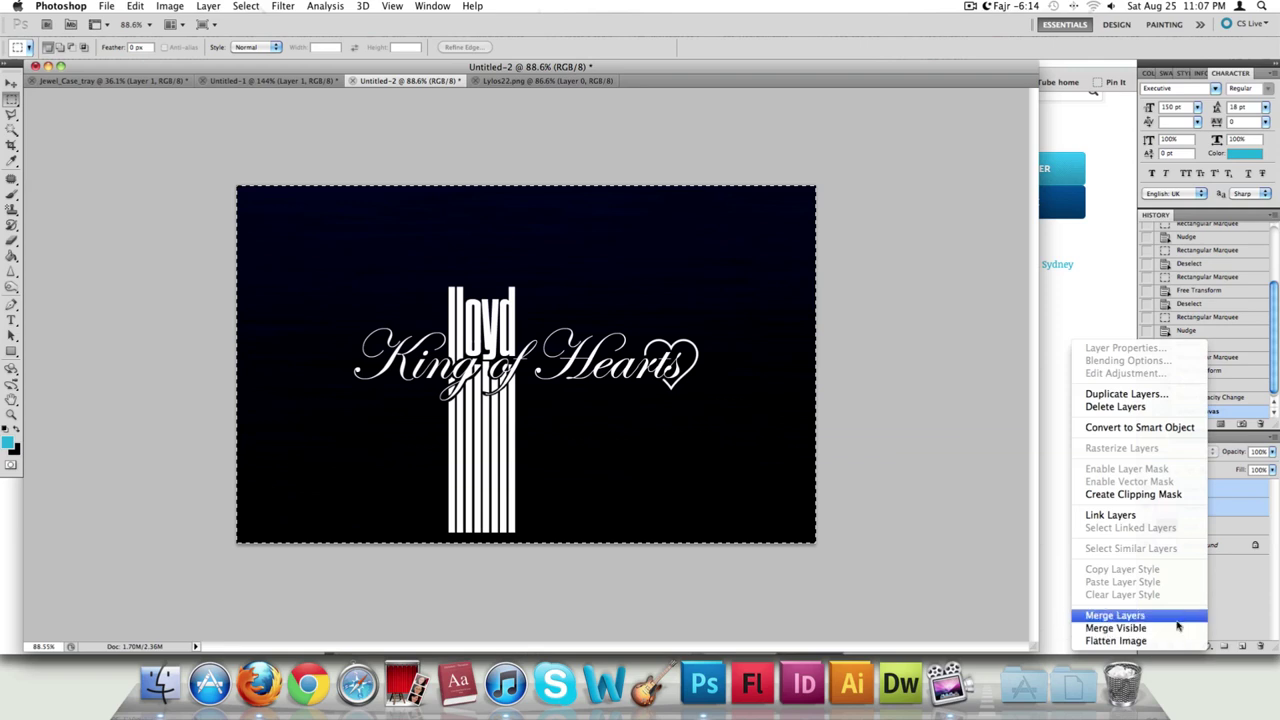
click(1177, 620)
- Copy the whole merged title artwork from Untitled-2 and paste it into Untitled-1 above Layer 1
key(super+a)
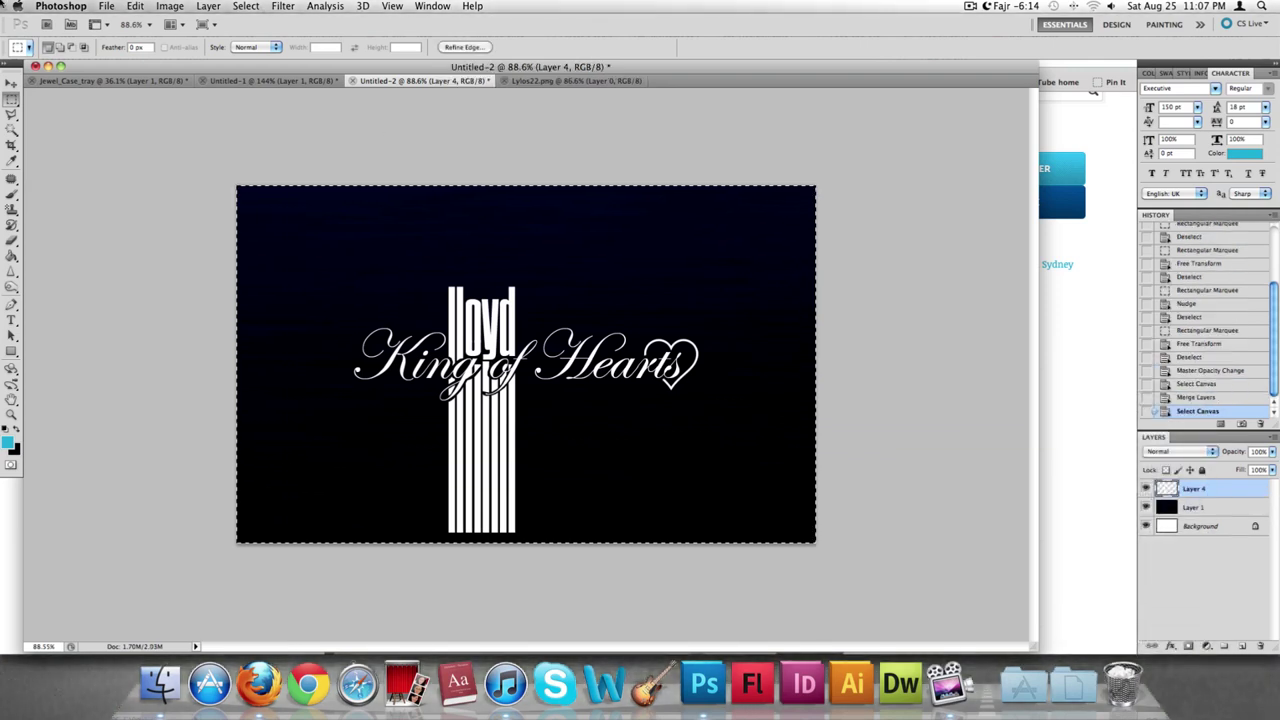
click(226, 80)
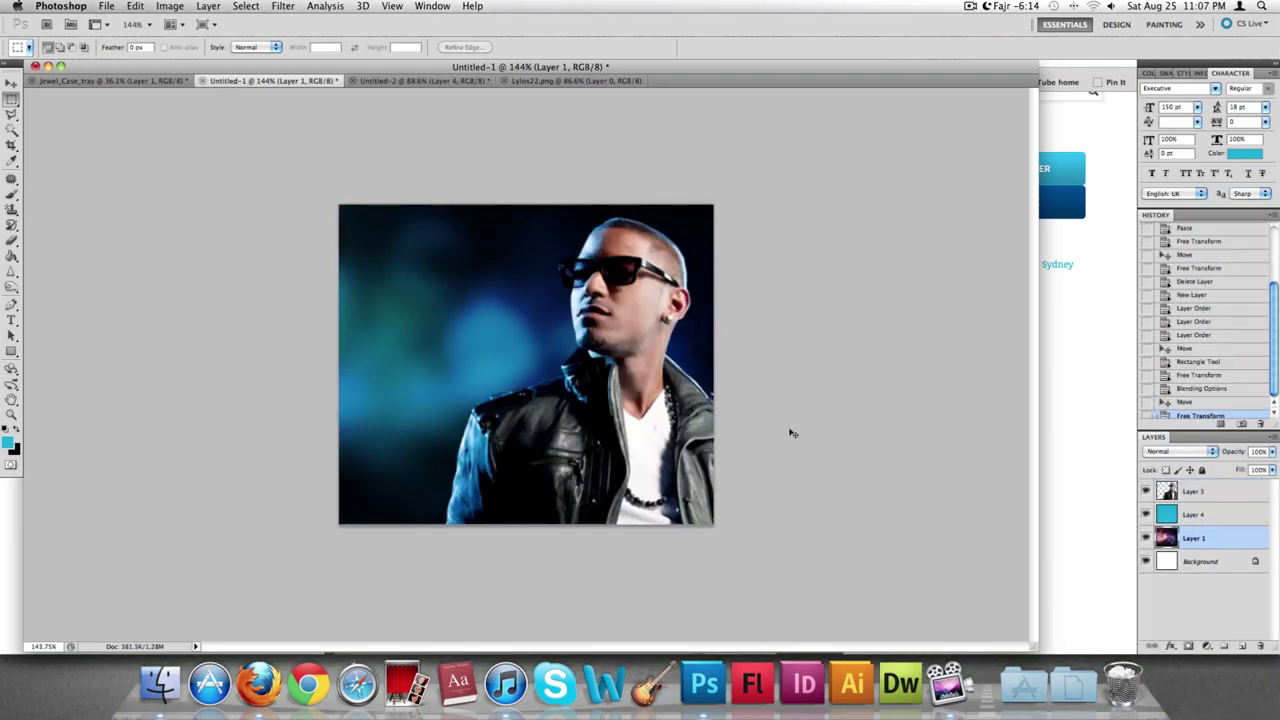
key(super+v)
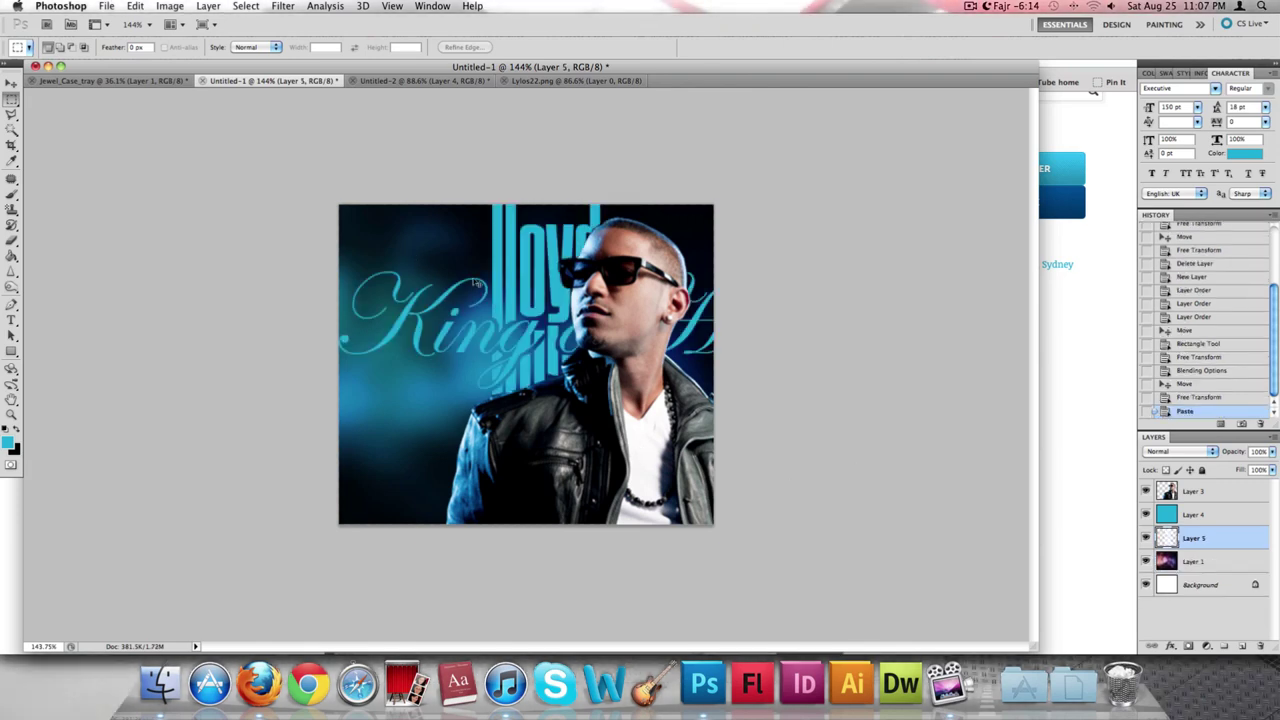
- Scale the pasted title artwork on Layer 5 proportionally to about 39% and place it beside the artist over the blurred background
key(super+r)
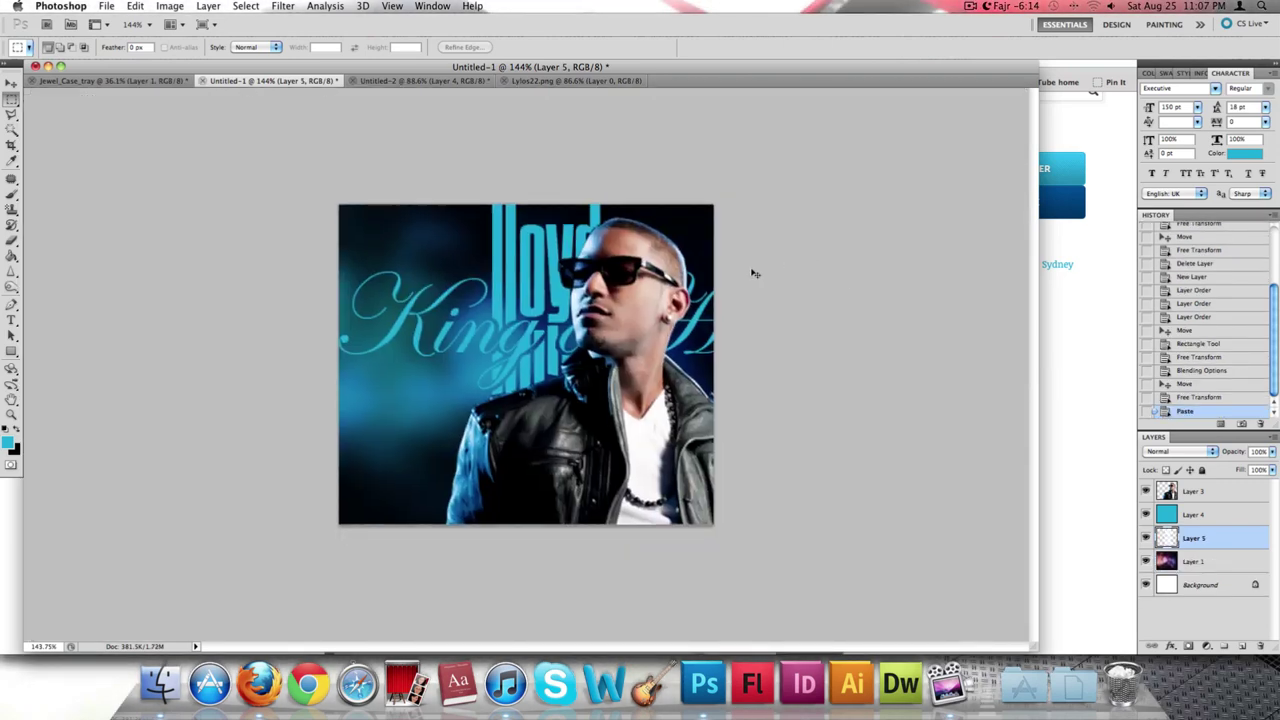
key(super+t)
drag(899, 202, 723, 307)
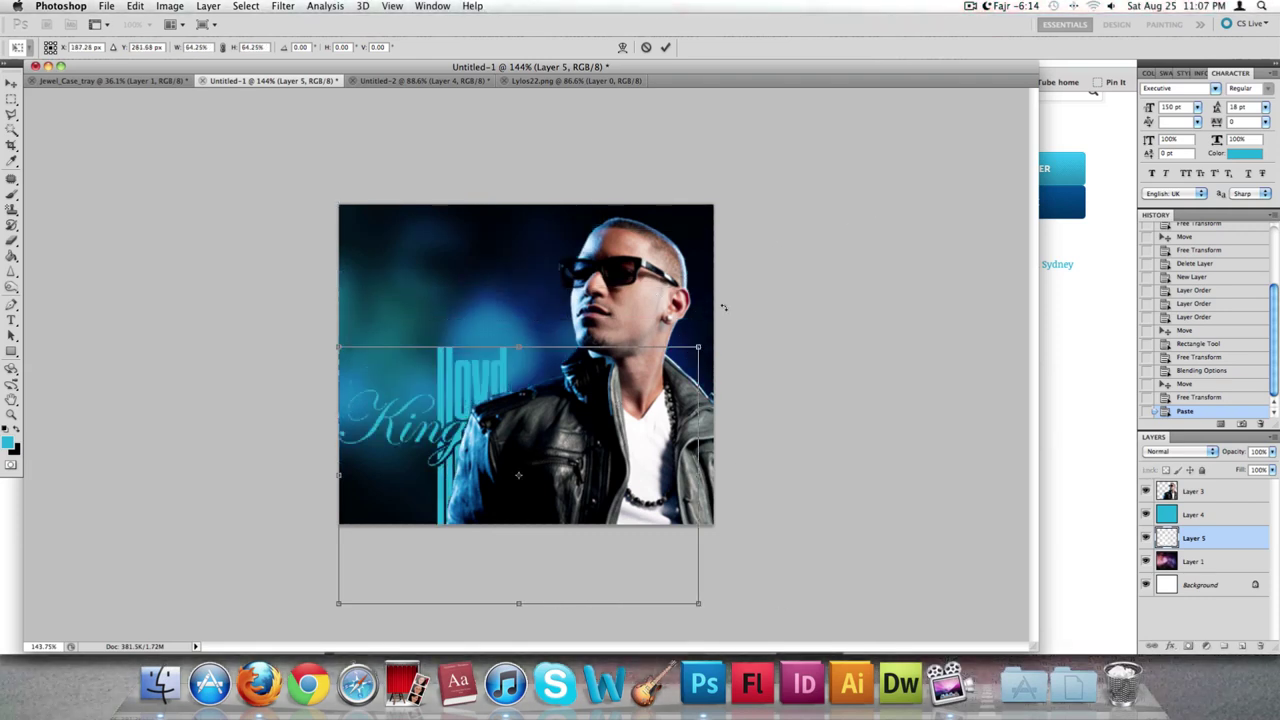
drag(697, 349, 650, 358)
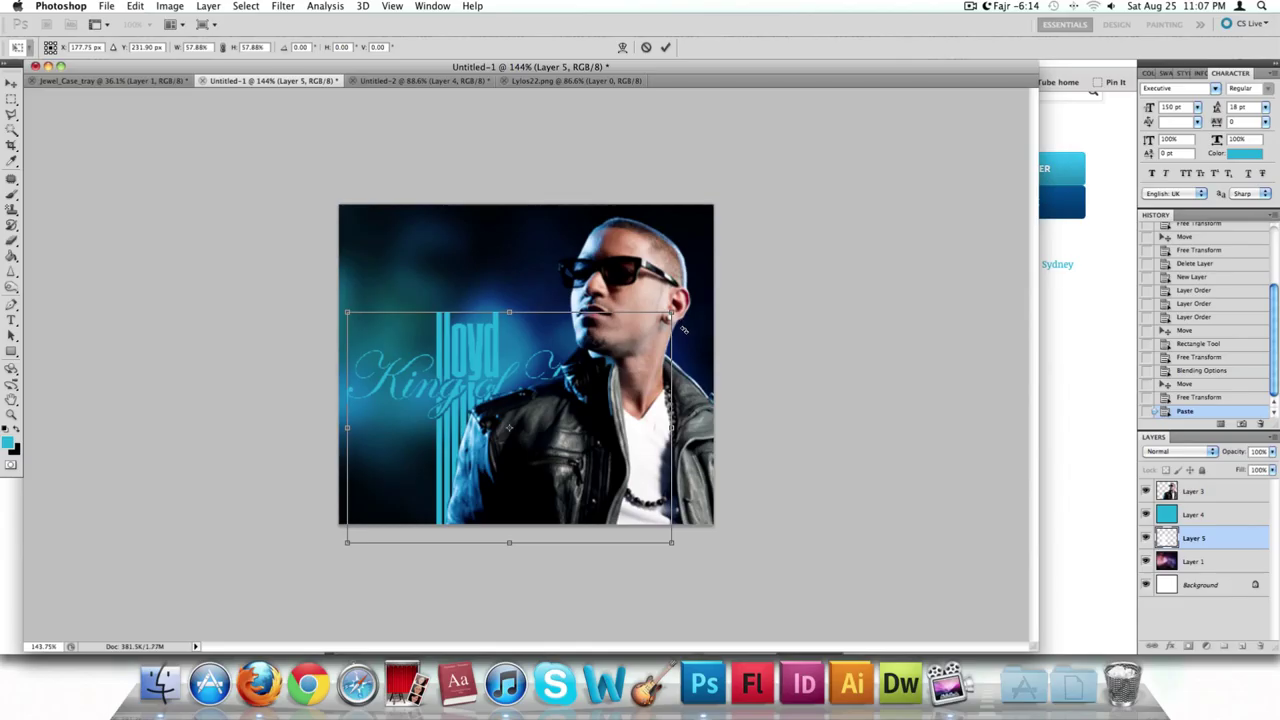
drag(671, 314, 613, 353)
drag(432, 385, 432, 303)
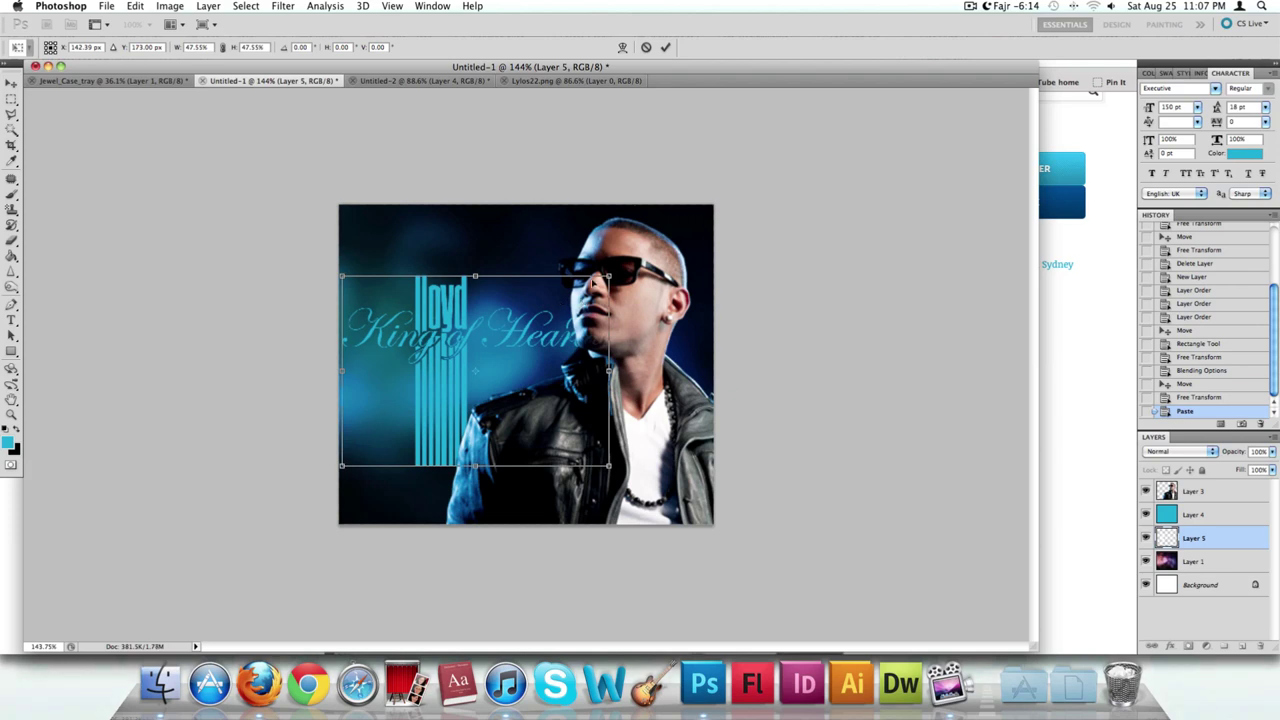
drag(607, 280, 571, 297)
drag(490, 352, 481, 341)
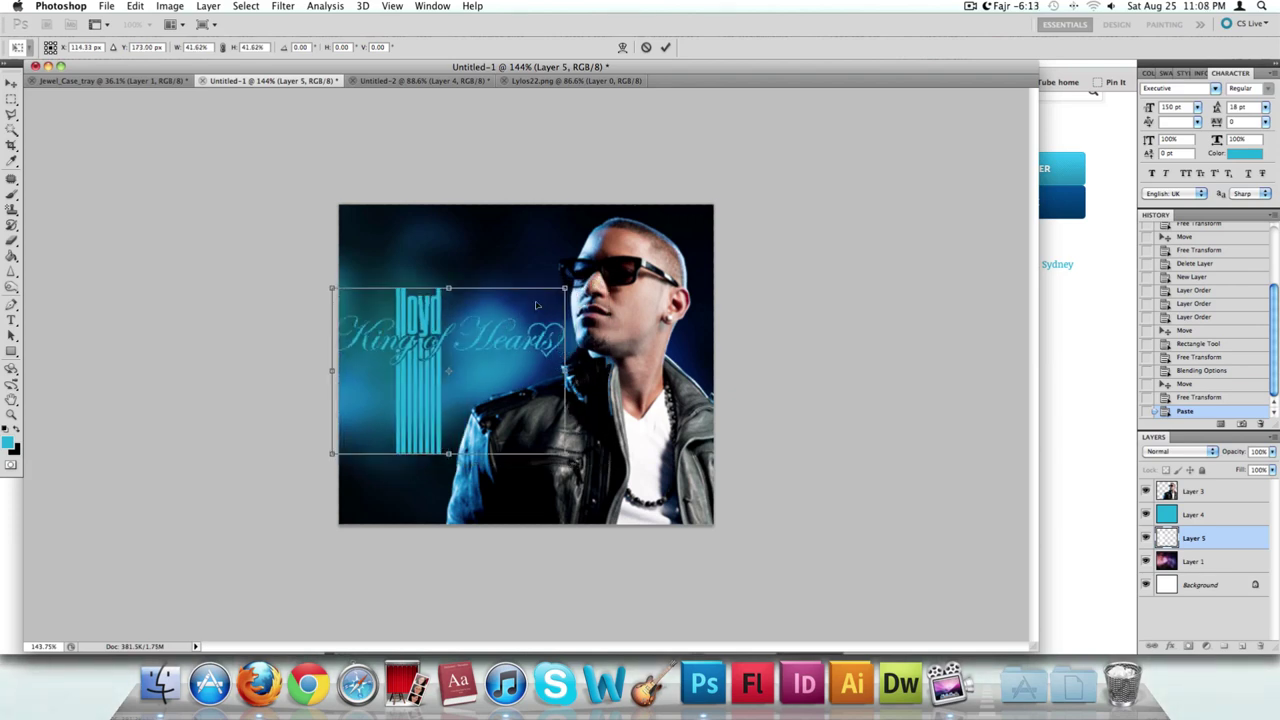
drag(566, 288, 519, 345)
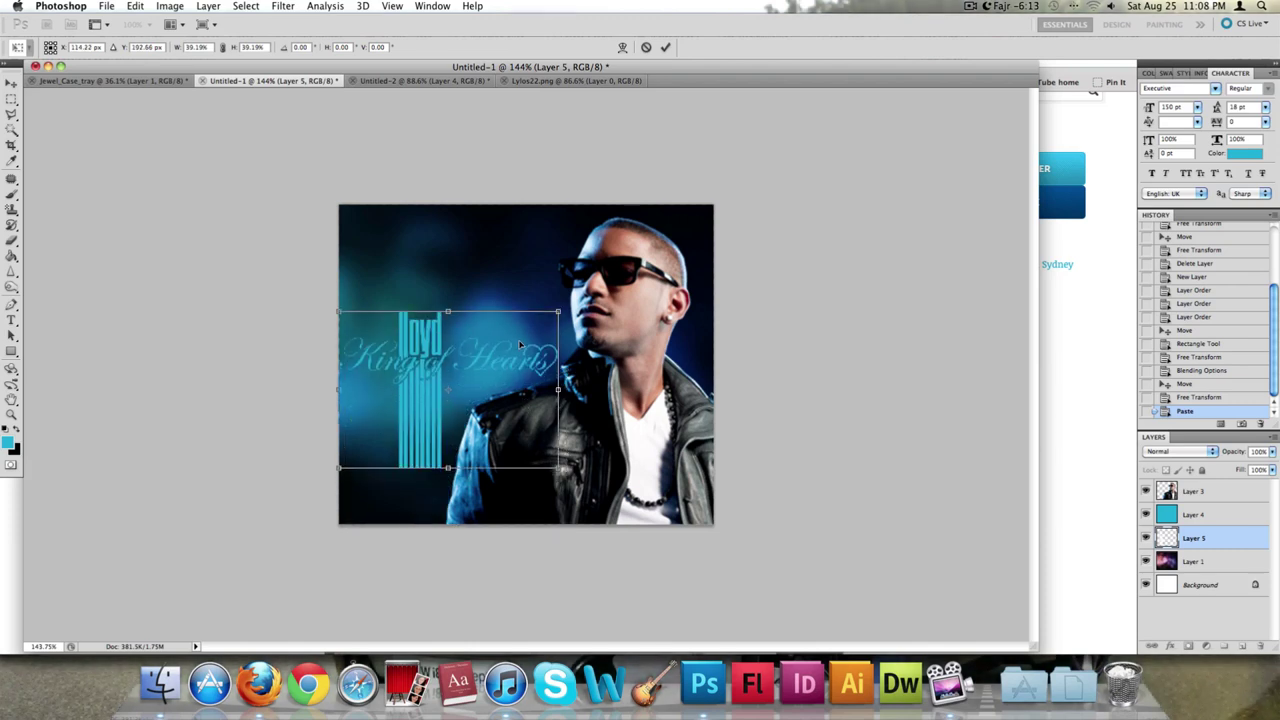
key(Return)
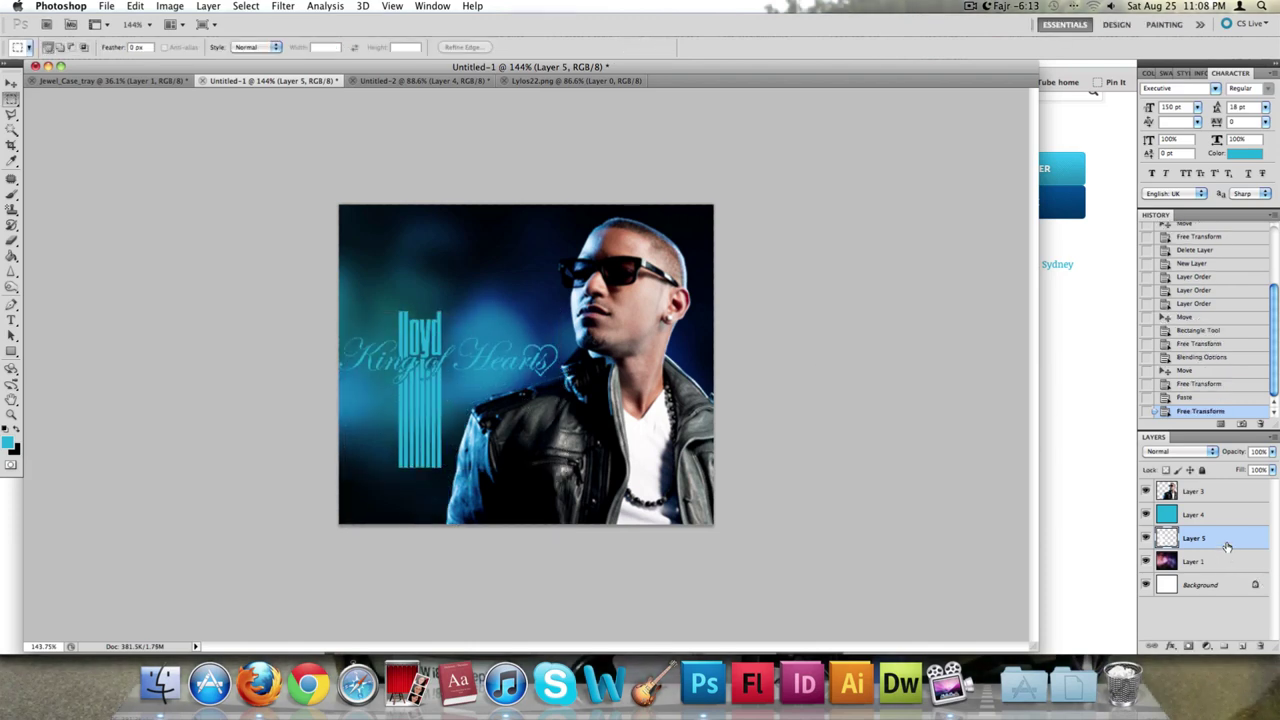
- Move Layer 5 above the blue Layer 4 in the layer stack
drag(1227, 540, 1230, 508)
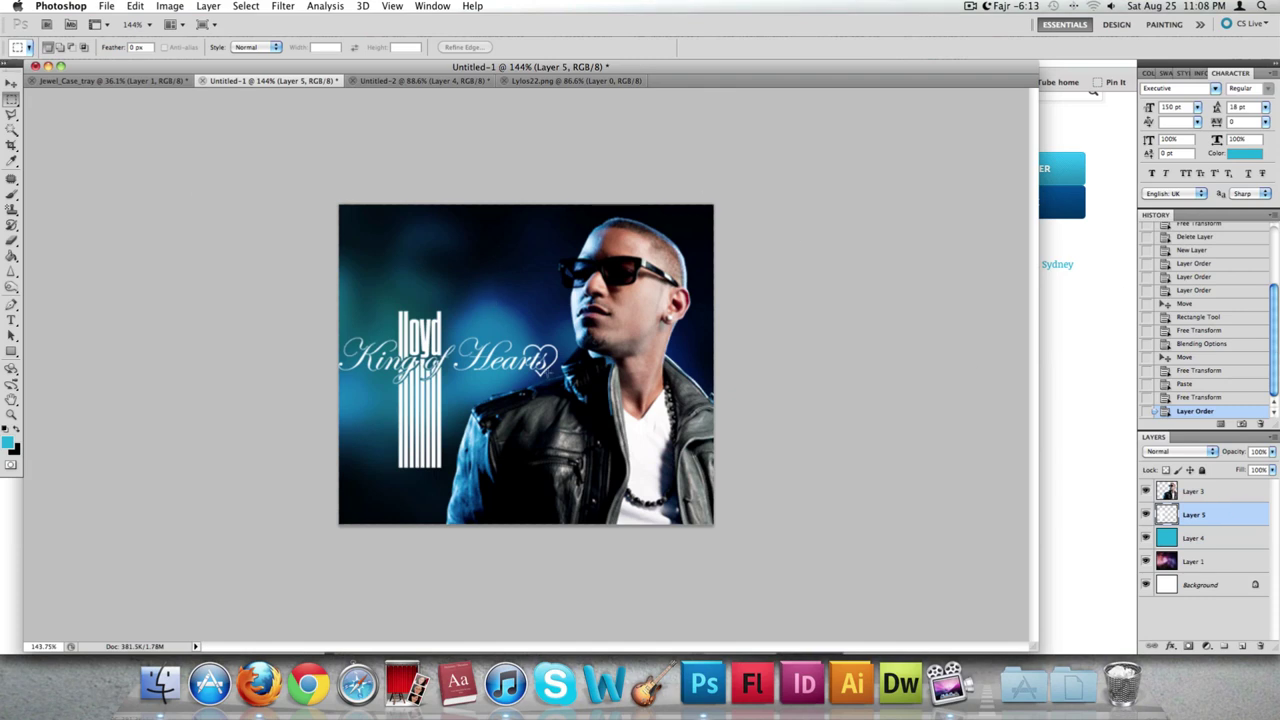
drag(525, 323, 446, 231)
click(548, 312)
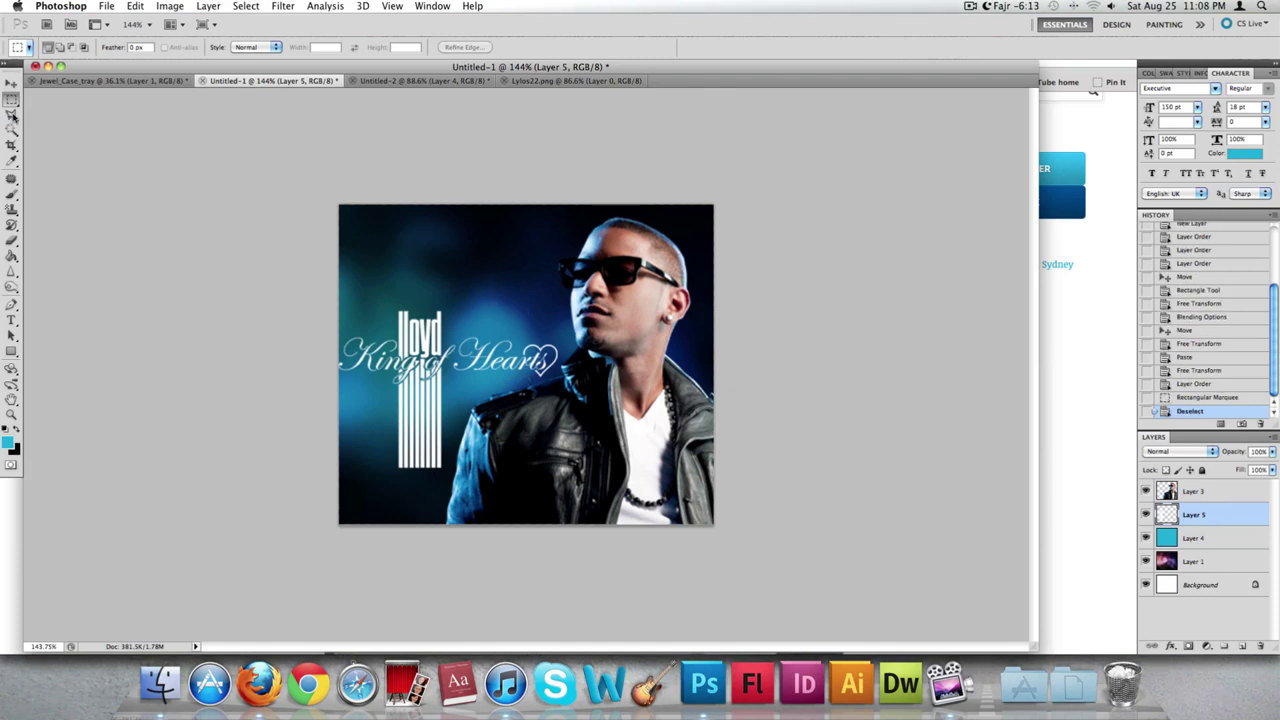
- Enlarge the title artwork on Layer 5 proportionally to about 115%, keeping its upper-left corner in place
click(12, 84)
key(ctrl+t)
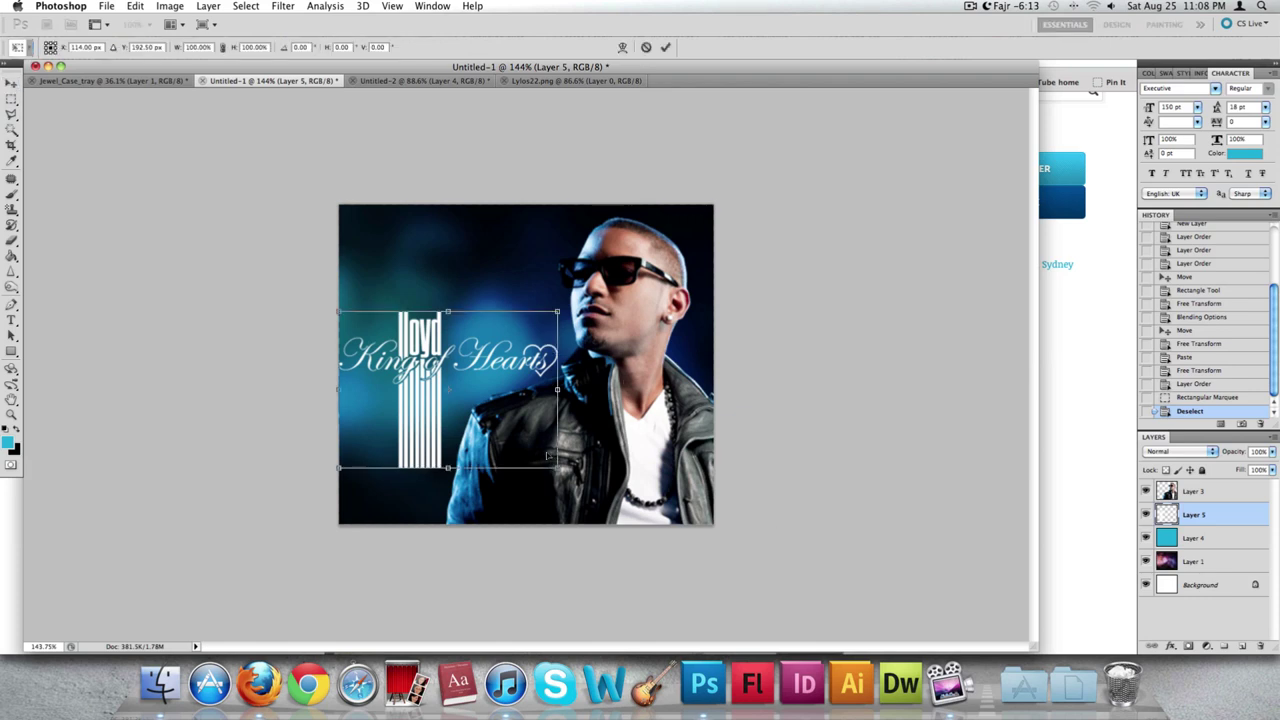
drag(555, 465, 590, 489)
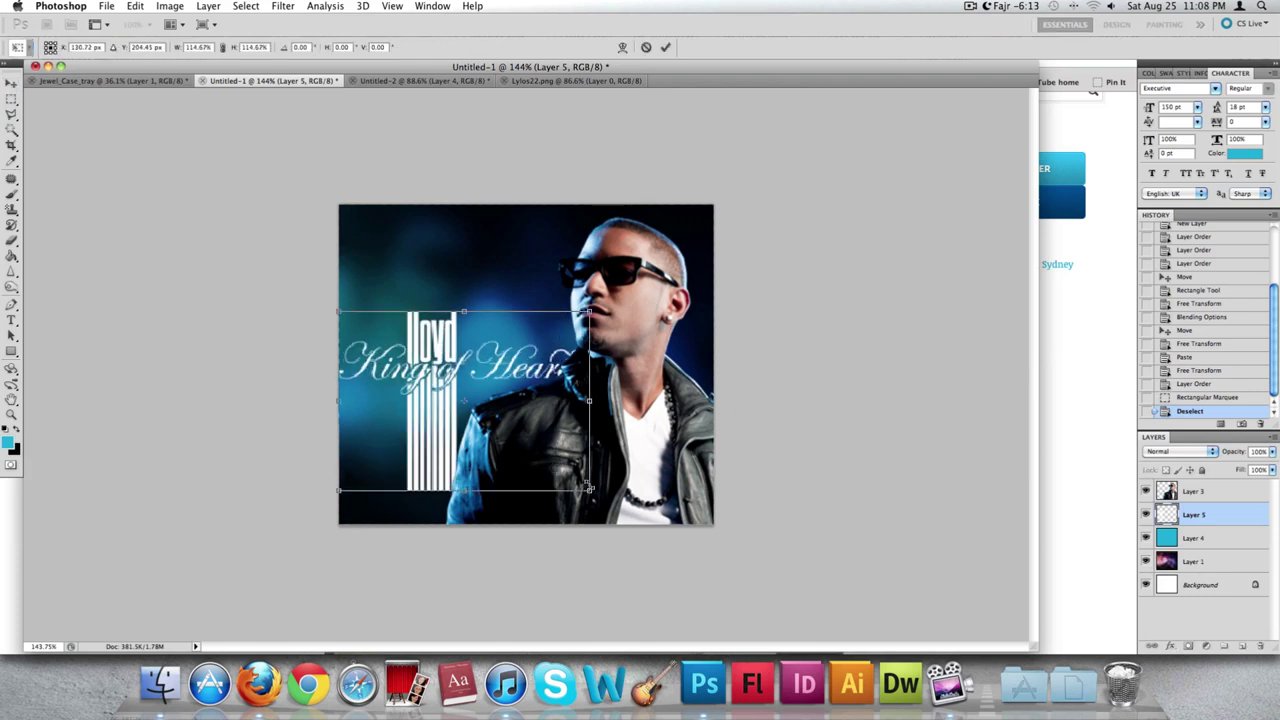
key(Return)
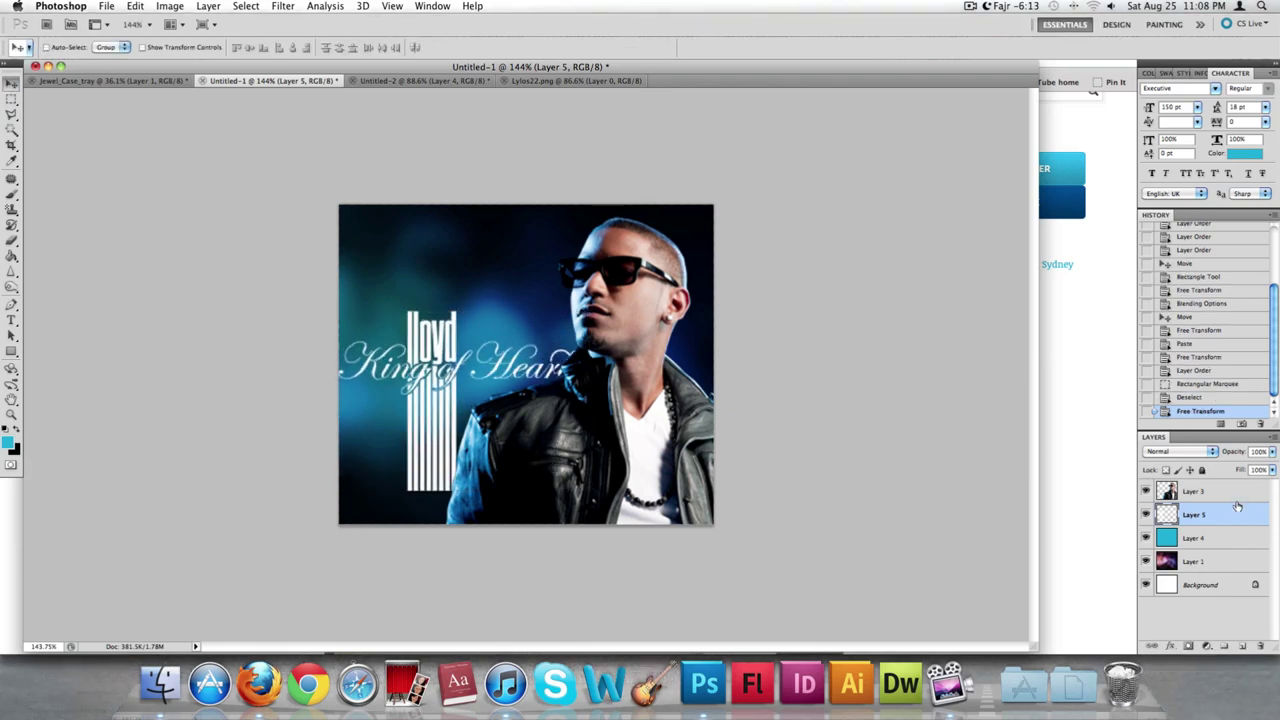
- Move Layer 5 above the artist cutout on Layer 3, and shift the title slightly down and to the right
drag(1237, 507, 1238, 487)
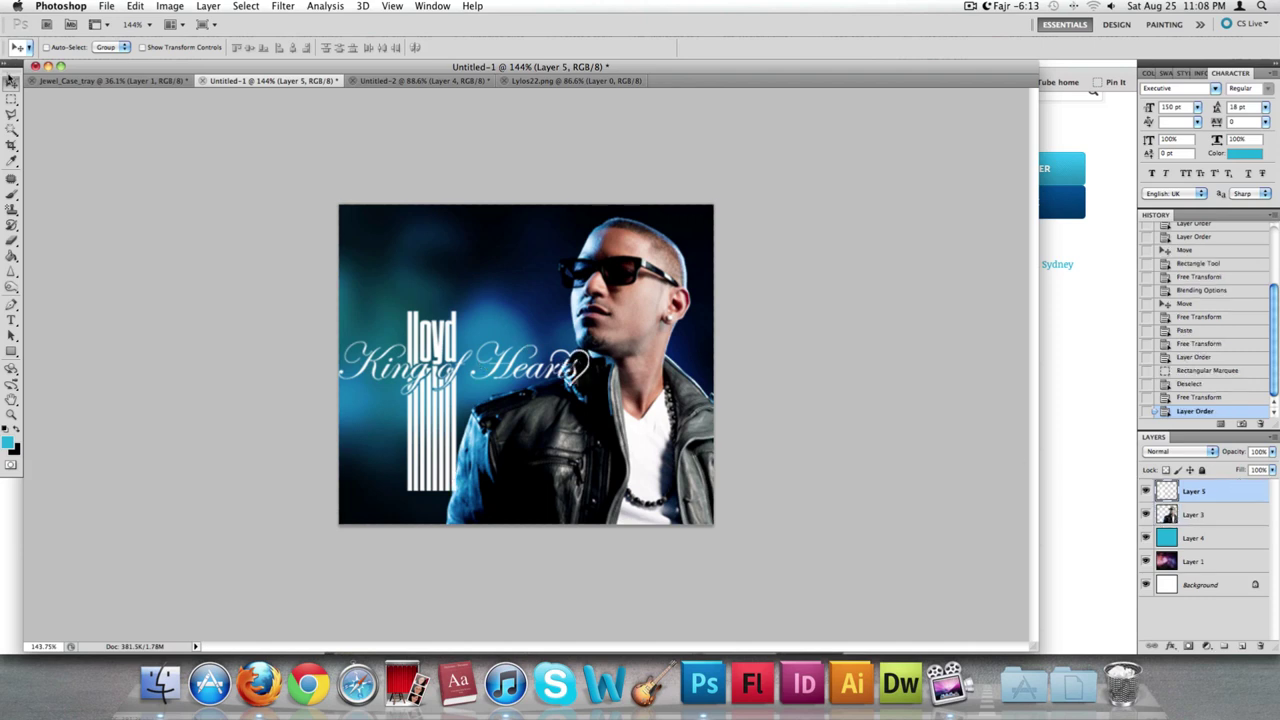
mouse_move(454, 381)
mouse_down()
mouse_move(453, 350)
mouse_move(458, 383)
mouse_up()
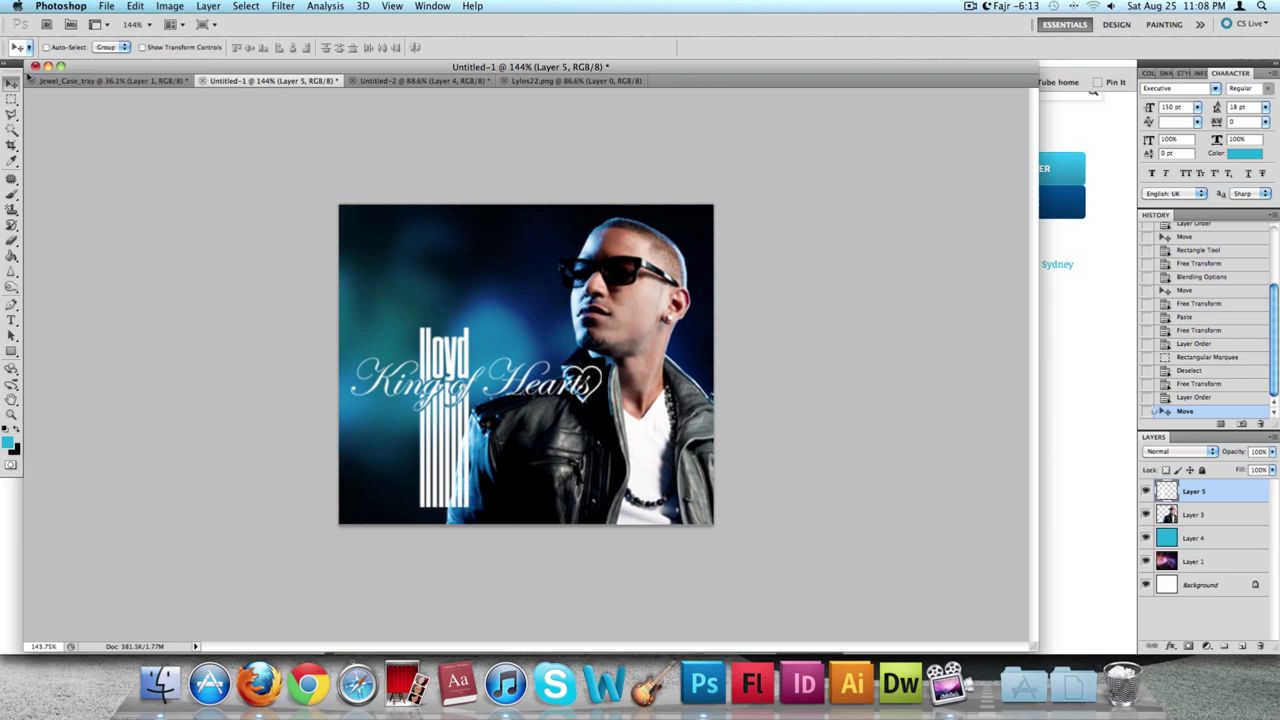
drag(517, 390, 516, 377)
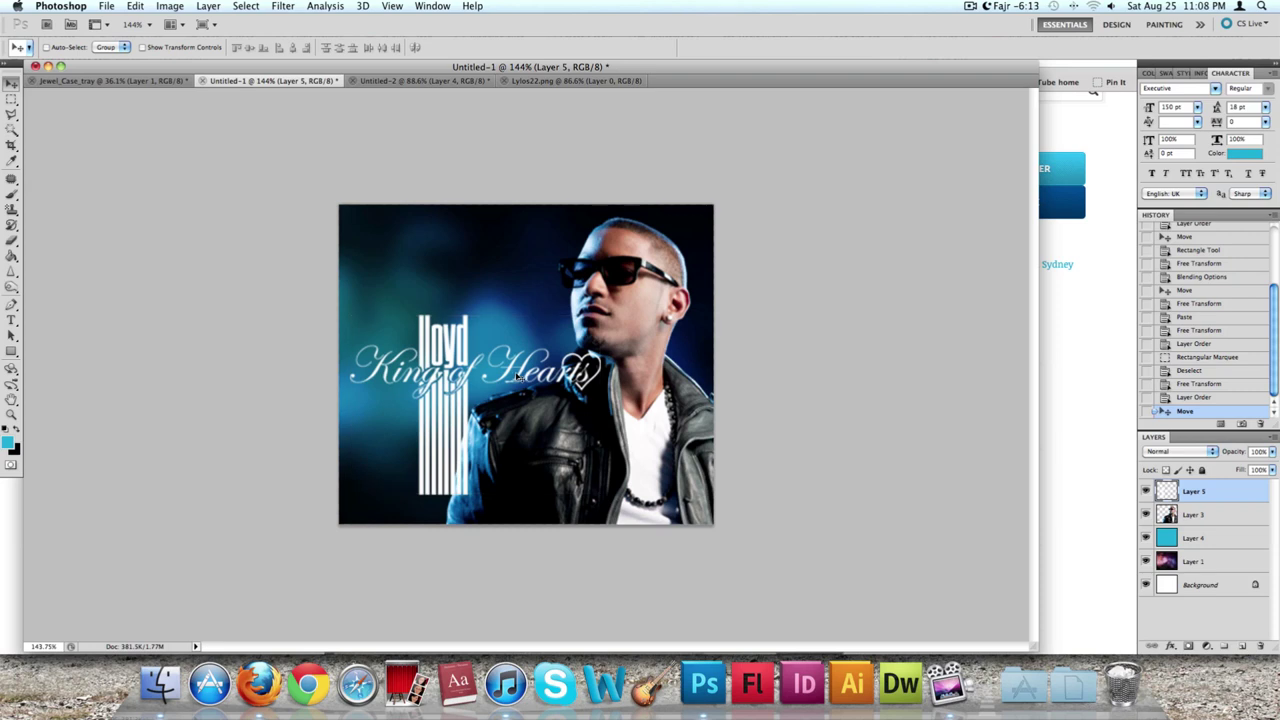
click(1224, 515)
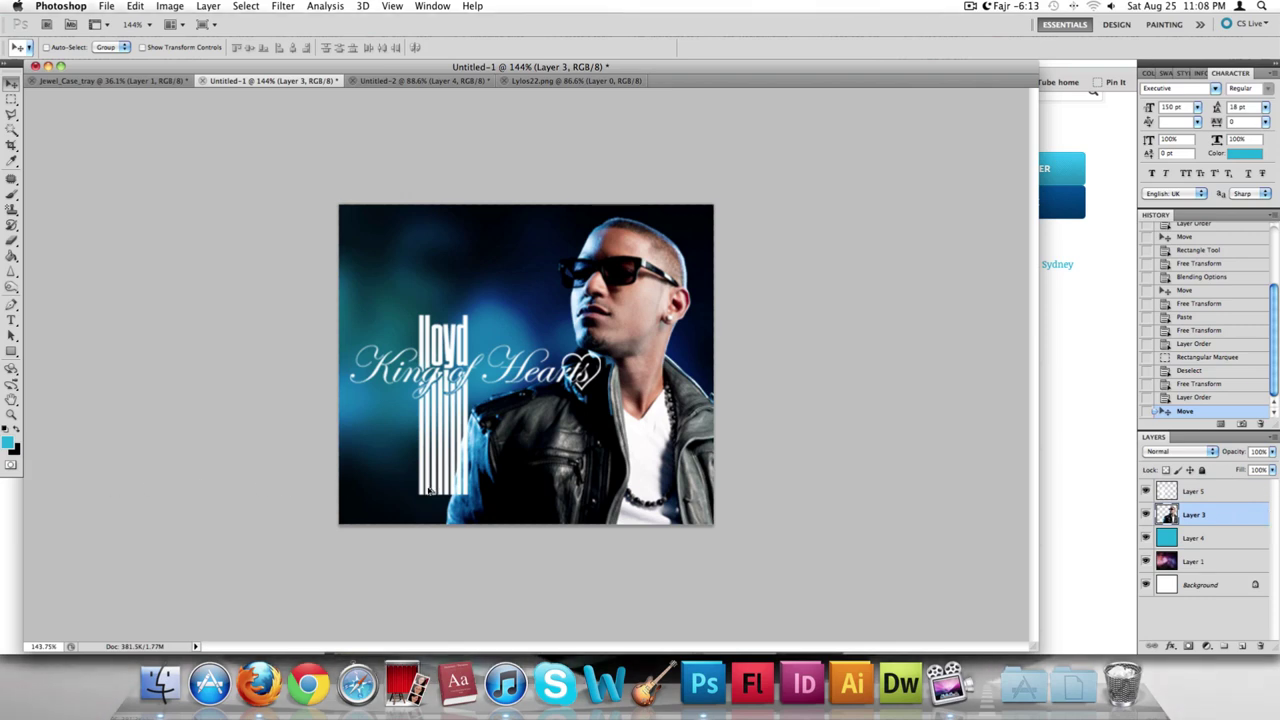
drag(381, 491, 463, 490)
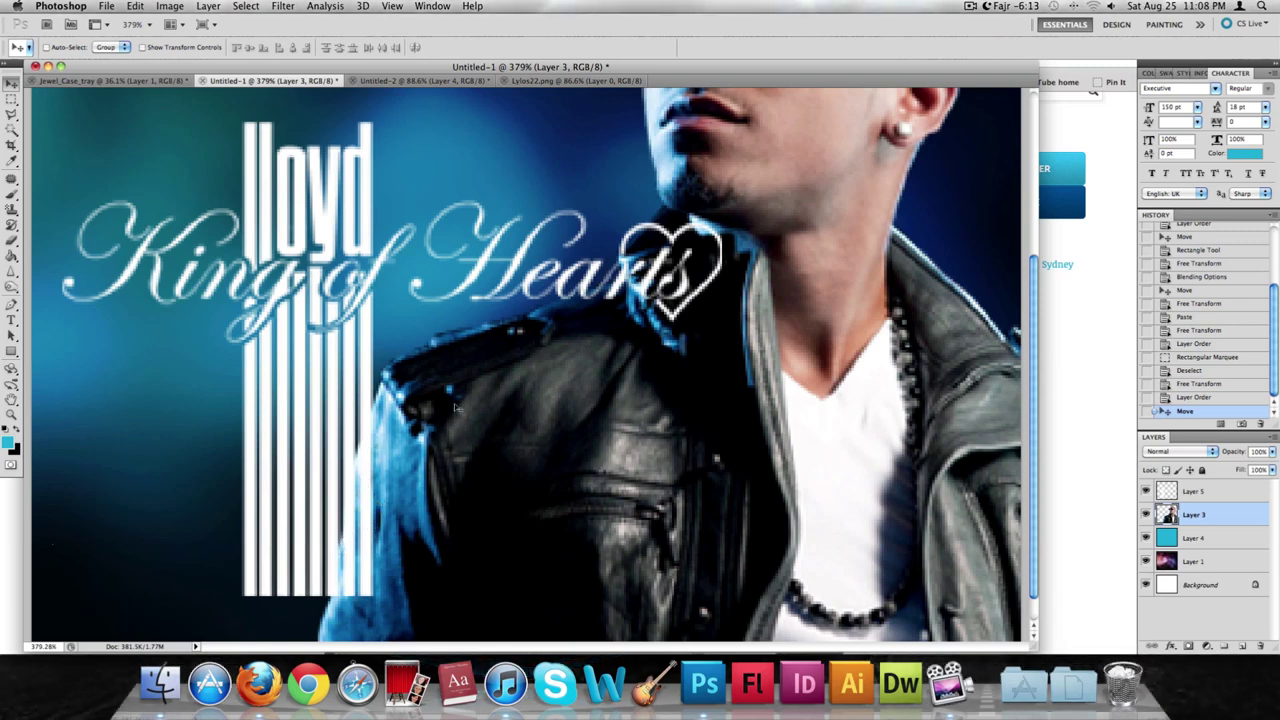
click(11, 97)
scroll(379, 318, down, 2)
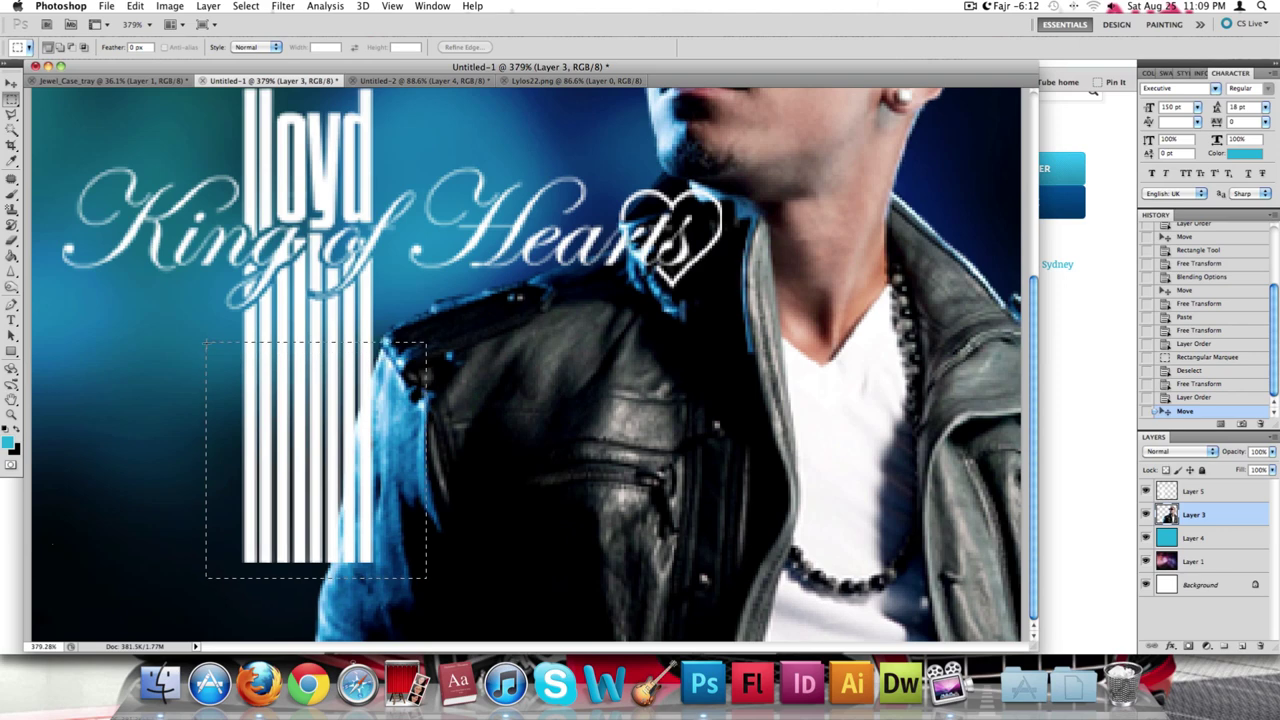
drag(206, 343, 211, 332)
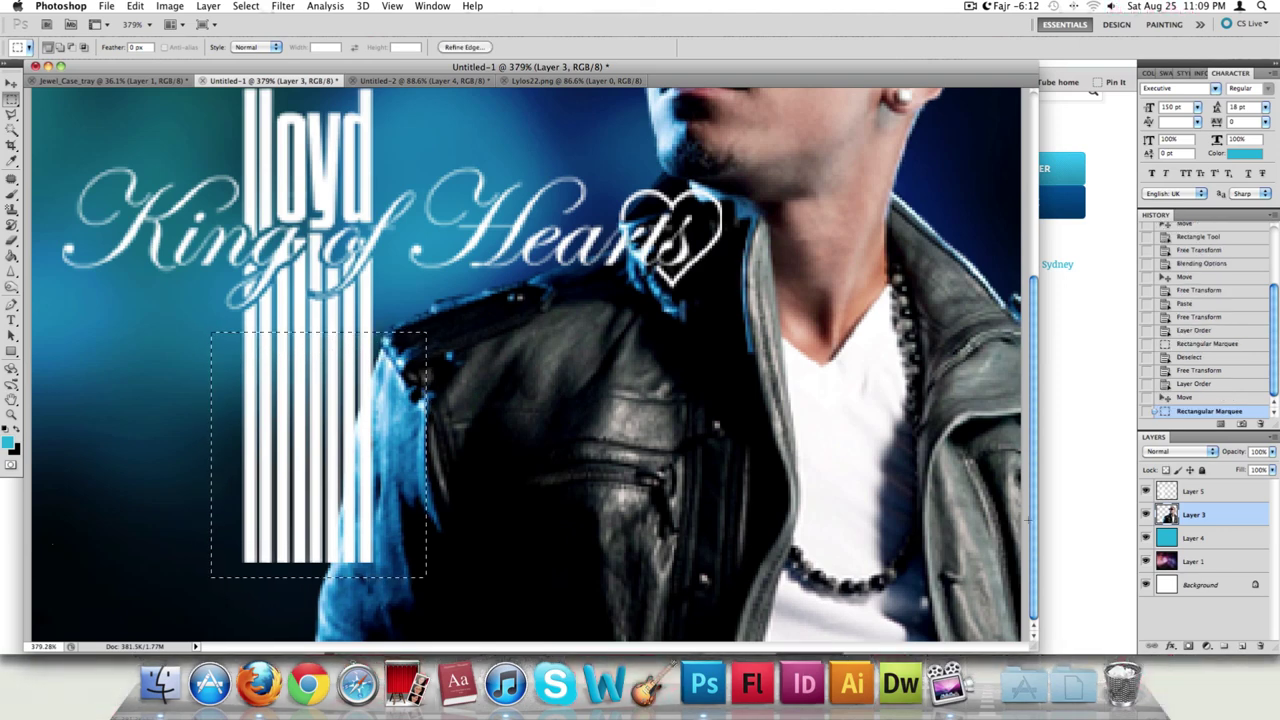
- Select the lower part of the title's vertical stripes on Layer 5 with a rectangular marquee, copy it, and clear it from the layer
click(1229, 495)
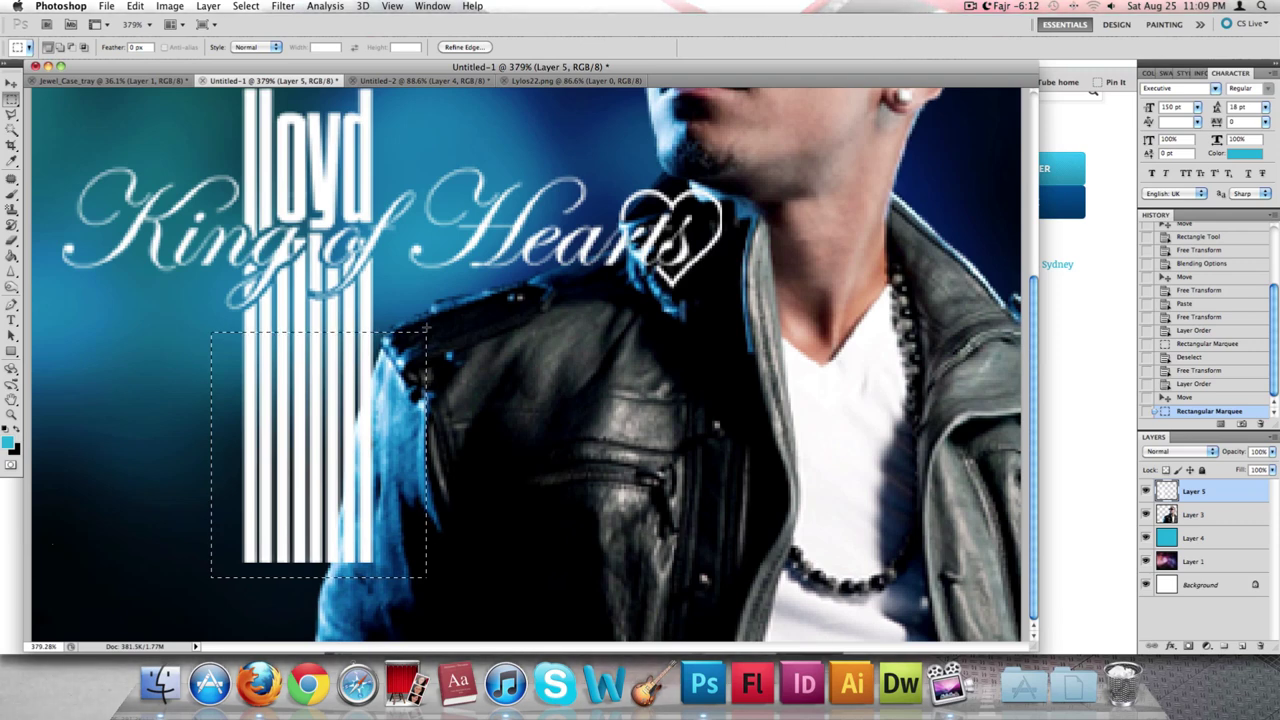
click(418, 352)
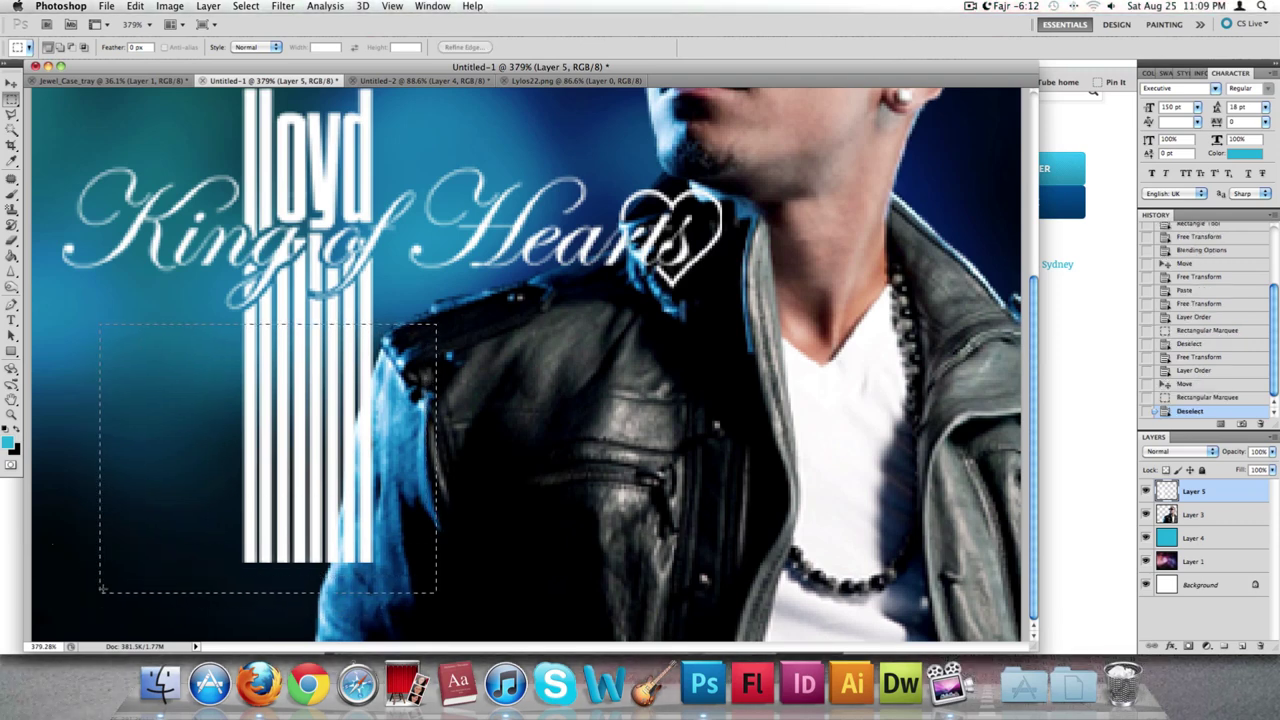
drag(102, 590, 102, 590)
click(398, 582)
drag(155, 345, 157, 352)
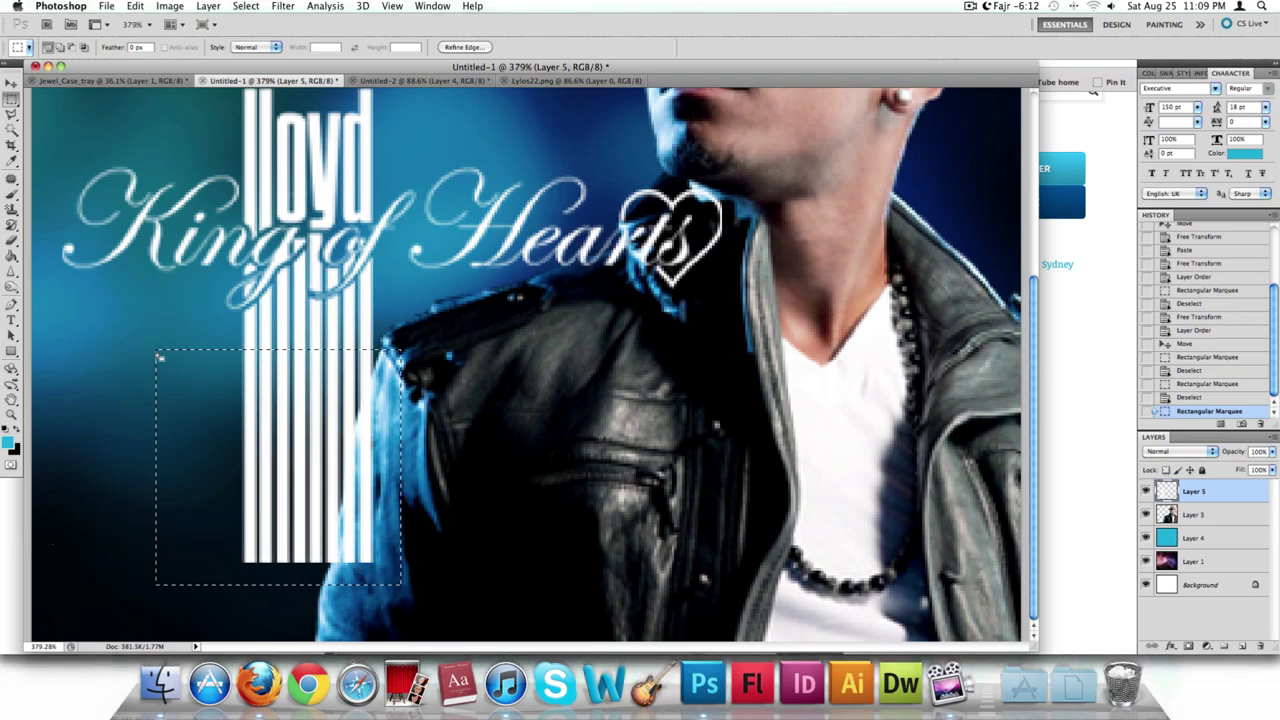
key(Delete)
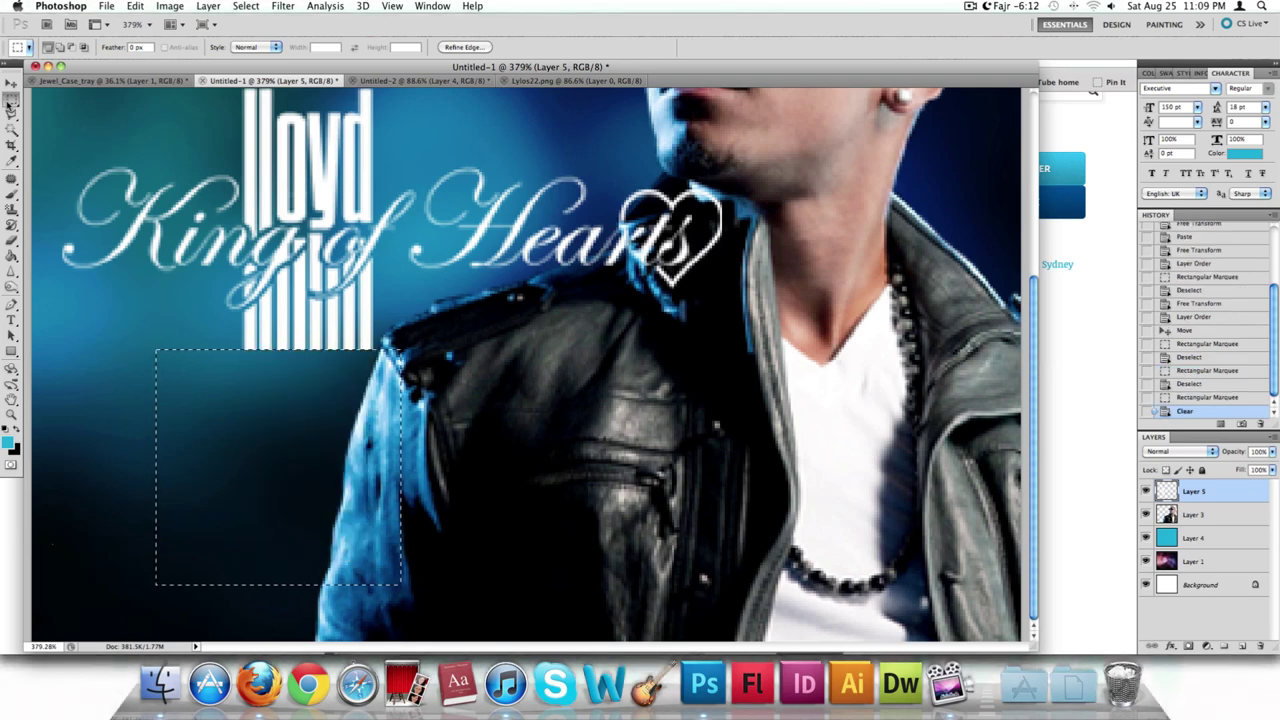
key(ctrl+d)
- Paste the copied lower stripes in place on a new layer above Layer 5
scroll(250, 140, down, 2)
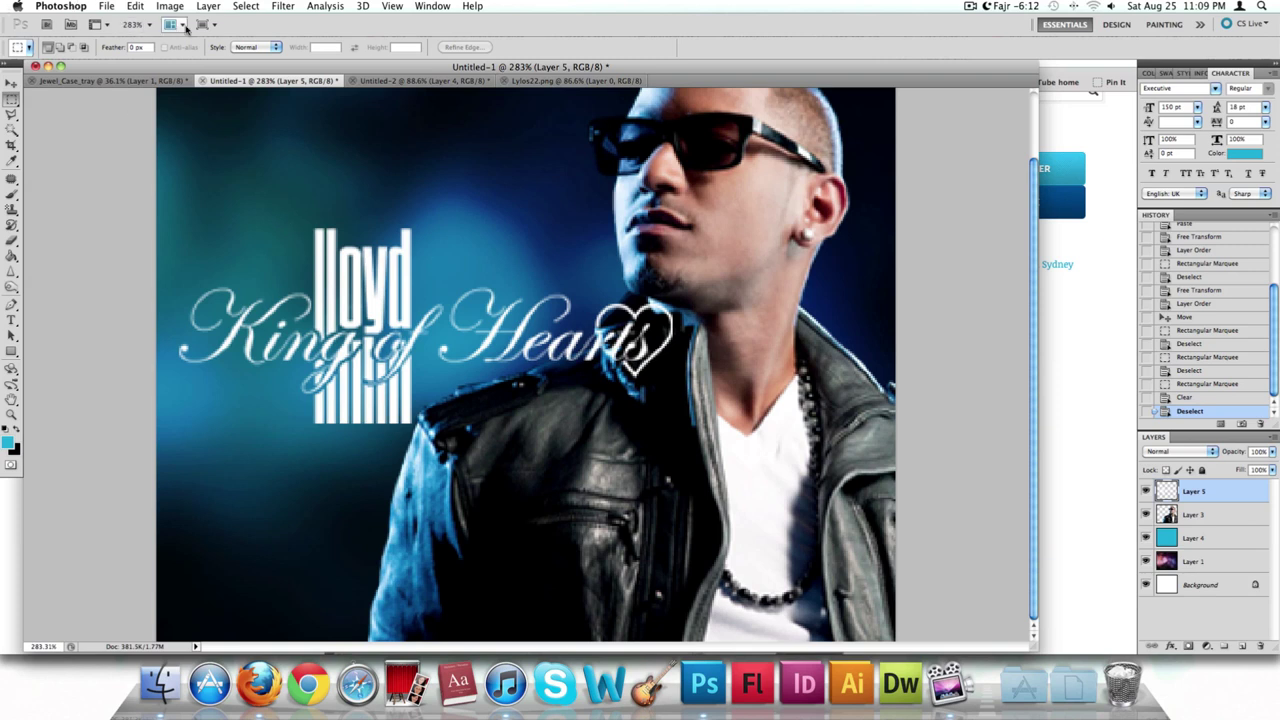
click(135, 6)
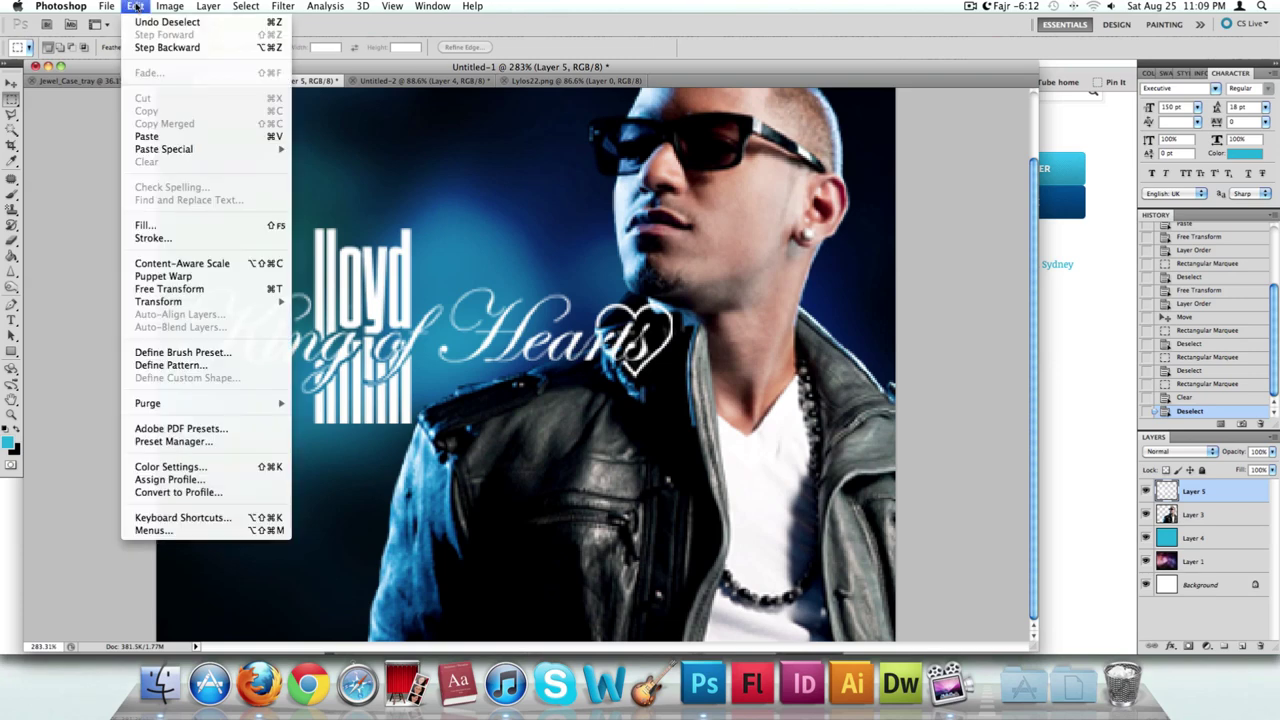
mouse_move(228, 150)
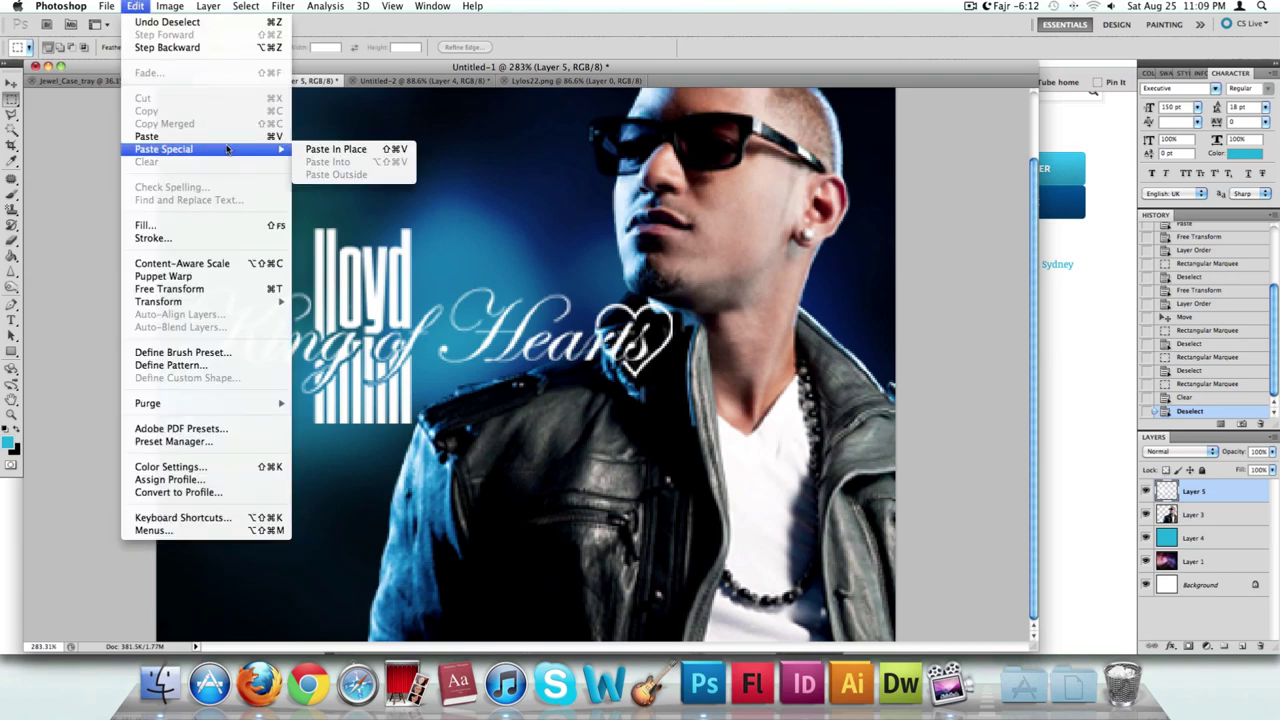
click(313, 150)
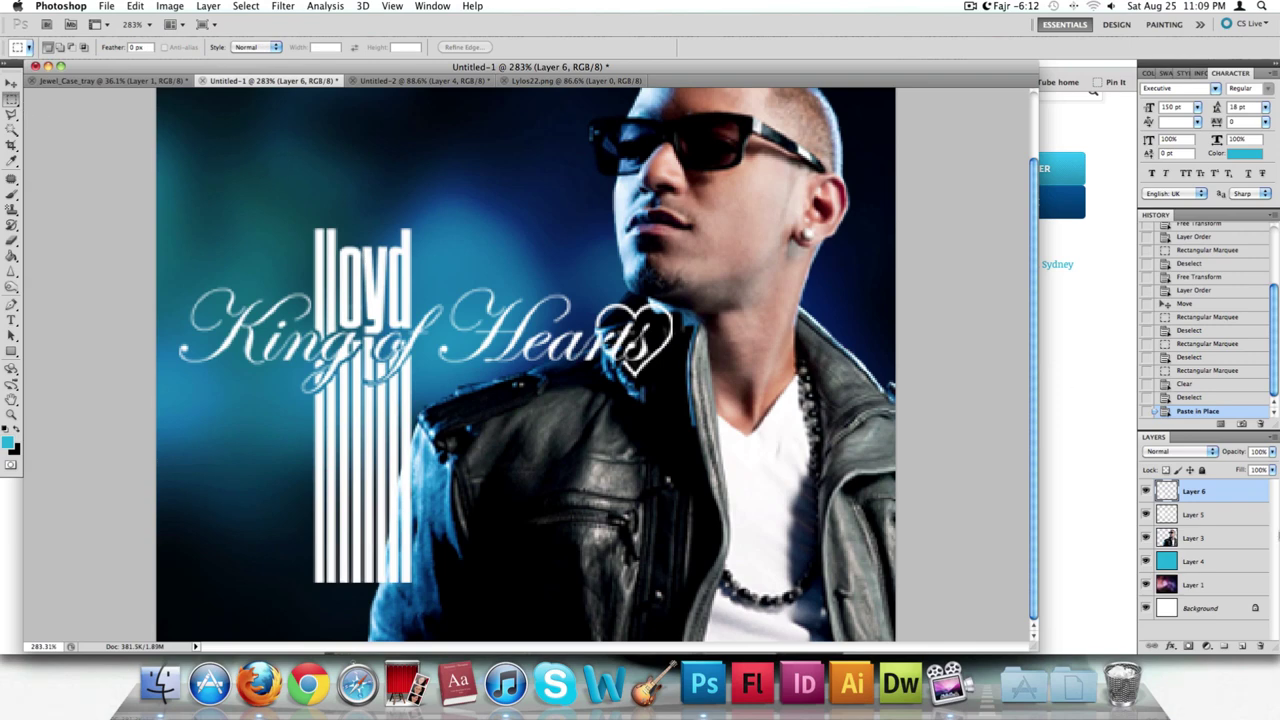
- Move Layer 6 below the artist cutout on Layer 3, and stretch its stripes down past the cover's lower edge to about 151% height
drag(1215, 490, 1218, 549)
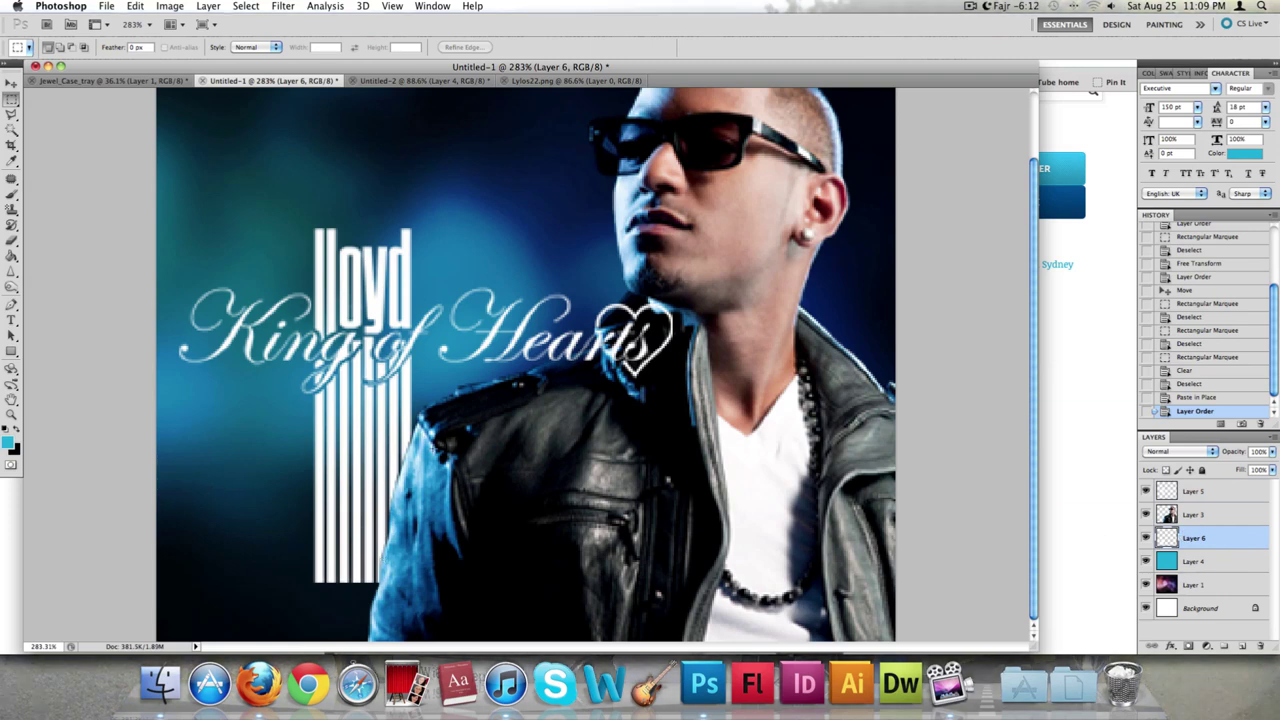
scroll(430, 448, down, 2)
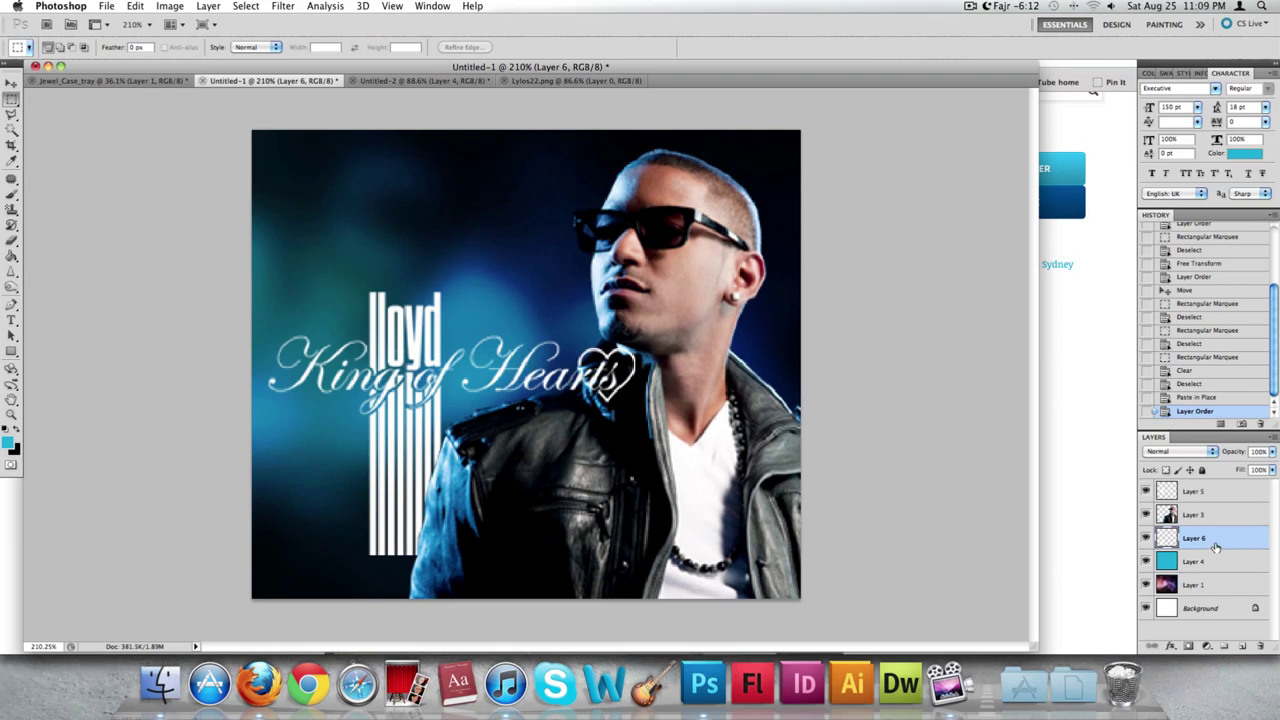
key(super+t)
drag(405, 558, 405, 618)
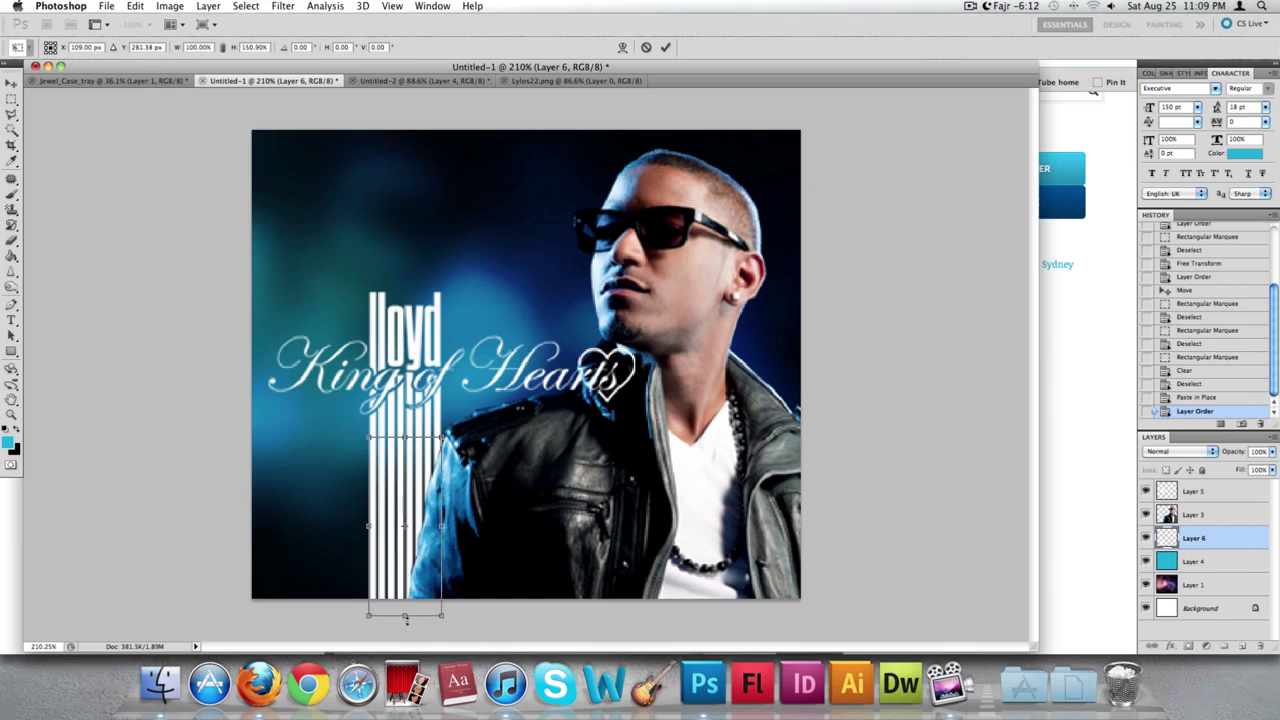
key(Return)
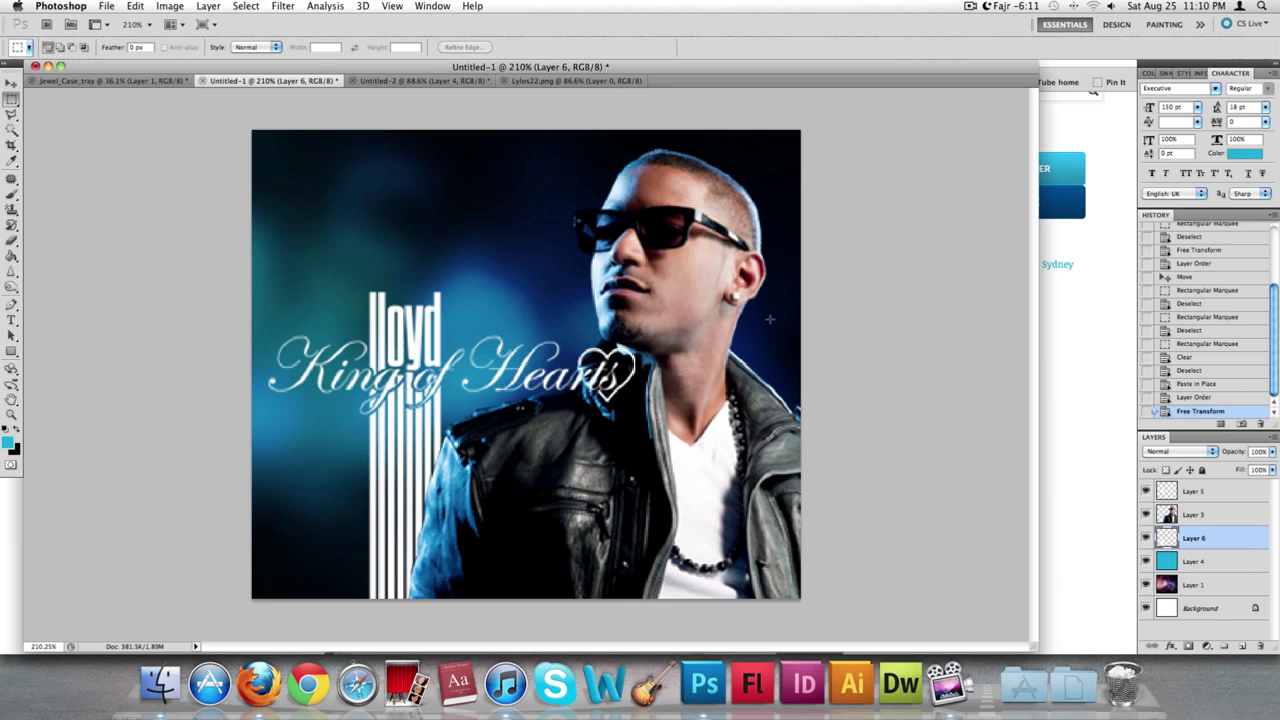
scroll(519, 345, down, 3)
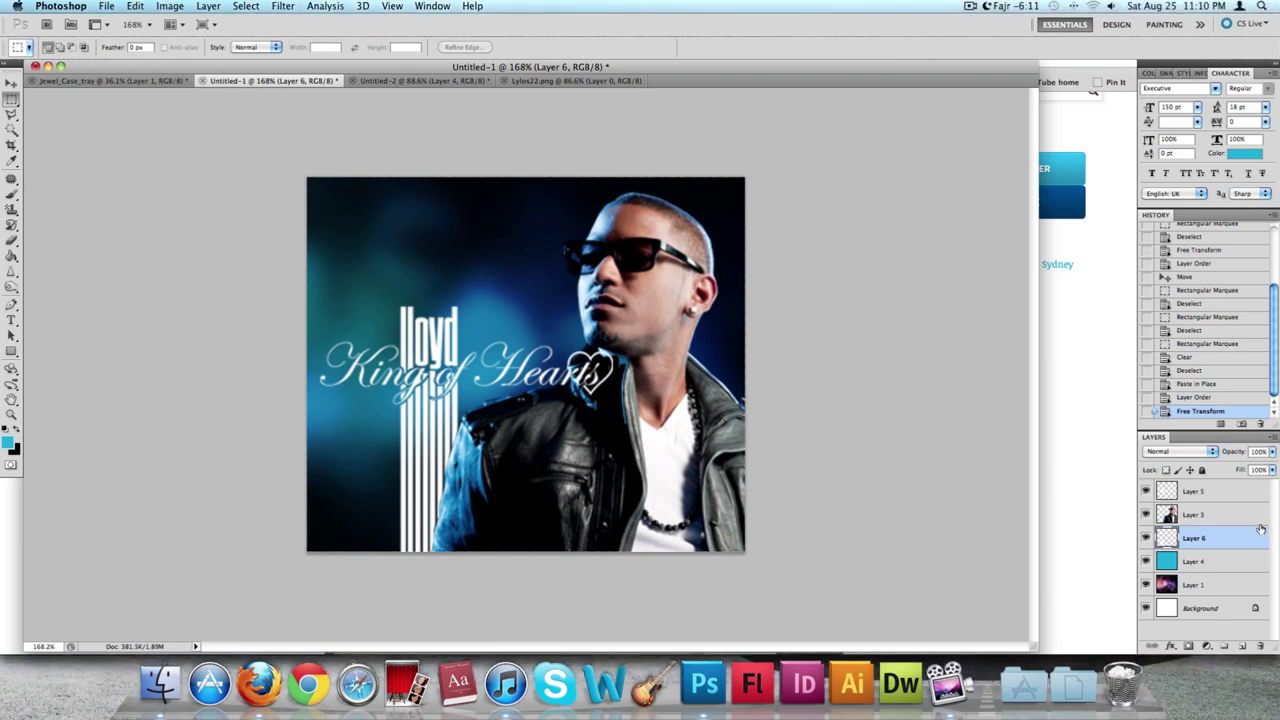
- Select the upper tips of the title's vertical stripes on Layer 5 with a wide, shallow rectangular marquee
click(1193, 491)
scroll(284, 297, up, 3)
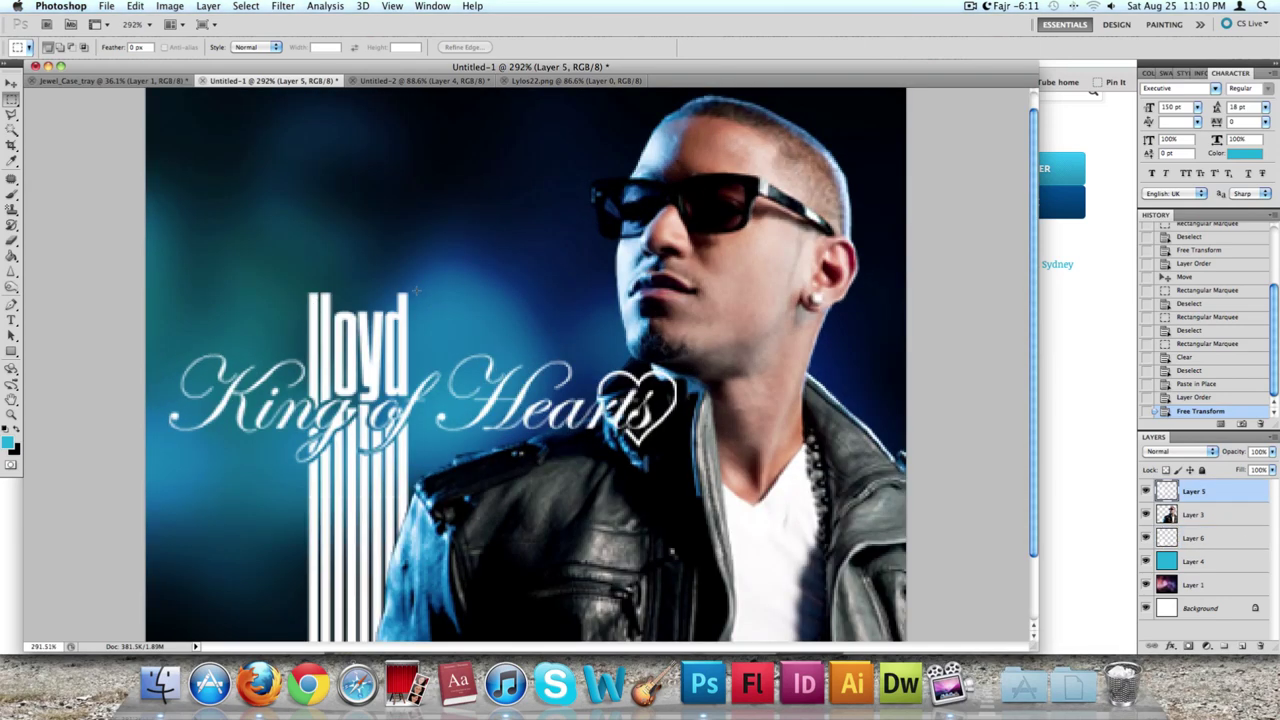
drag(400, 278, 178, 320)
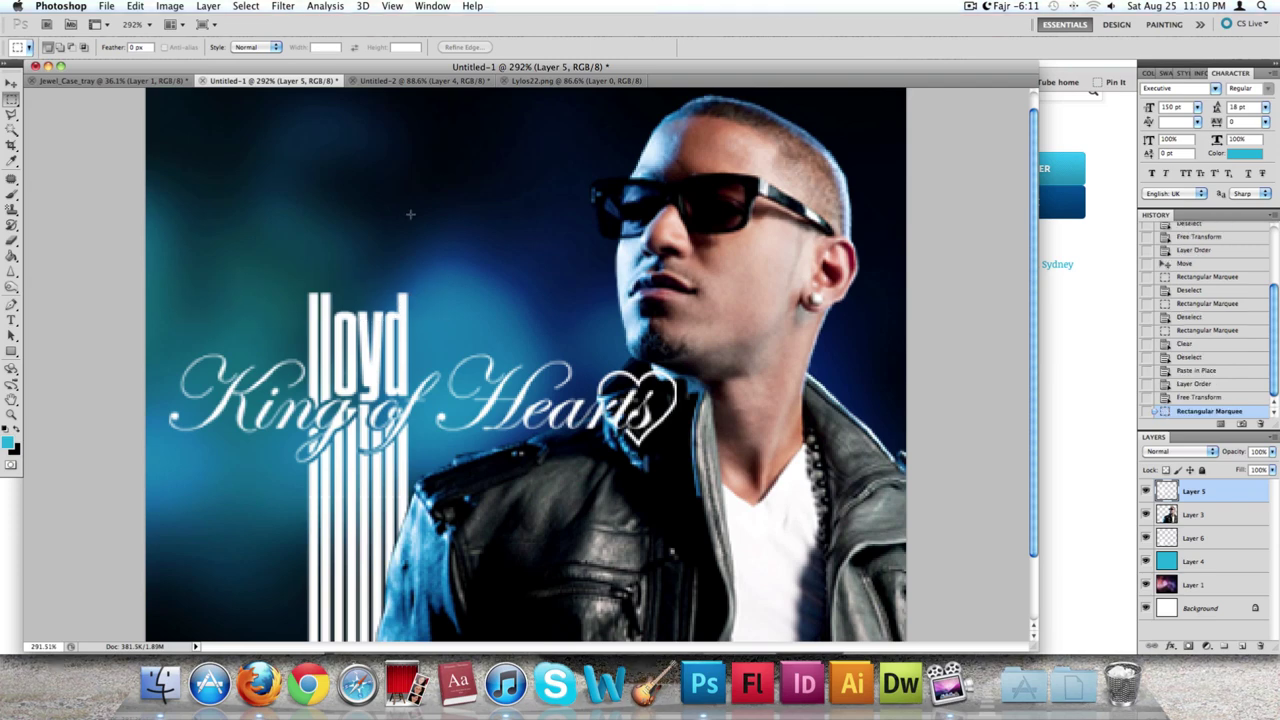
key(ctrl+d)
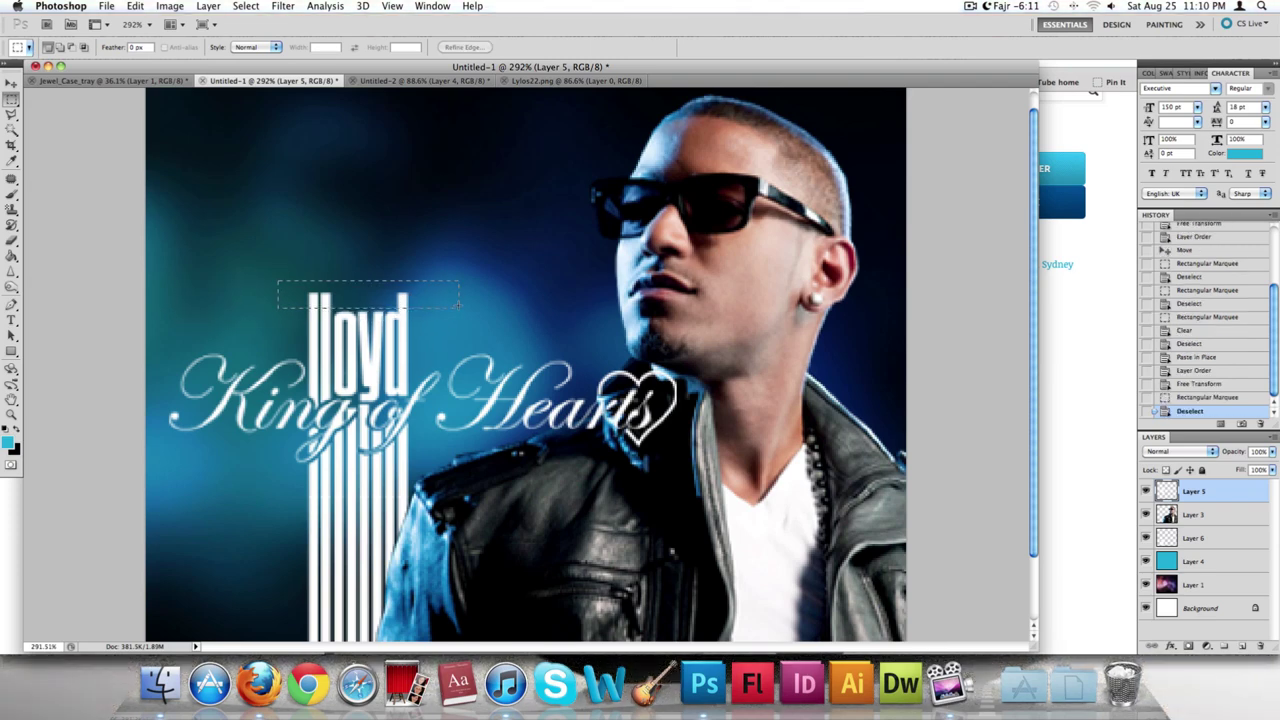
drag(460, 300, 460, 304)
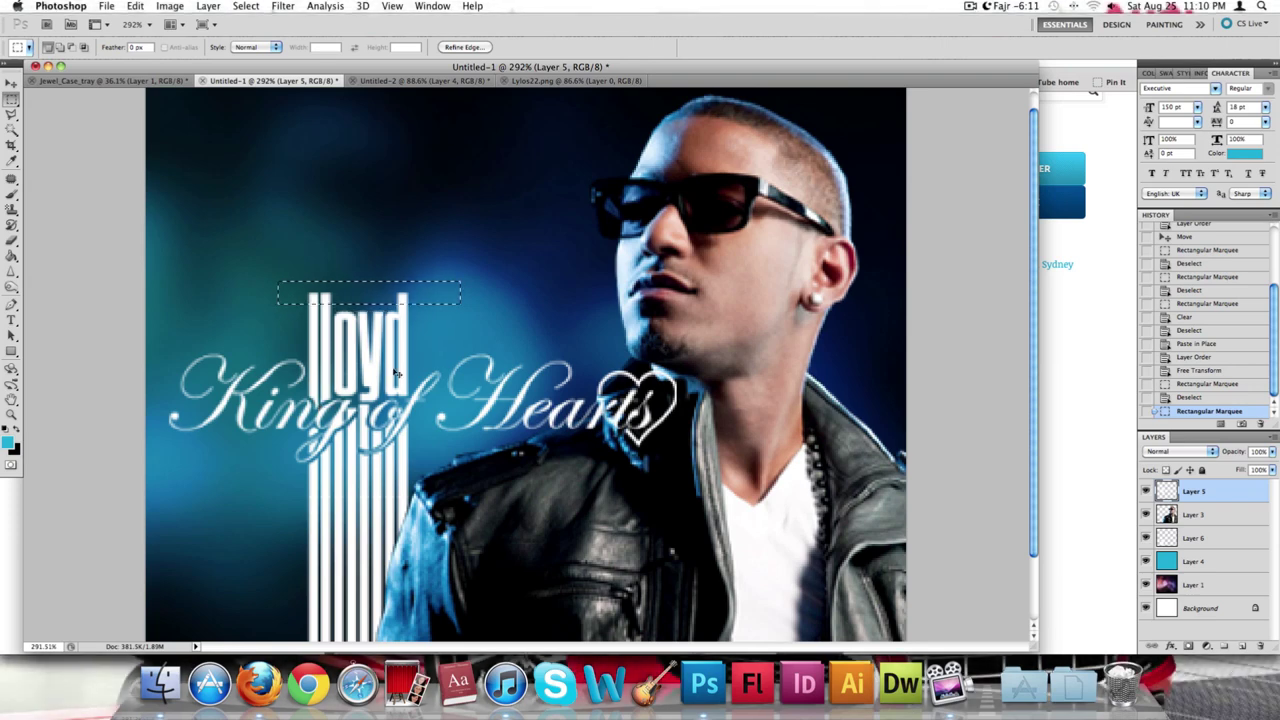
- Stretch the selected stripe tips upward until they extend past the cover's upper edge, and clear the selection
key(super+t)
drag(367, 203, 367, 143)
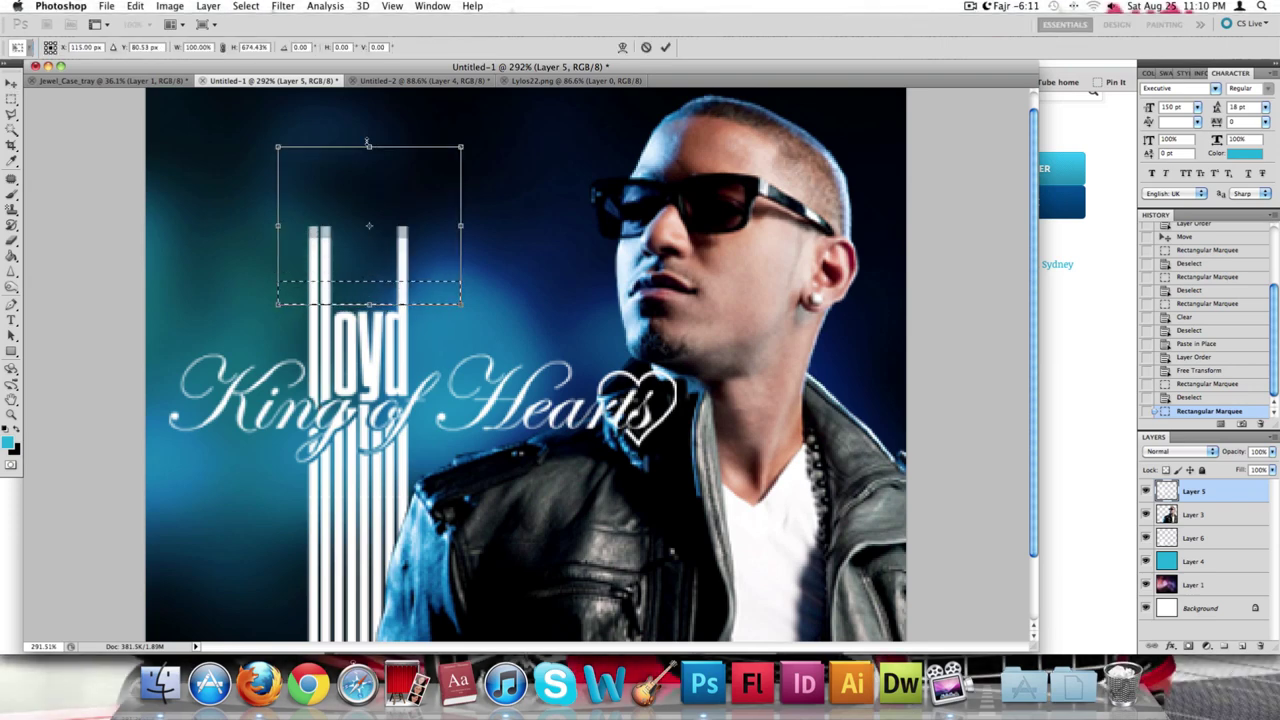
key(super+minus)
key(super+minus)
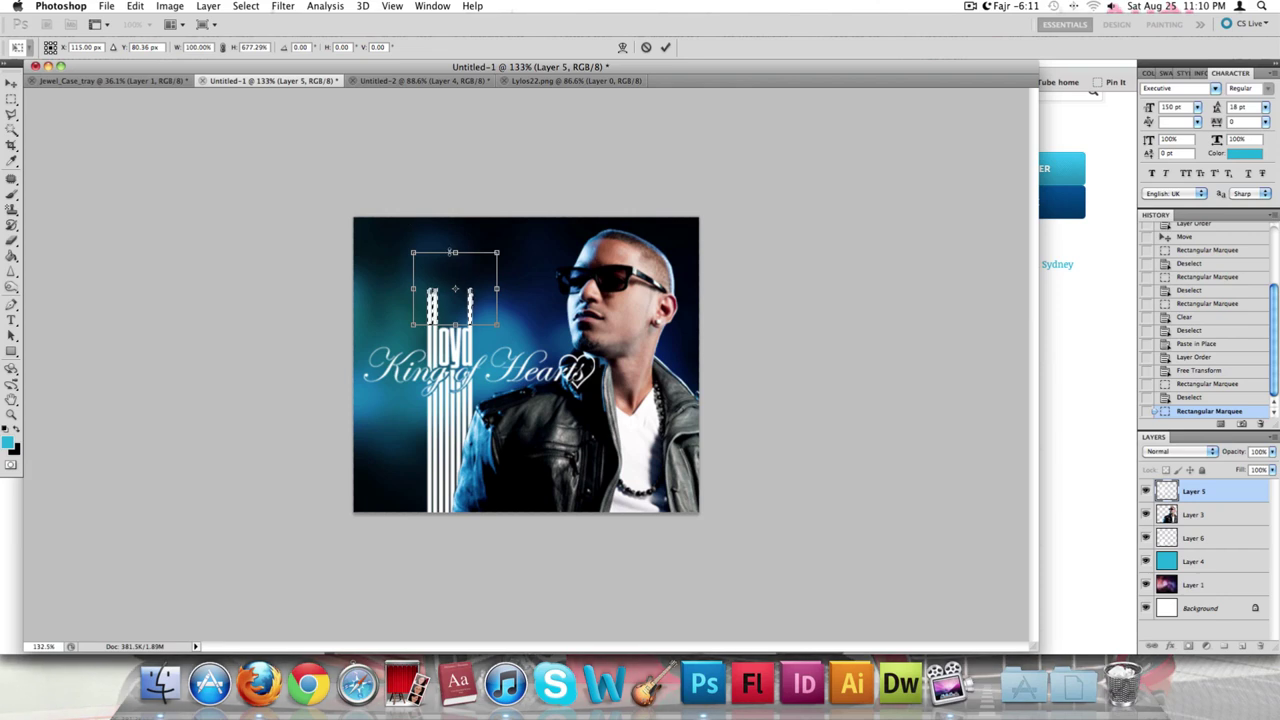
drag(455, 252, 449, 98)
key(Return)
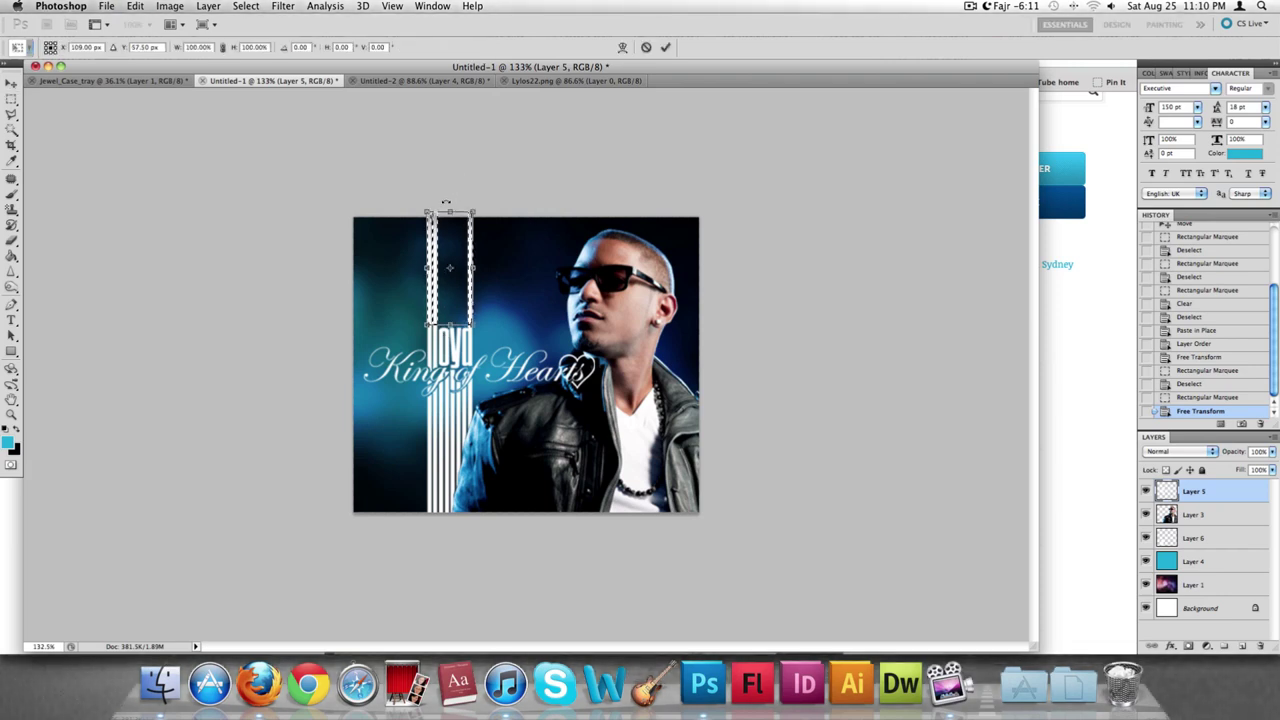
drag(450, 210, 449, 183)
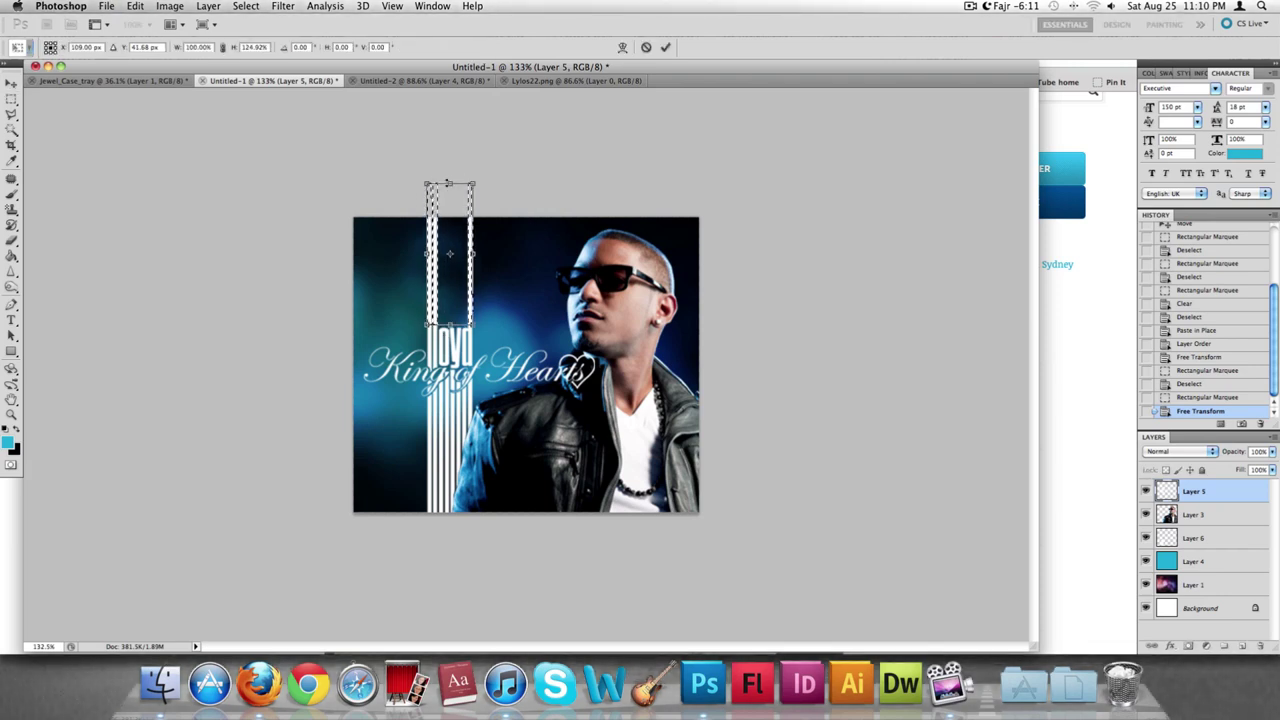
key(Return)
key(super+d)
scroll(460, 240, up, 3)
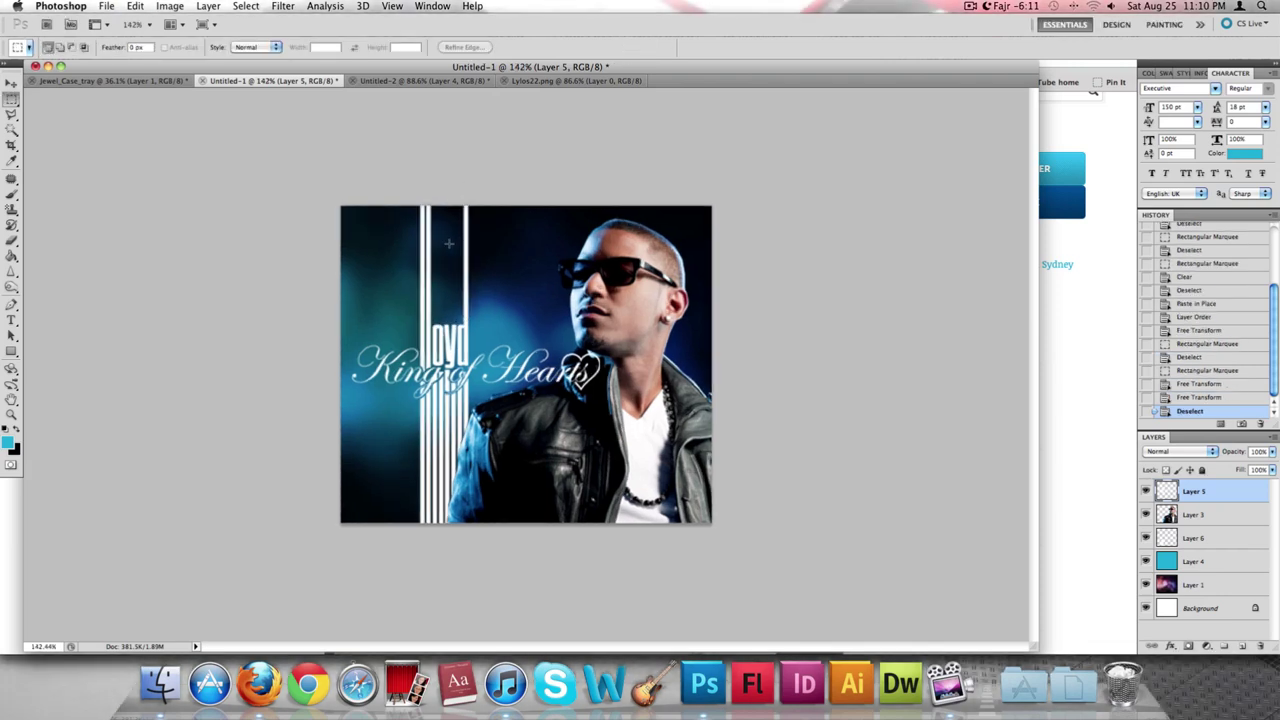
scroll(448, 243, up, 1)
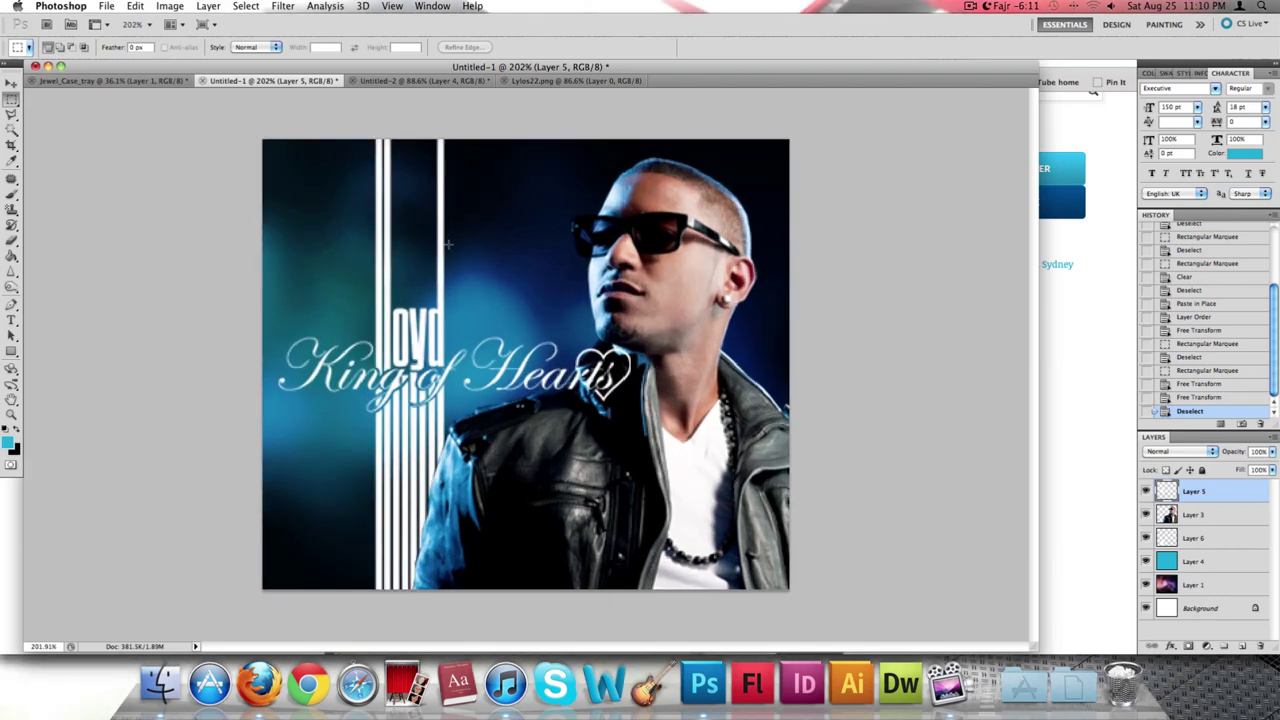
scroll(448, 243, down, 1)
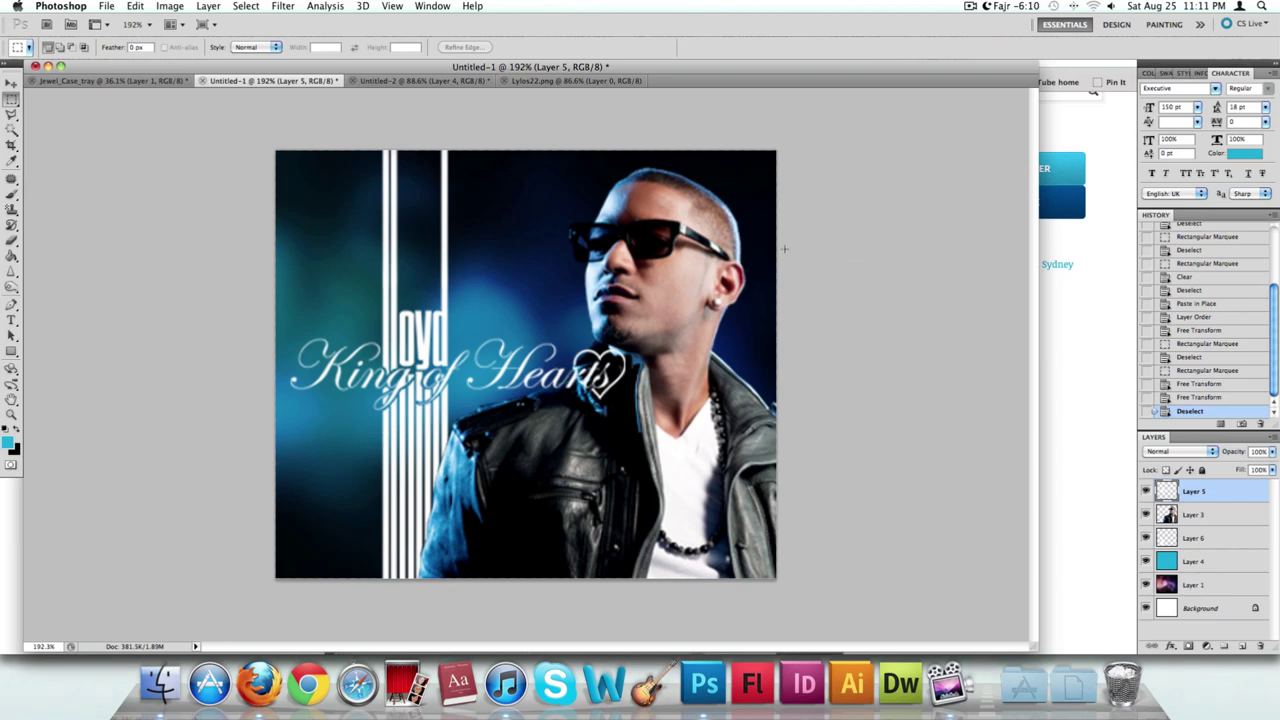
- Switch to Firefox and search Google Images for "TEXTURE", limiting the results to large images
click(1071, 323)
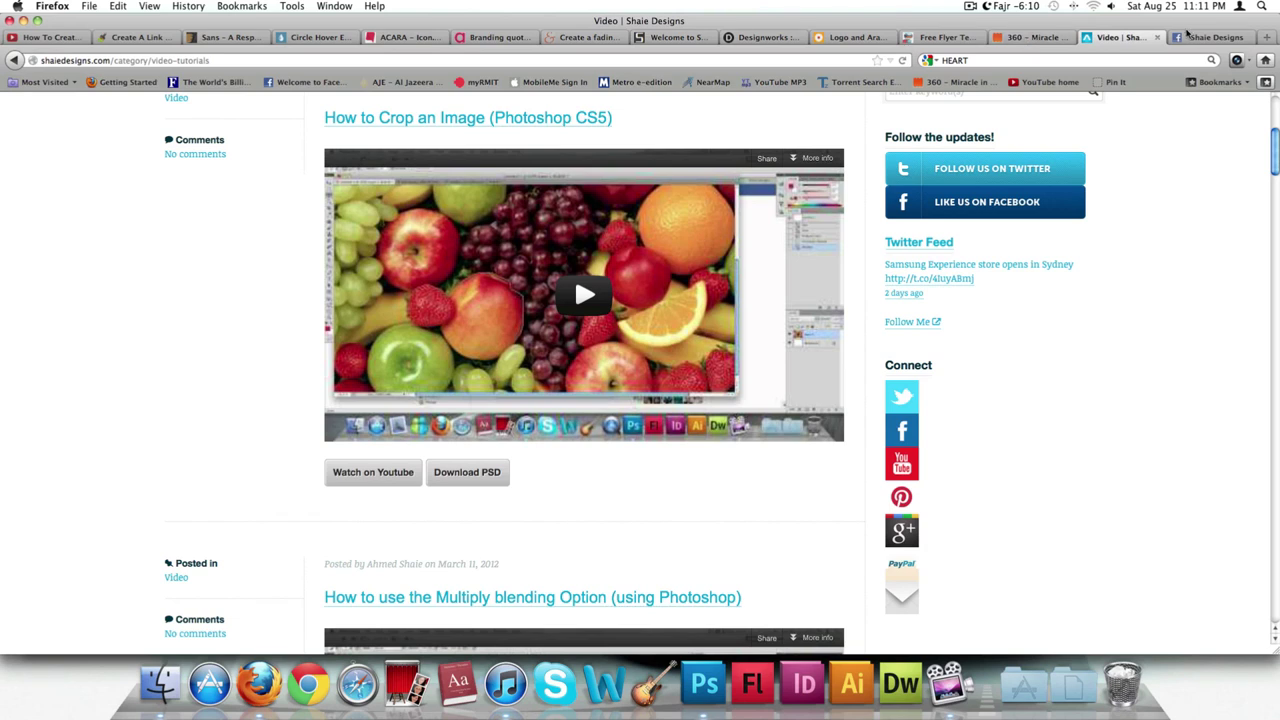
key(ctrl+Tab)
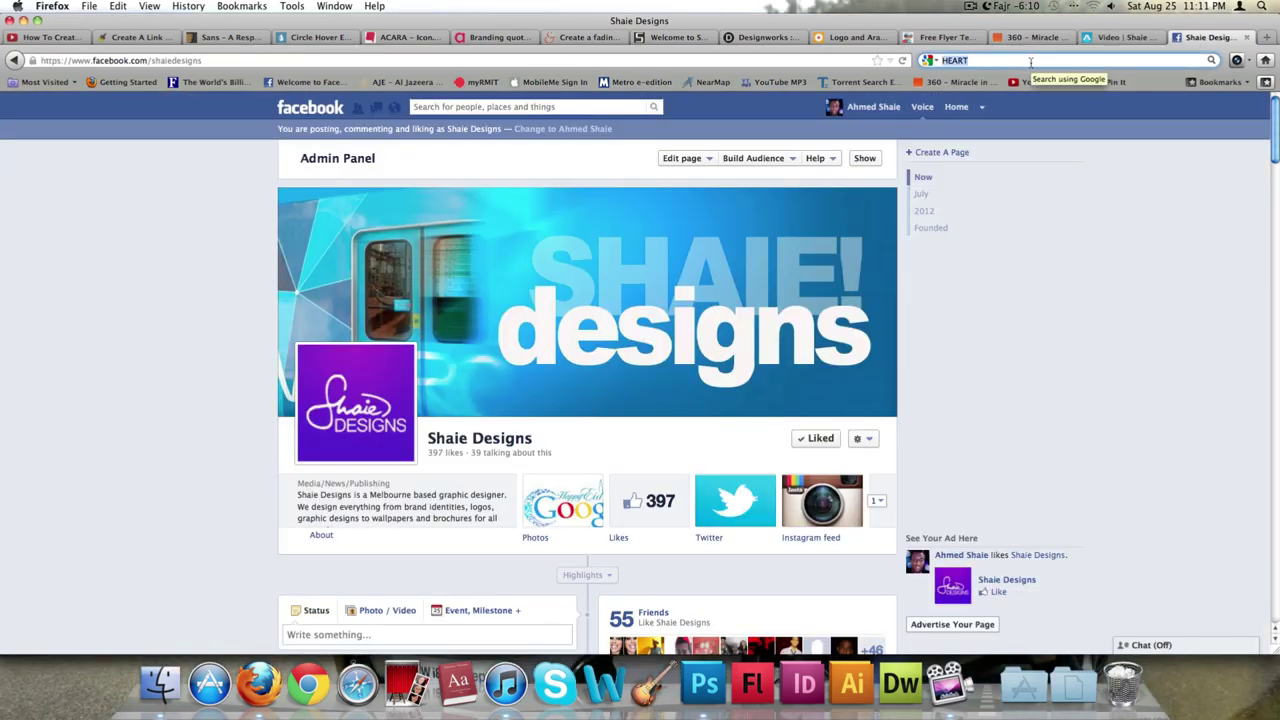
text(TEXUT)
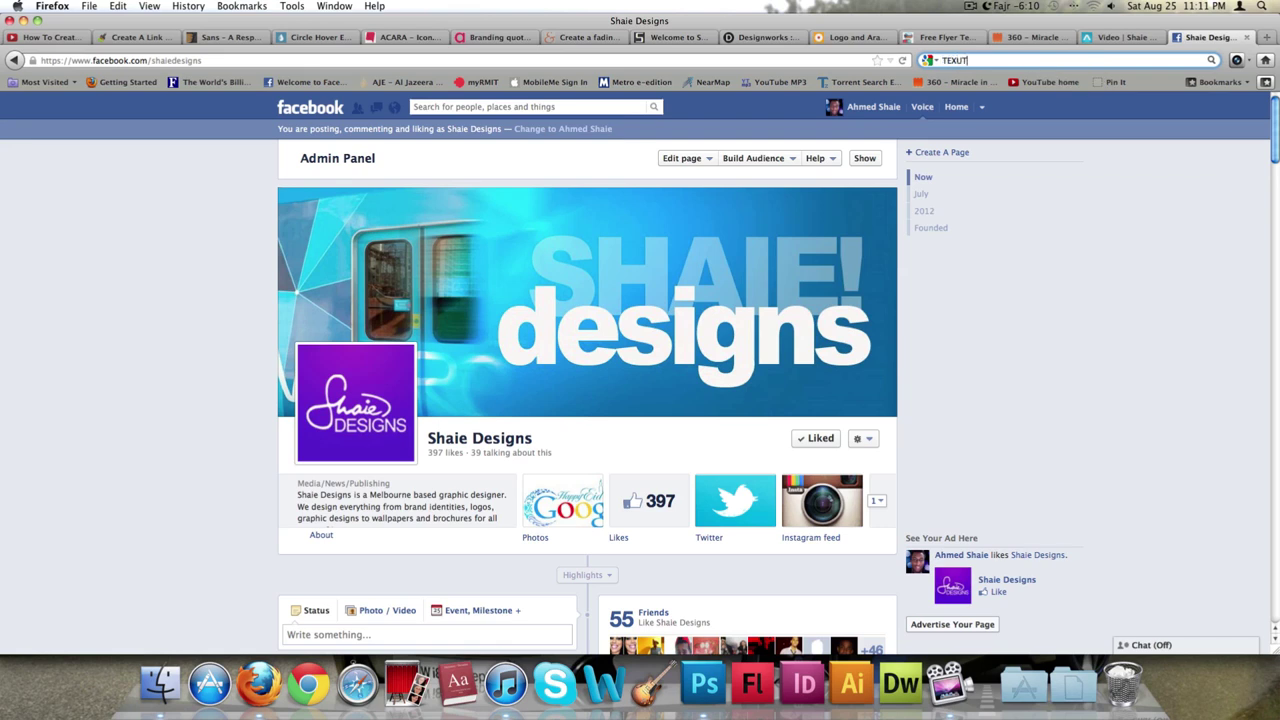
text(E)
key(Return)
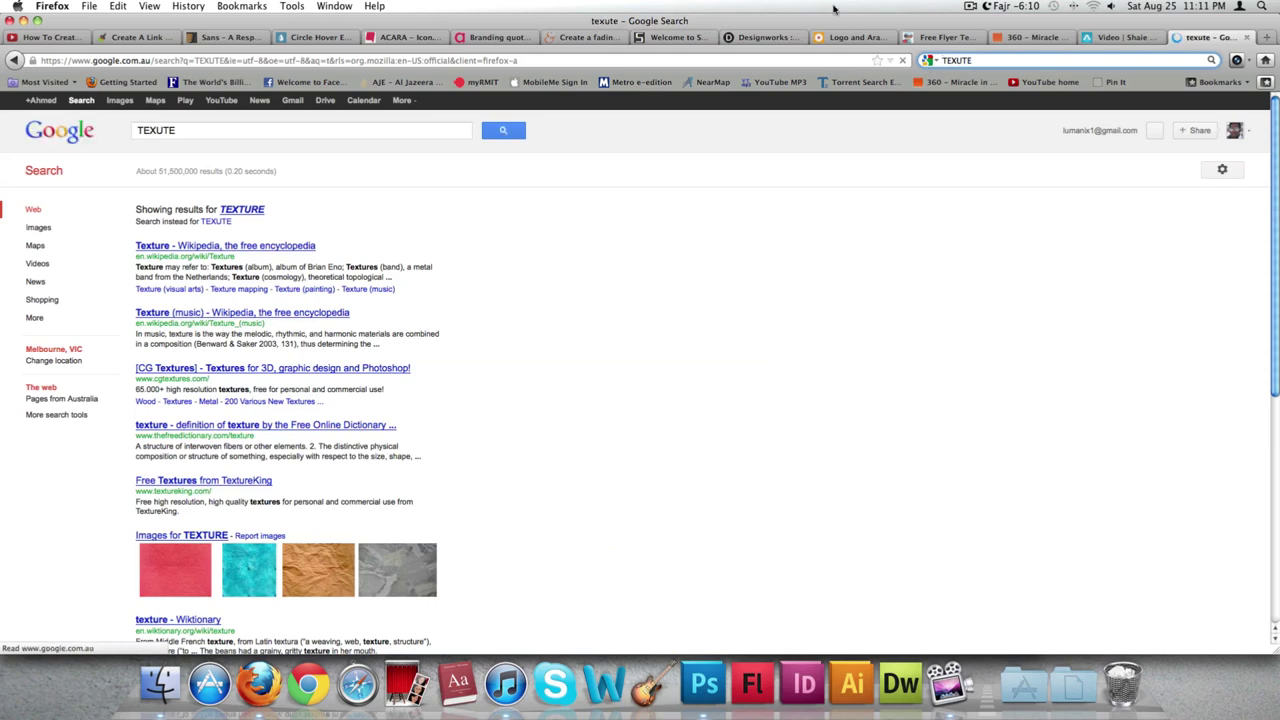
click(250, 209)
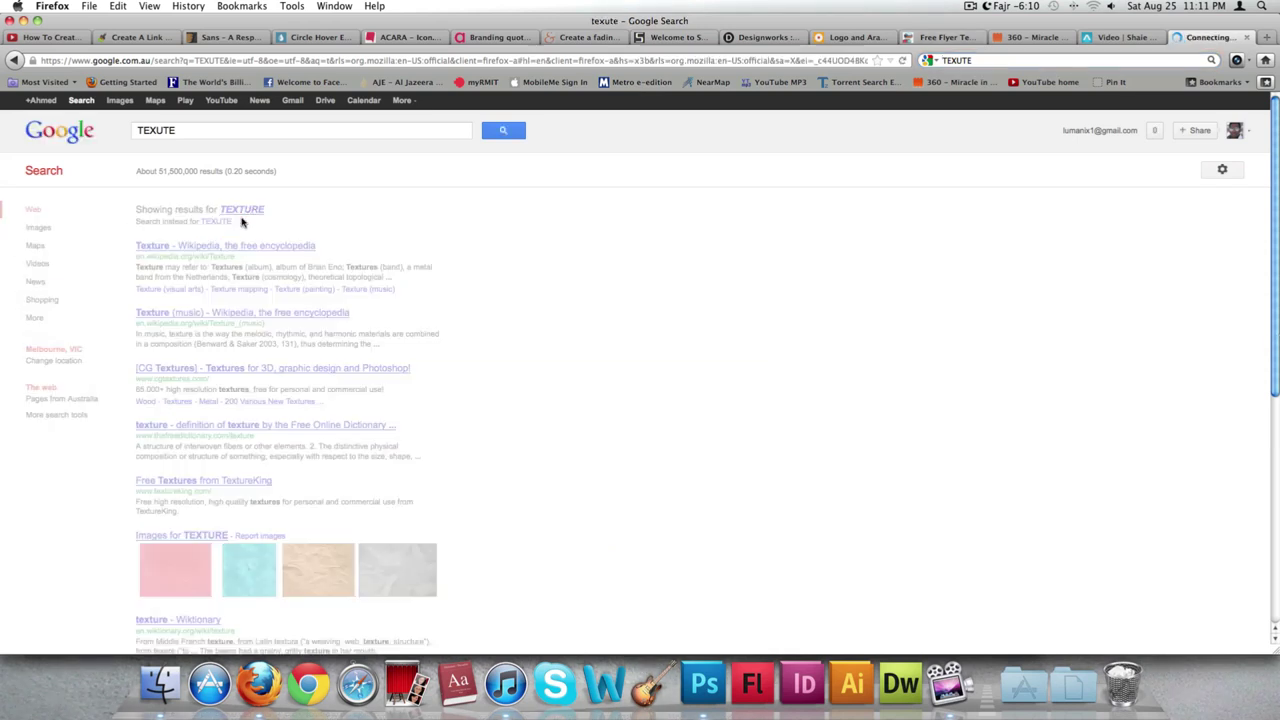
click(121, 102)
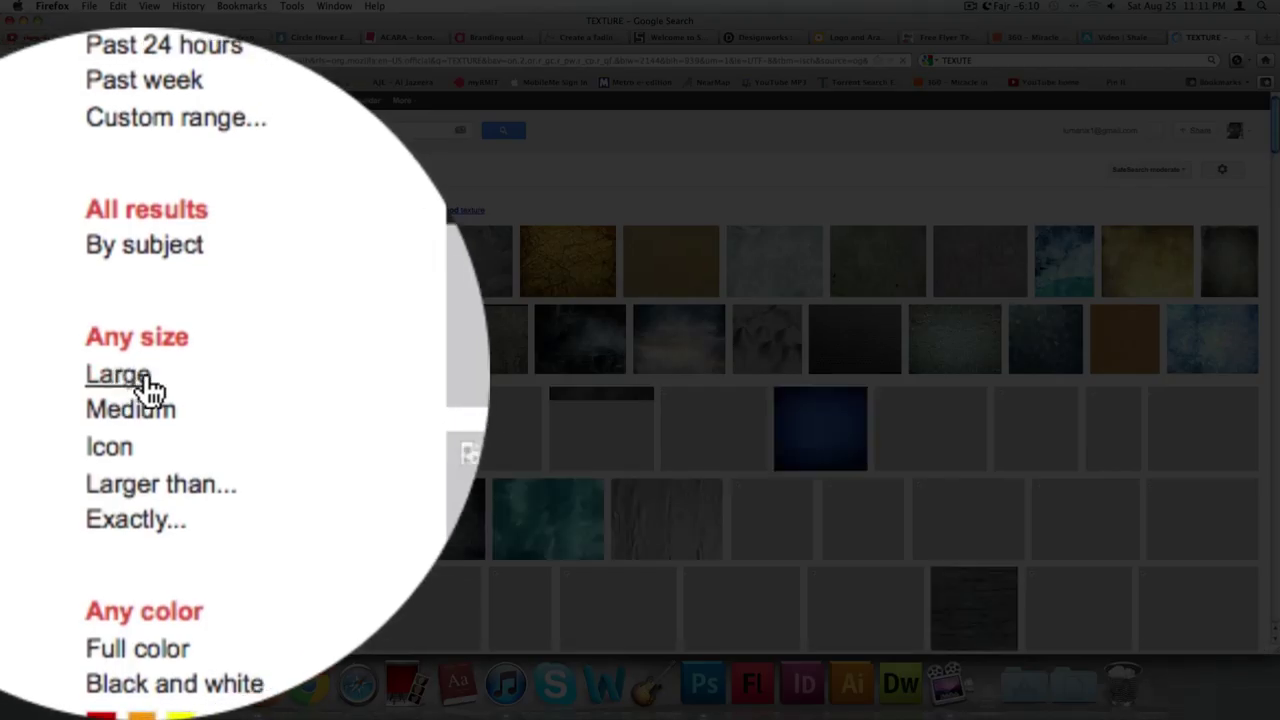
click(37, 461)
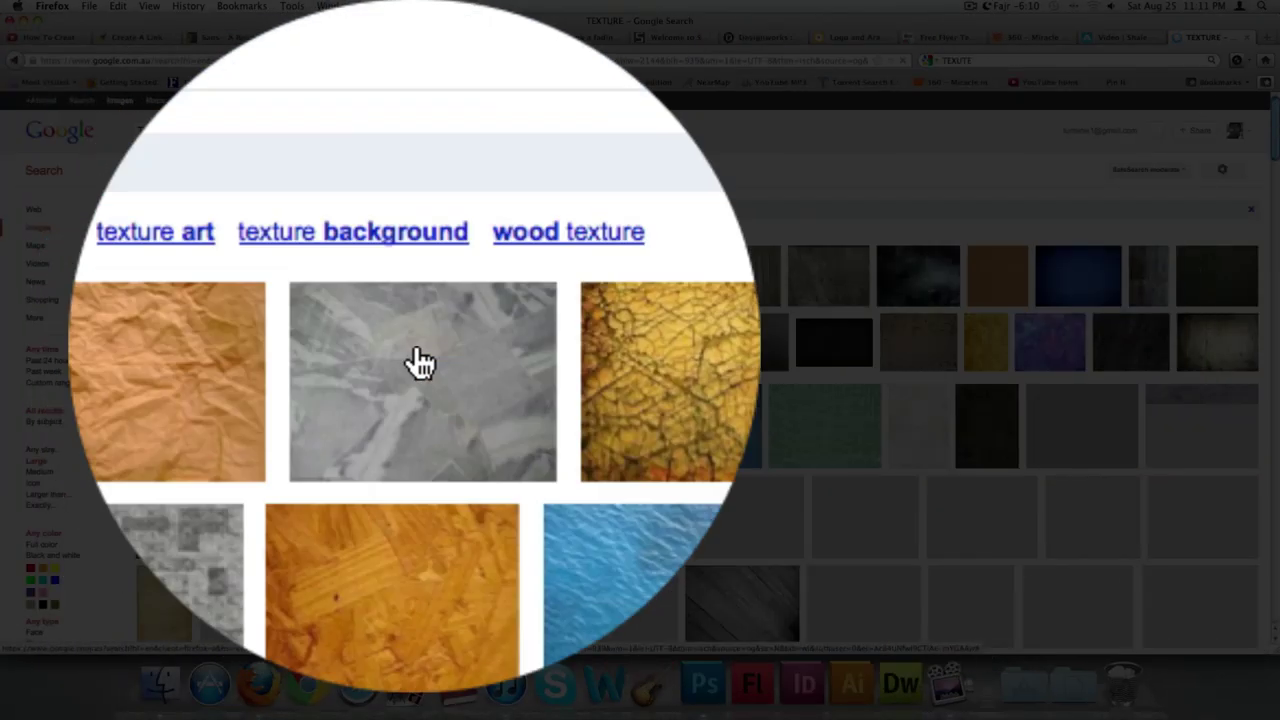
- Open the grey marble texture marble_texture_B231063.JPG at full size and copy the image
mouse_move(420, 363)
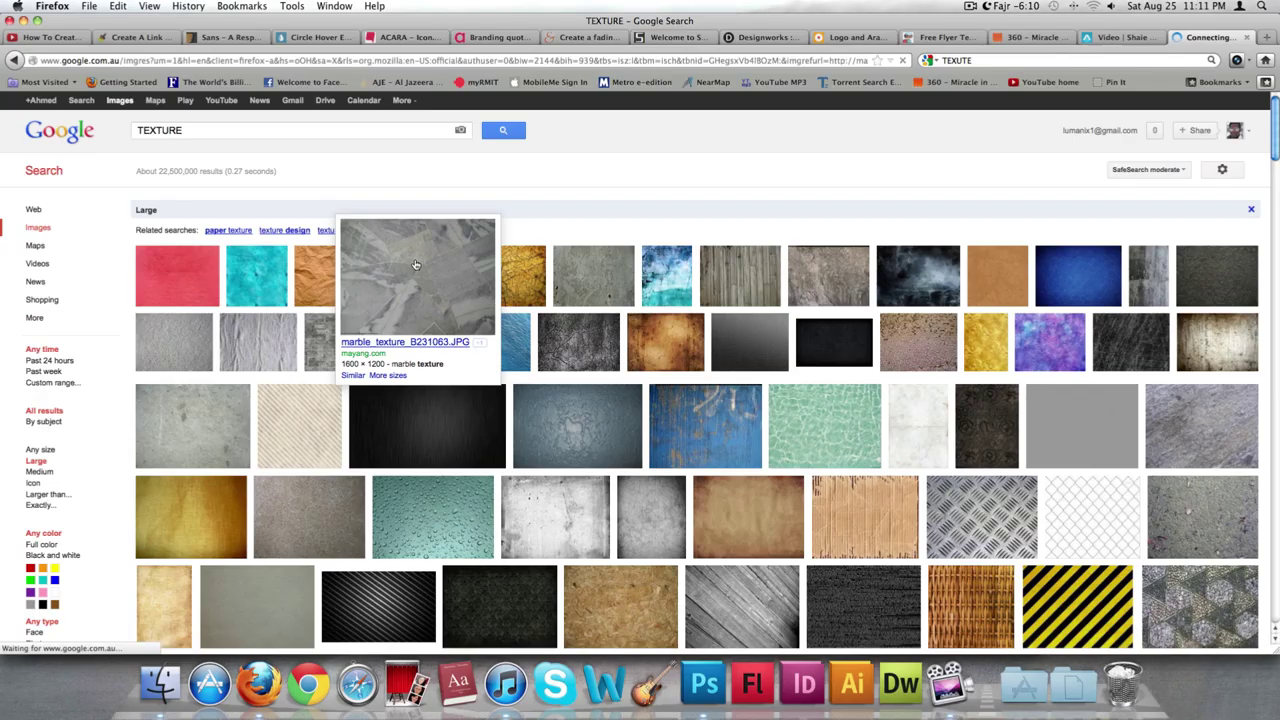
click(409, 263)
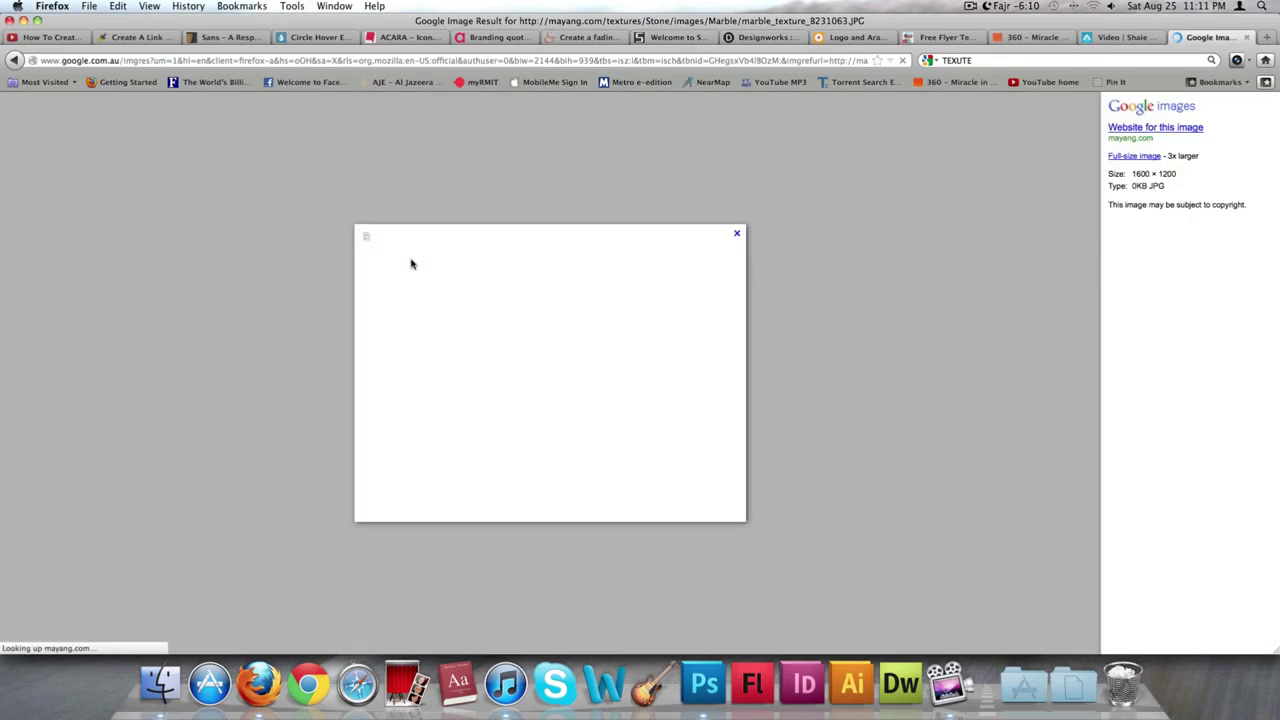
click(1127, 157)
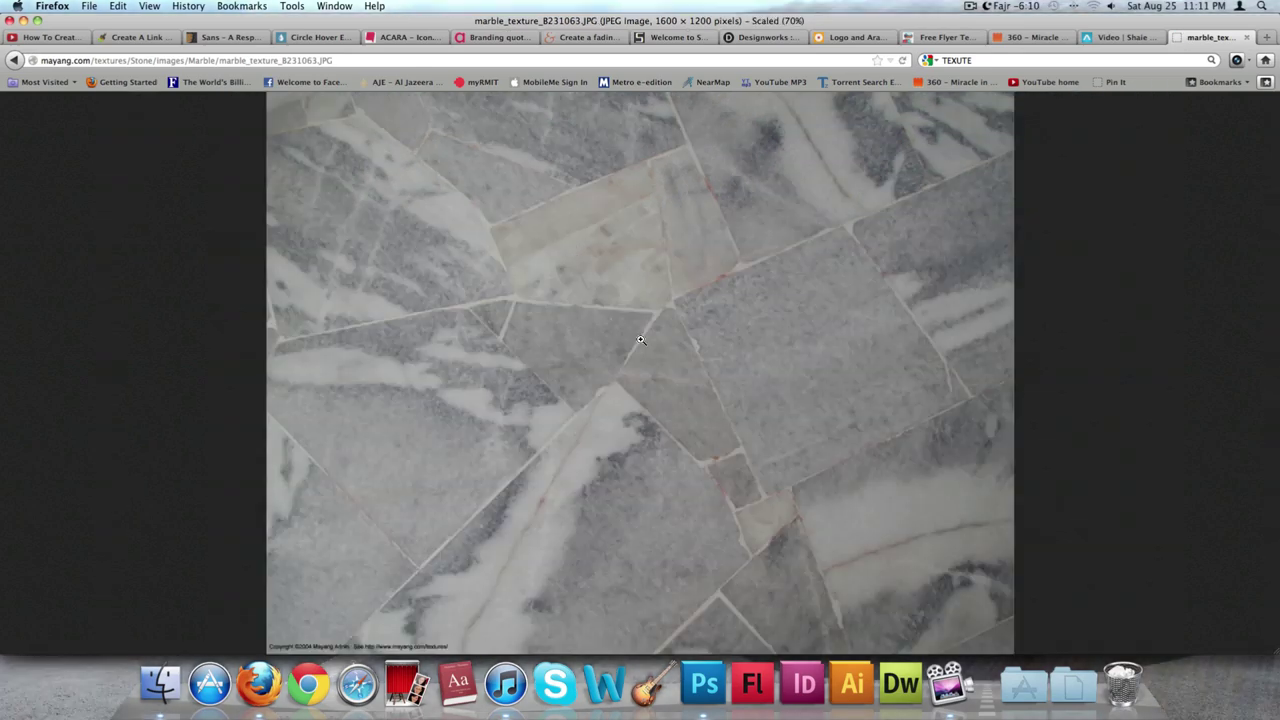
right_click(598, 280)
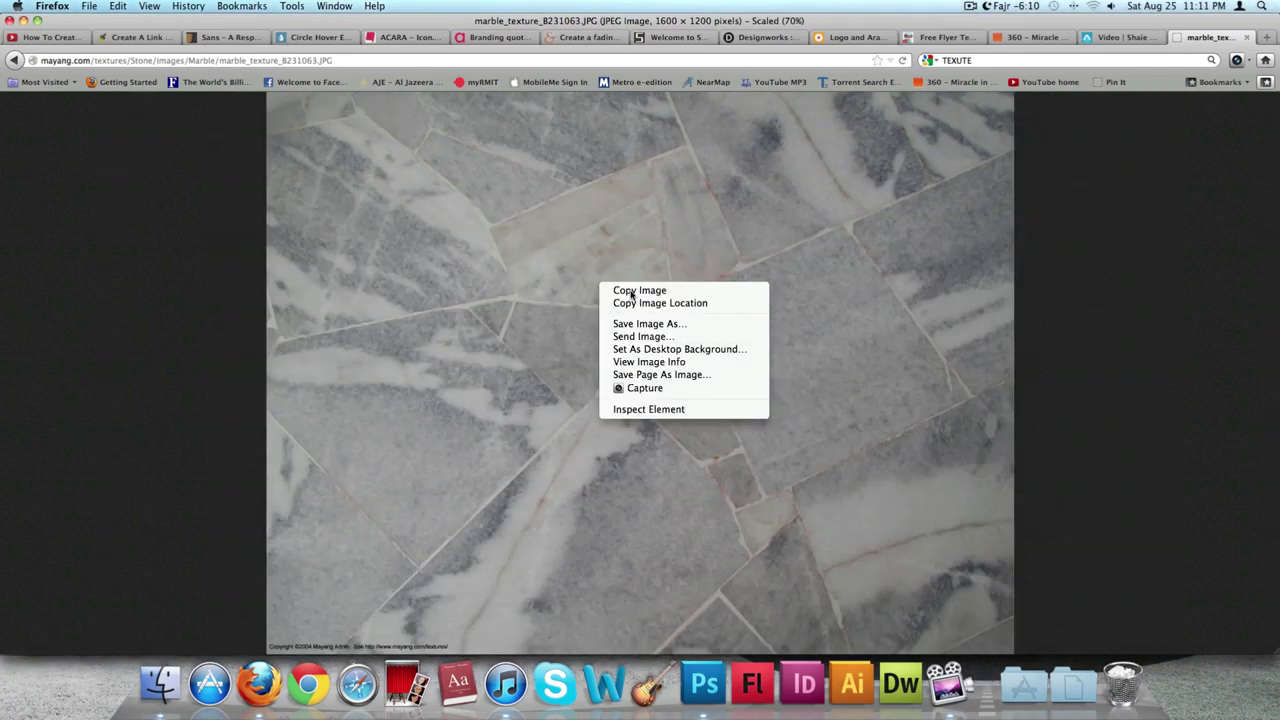
click(623, 289)
- Switch to Photoshop, paste the marble texture above Layer 5, and scale it proportionally to about 28.8% so it covers the whole cover
click(711, 680)
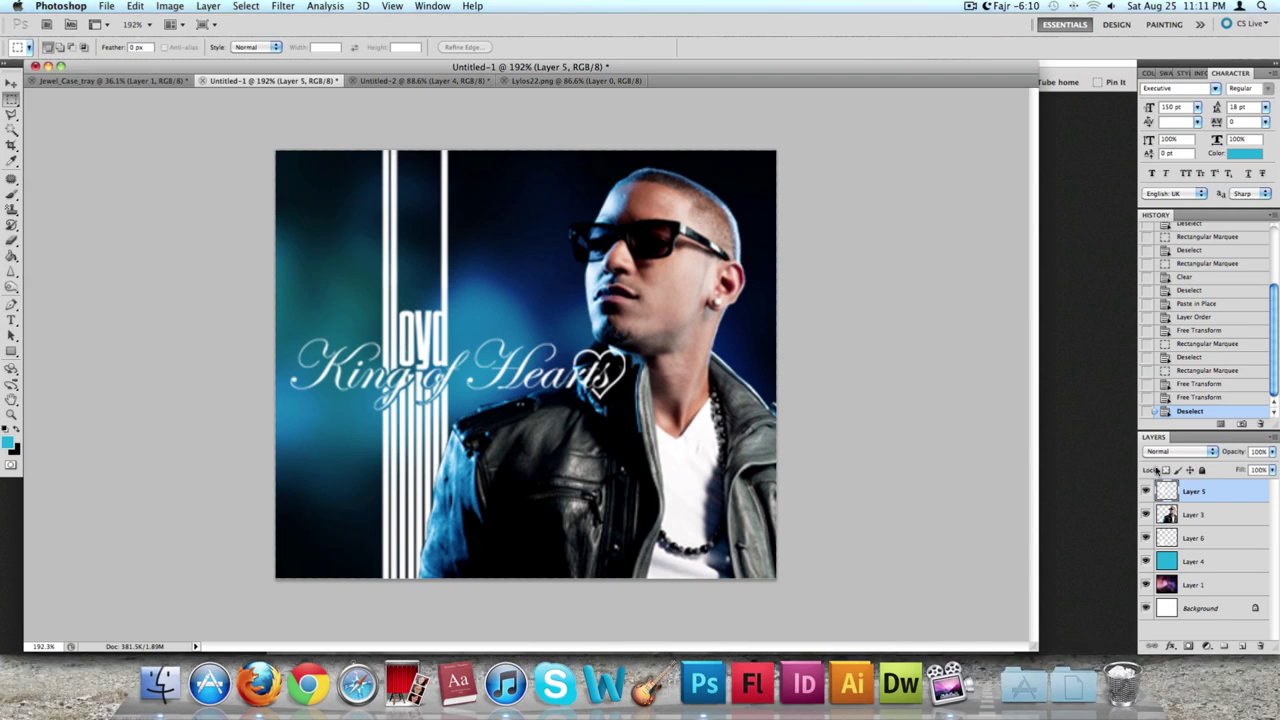
key(super+v)
scroll(481, 240, down, 3)
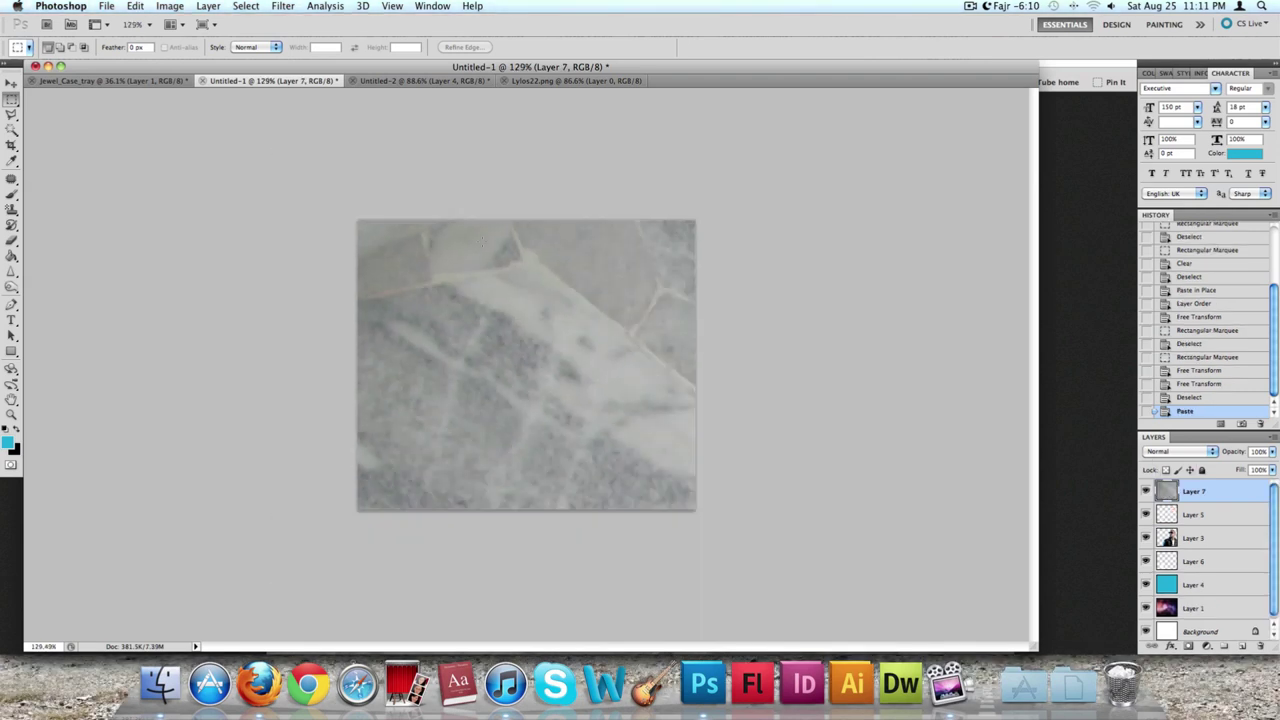
scroll(483, 241, down, 1)
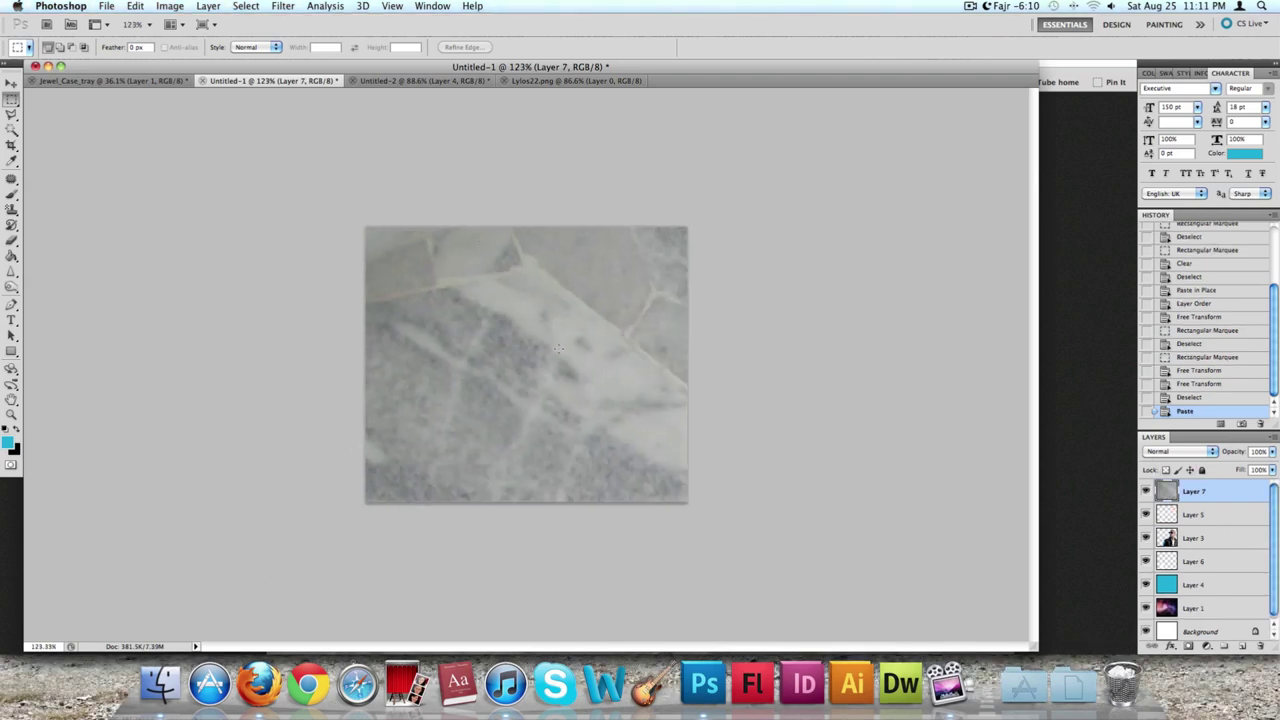
scroll(558, 348, down, 2)
key(super+t)
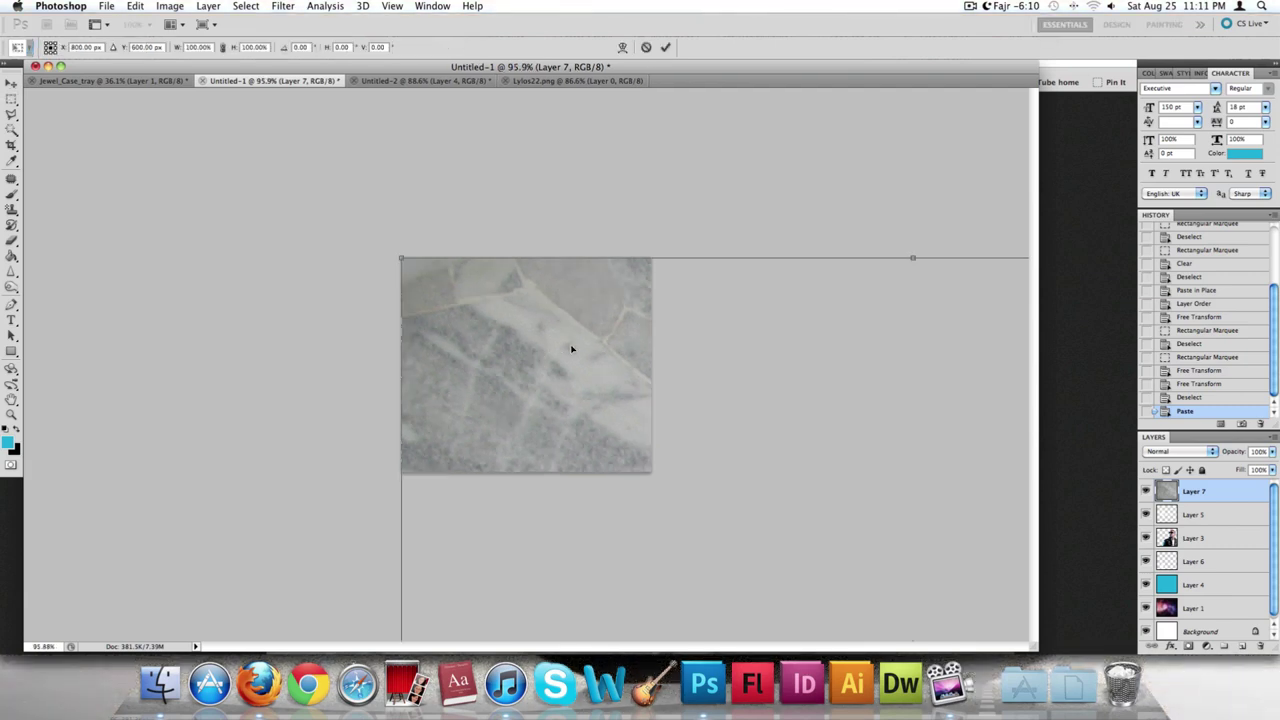
scroll(742, 456, down, 8)
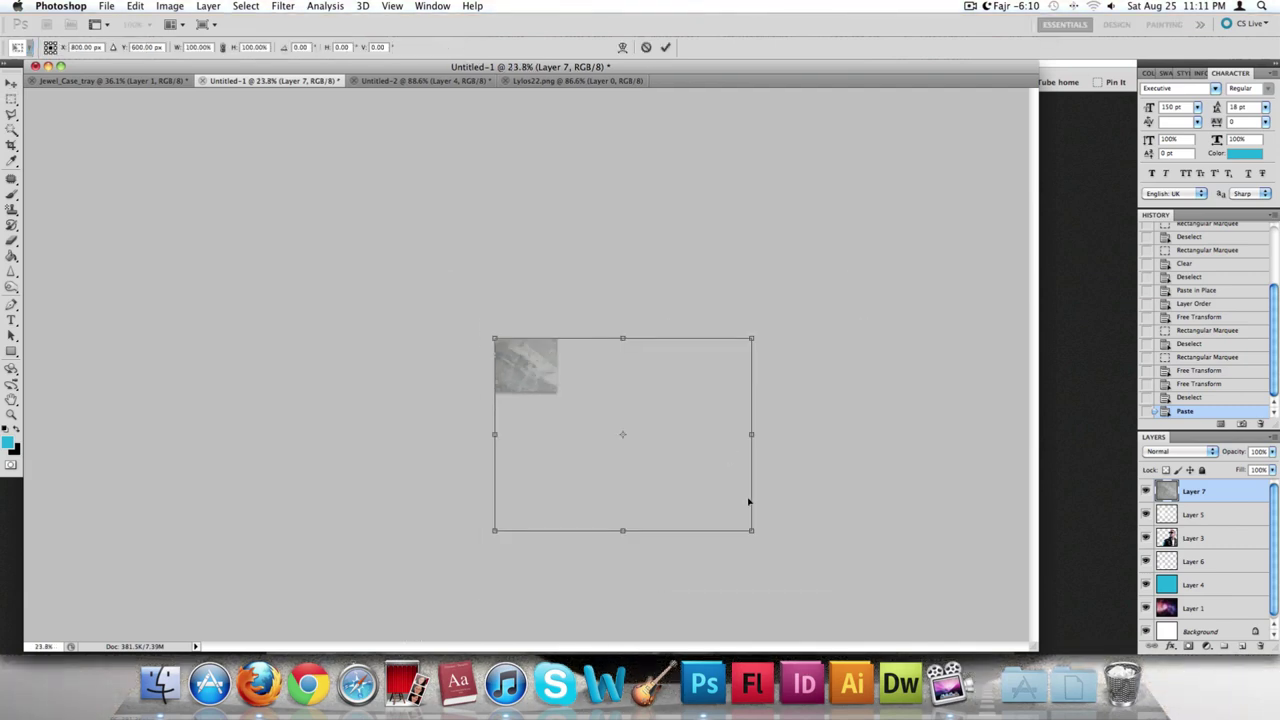
drag(745, 525, 570, 396)
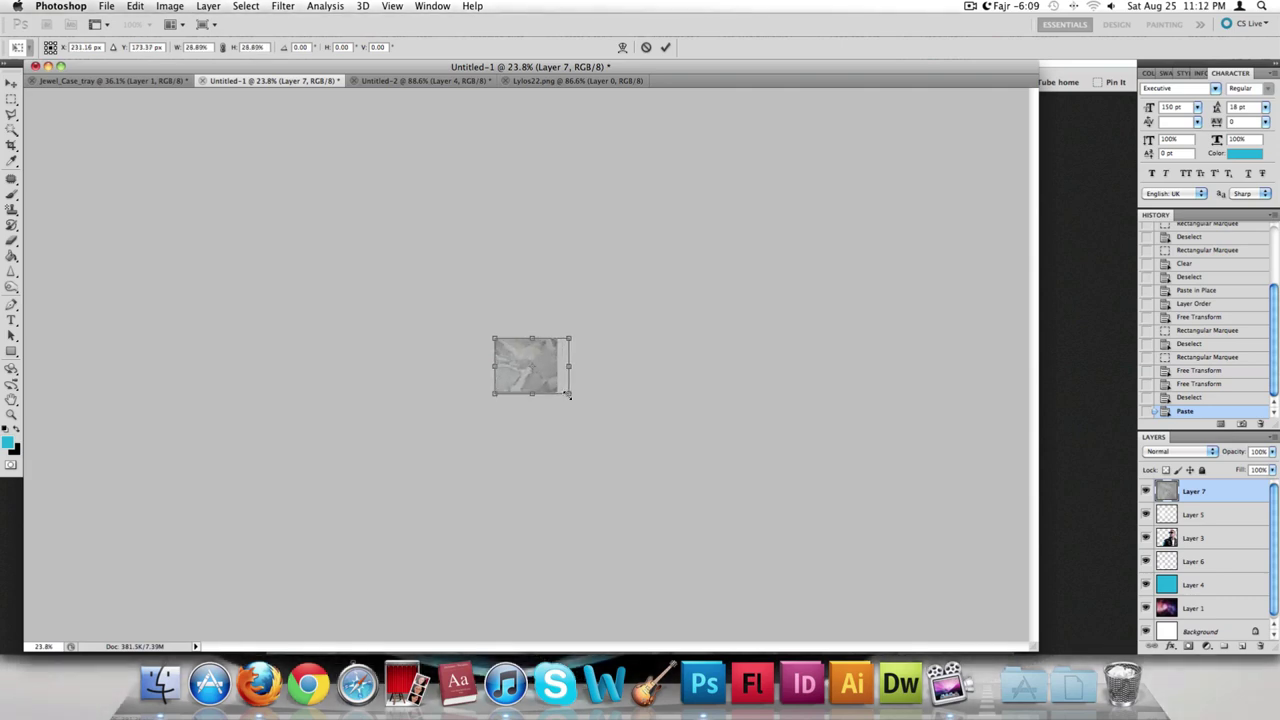
scroll(514, 362, up, 8)
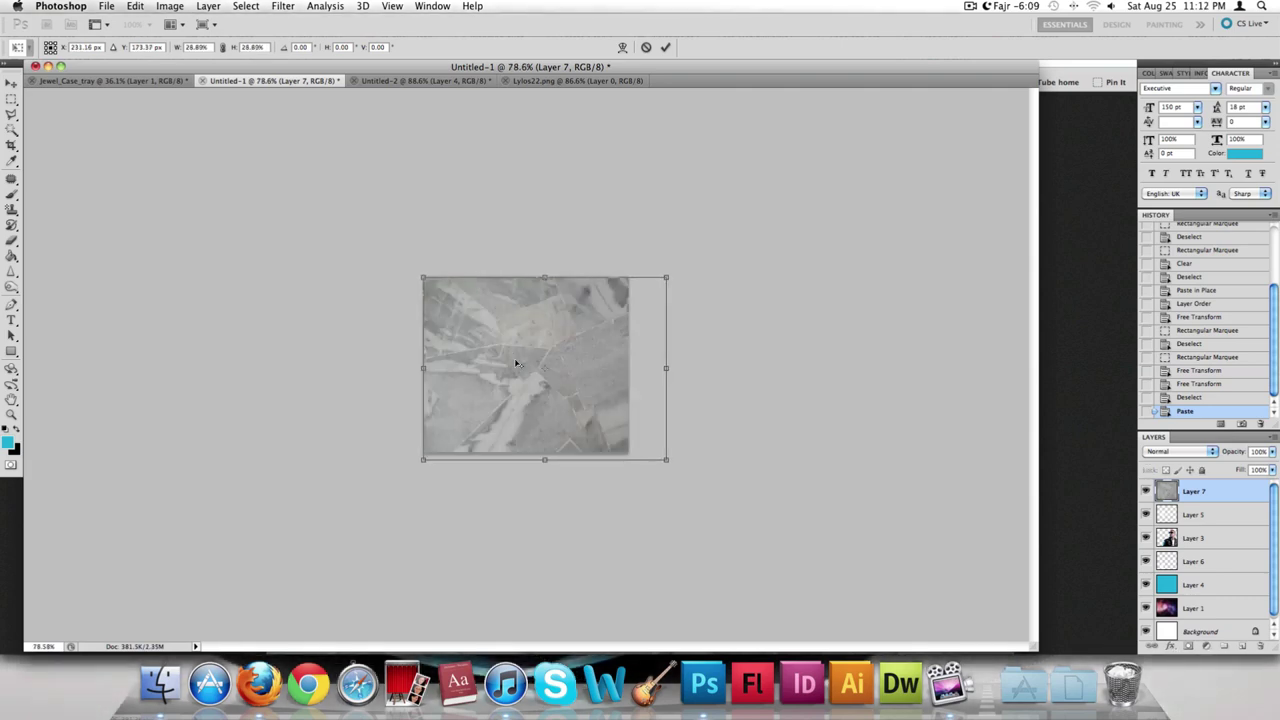
key(Return)
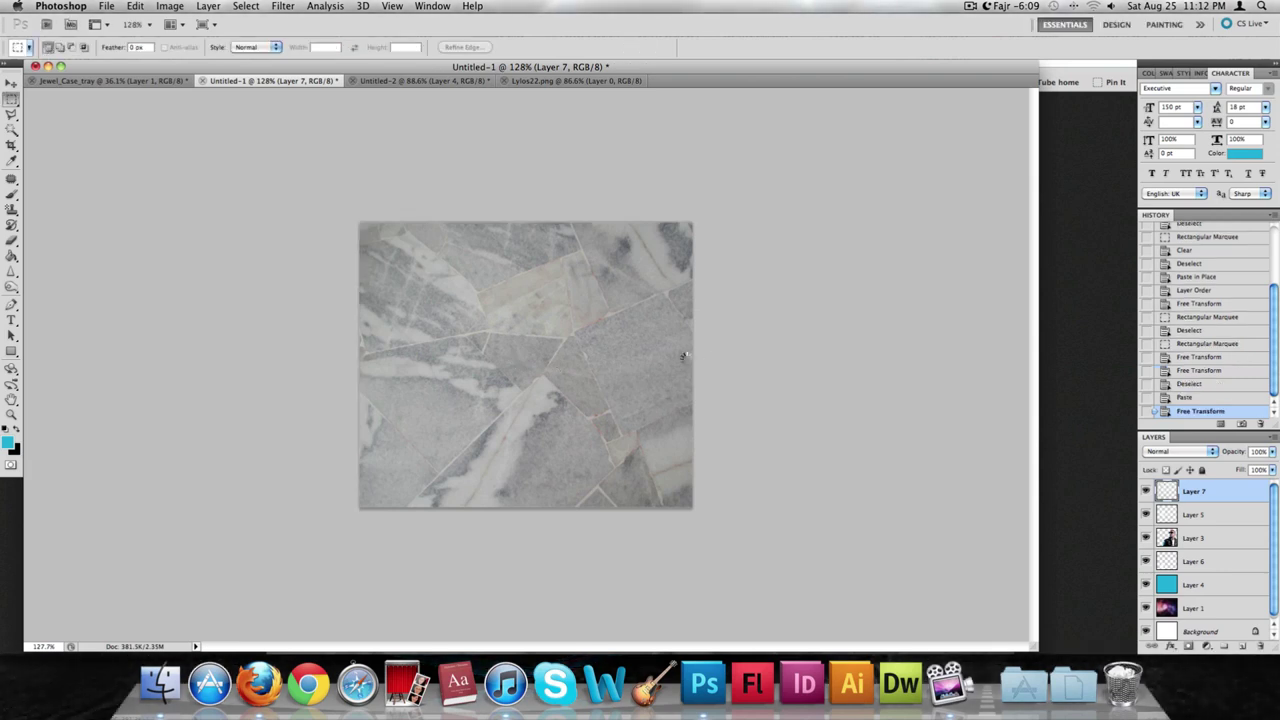
click(10, 82)
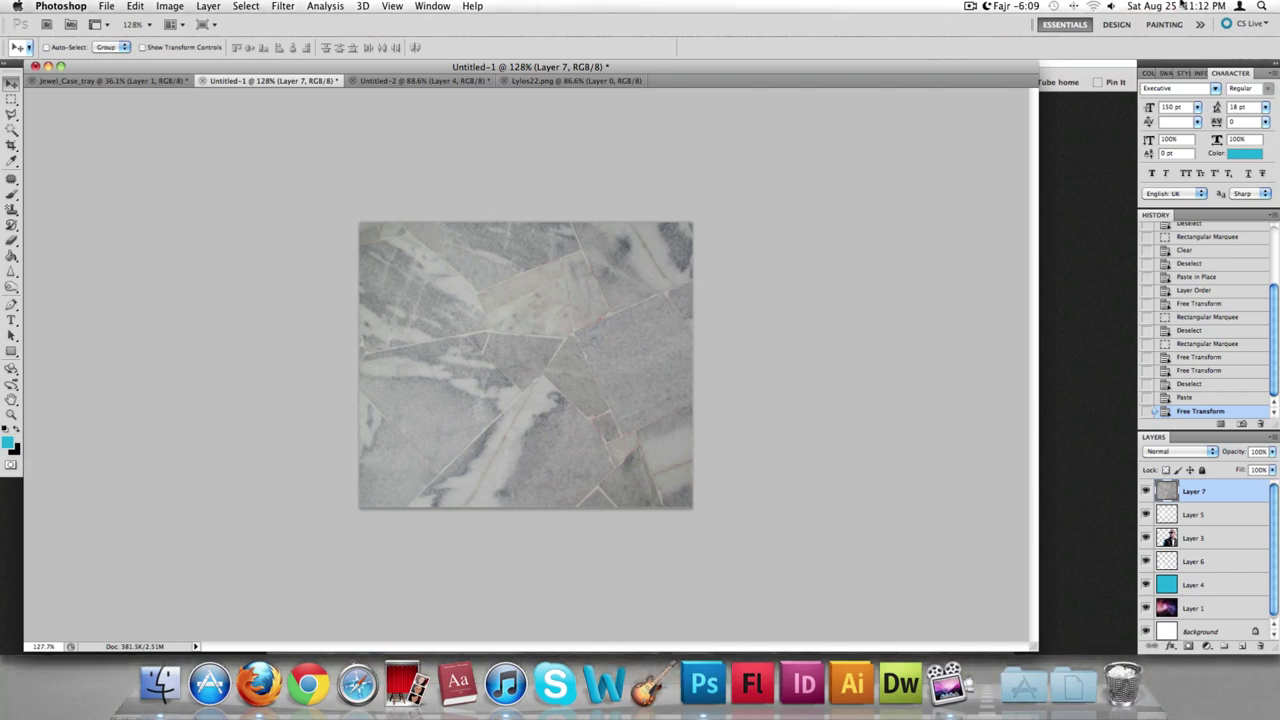
click(970, 6)
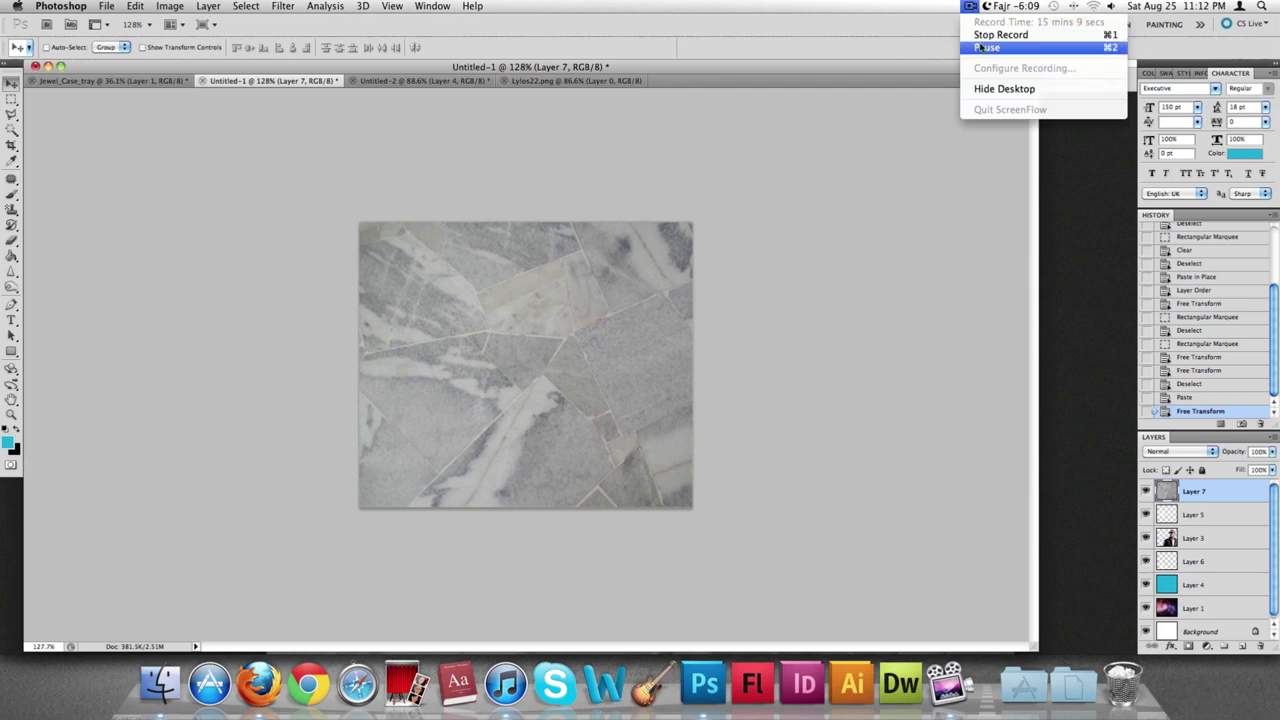
click(1000, 47)
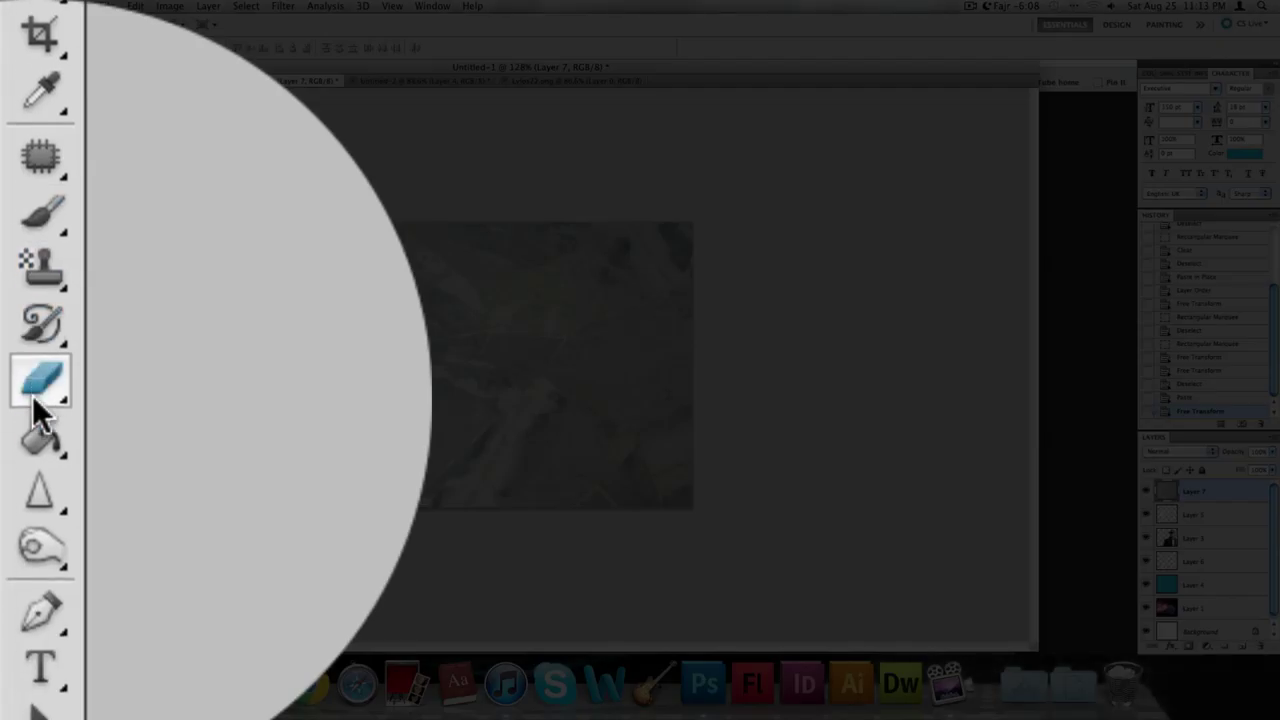
- Set up the Eraser with a round brush of 308 px size and 6% hardness
click(42, 411)
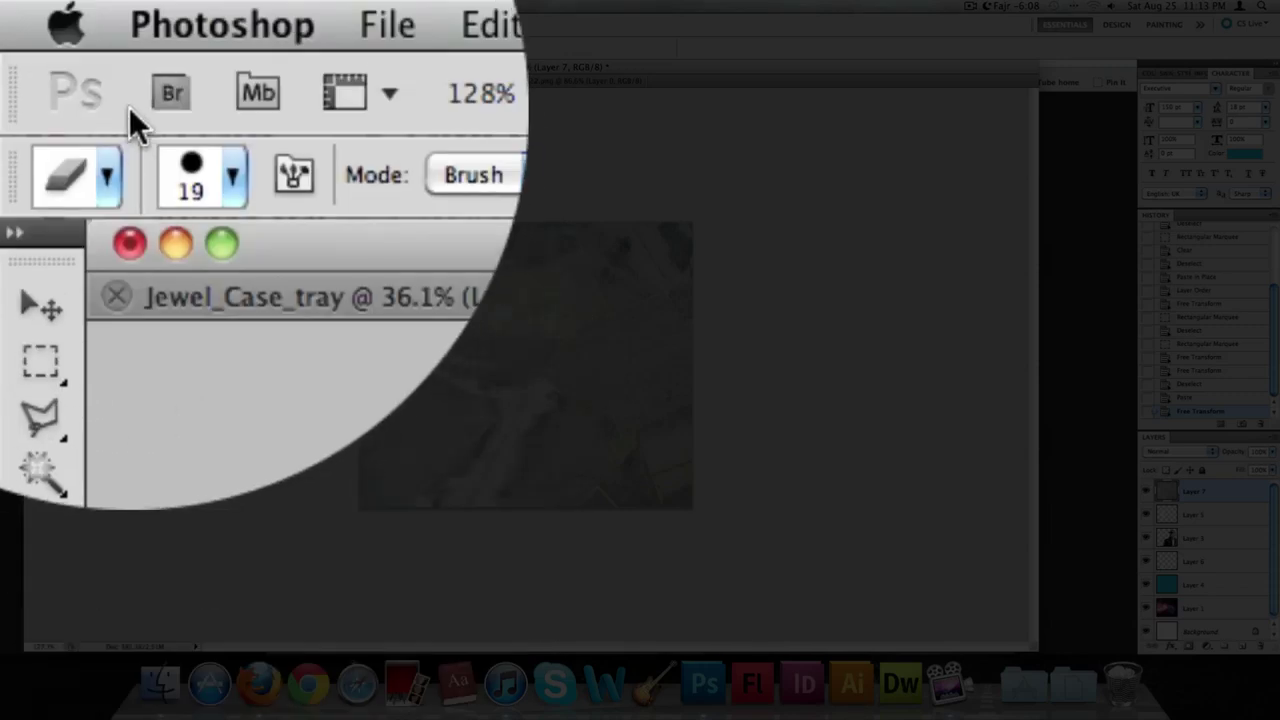
click(186, 180)
scroll(398, 418, down, 3)
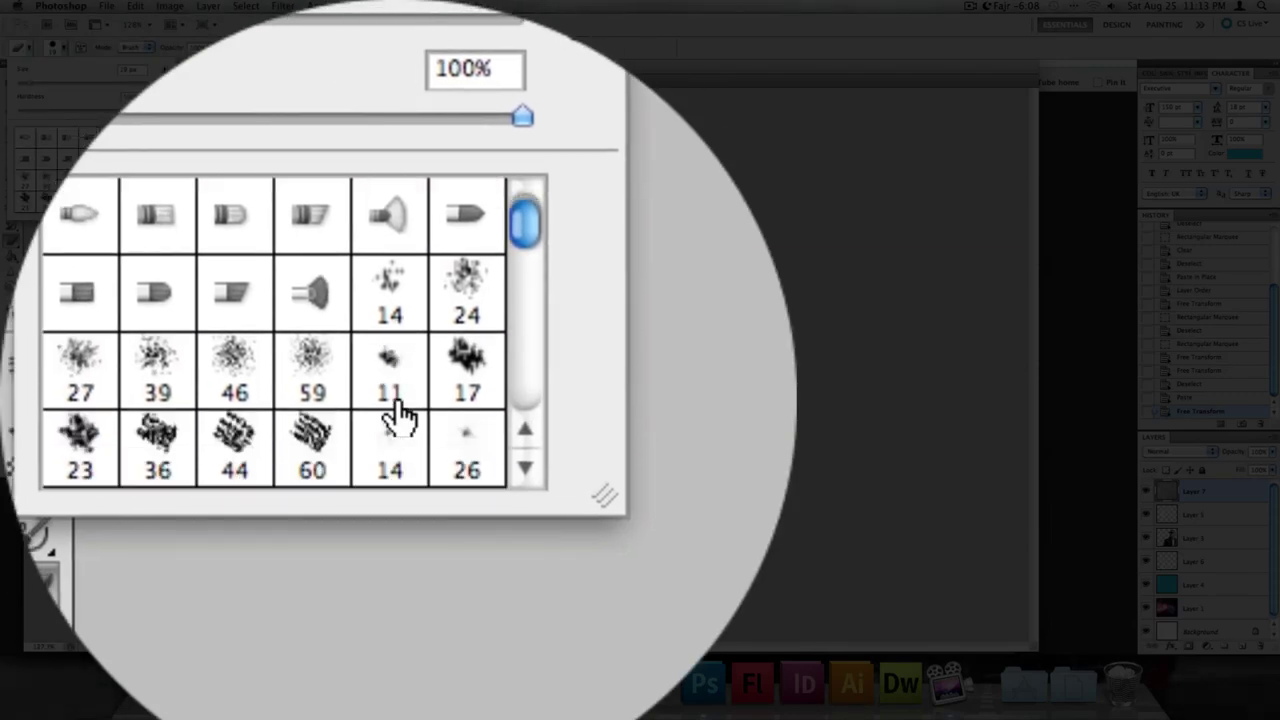
scroll(398, 418, up, 3)
click(469, 262)
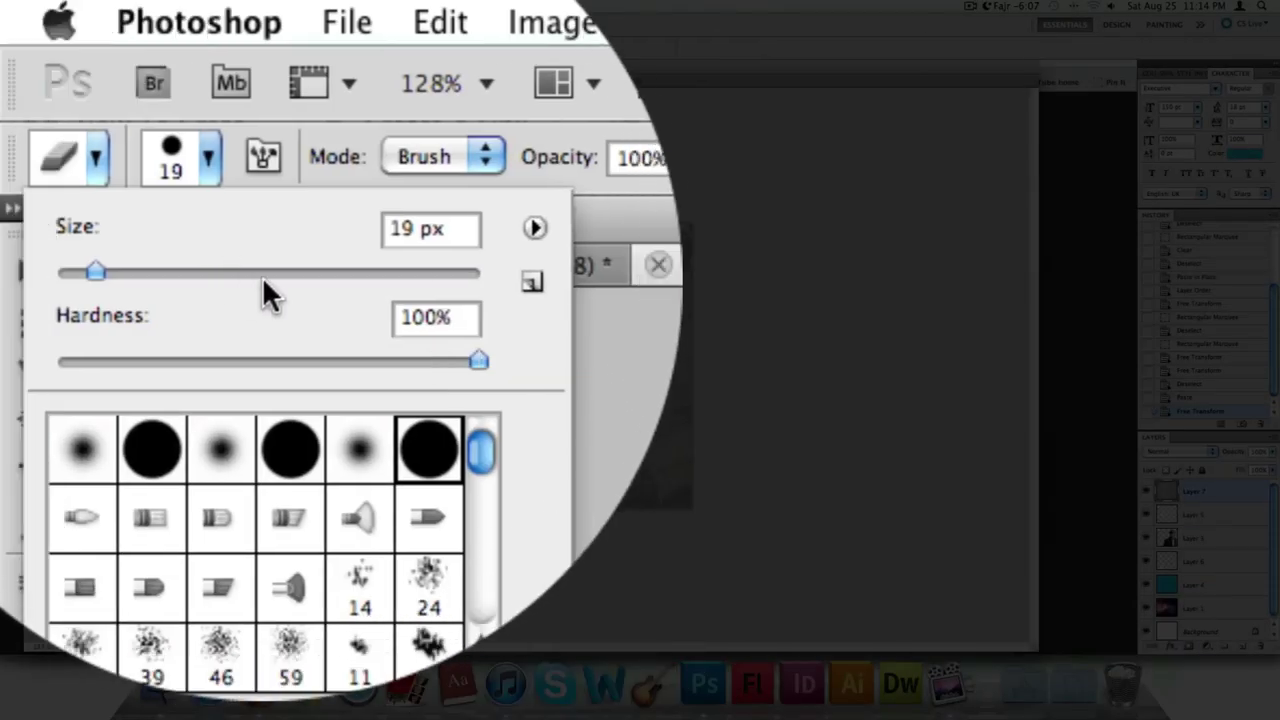
click(82, 82)
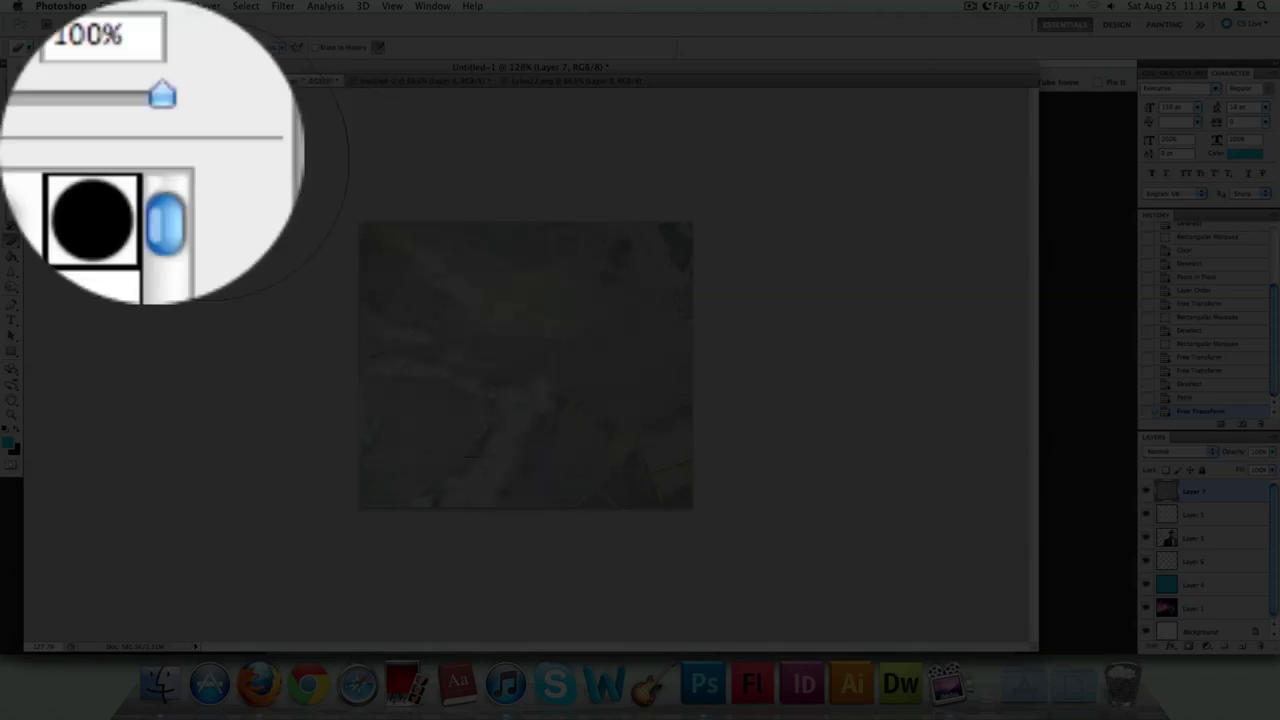
drag(124, 86, 112, 88)
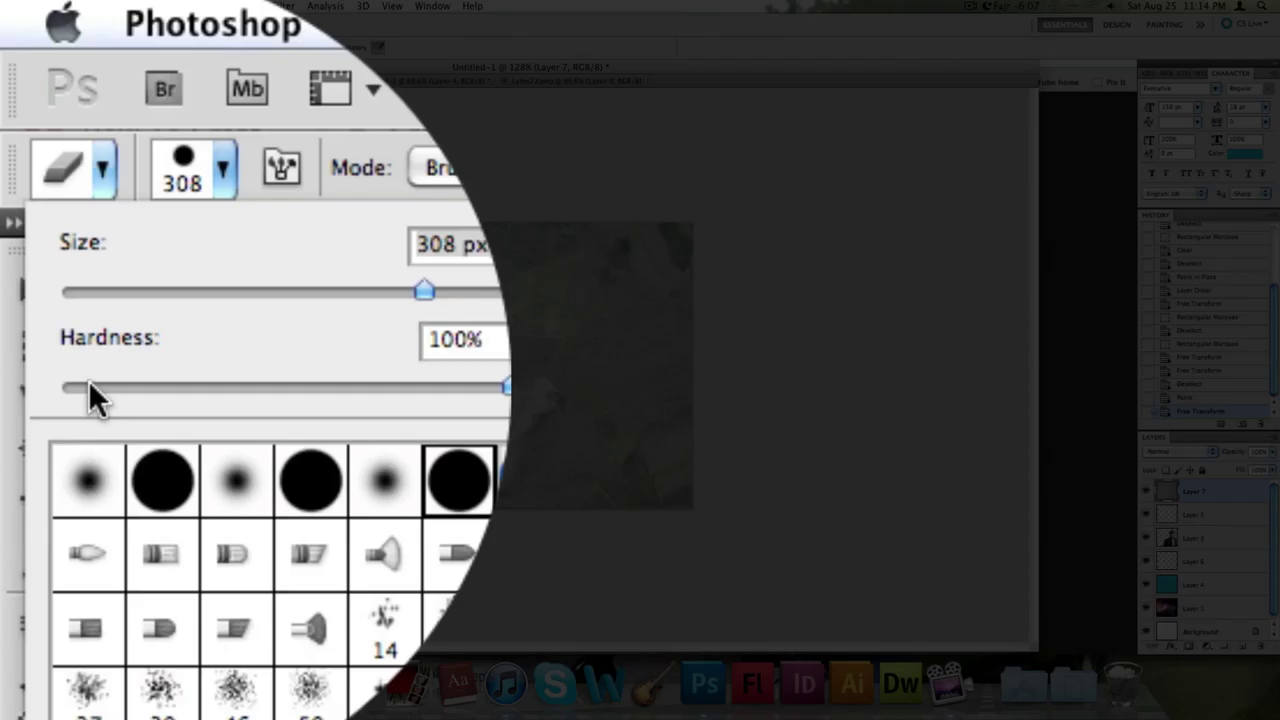
click(27, 111)
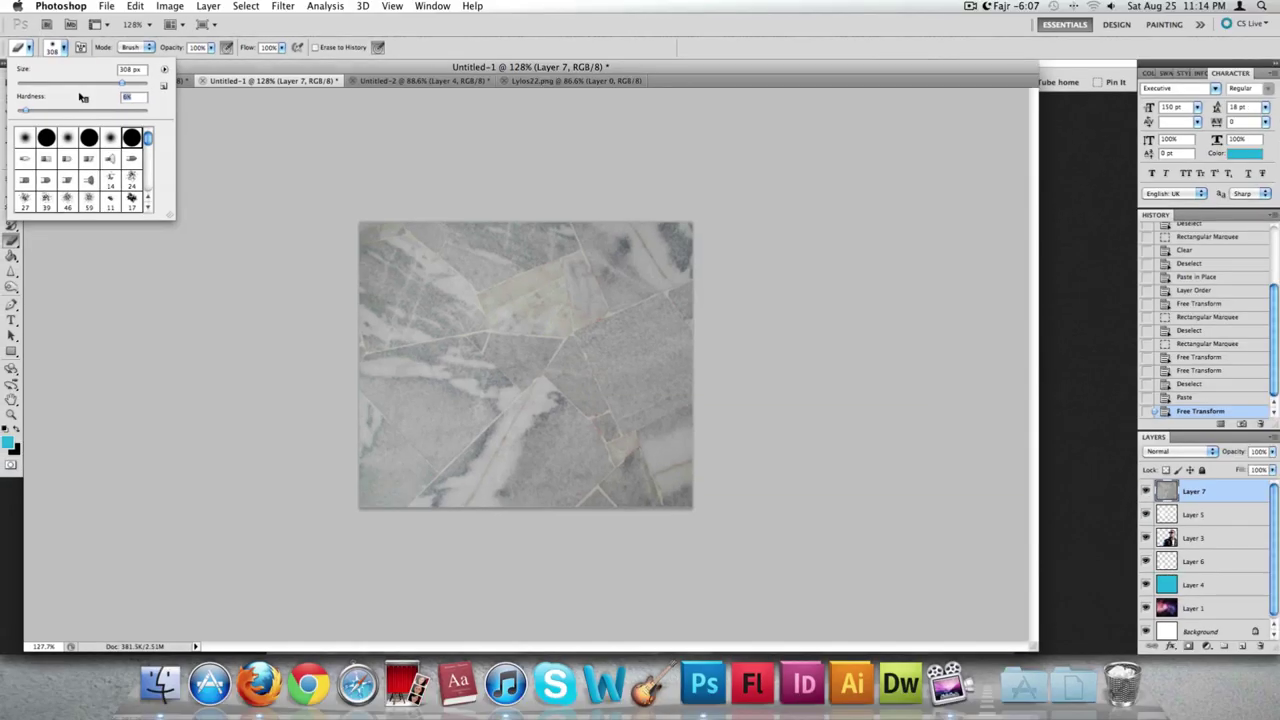
- Erase the marble texture on Layer 7 with broad soft strokes over the title, face and jacket, leaving texture around the cover's edges
mouse_move(529, 363)
mouse_down()
mouse_move(490, 368)
mouse_move(520, 372)
mouse_move(500, 300)
mouse_move(560, 330)
mouse_move(520, 380)
mouse_move(540, 470)
mouse_up()
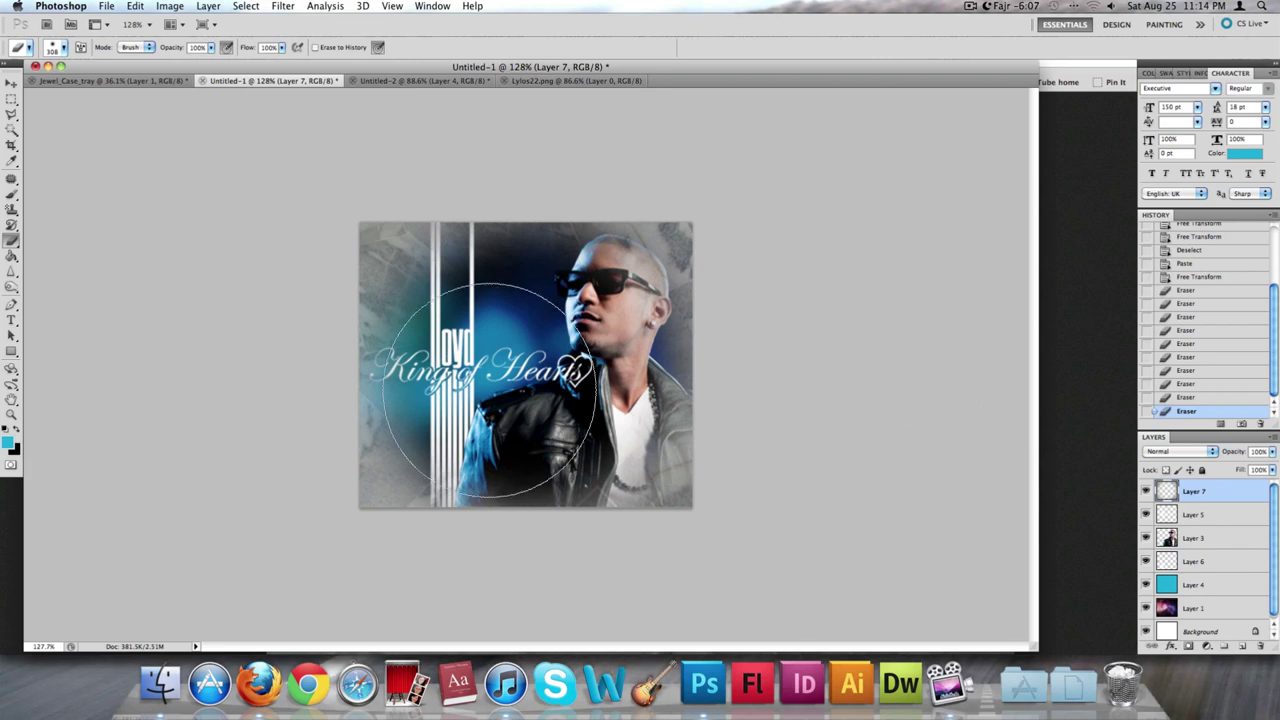
mouse_move(540, 390)
mouse_down()
mouse_move(520, 370)
mouse_move(540, 380)
mouse_move(625, 368)
mouse_up()
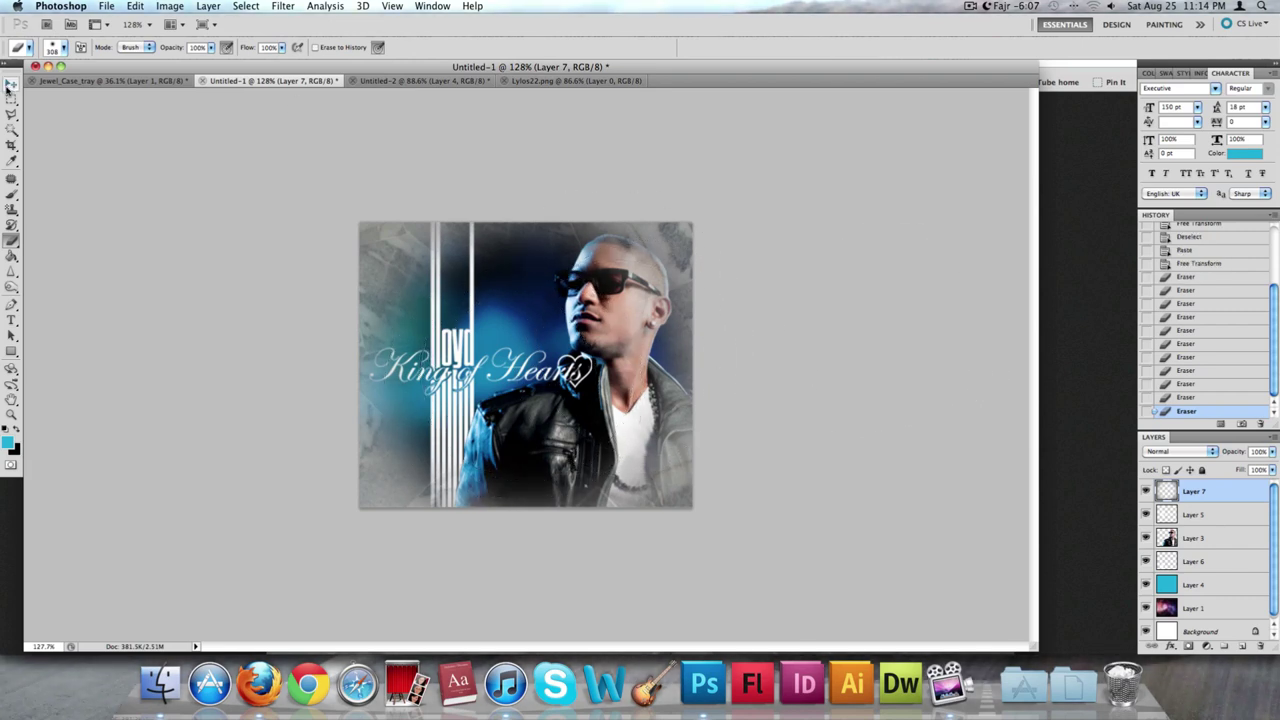
key(m)
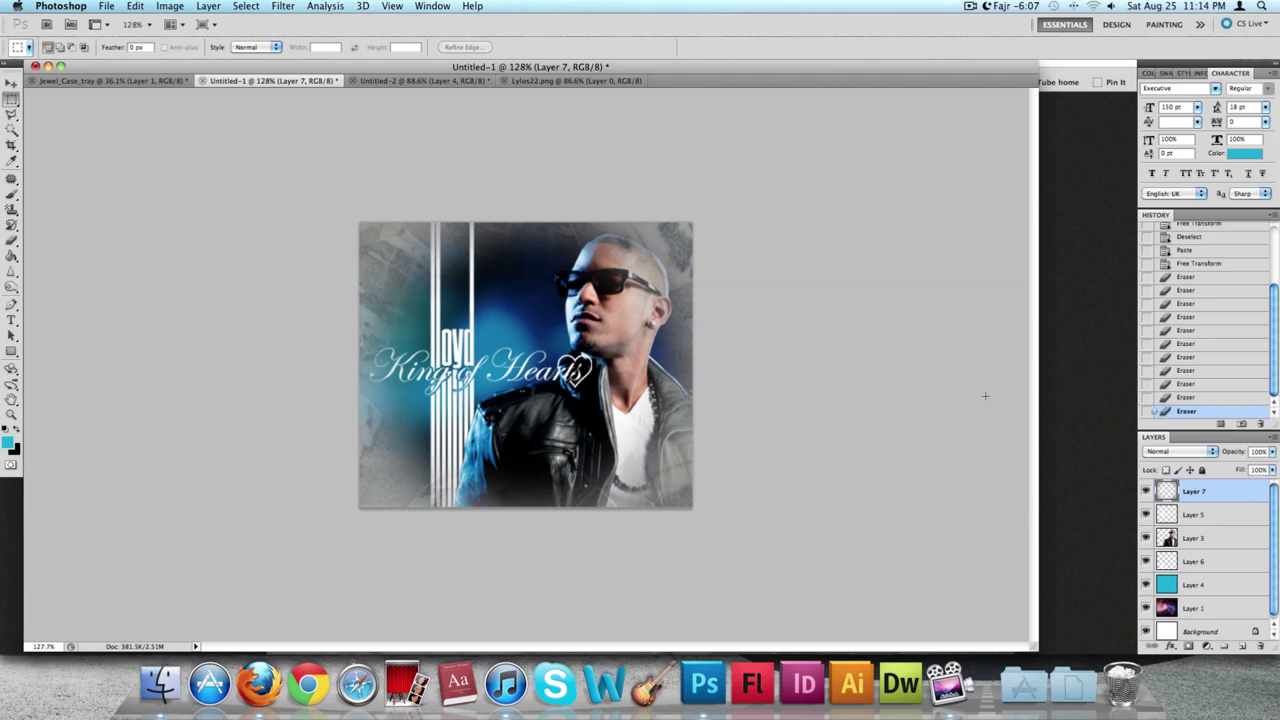
- Try the Multiply, Lighten and Overlay blend modes on Layer 7 in its blending options, and cancel the changes
right_click(1216, 490)
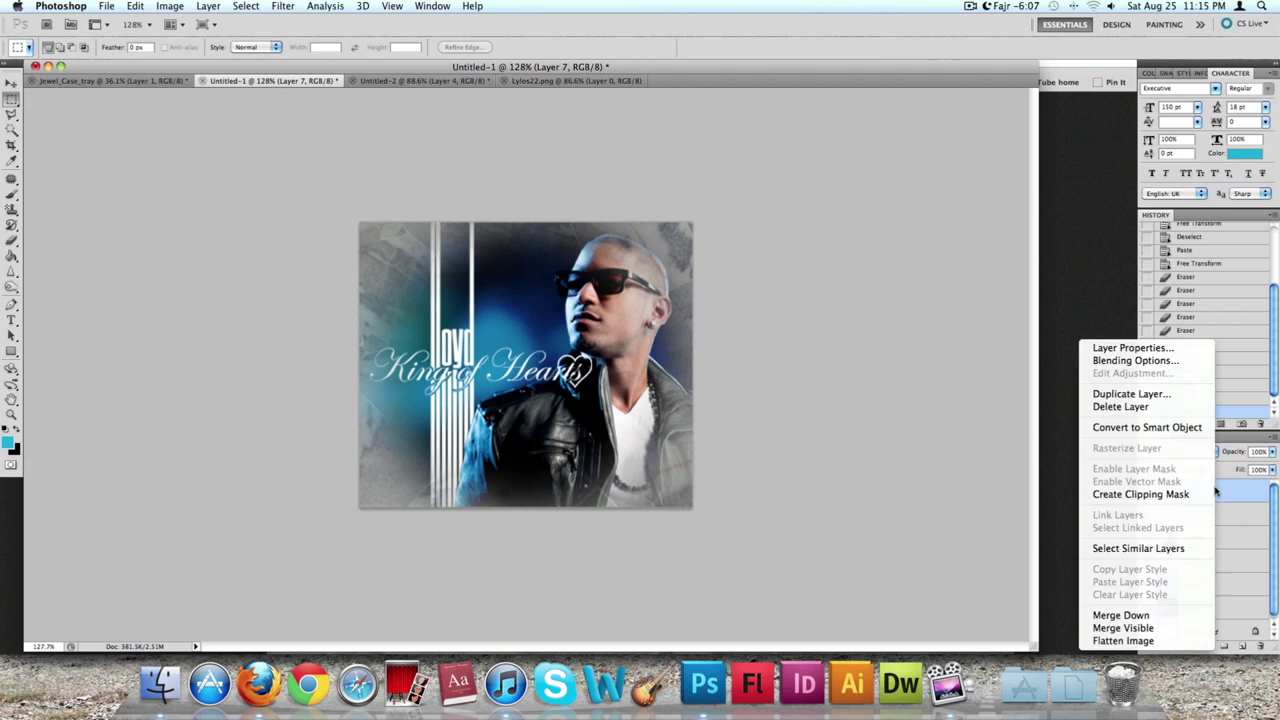
click(1133, 361)
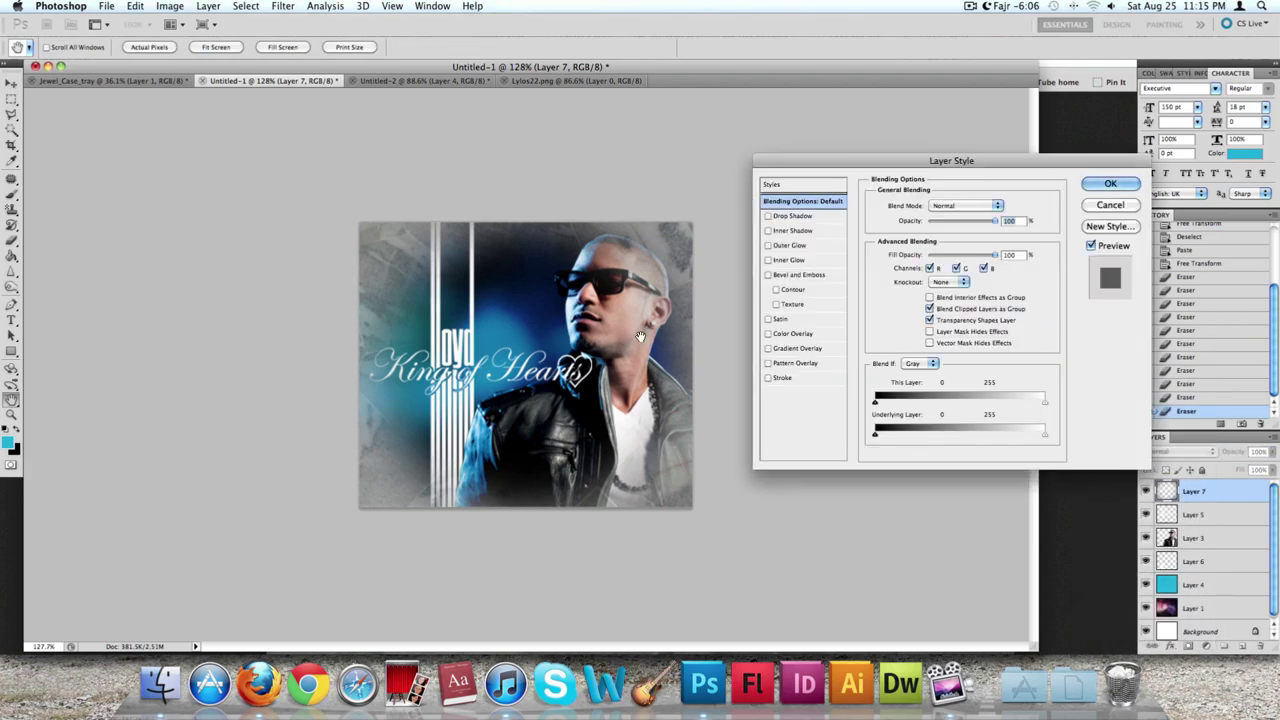
drag(987, 164, 941, 160)
click(934, 204)
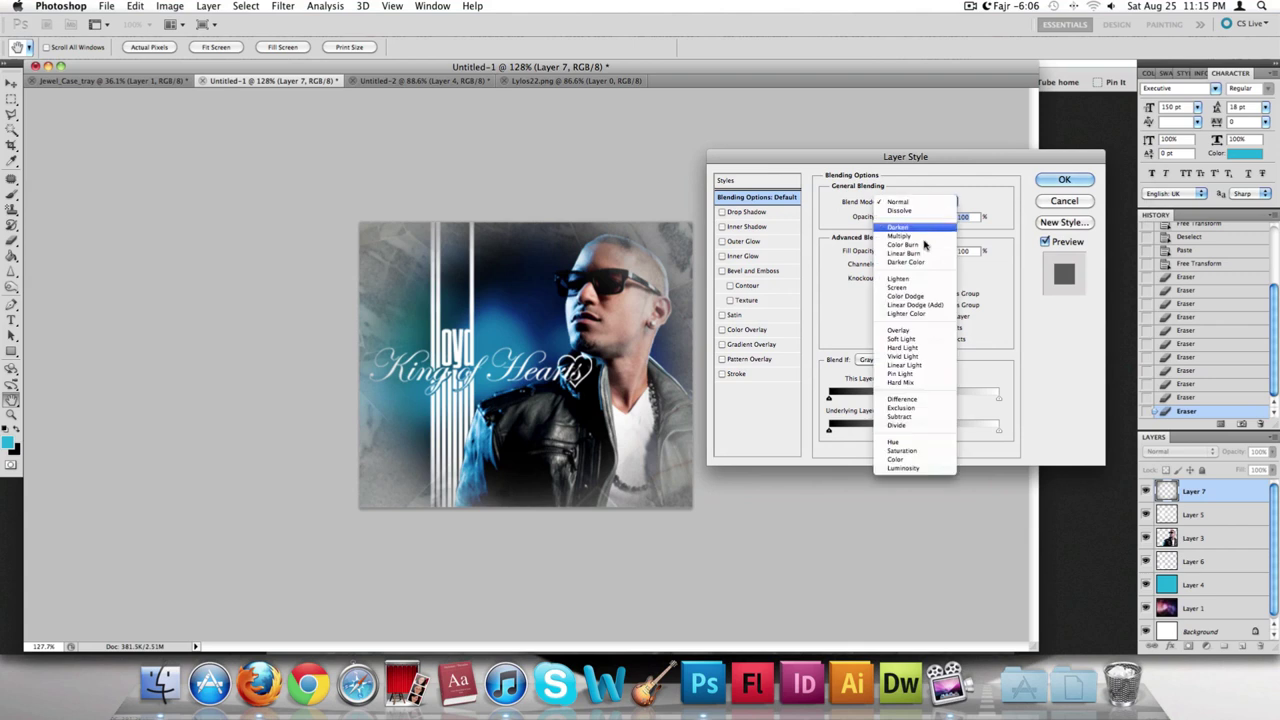
click(923, 240)
click(920, 202)
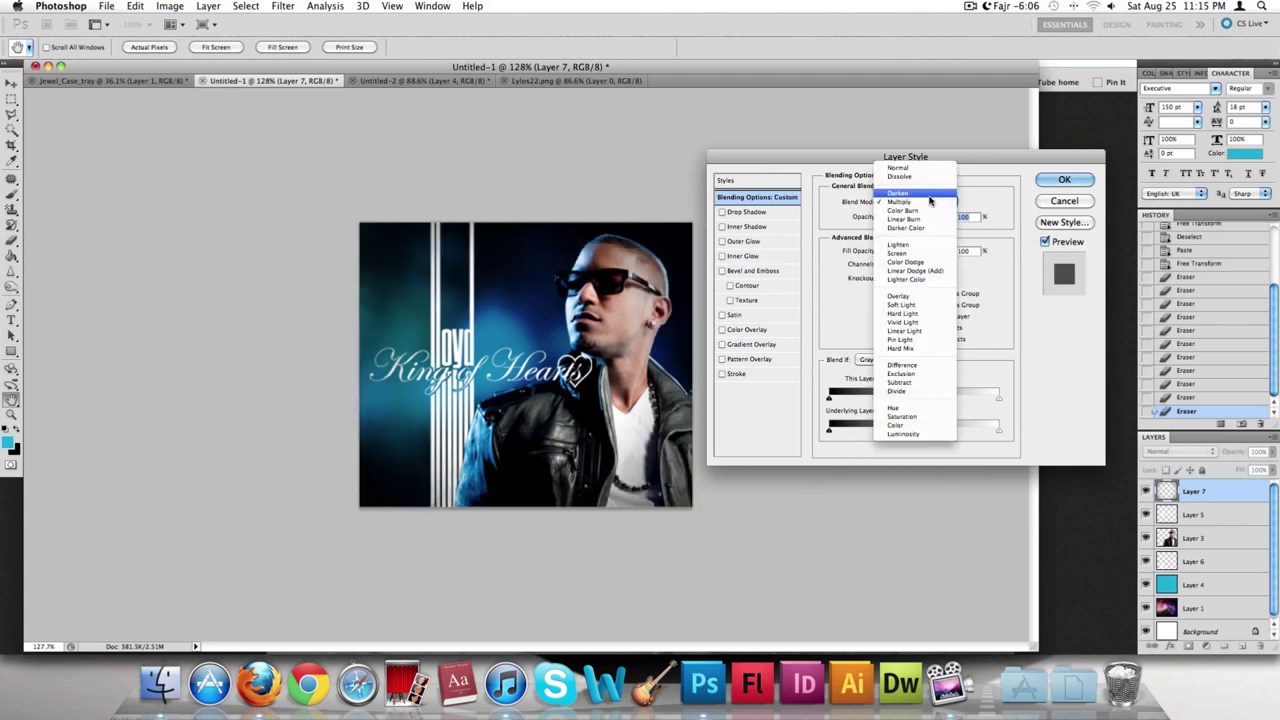
click(925, 243)
click(921, 202)
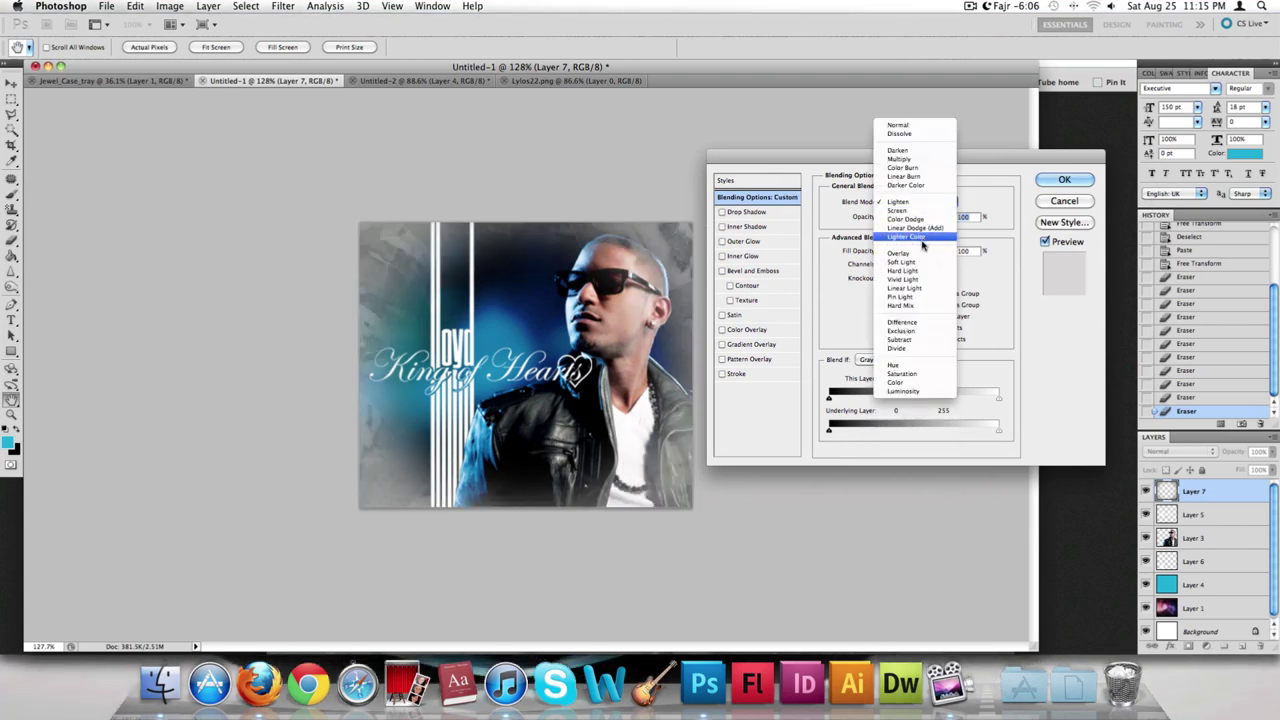
click(919, 255)
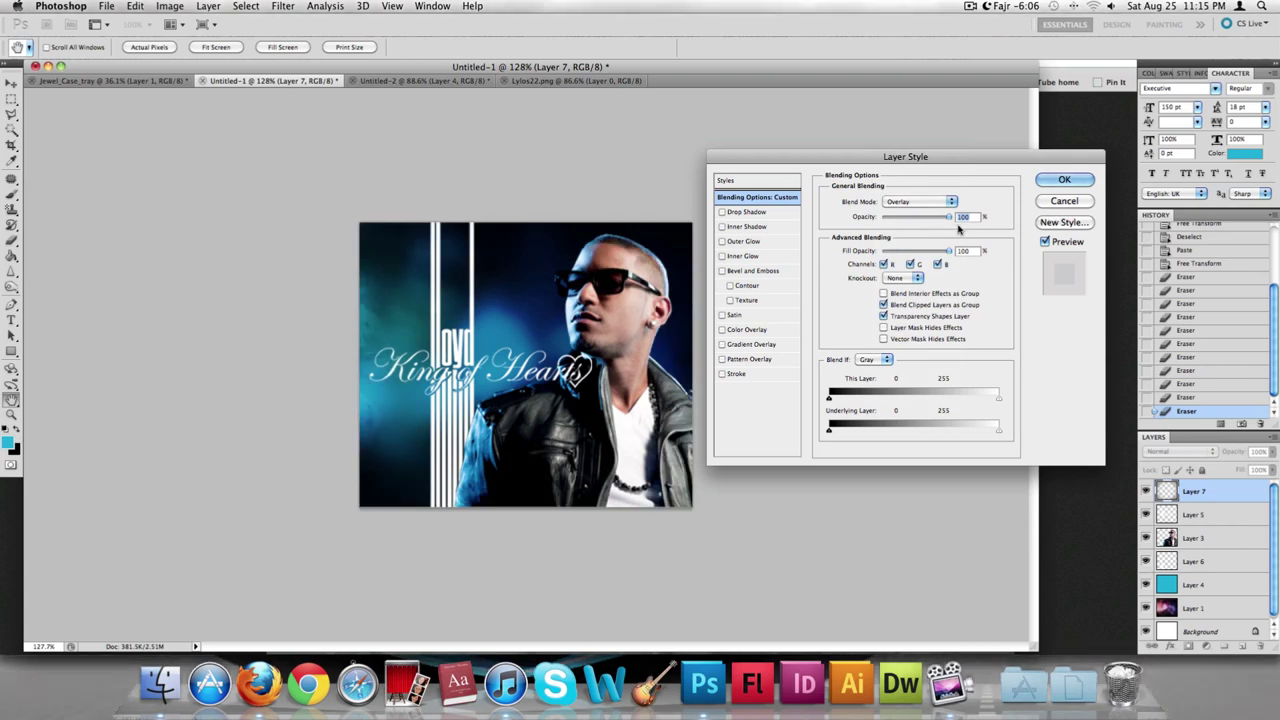
click(1066, 201)
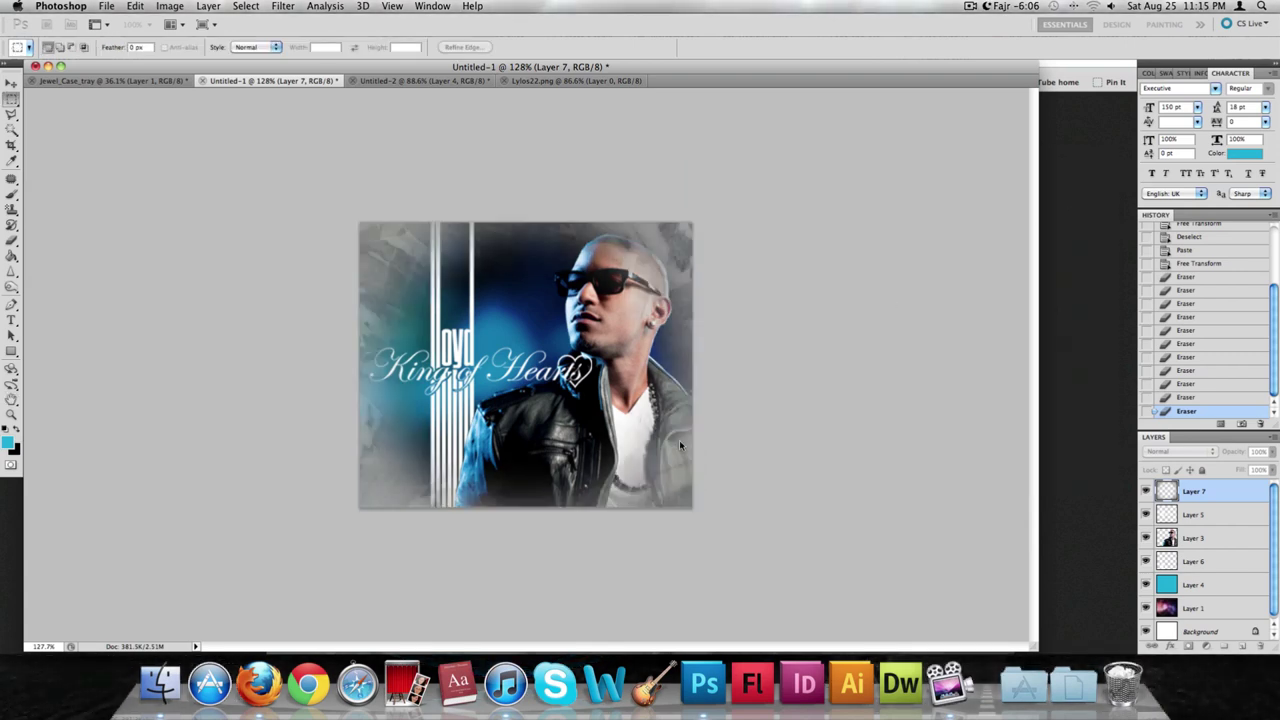
- Step back through the history to the first Eraser stroke on the marble texture
click(1196, 376)
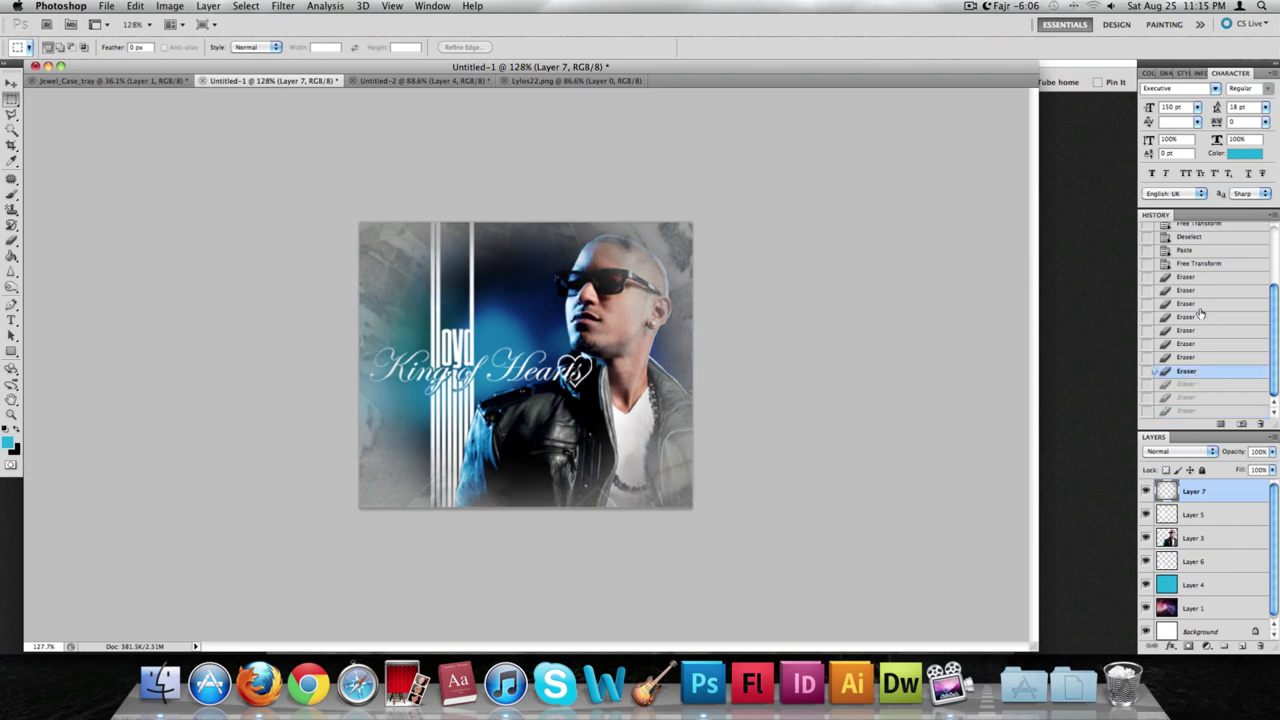
click(1200, 316)
click(1204, 289)
click(1204, 278)
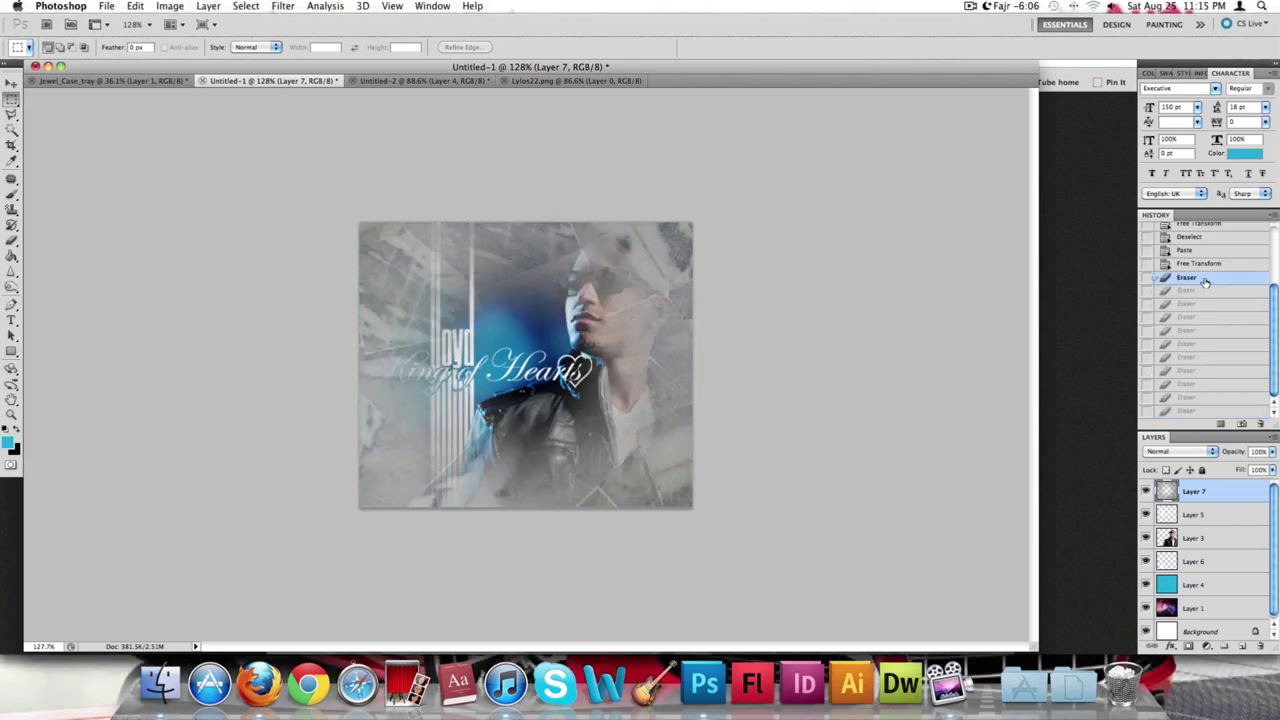
- Set the marble texture layer's (Layer 7) blend mode to Overlay in its blending options
right_click(1206, 496)
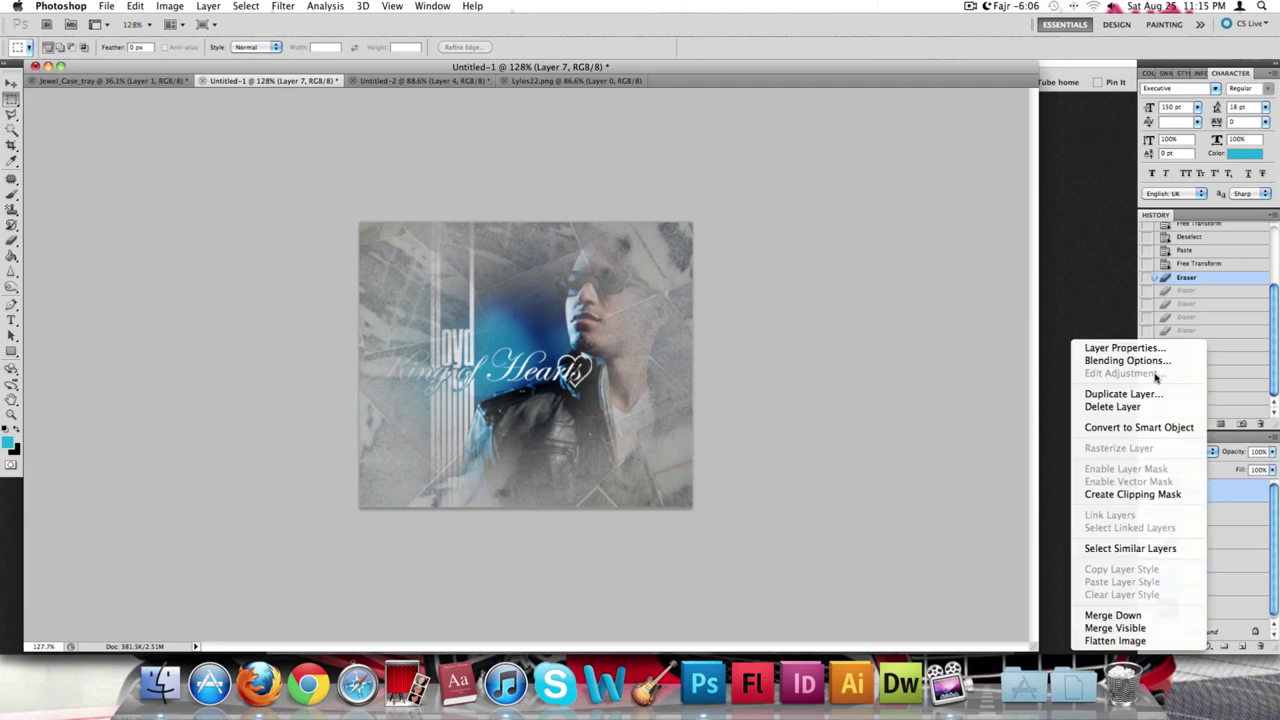
click(1154, 362)
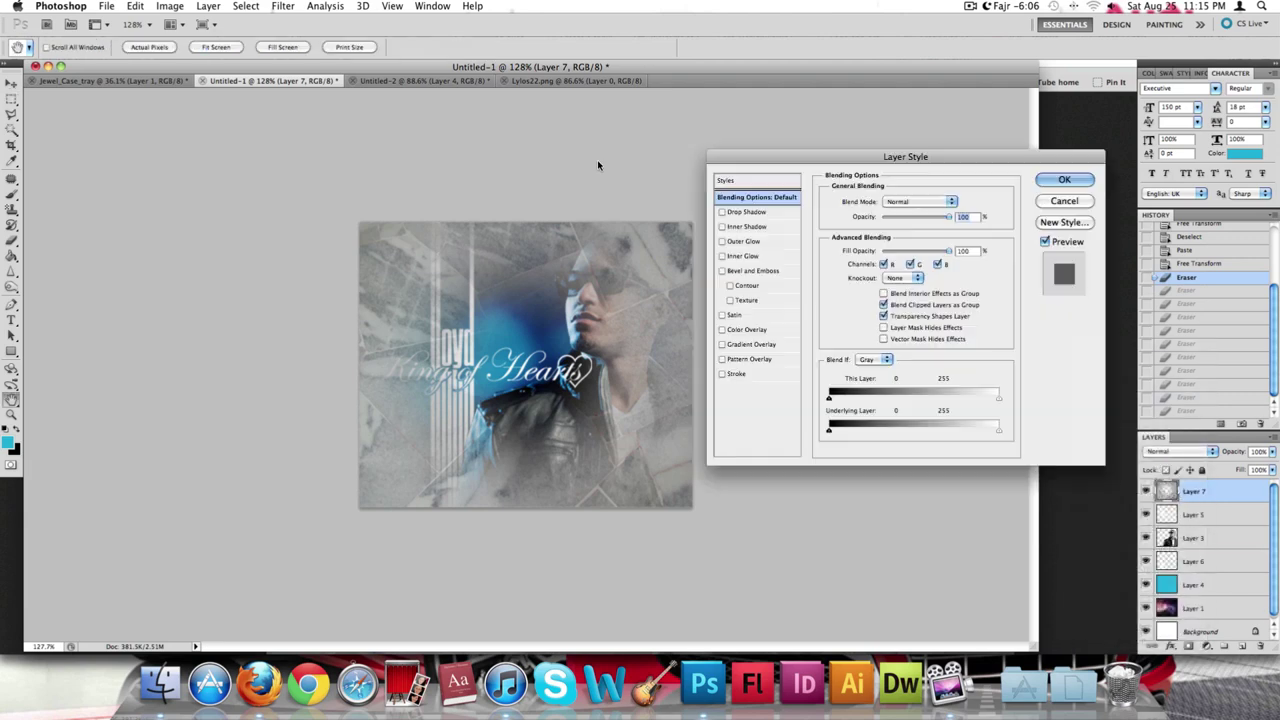
click(918, 202)
click(912, 332)
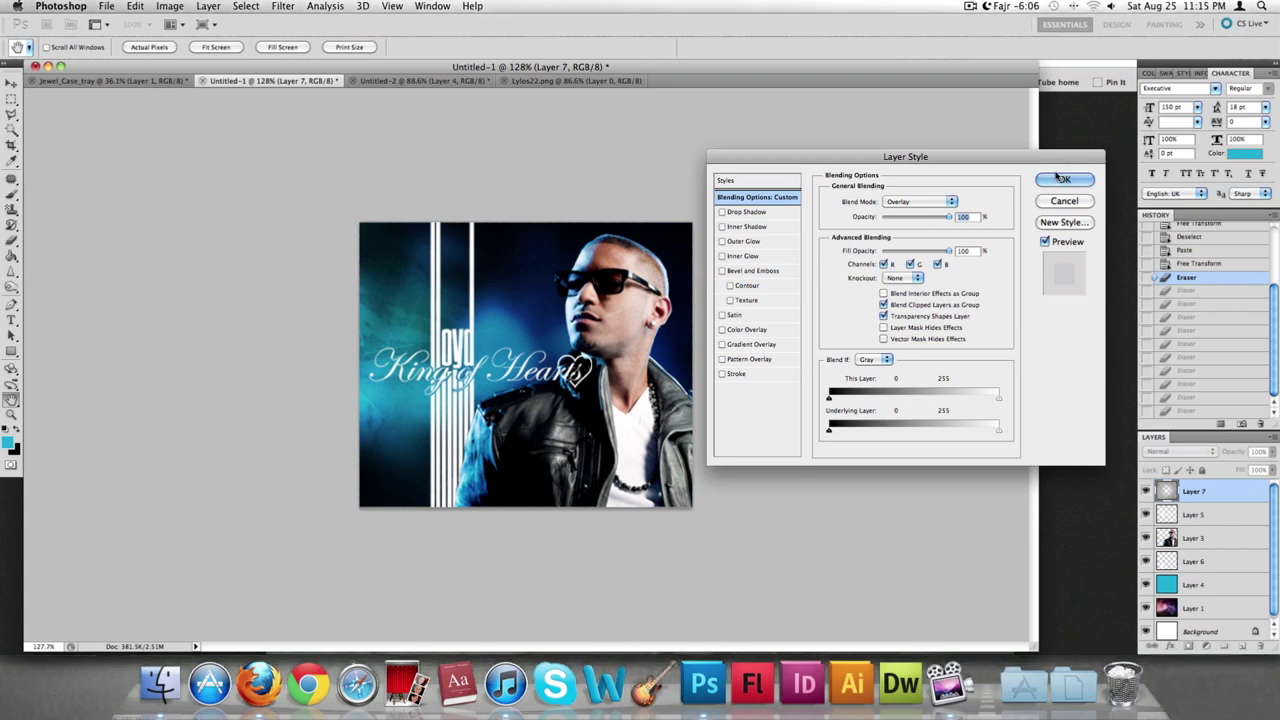
key(Return)
key(m)
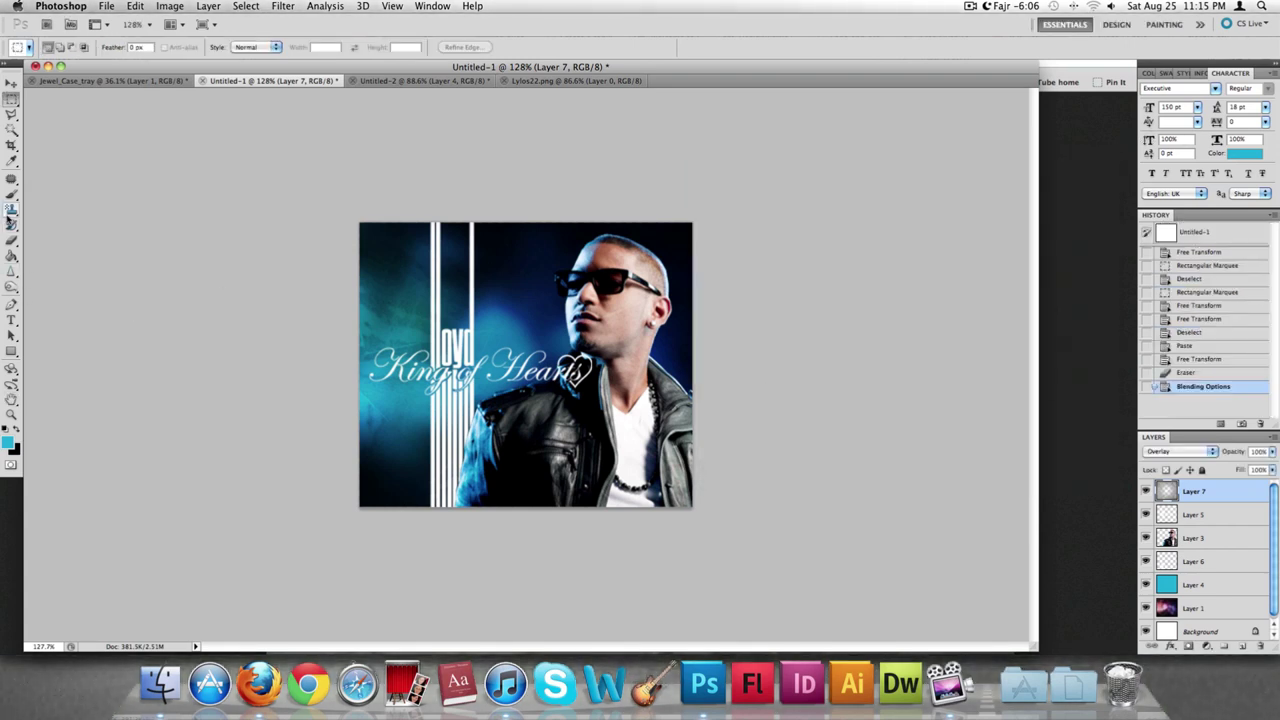
- Erase the marble texture over the artist's face, neck and jacket with the Eraser at 121 px and 6% hardness
click(10, 242)
click(58, 48)
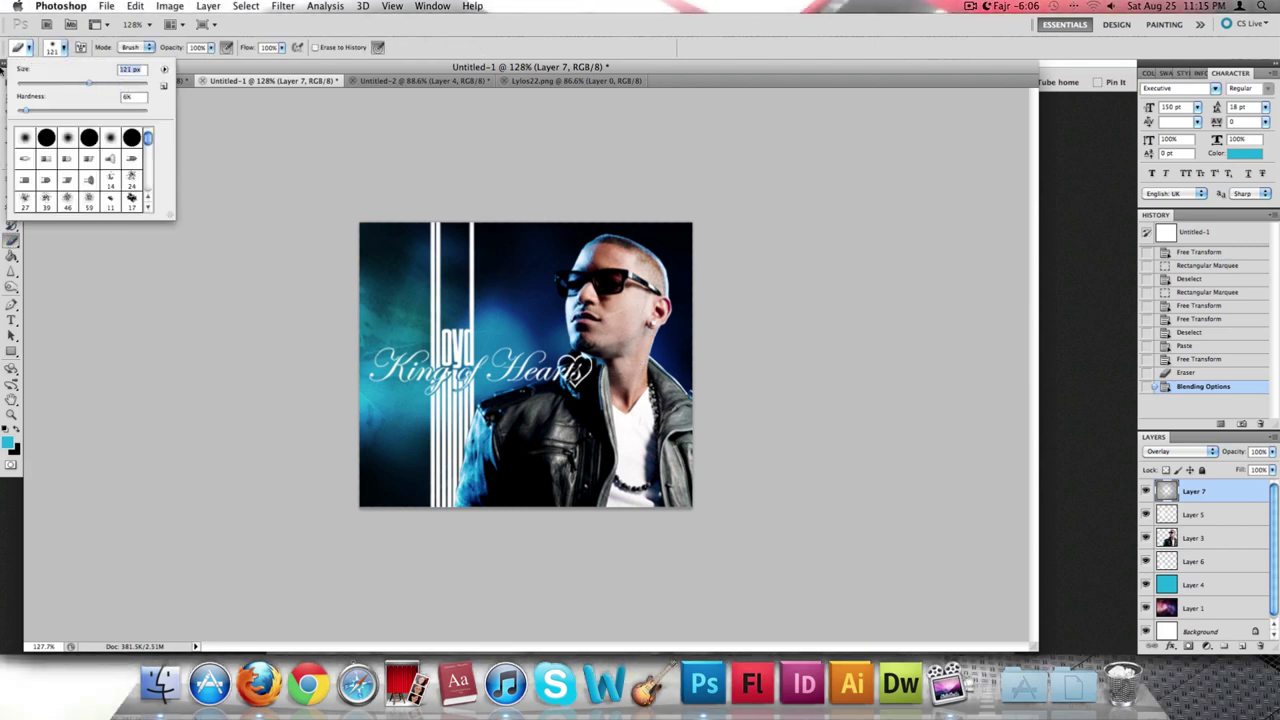
key(Return)
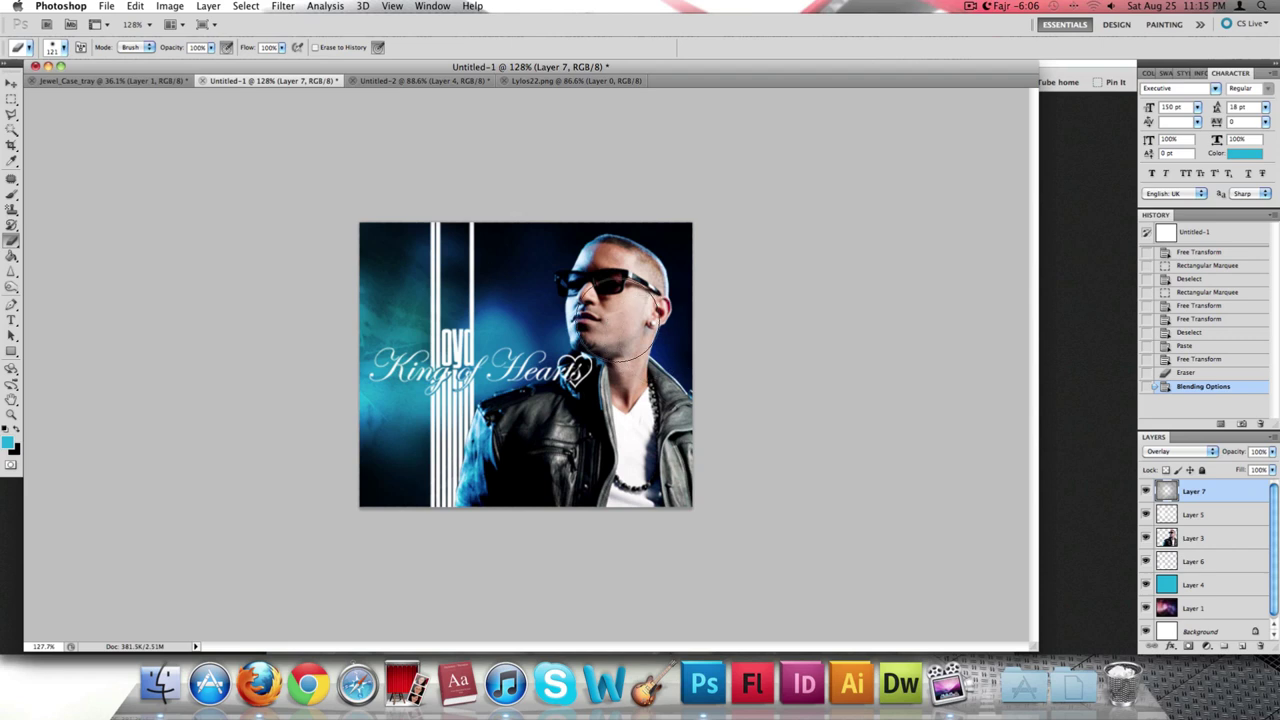
click(612, 325)
key(super+equal)
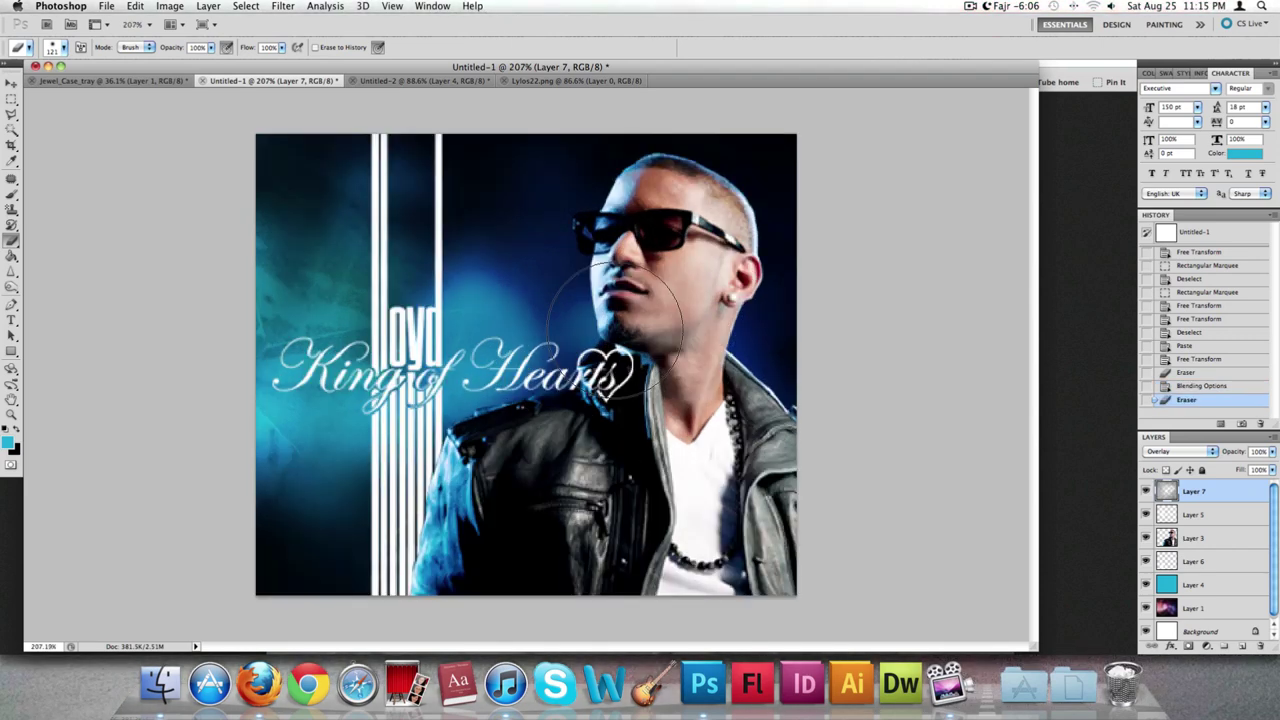
key(super+equal)
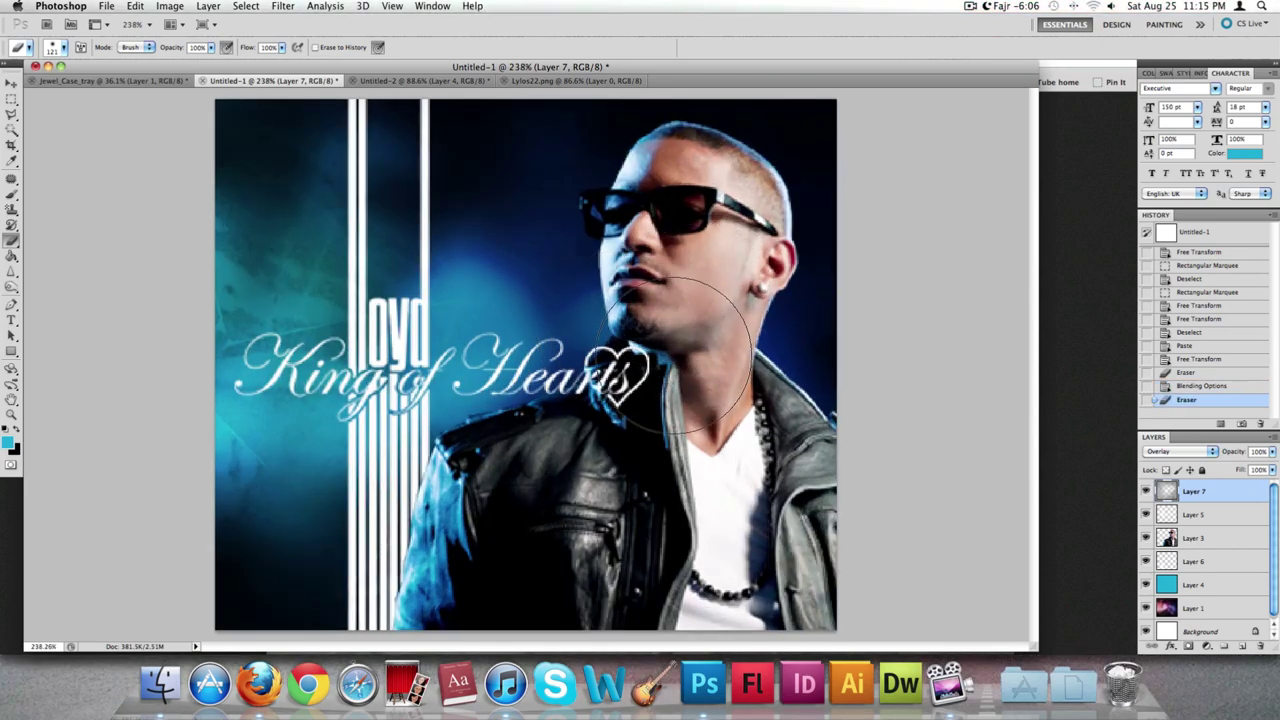
drag(680, 355, 640, 440)
drag(680, 330, 690, 280)
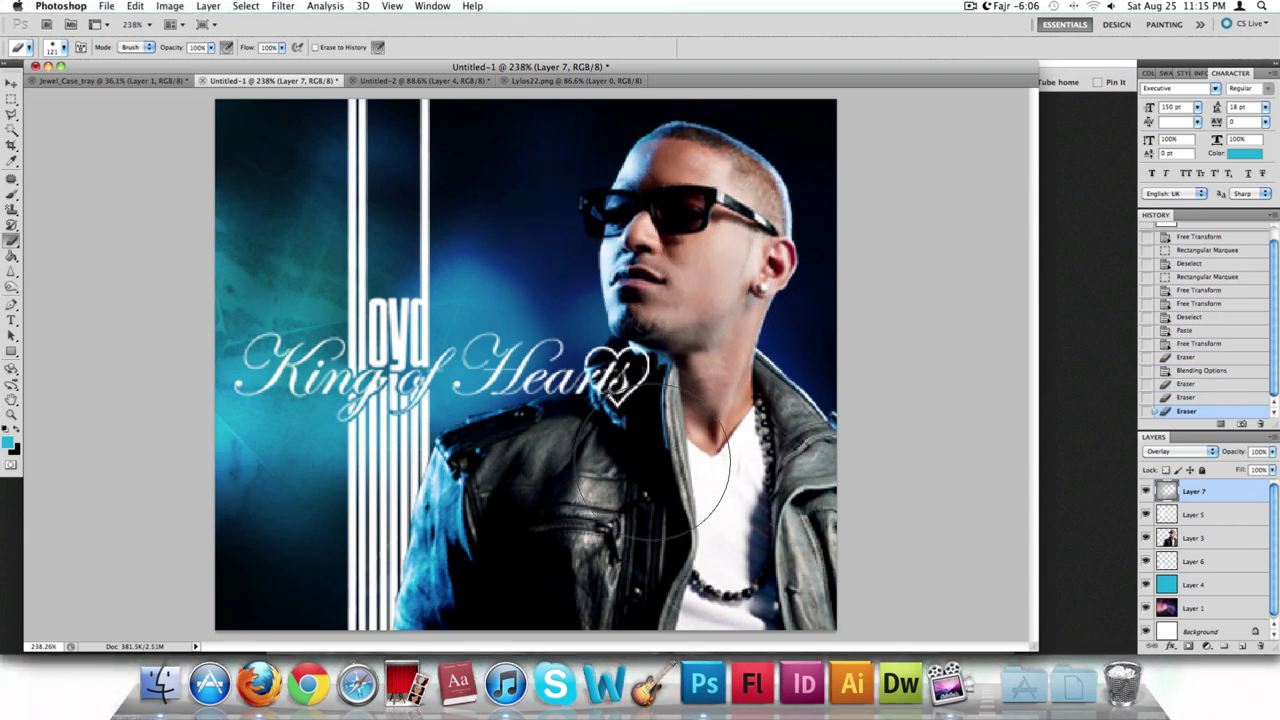
drag(600, 470, 700, 460)
scroll(735, 455, down, 4)
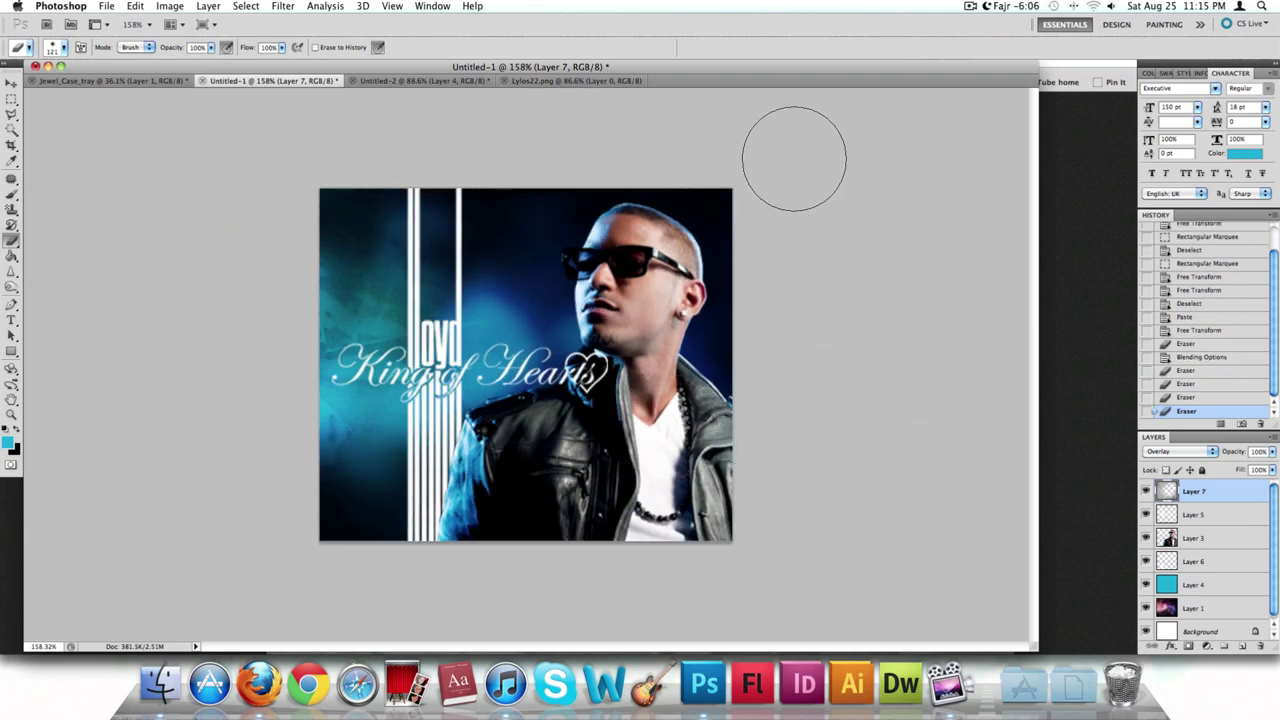
- Switch to Firefox and search Google Images for "ADVISORY EXPLICIT"
key(super+Tab)
click(997, 64)
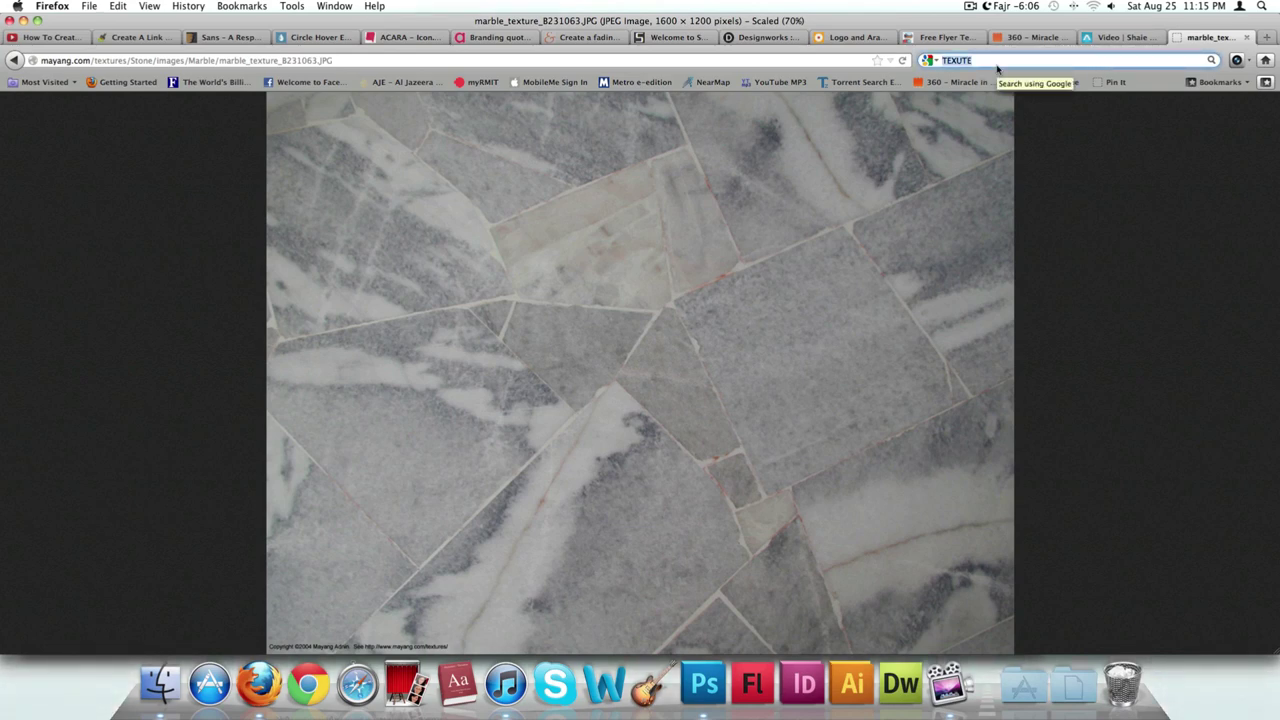
text(AVIDSOR)
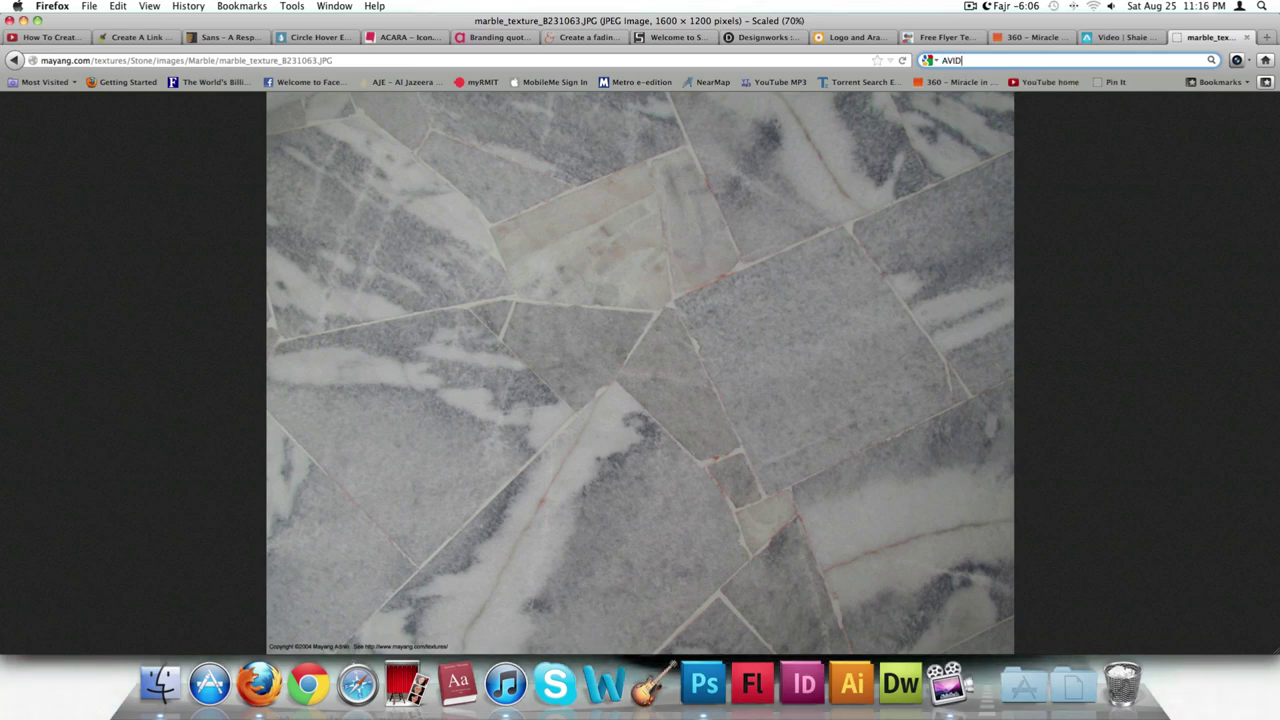
text(Y EXPLICT)
key(Return)
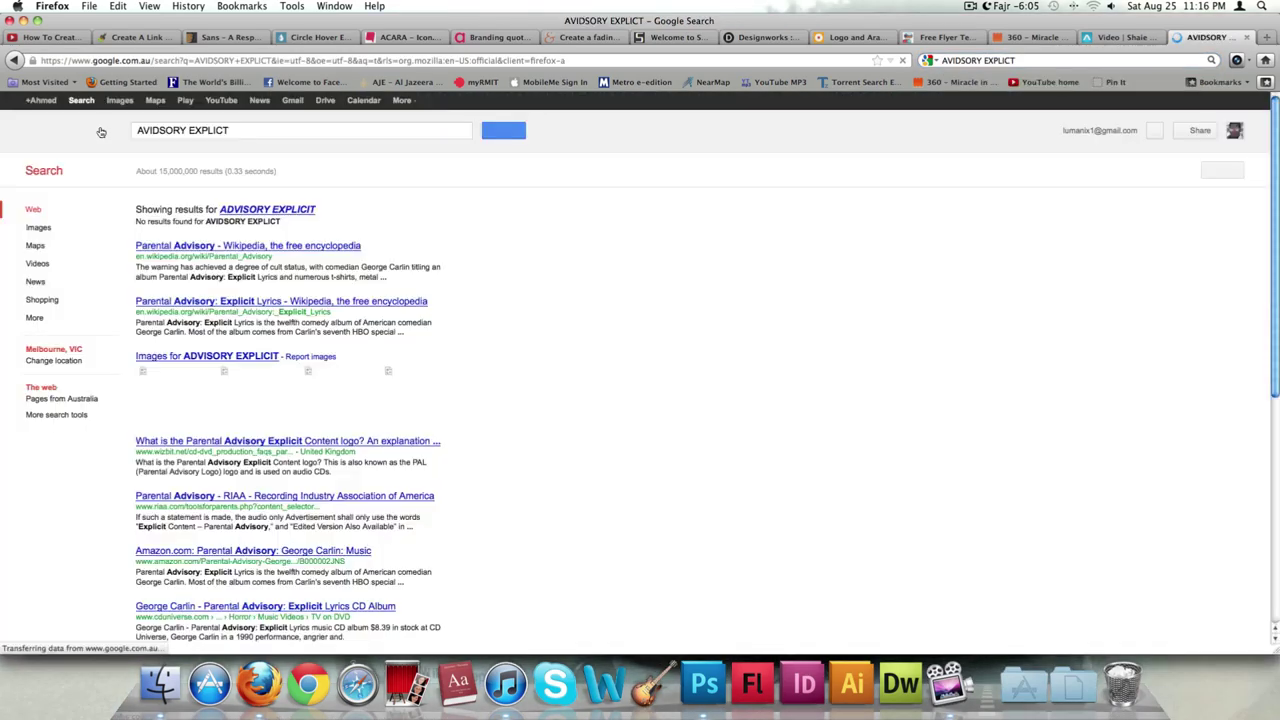
click(291, 210)
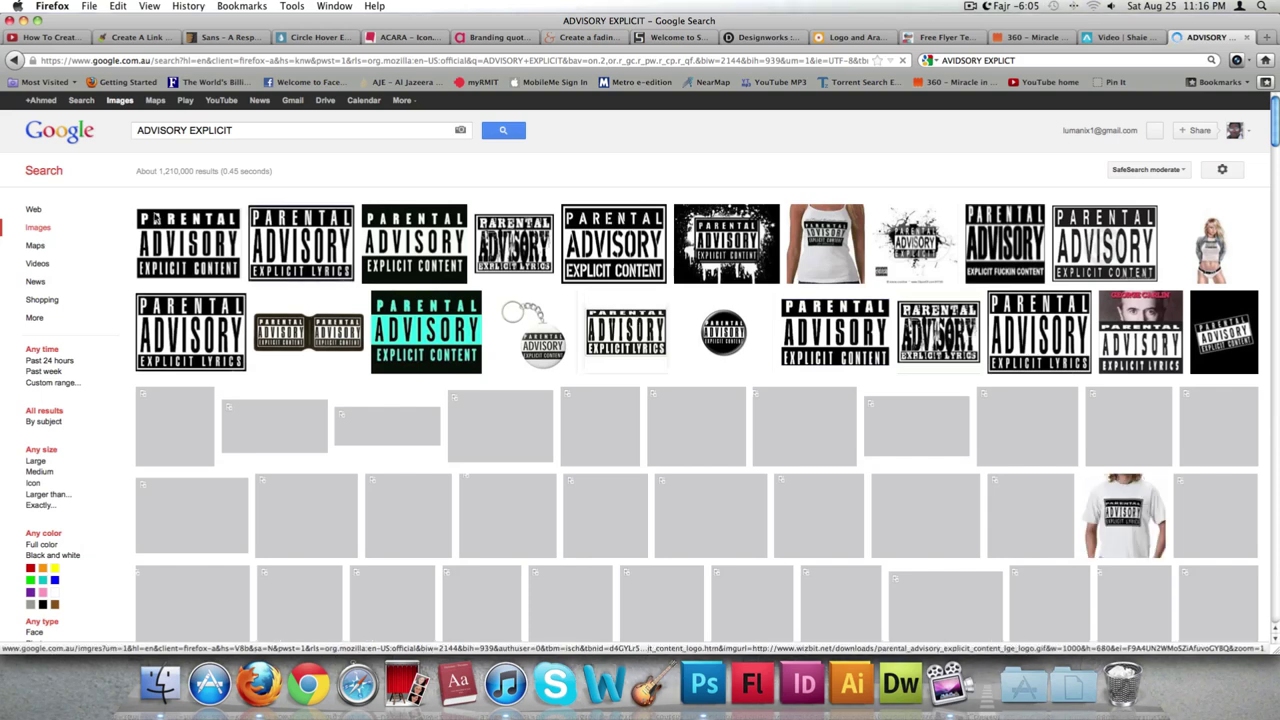
- Copy the first Parental Advisory Explicit Content image from the search results and paste it into the cover document in Photoshop
right_click(195, 228)
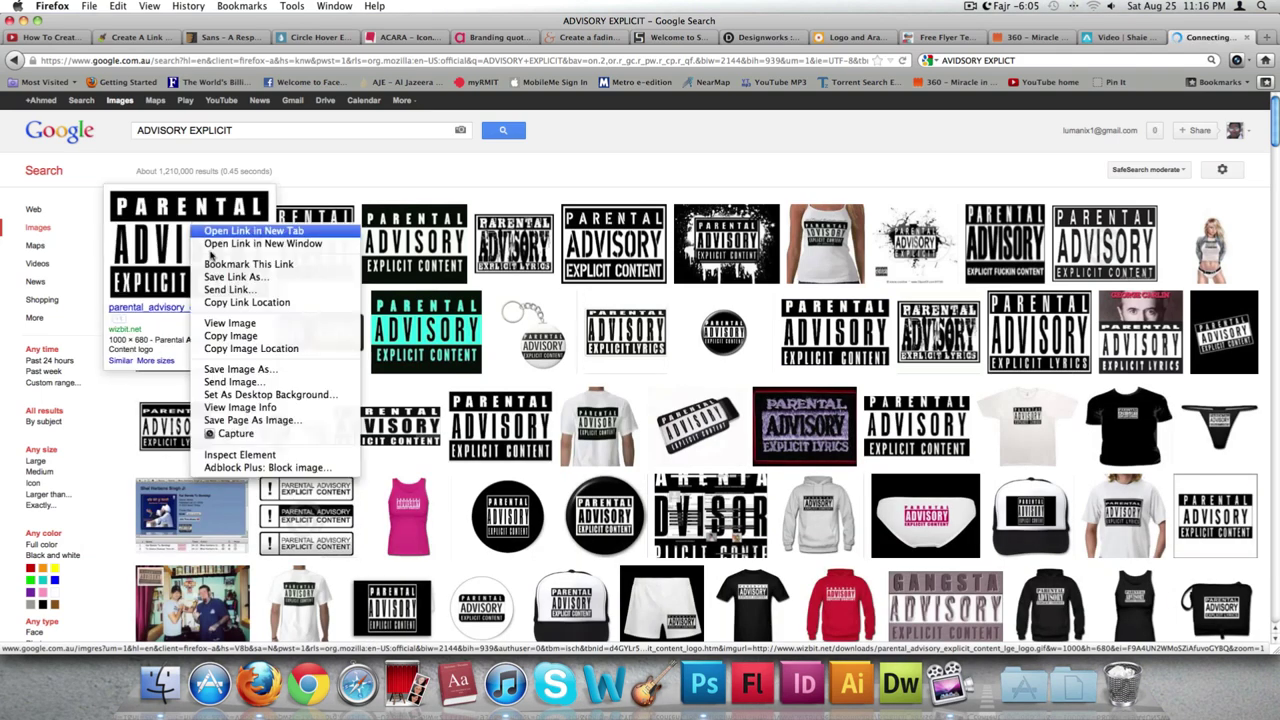
click(229, 302)
key(super+Tab)
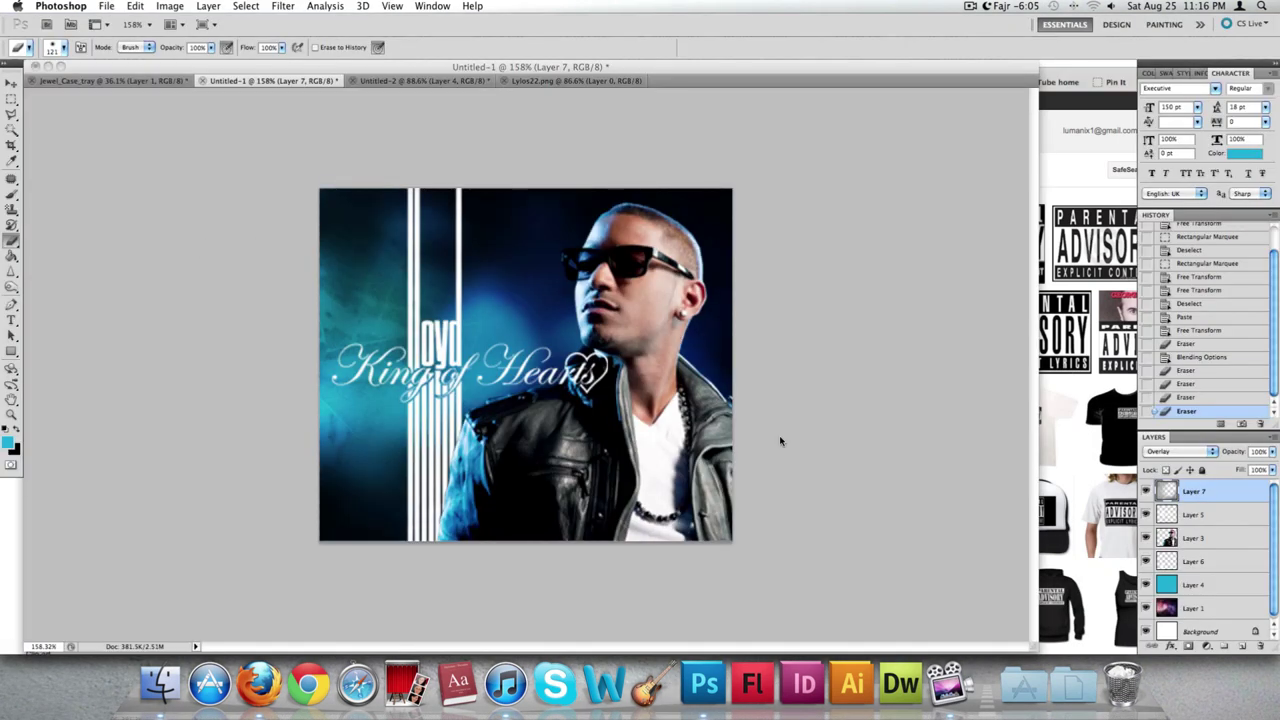
drag(819, 218, 811, 217)
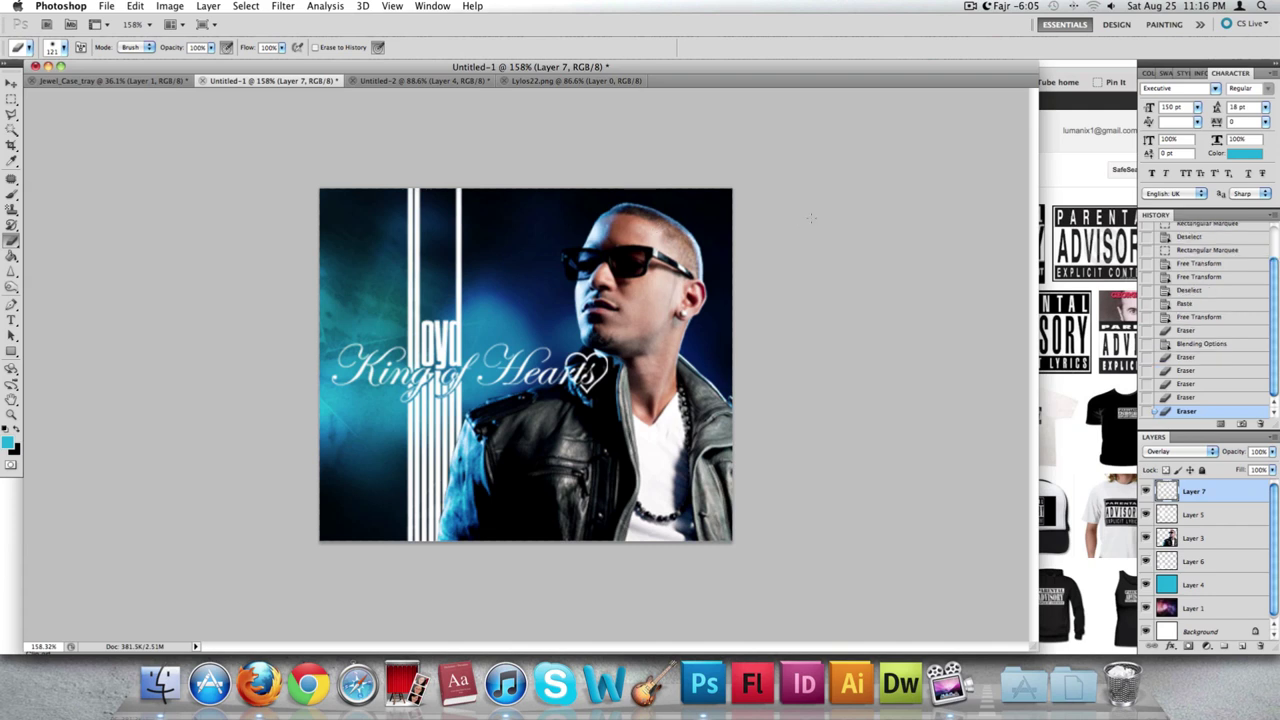
key(super+v)
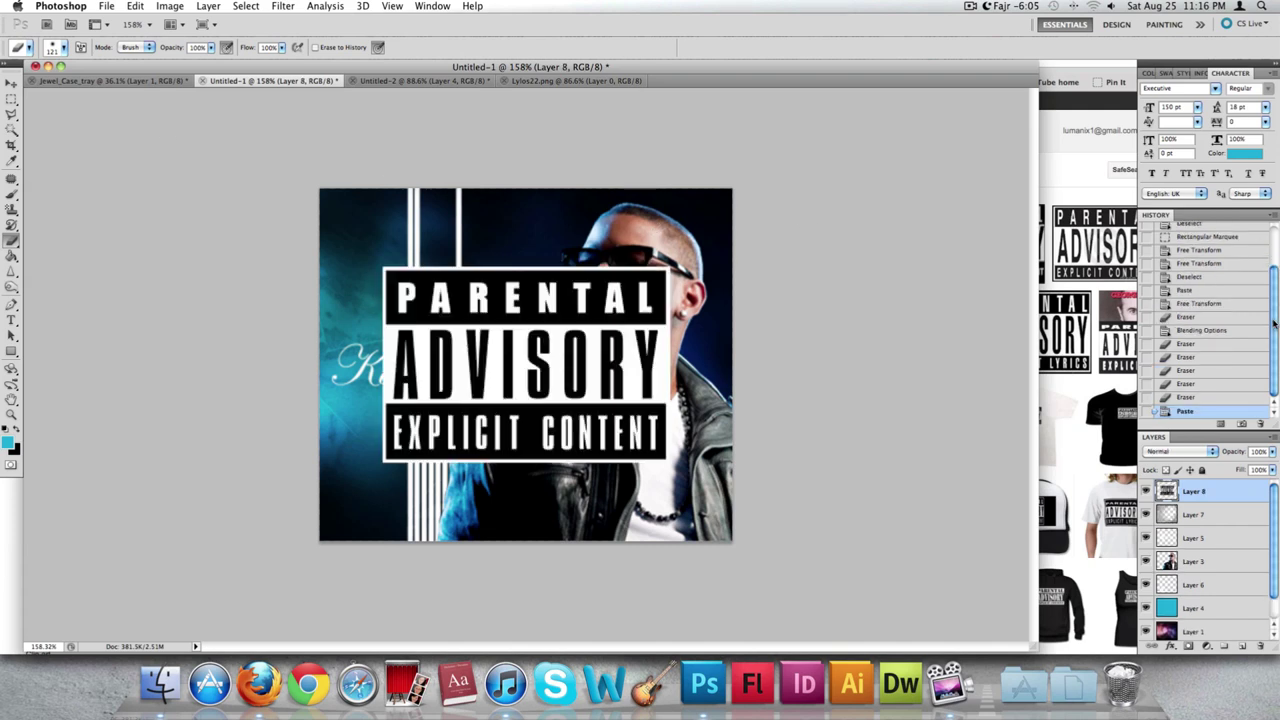
- Scale the pasted Parental Advisory logo to about 21% and place it in the lower-left corner of the cover
key(super+t)
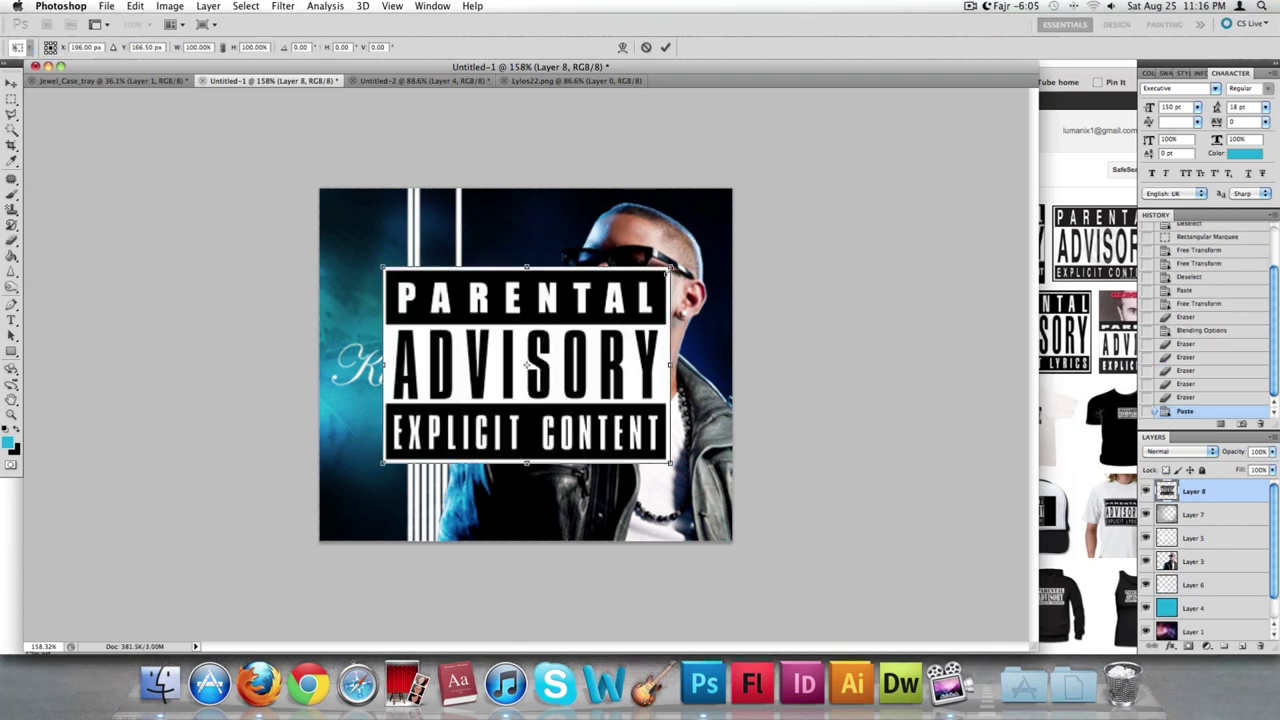
drag(669, 268, 377, 504)
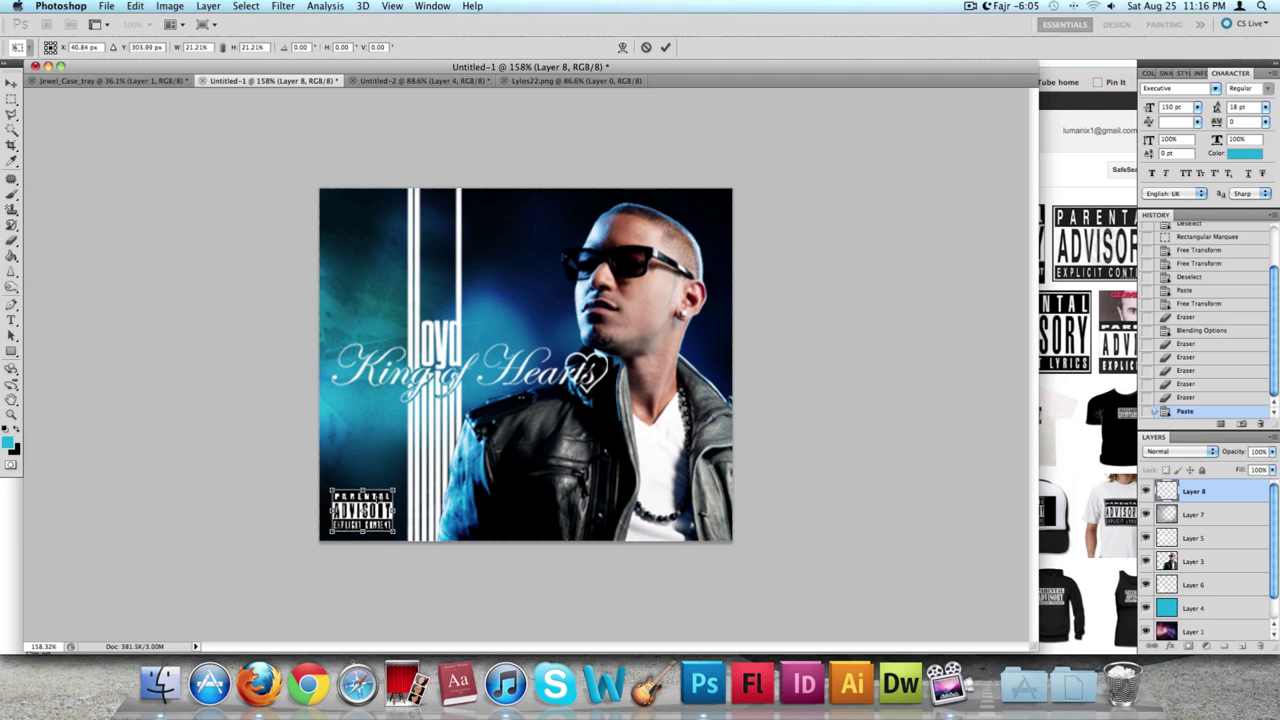
drag(377, 504, 377, 498)
key(b)
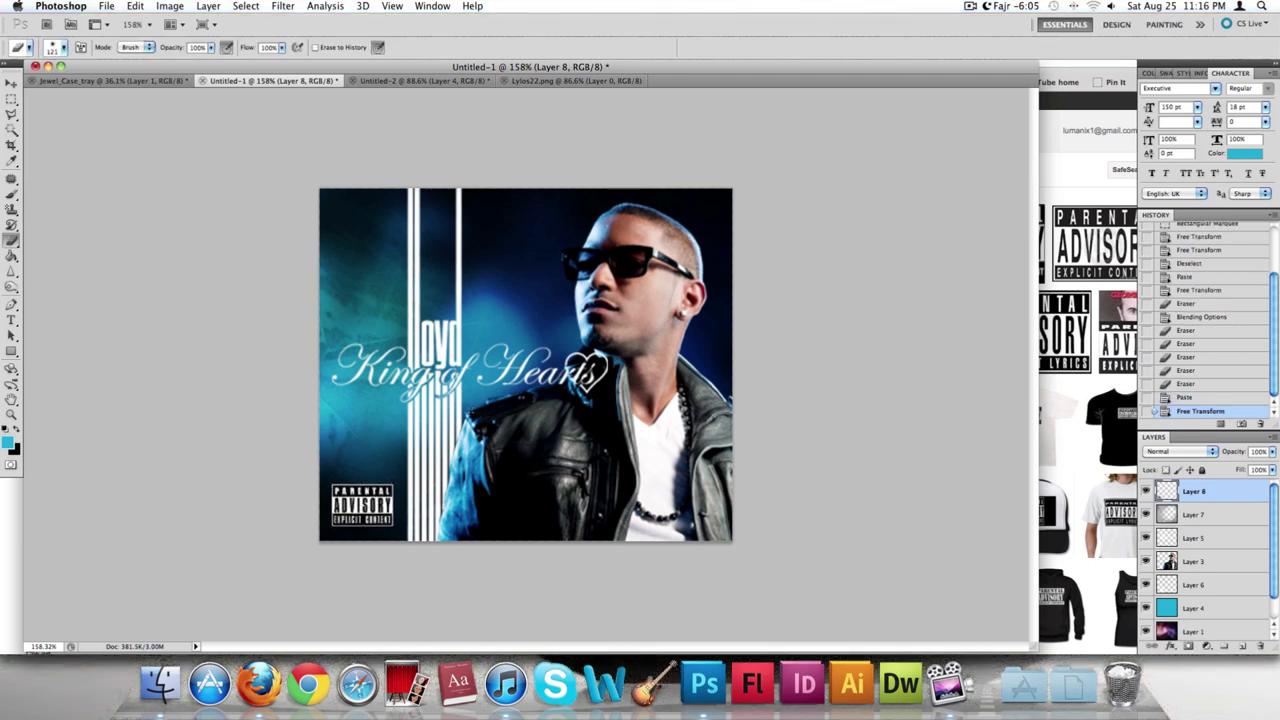
- Examine the cover up close and as a whole with the Parental Advisory logo in place
key(ctrl+plus)
key(ctrl+plus)
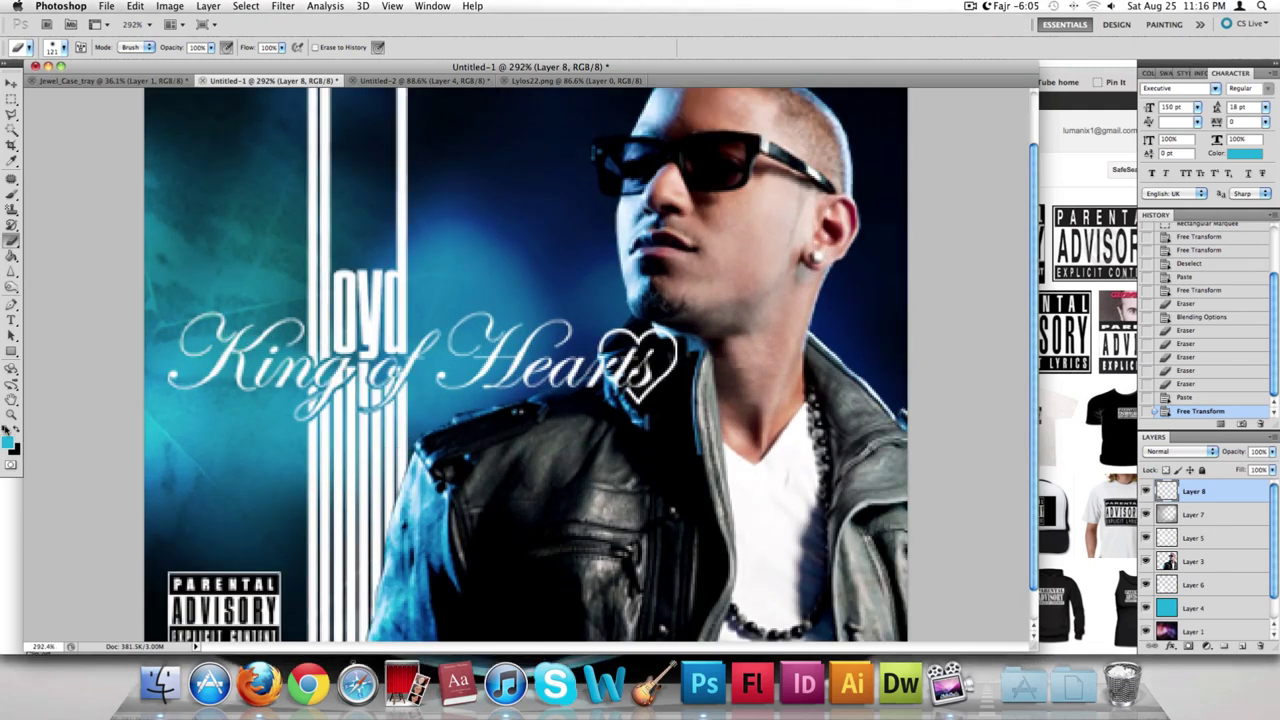
click(8, 441)
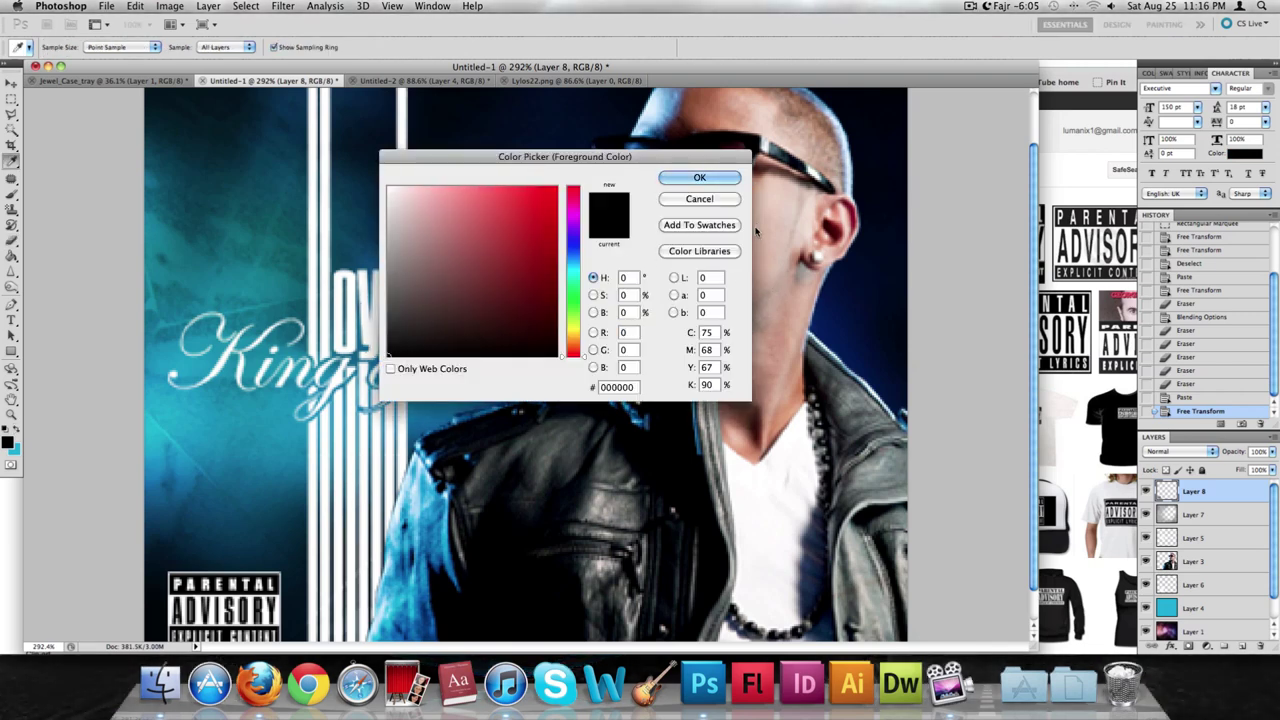
key(Escape)
key(e)
key(ctrl+minus)
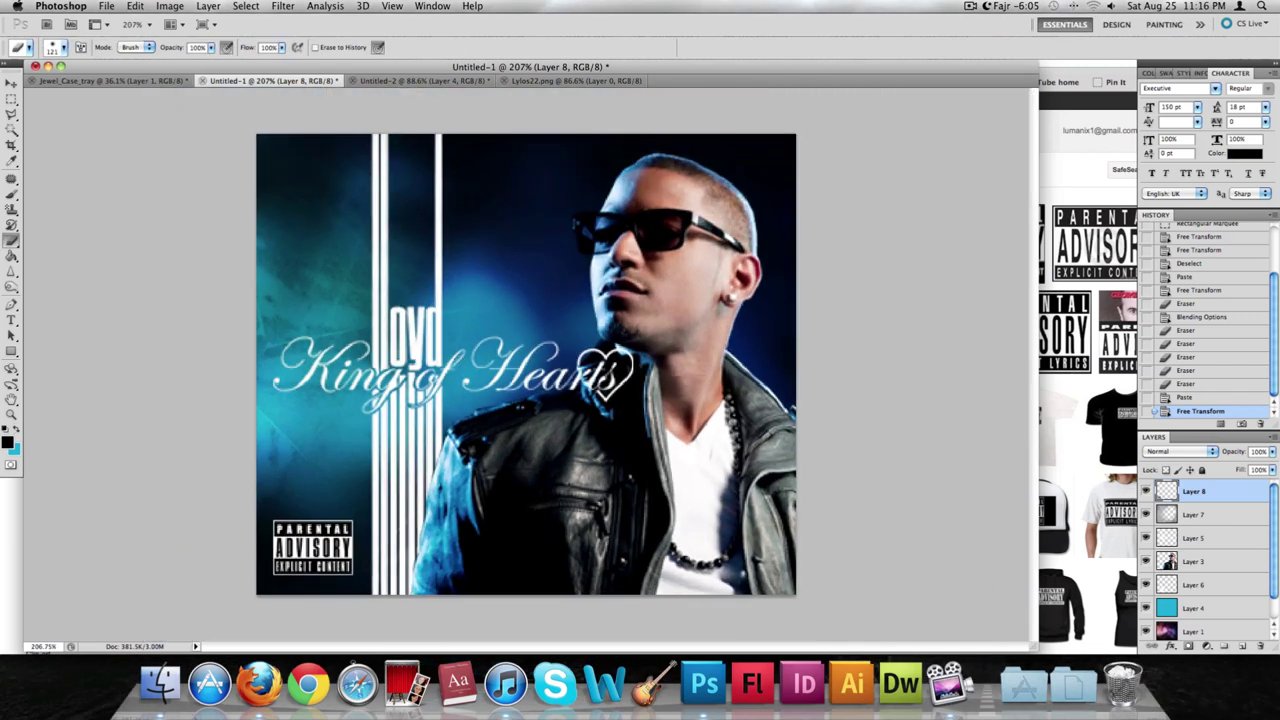
scroll(526, 365, down, 2)
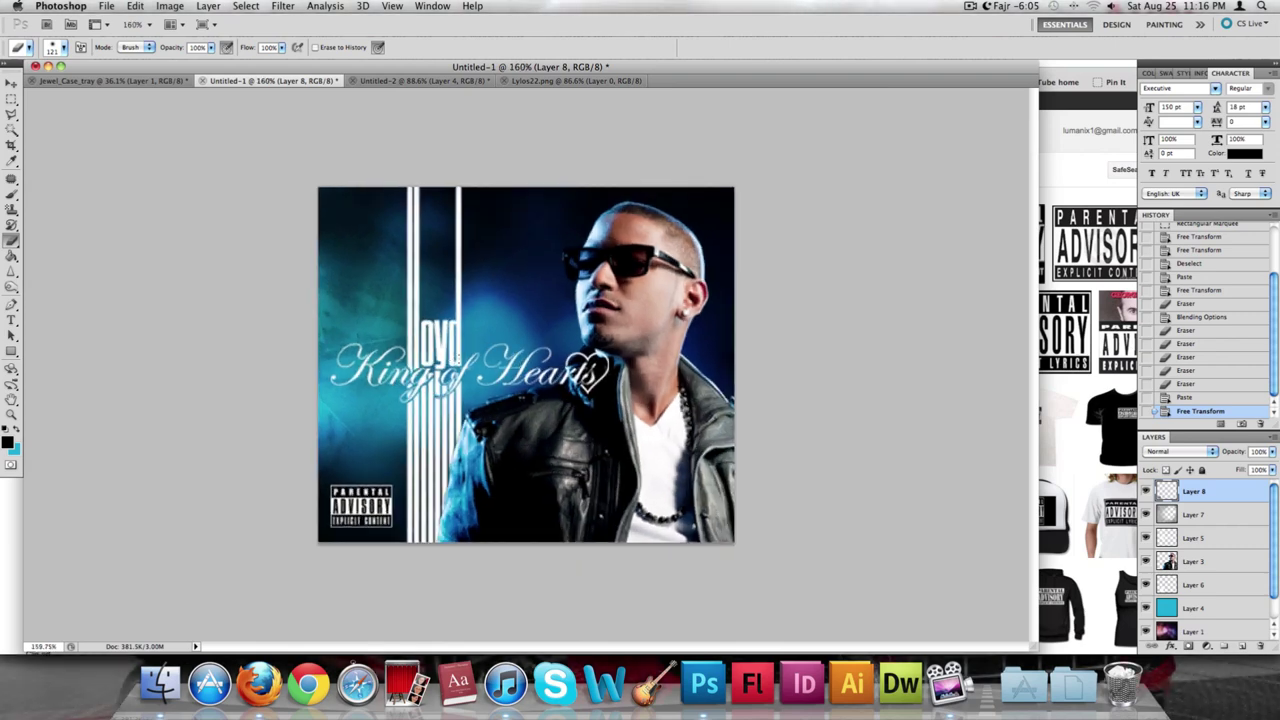
scroll(826, 328, down, 1)
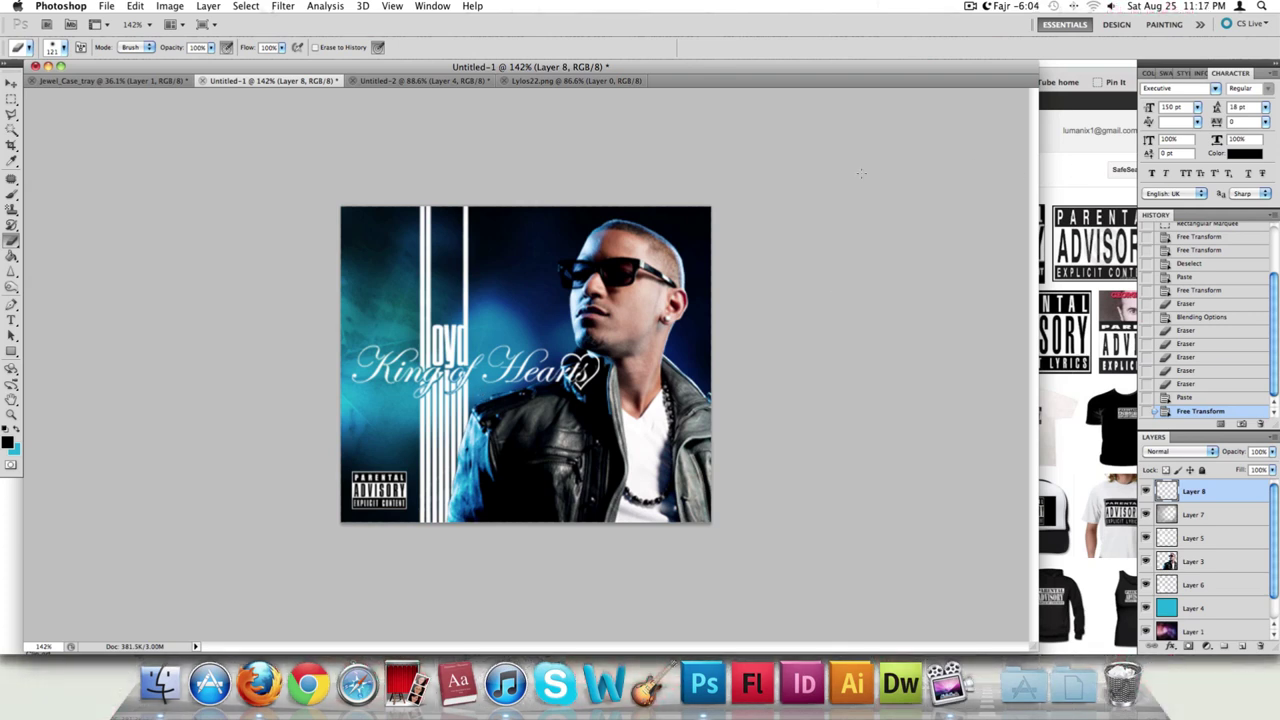
- Switch to Firefox and look through the video tutorials category page on shaiedesigns.com
click(1073, 174)
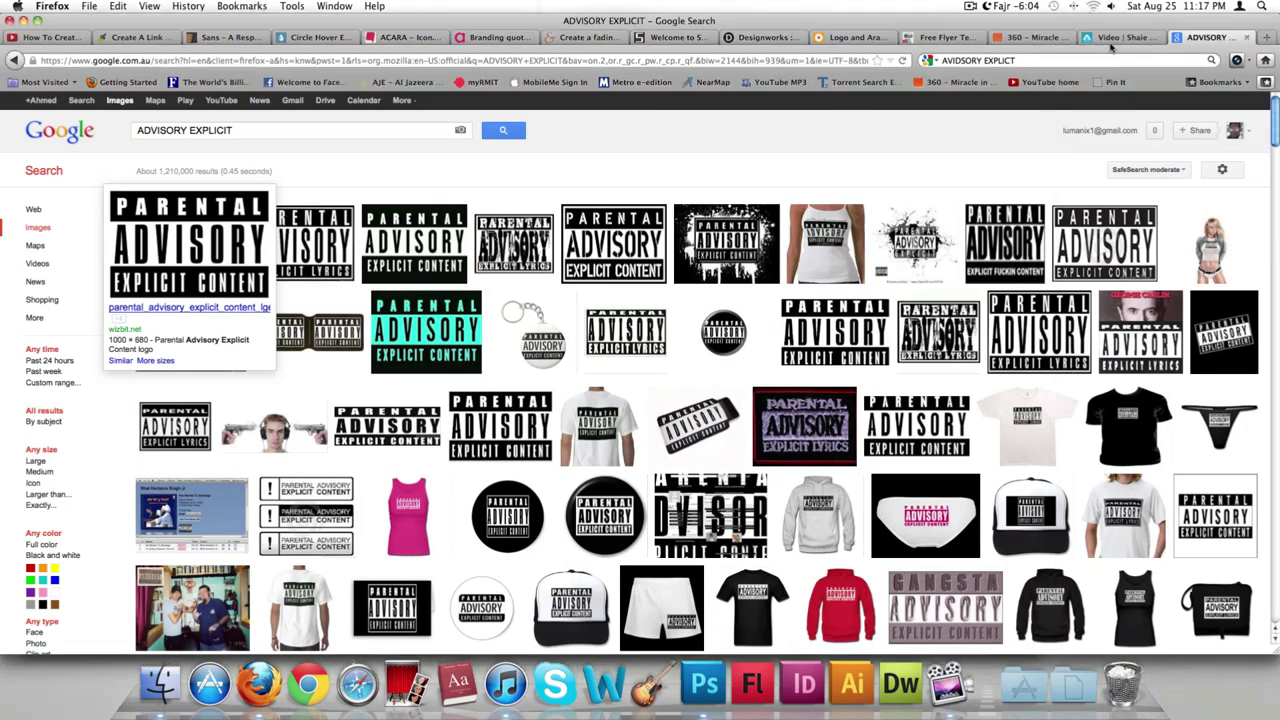
click(1118, 37)
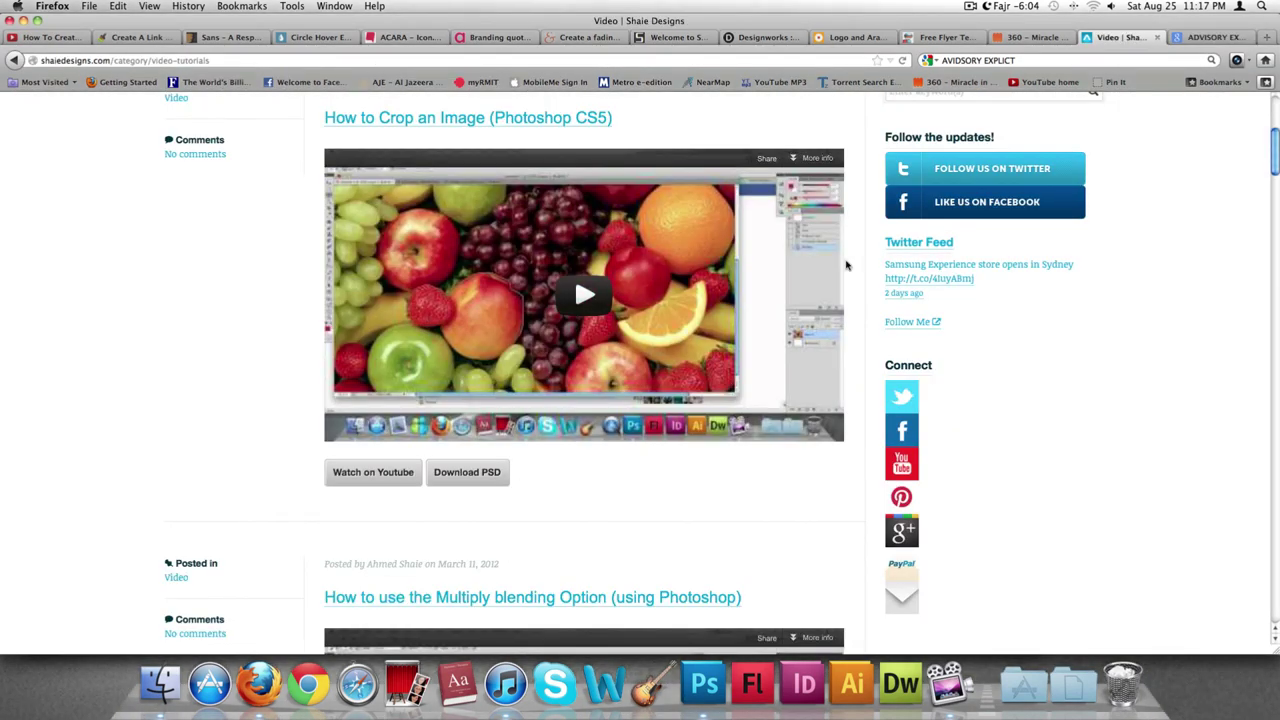
scroll(846, 265, up, 5)
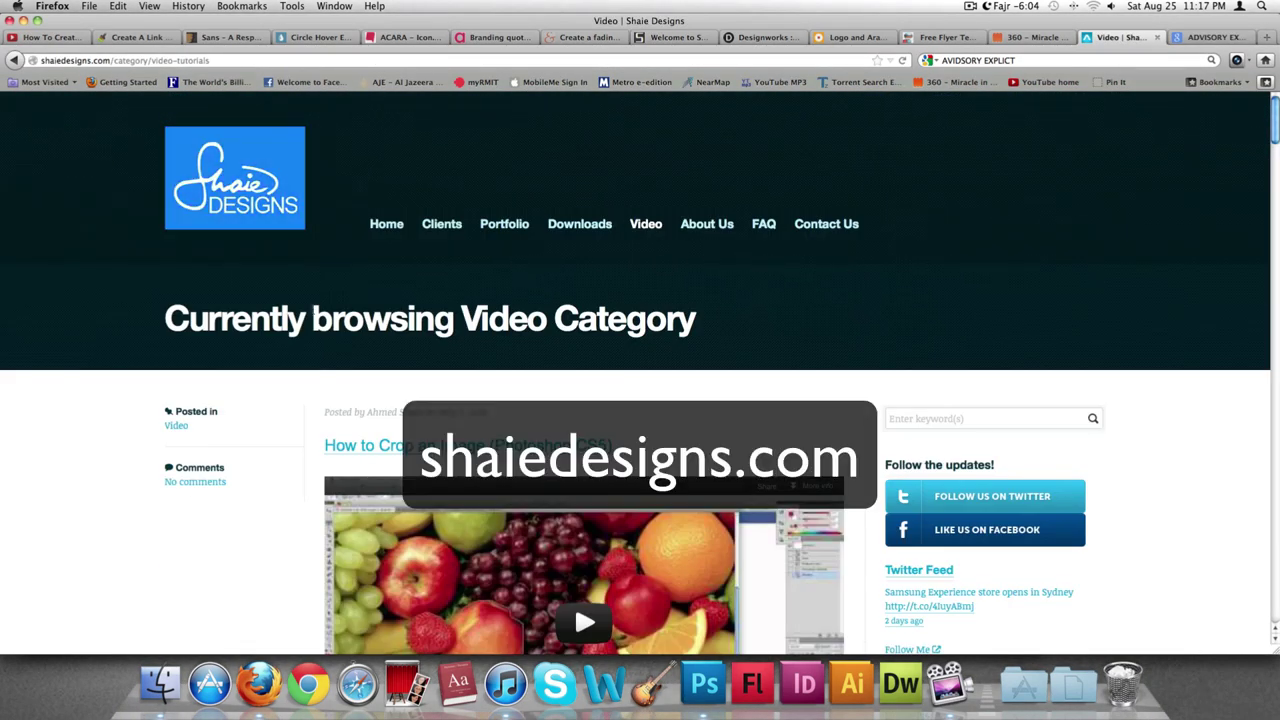
scroll(831, 375, down, 3)
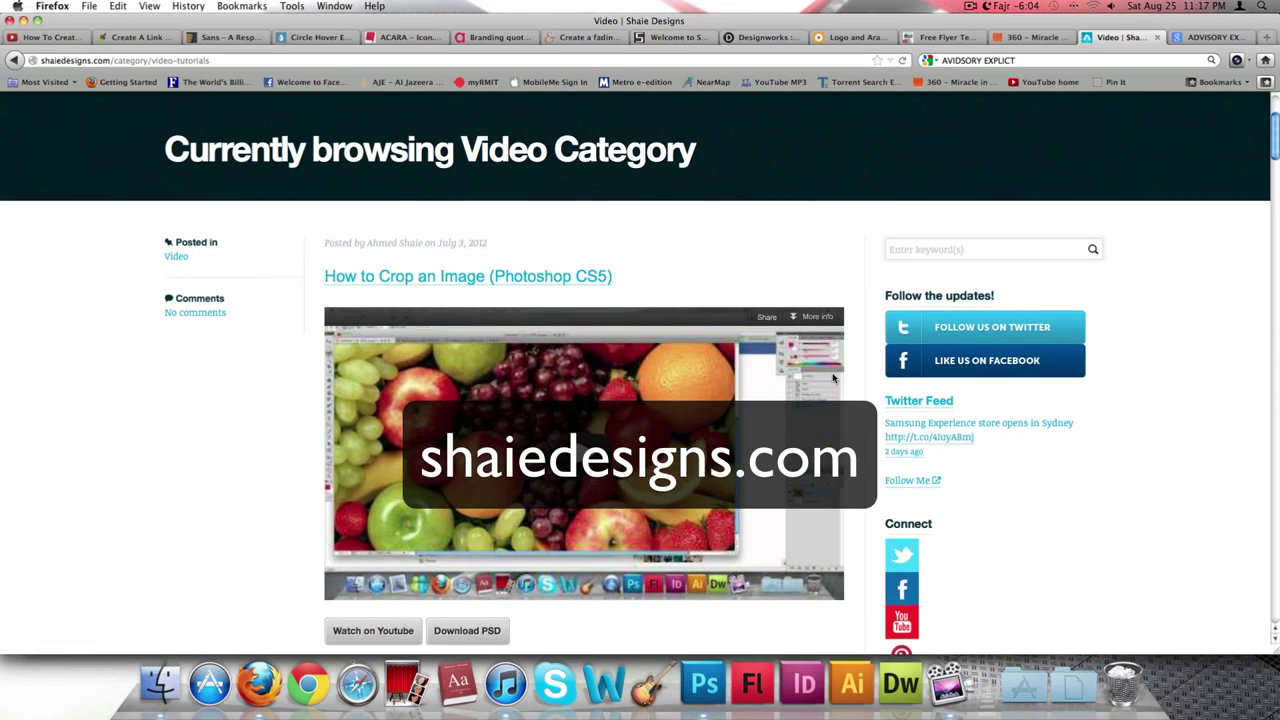
scroll(833, 377, down, 1)
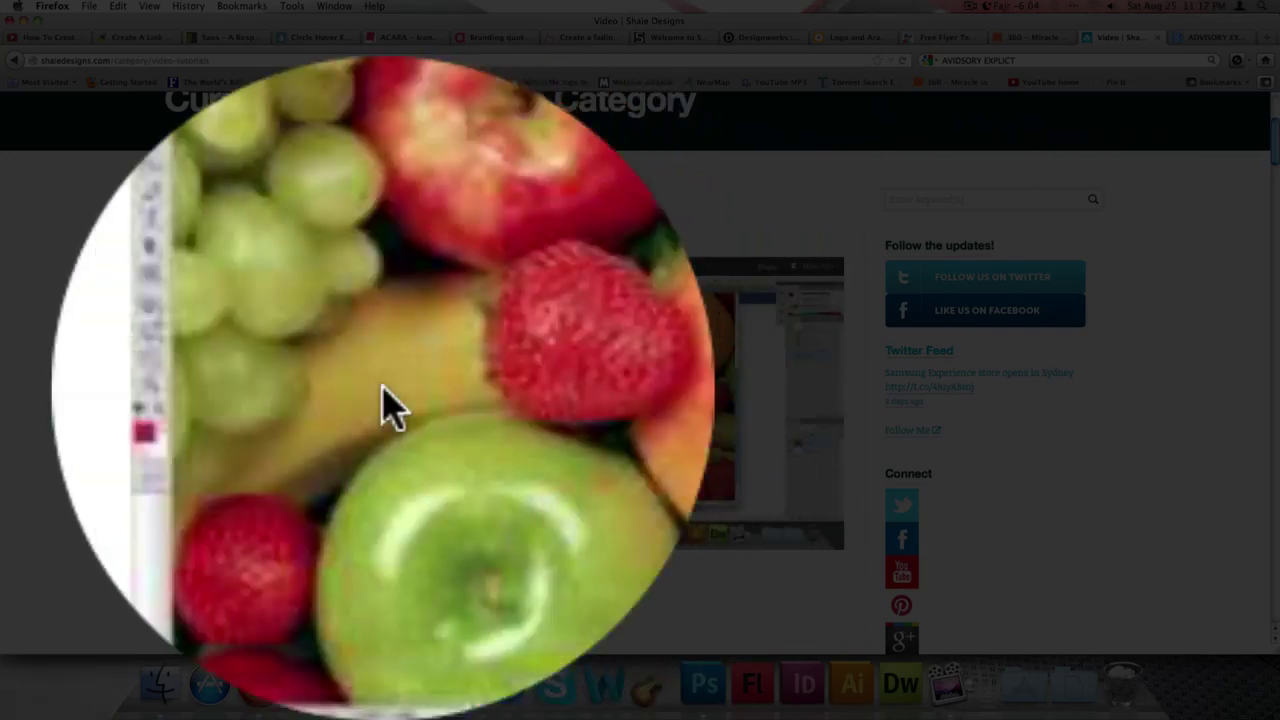
scroll(385, 407, up, 4)
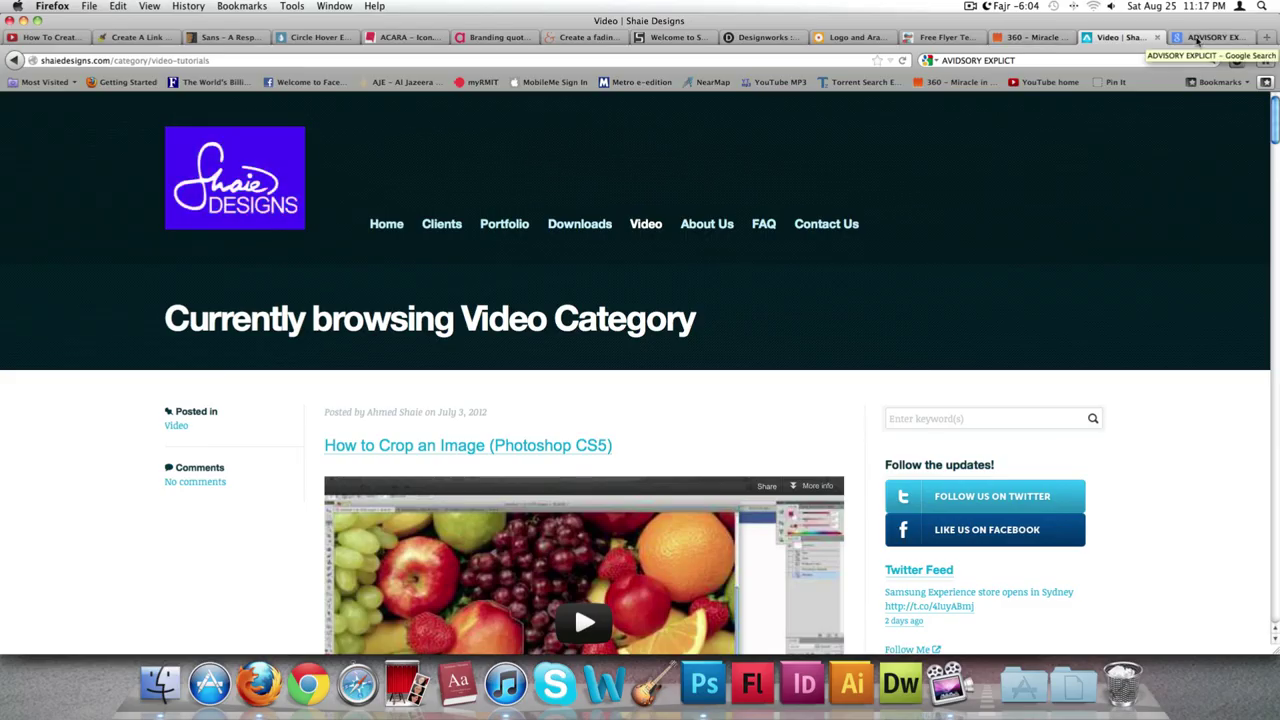
- Open the Shaie Designs Facebook page from the search results tab and look through its timeline posts
click(1197, 40)
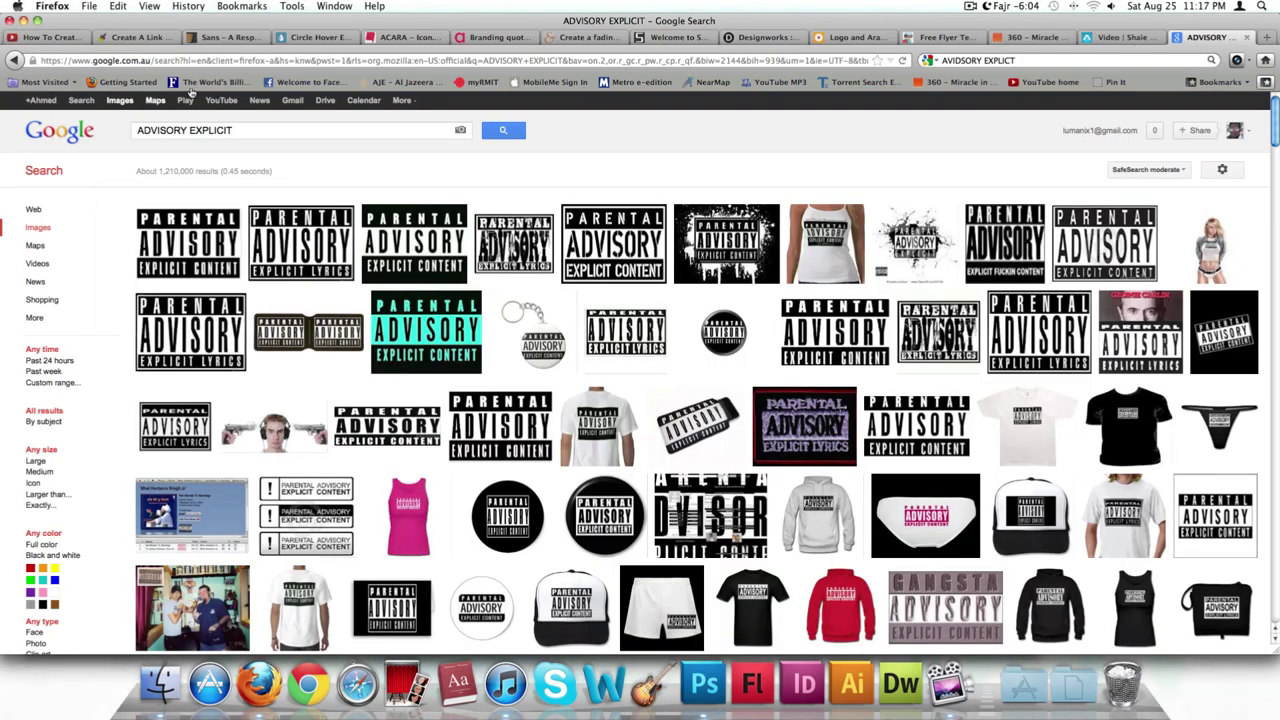
click(268, 87)
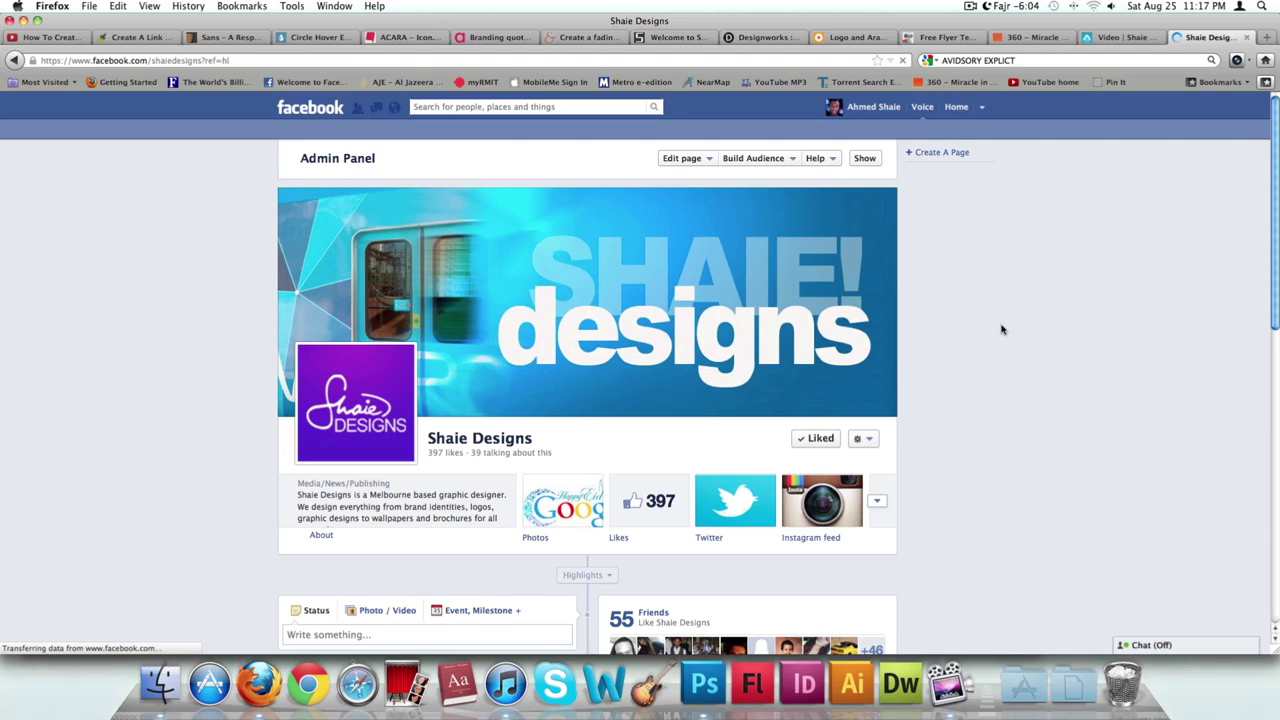
scroll(1002, 330, down, 10)
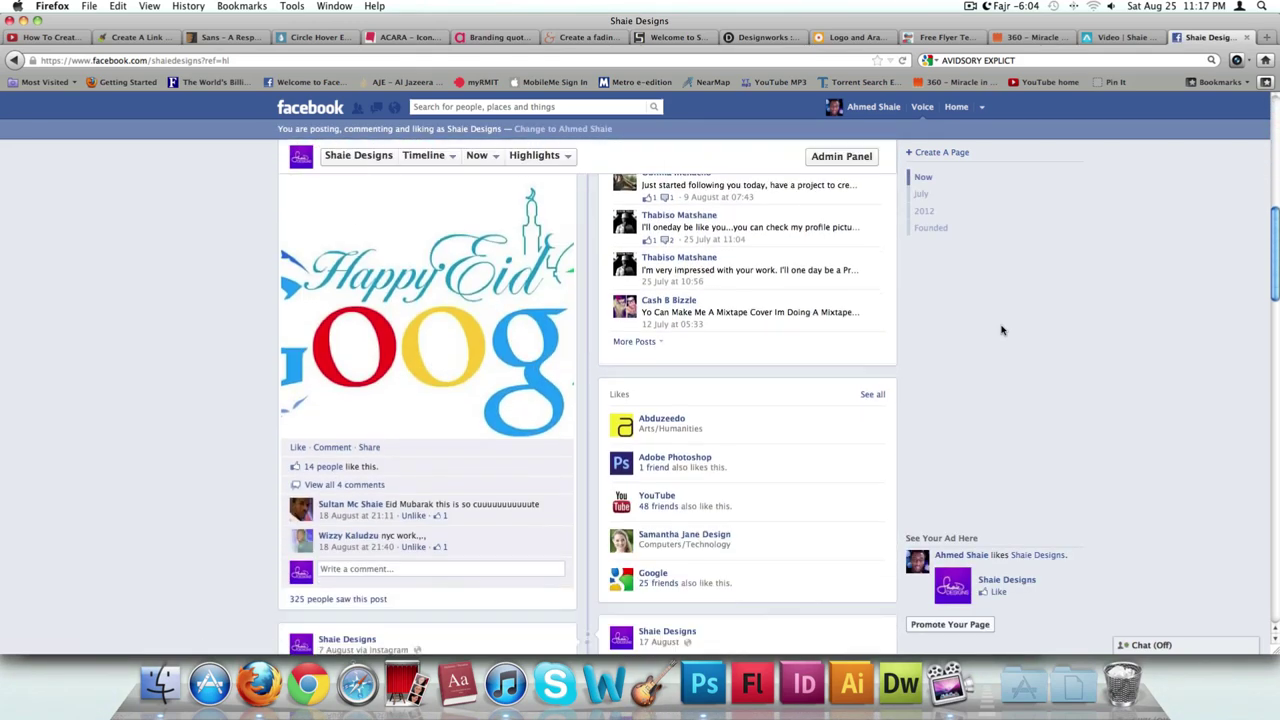
scroll(1002, 330, down, 5)
scroll(1002, 330, down, 7)
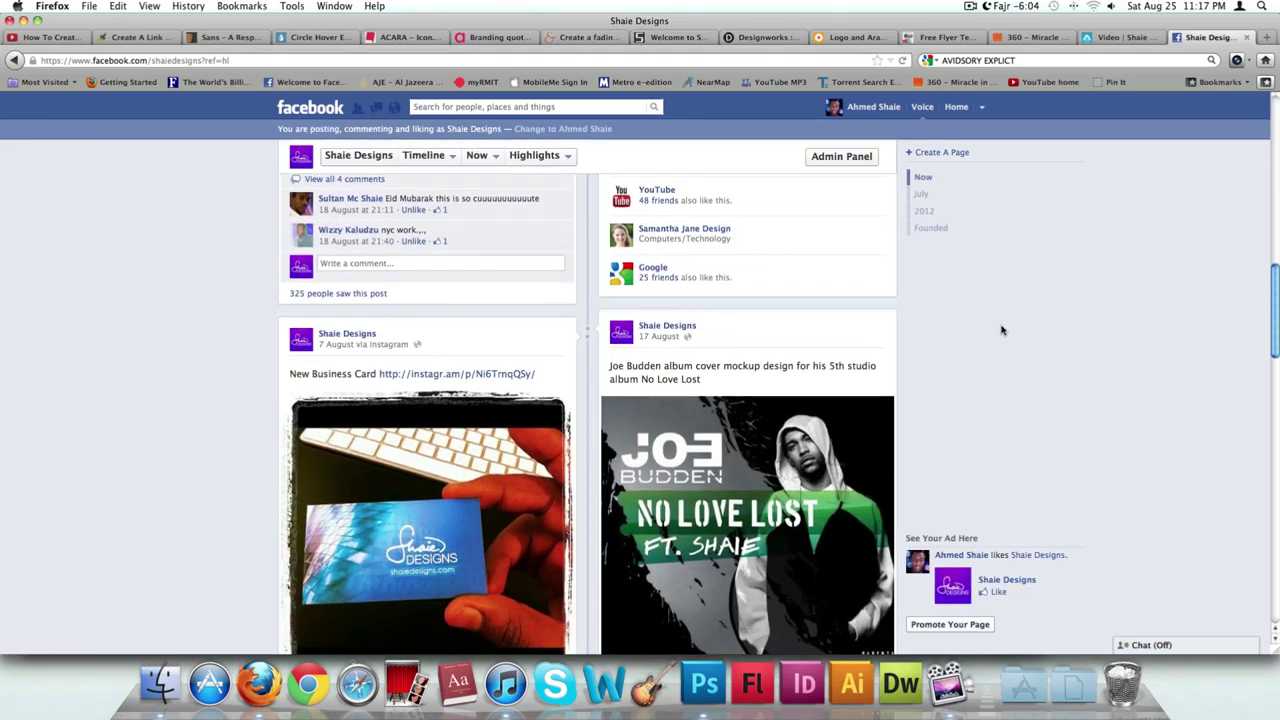
scroll(1002, 330, down, 15)
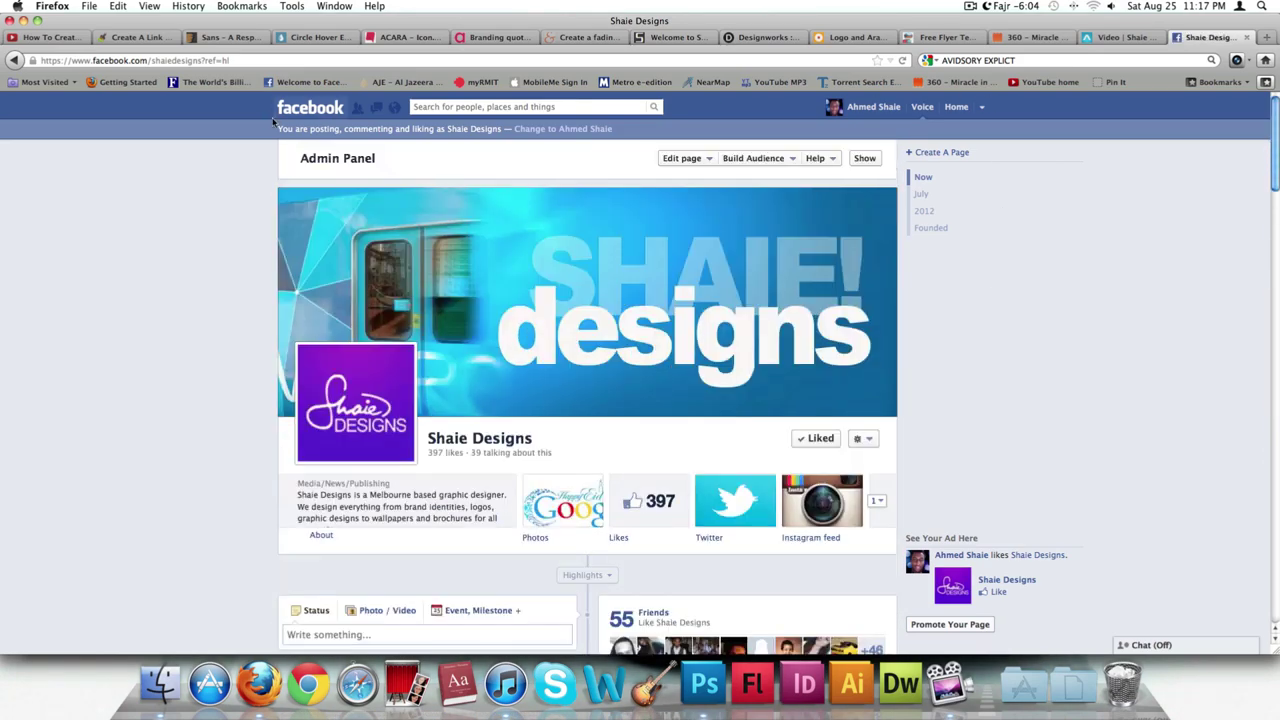
- View the Shaie Designs profile at twitter.com/shaiedesigns and return to the Facebook page
click(297, 61)
text(TW)
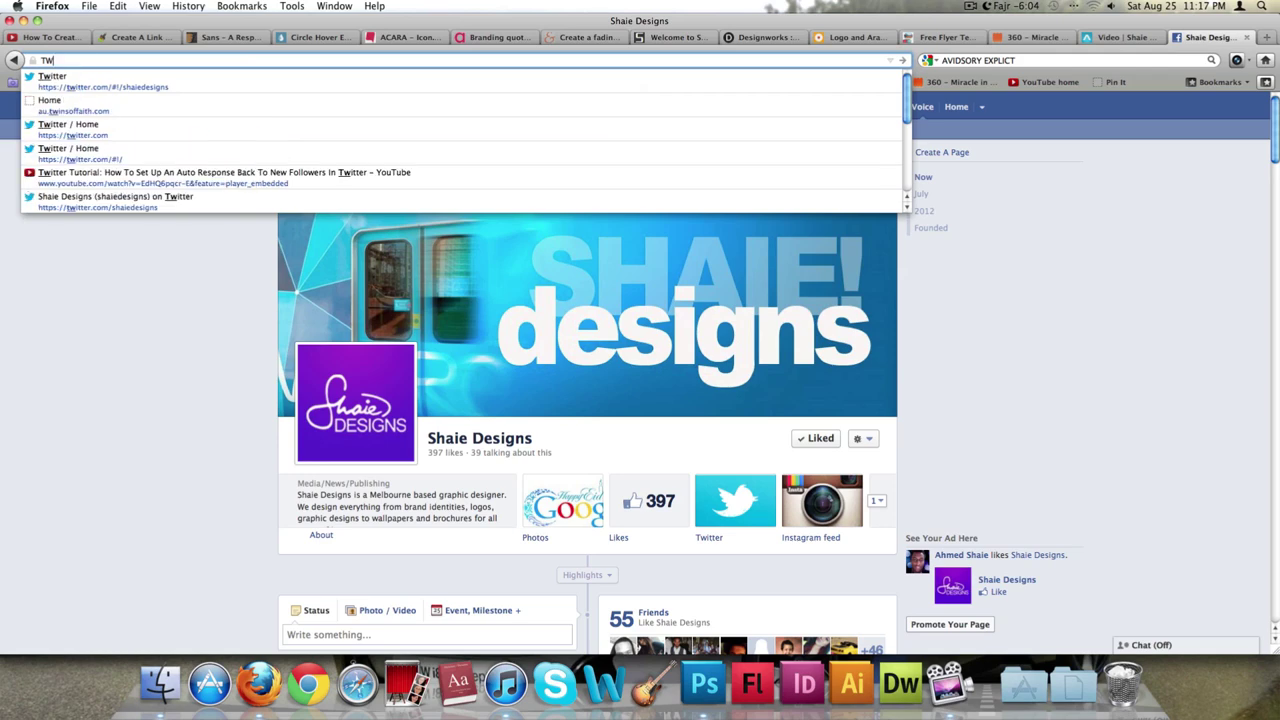
key(Down)
key(Return)
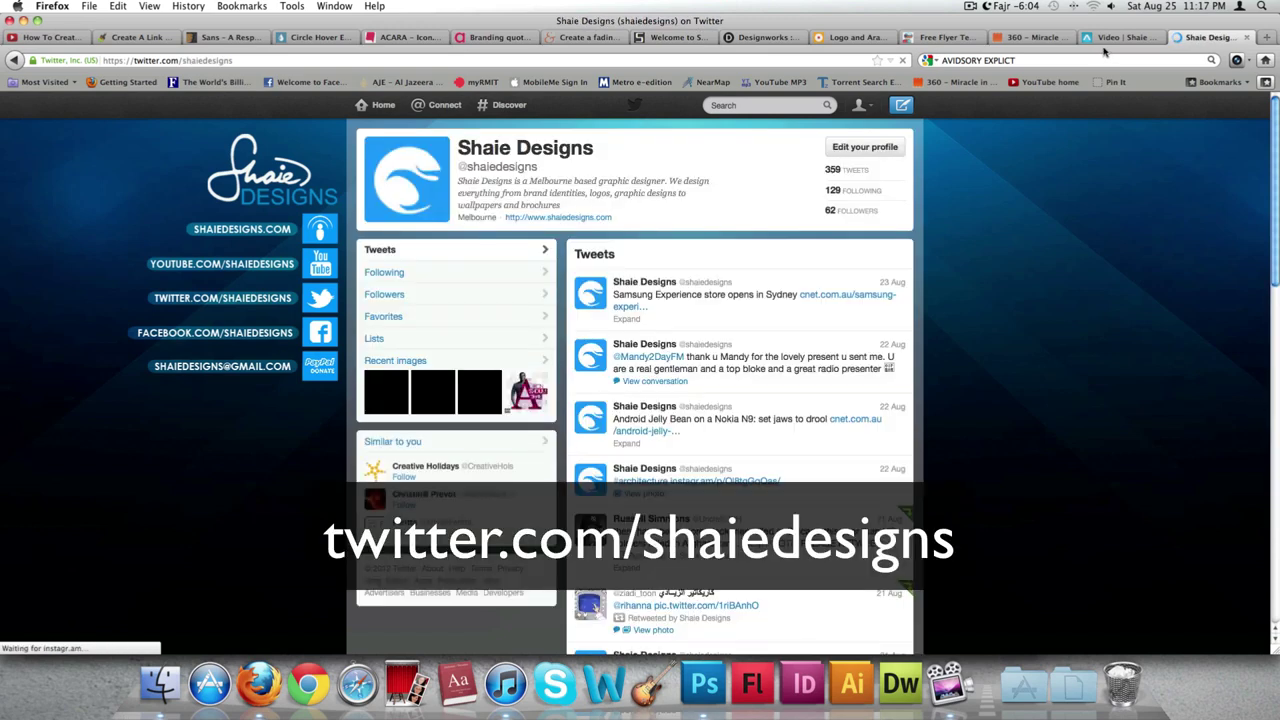
click(14, 60)
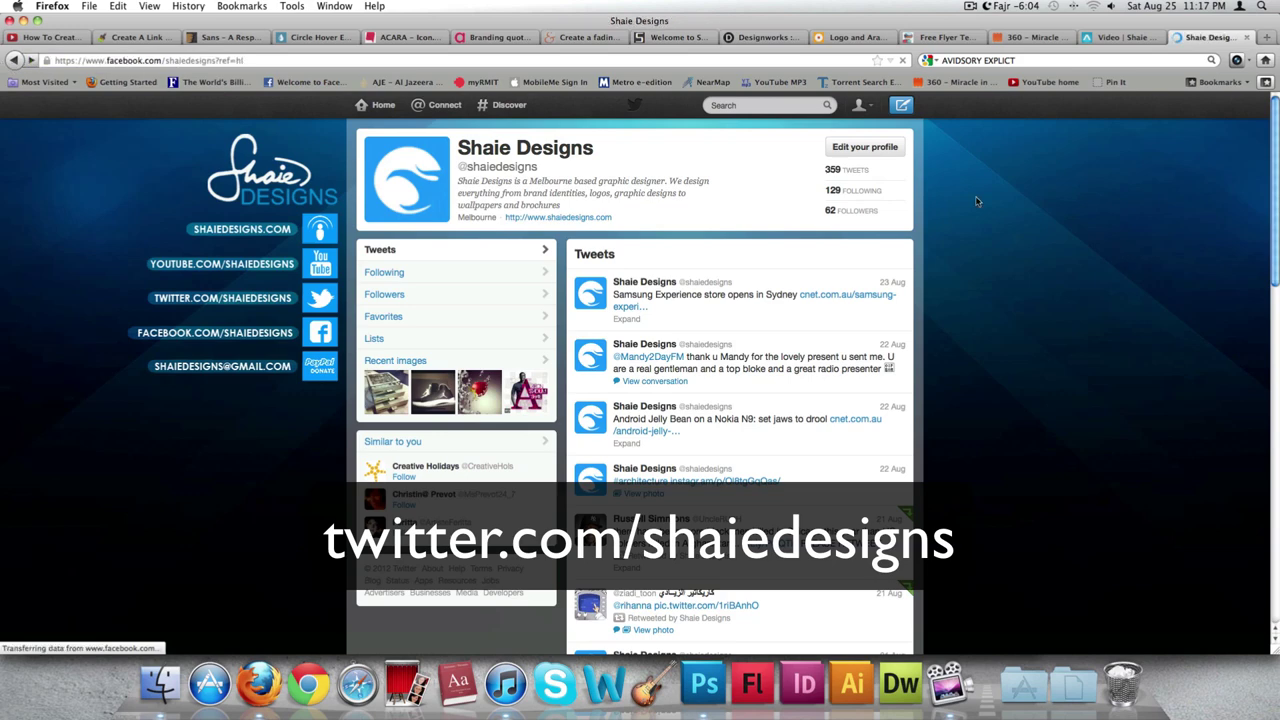